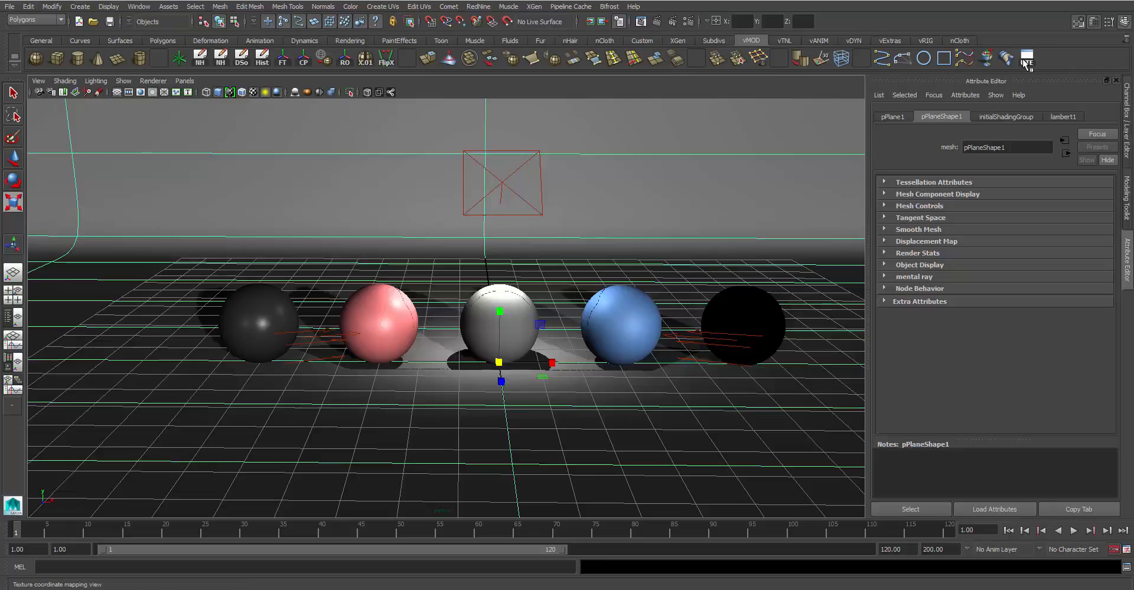
- Open the UV Texture Editor, enlarge its window and frame the ground plane's UV shell
left_click(1027, 60)
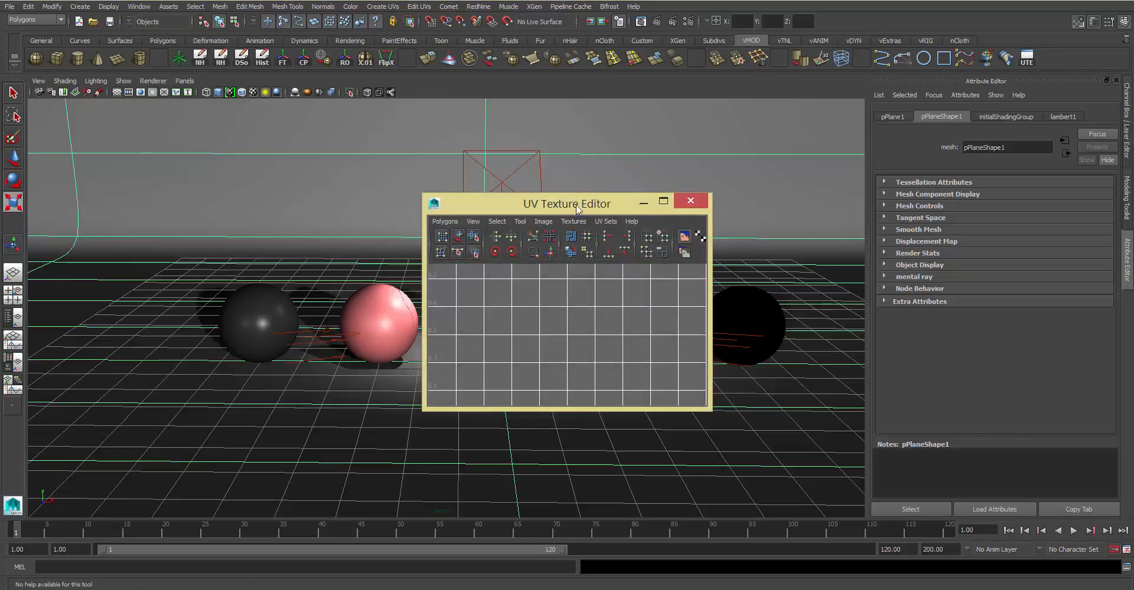
left_click_drag(577, 209, 945, 149)
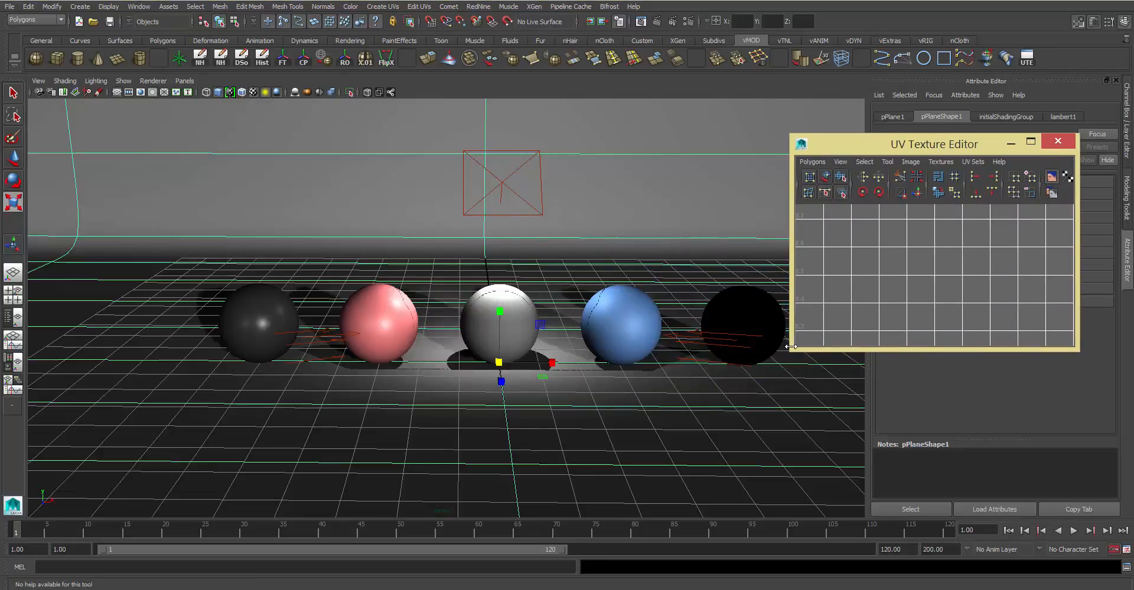
left_click_drag(792, 349, 556, 549)
scroll(747, 355, "down", 5)
middle_click_drag(747, 337, 794, 326, "alt")
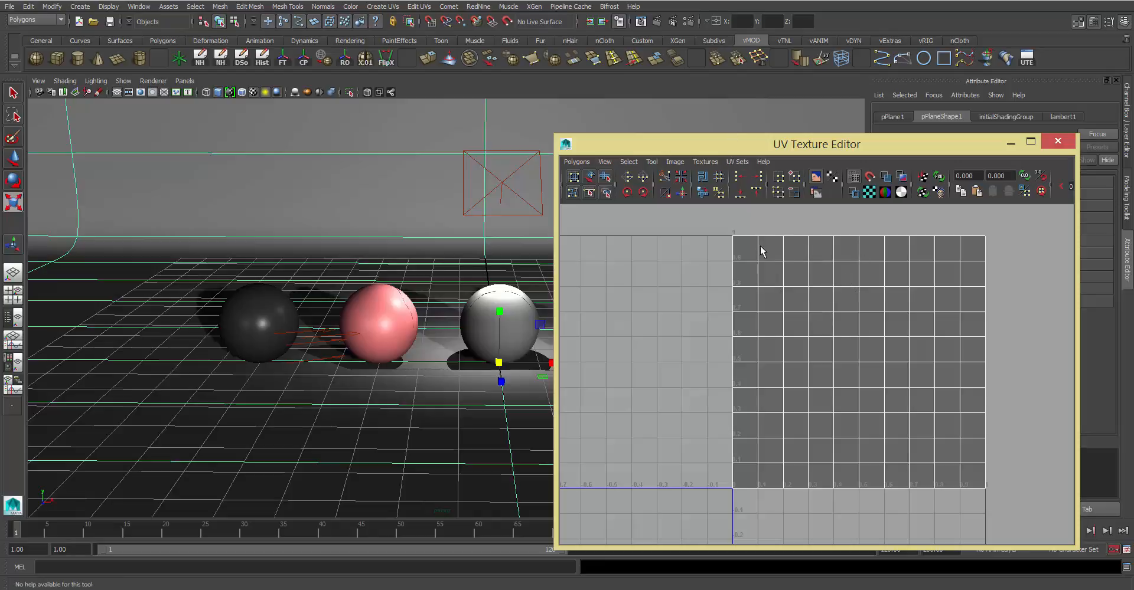
- Examine the UV layouts of the five spheres and the ground plane, selecting each object in turn
left_click(378, 304)
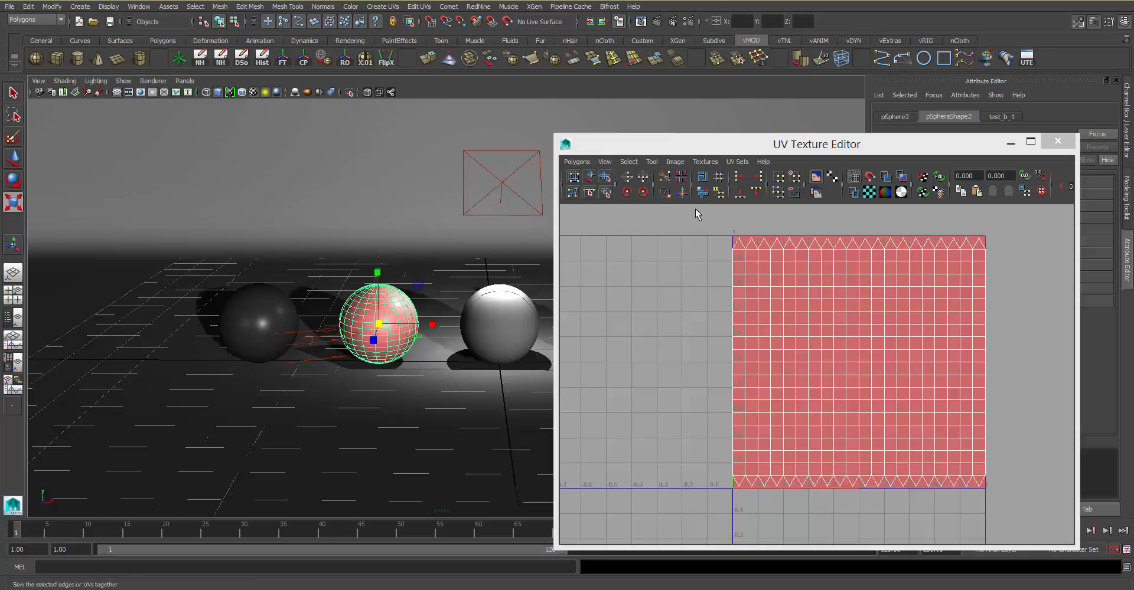
left_click(505, 317)
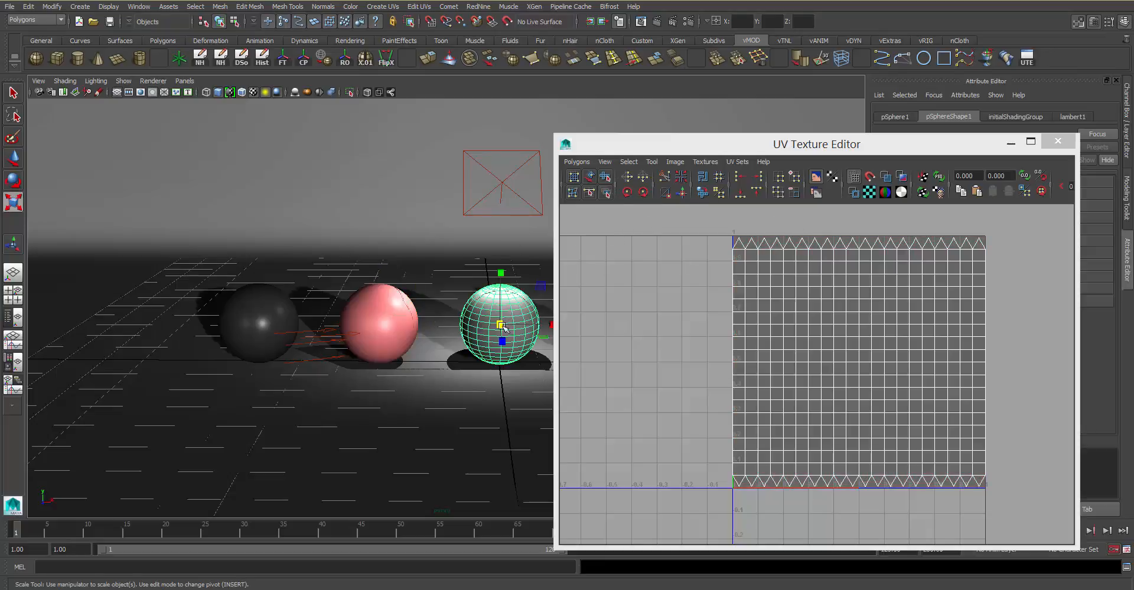
left_click(247, 319)
left_click(405, 311)
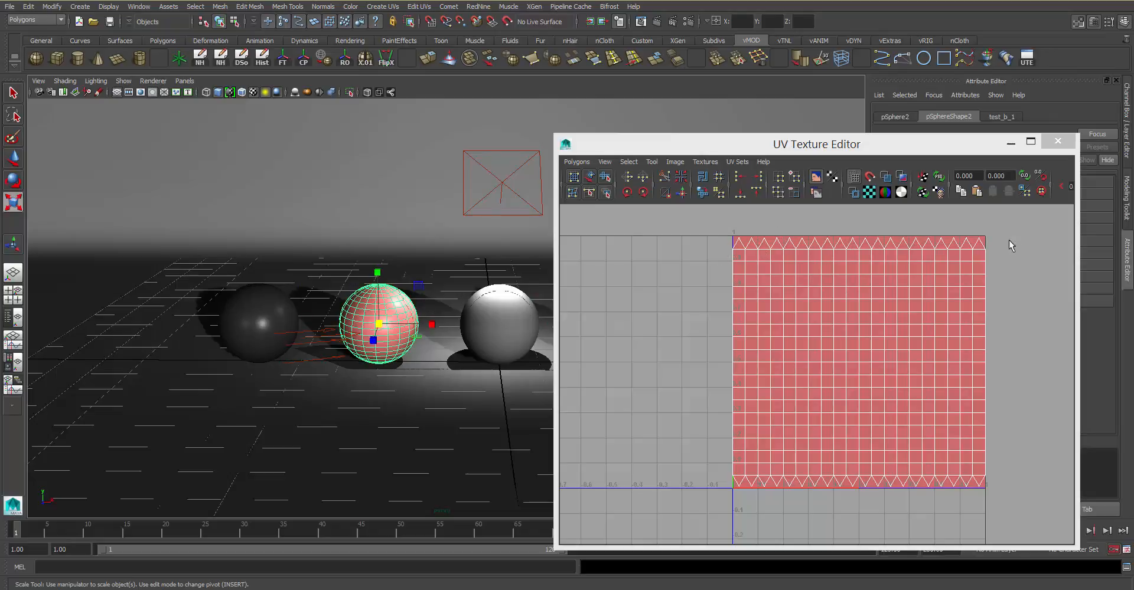
left_click_drag(802, 144, 442, 331)
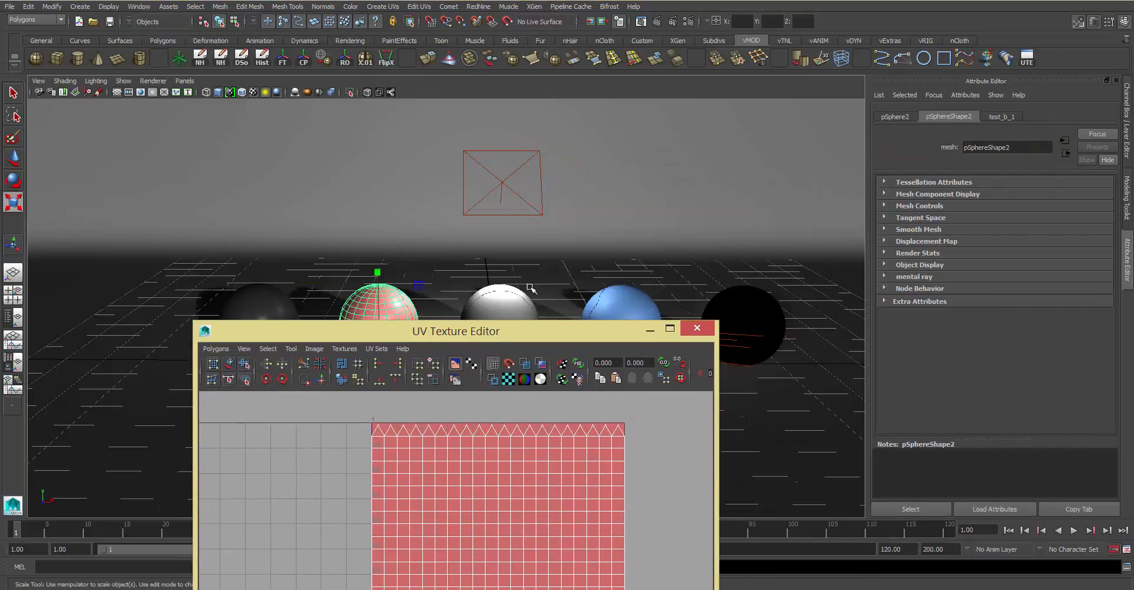
left_click(499, 304)
left_click(1127, 142)
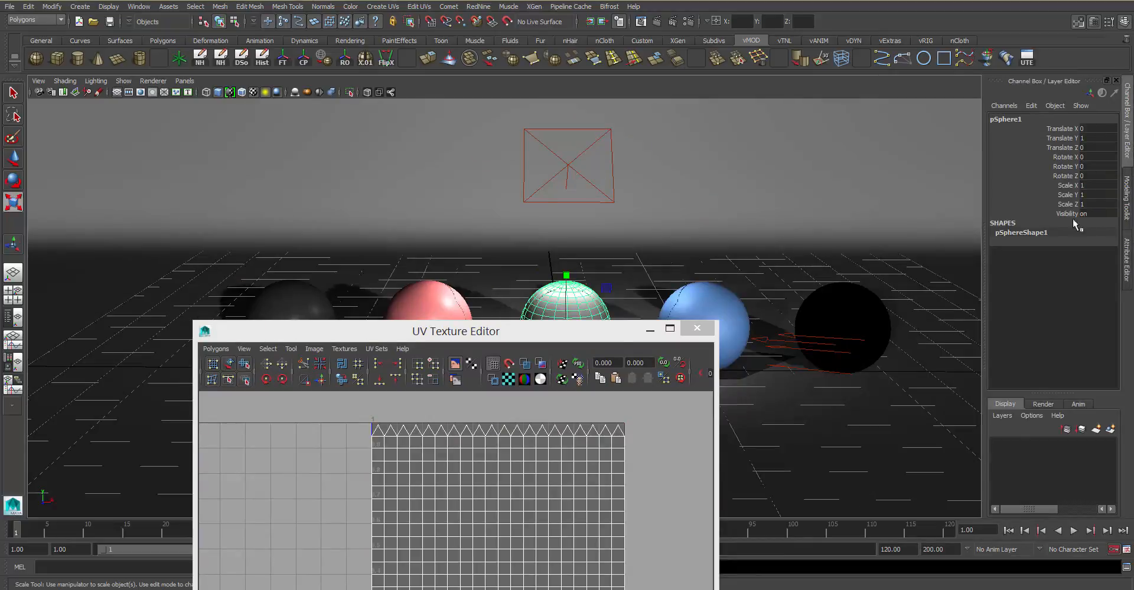
left_click(675, 310)
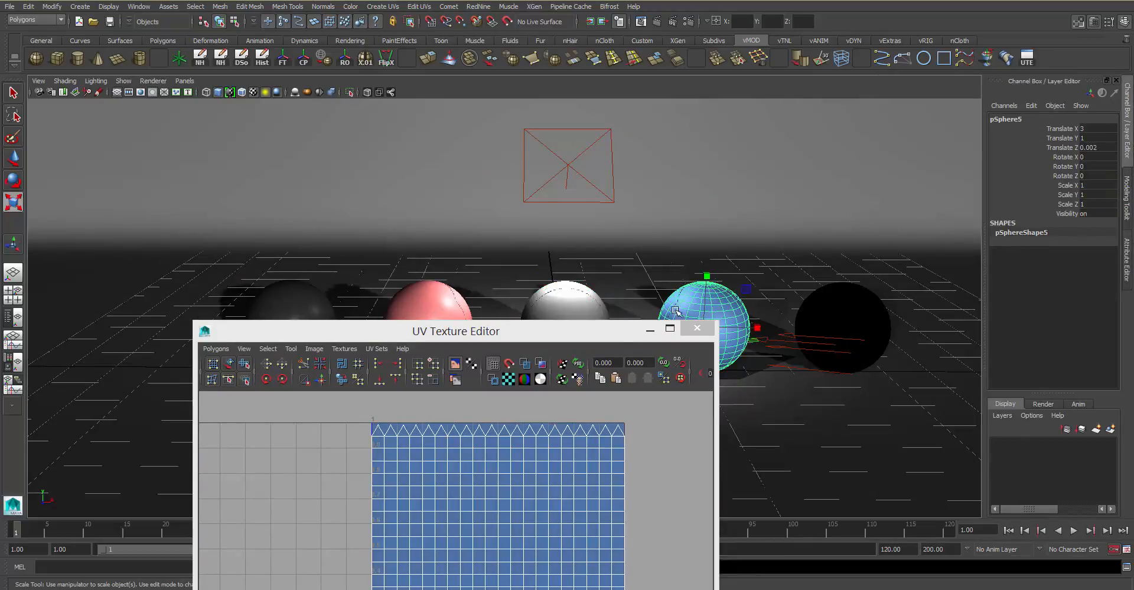
left_click(438, 305)
left_click(303, 307)
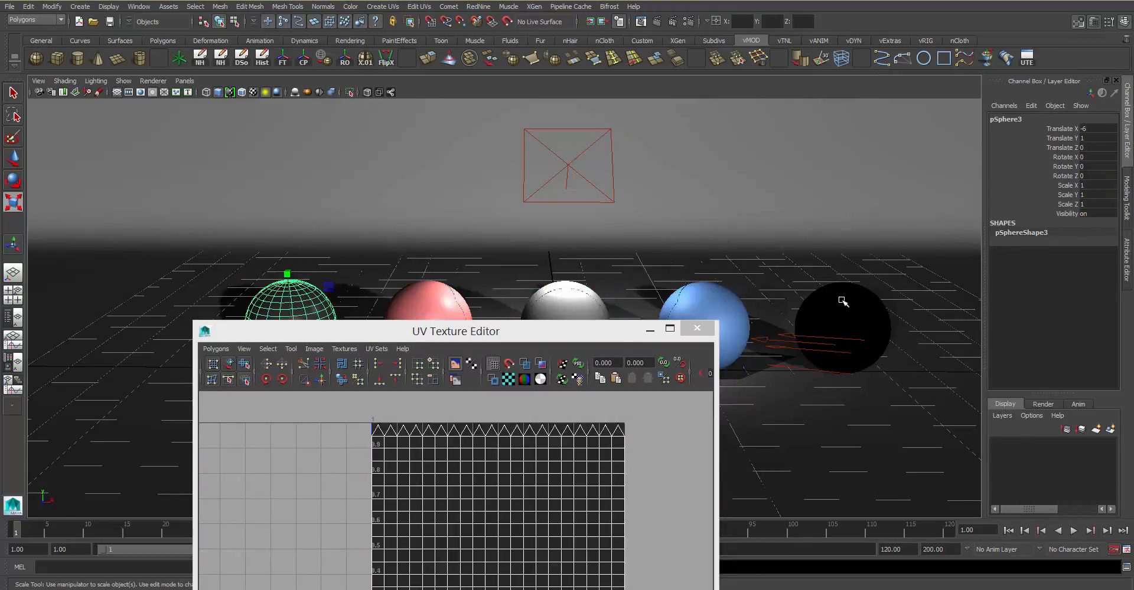
left_click(842, 302)
left_click_drag(511, 328, 615, 76)
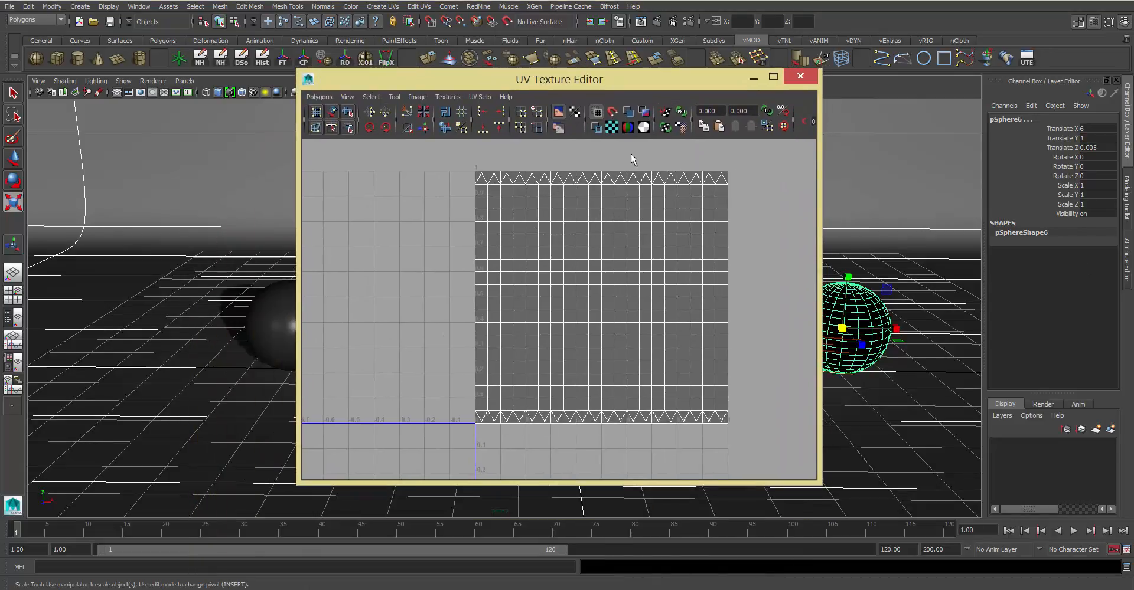
left_click(171, 234)
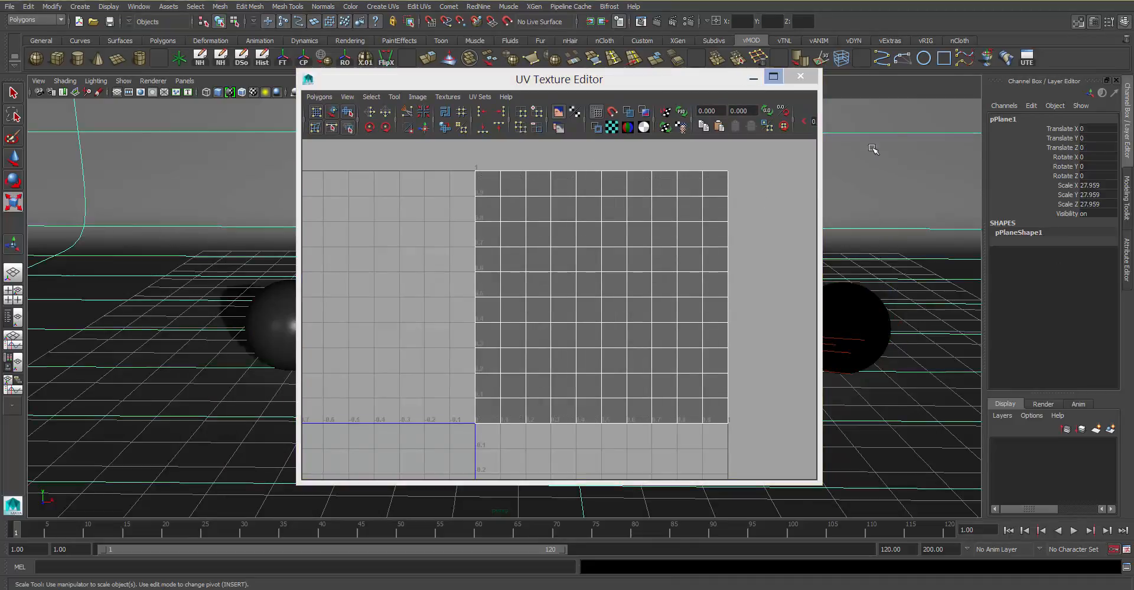
- Start opening a scene and set the current project to the "lesson record stuff" folder
key("ctrl+o")
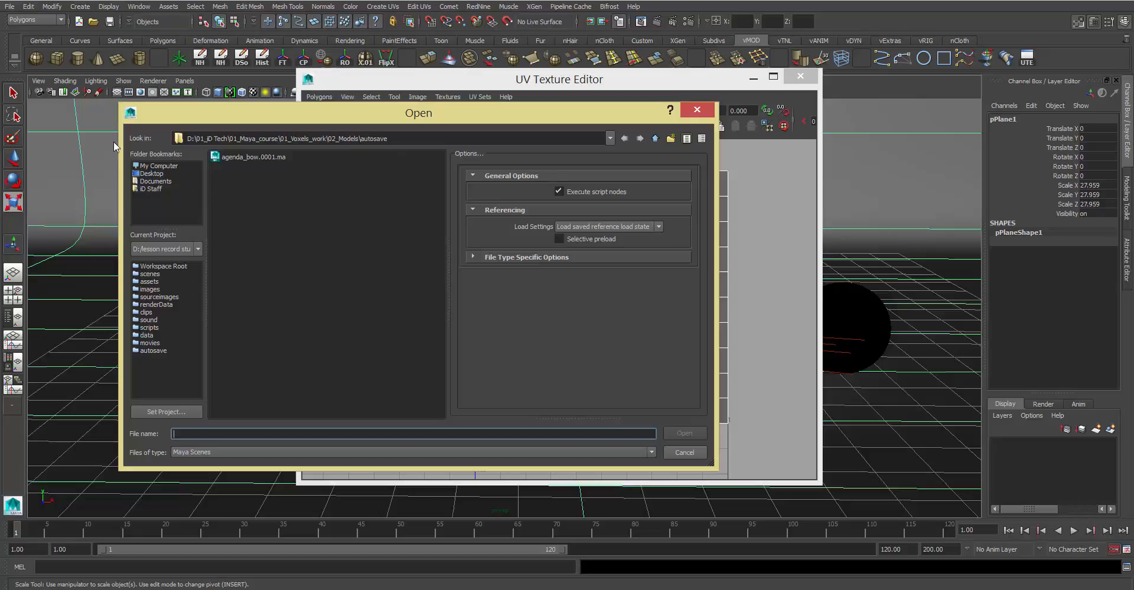
left_click(158, 412)
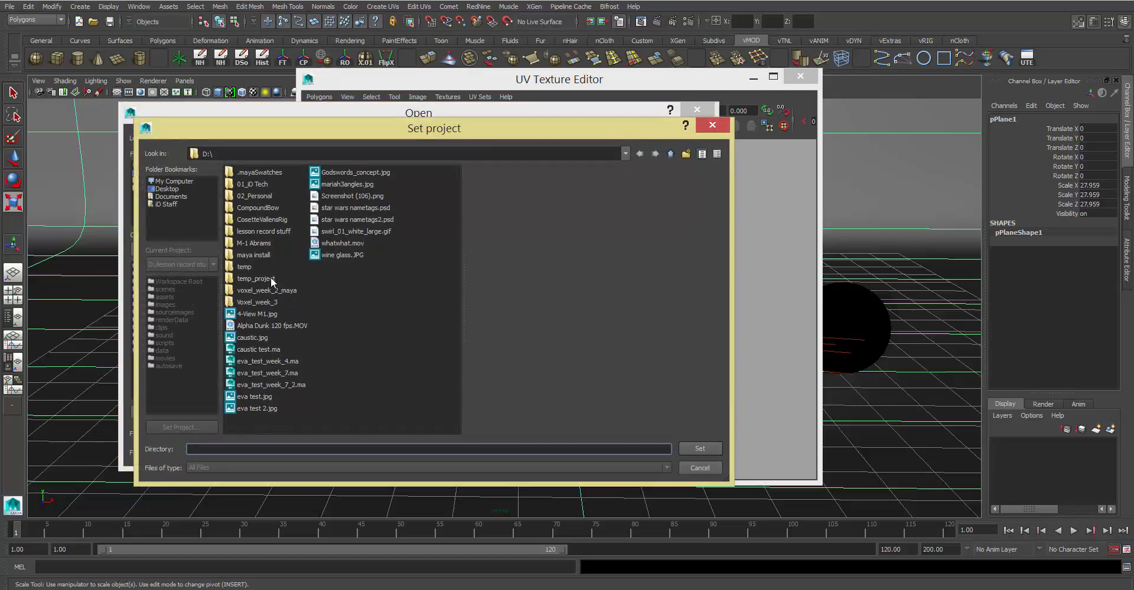
left_click(273, 232)
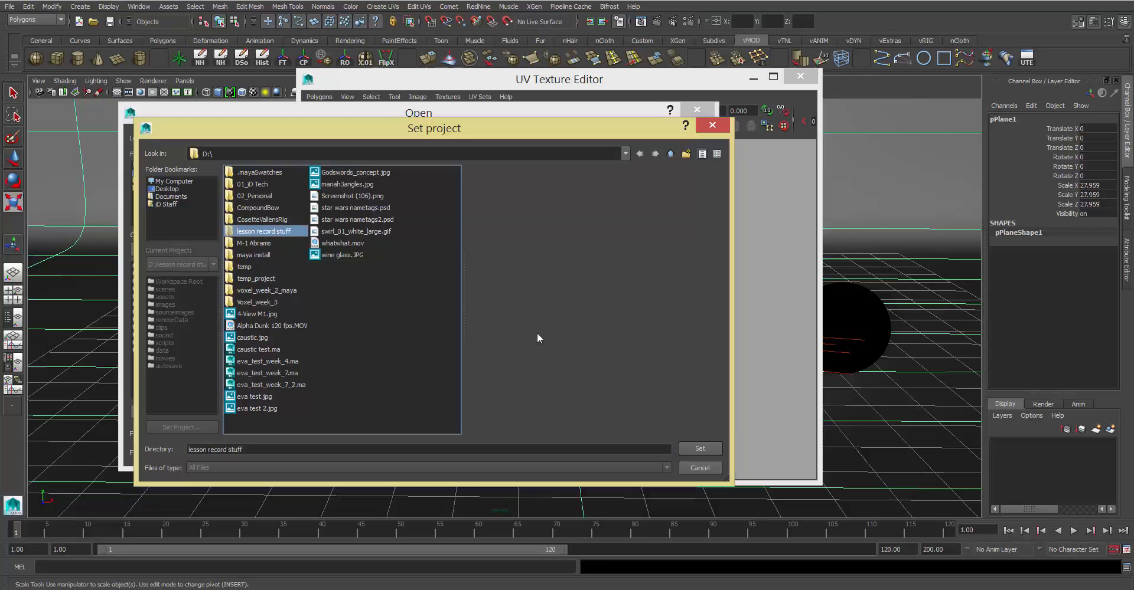
left_click(694, 452)
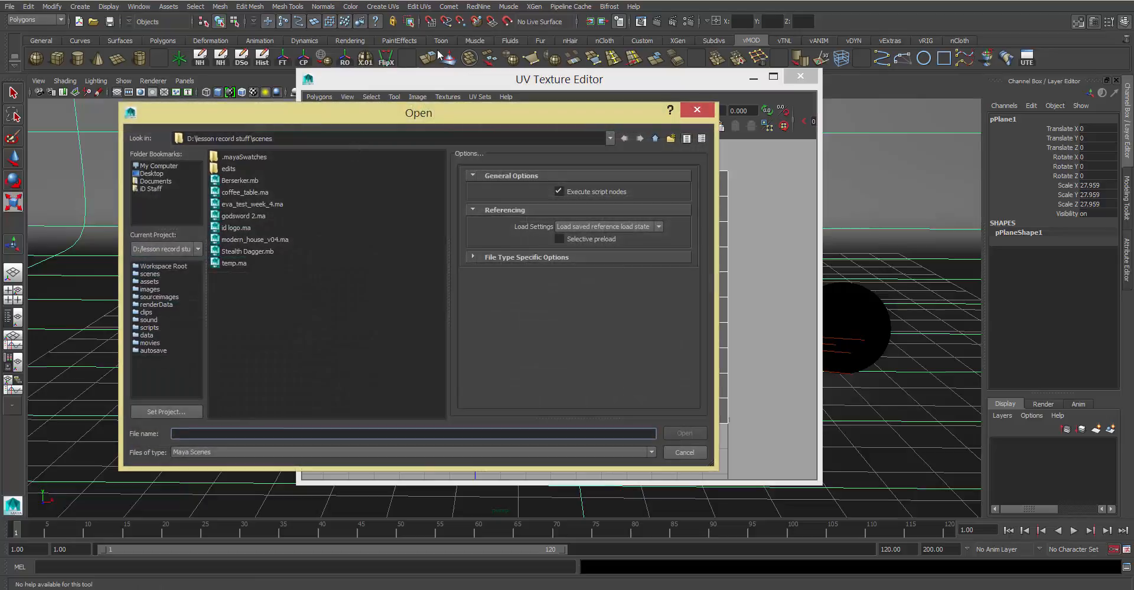
- Open the scene coffee_table.ma without saving the changes to the untitled scene
left_click(254, 192)
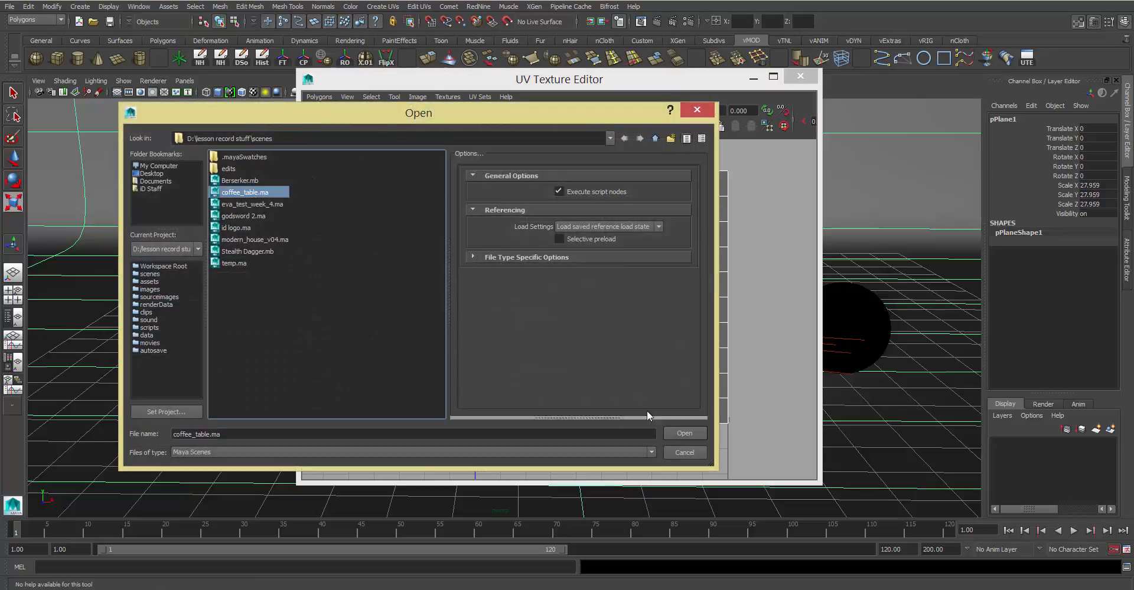
left_click(686, 434)
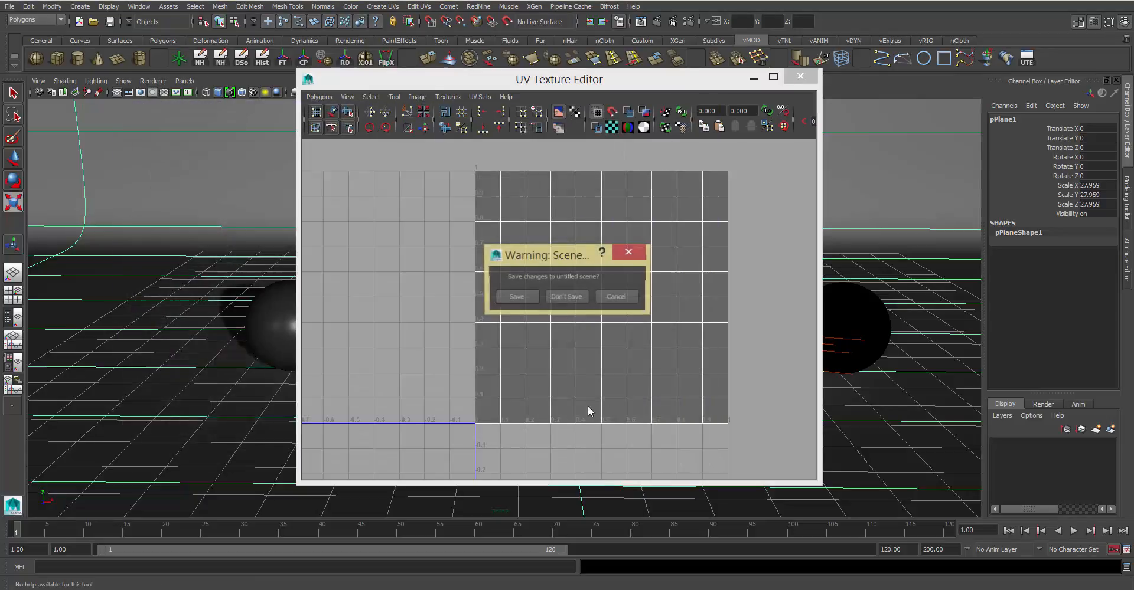
left_click(566, 297)
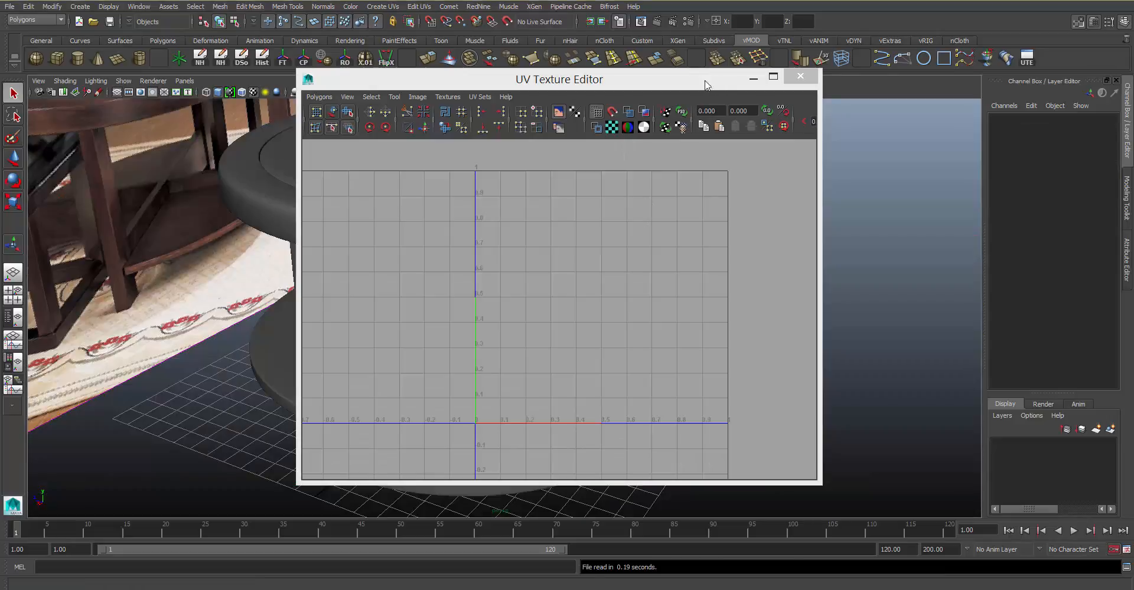
- Move the UV Texture Editor off the table, and delete the stray bottle-shaped block and the curved panel away from the table
left_click_drag(706, 81, 1012, 123)
right_click_drag(478, 274, 375, 248, "alt")
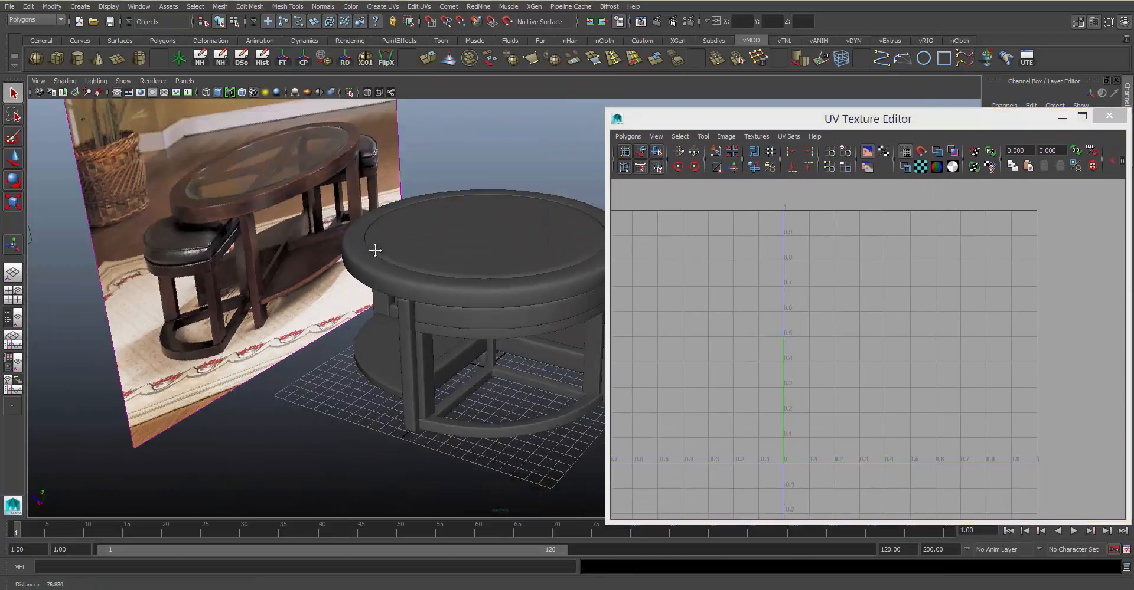
left_click_drag(374, 248, 519, 299, "alt")
left_click(531, 310)
middle_click_drag(531, 310, 513, 278, "alt")
left_click_drag(513, 278, 462, 241, "alt")
right_click_drag(462, 240, 195, 207, "alt")
middle_click_drag(567, 183, 380, 223, "alt")
left_click_drag(380, 223, 440, 331, "alt")
left_click(420, 291)
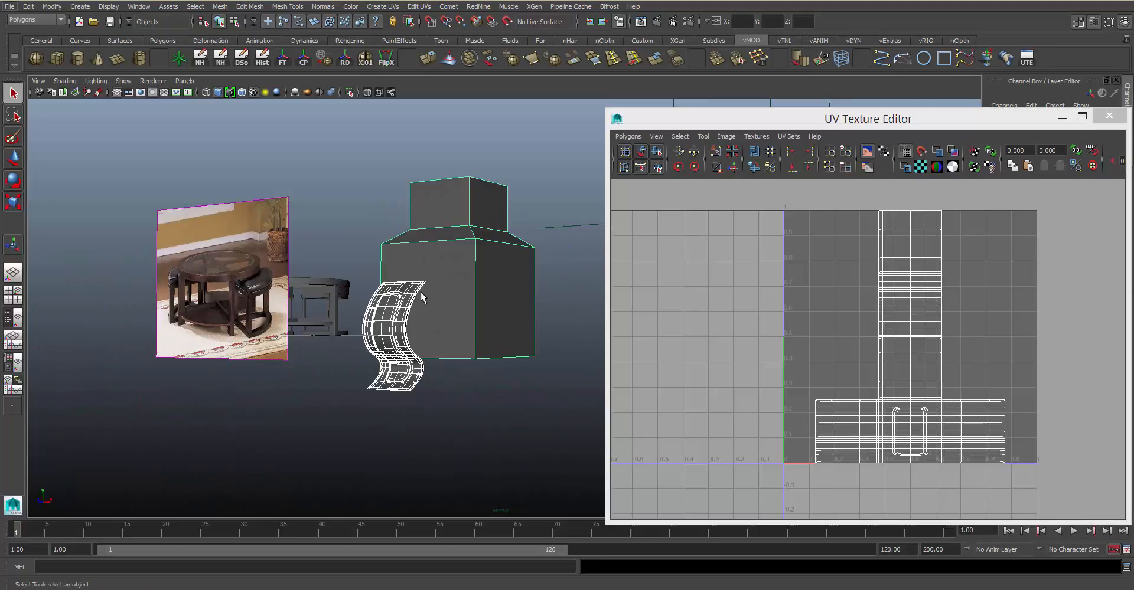
key("Delete")
- Examine the UV layouts of the coffee table's parts, including the round top inset and the curved base frame
left_click_drag(423, 208, 399, 258, "alt")
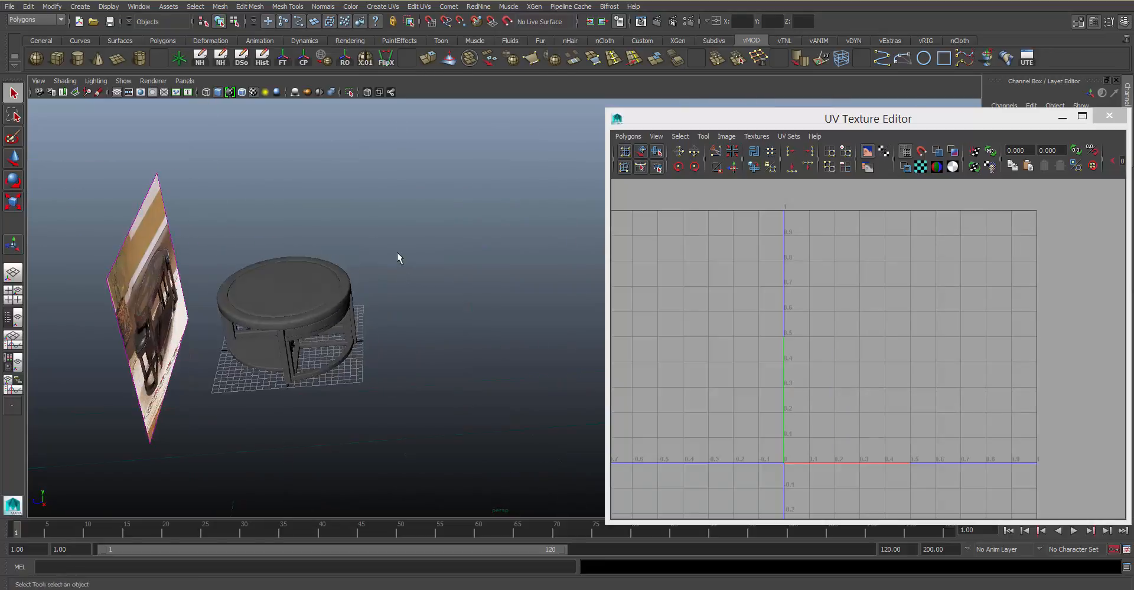
middle_click_drag(399, 258, 516, 267, "alt")
right_click_drag(377, 248, 461, 248, "alt")
left_click_drag(461, 248, 512, 324, "alt")
middle_click_drag(511, 324, 537, 337, "alt")
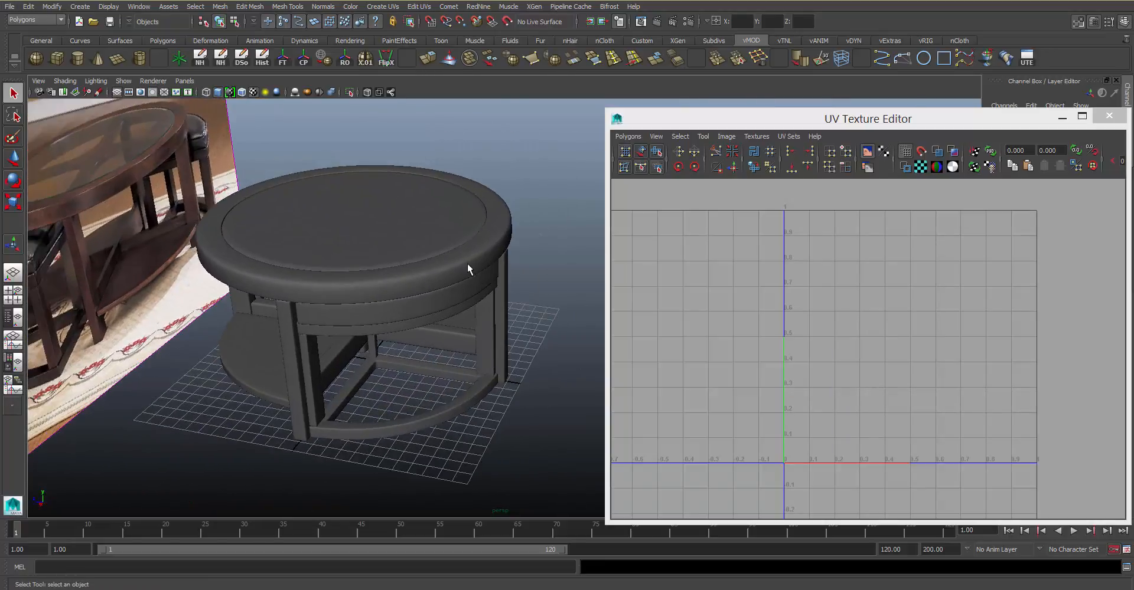
left_click(467, 268)
left_click(441, 225)
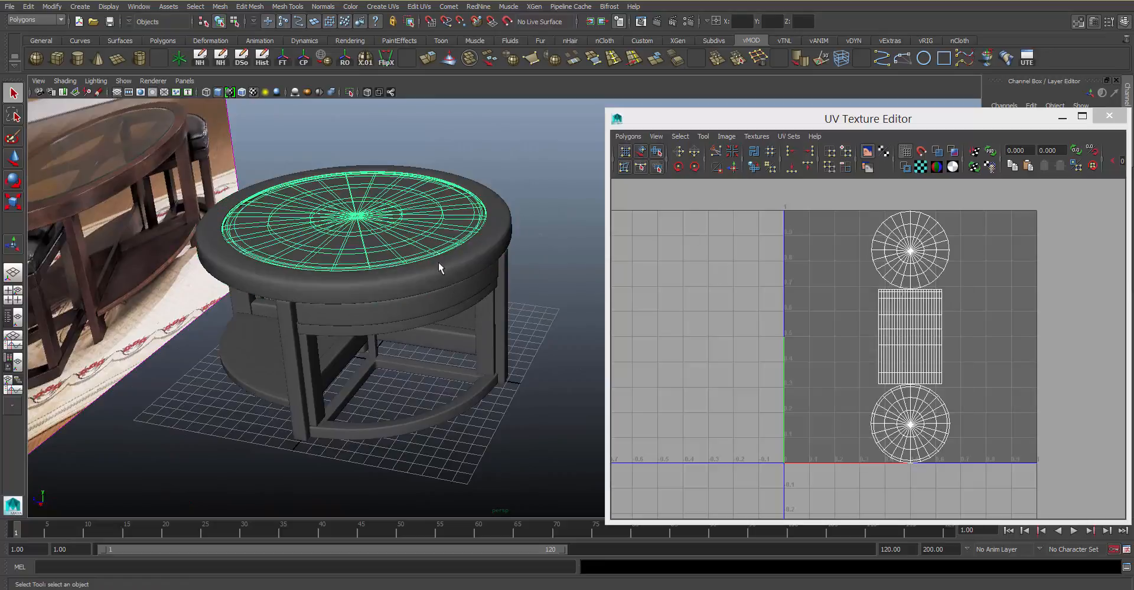
left_click(447, 346)
left_click(401, 377)
left_click(349, 389)
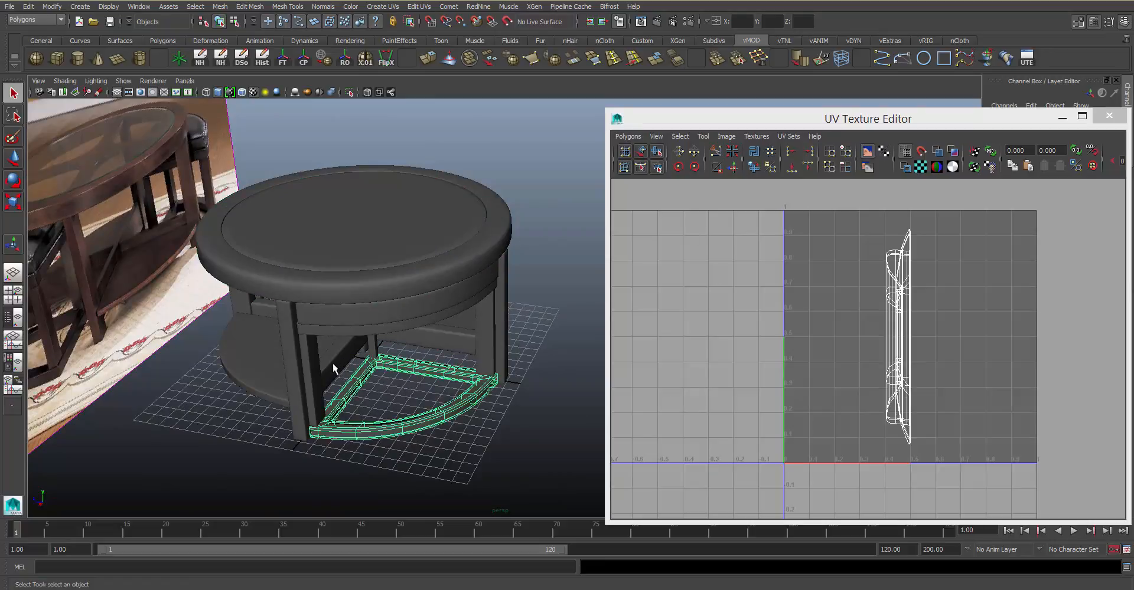
- Show the coloured checker pattern on the UVs and inspect it on the table's rim, apron and round top inset
left_click(332, 365)
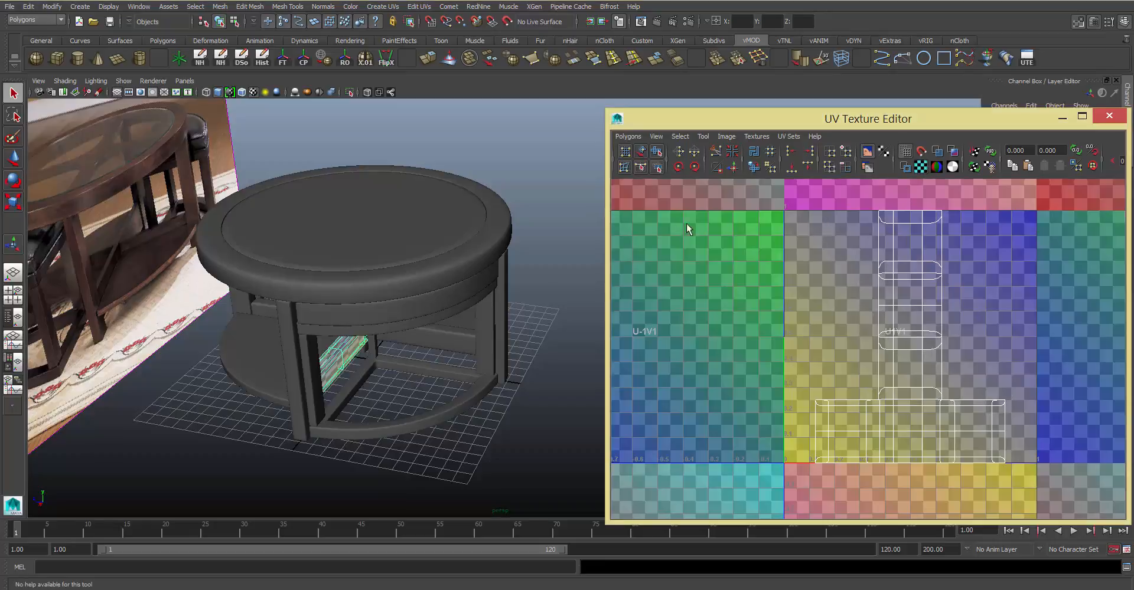
scroll(471, 307, "up", 5)
left_click(404, 290)
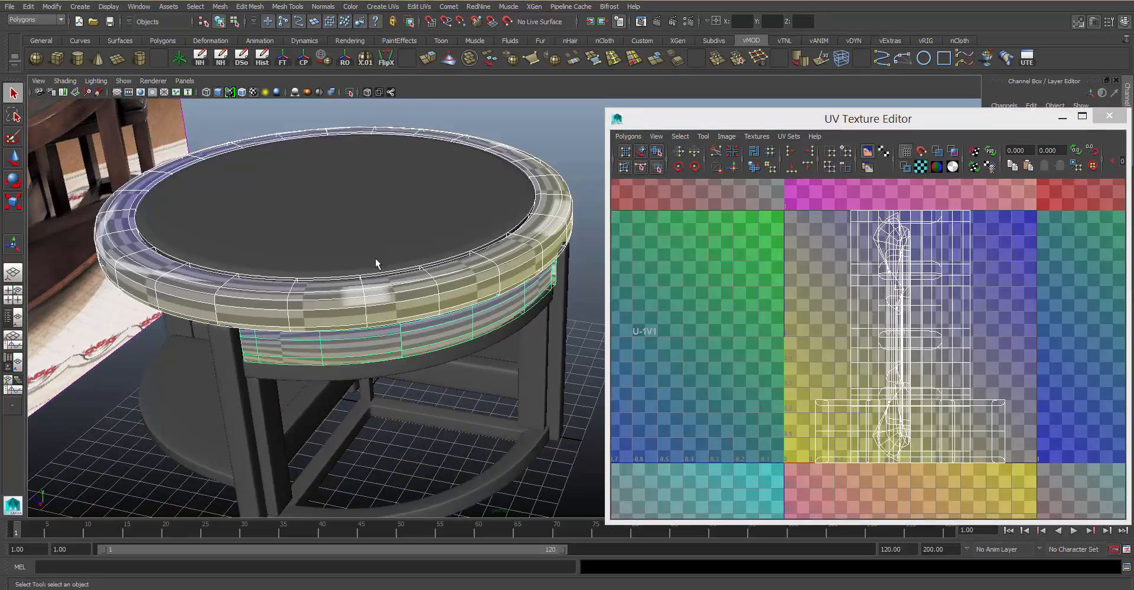
left_click(344, 258)
left_click_drag(369, 269, 430, 269, "alt")
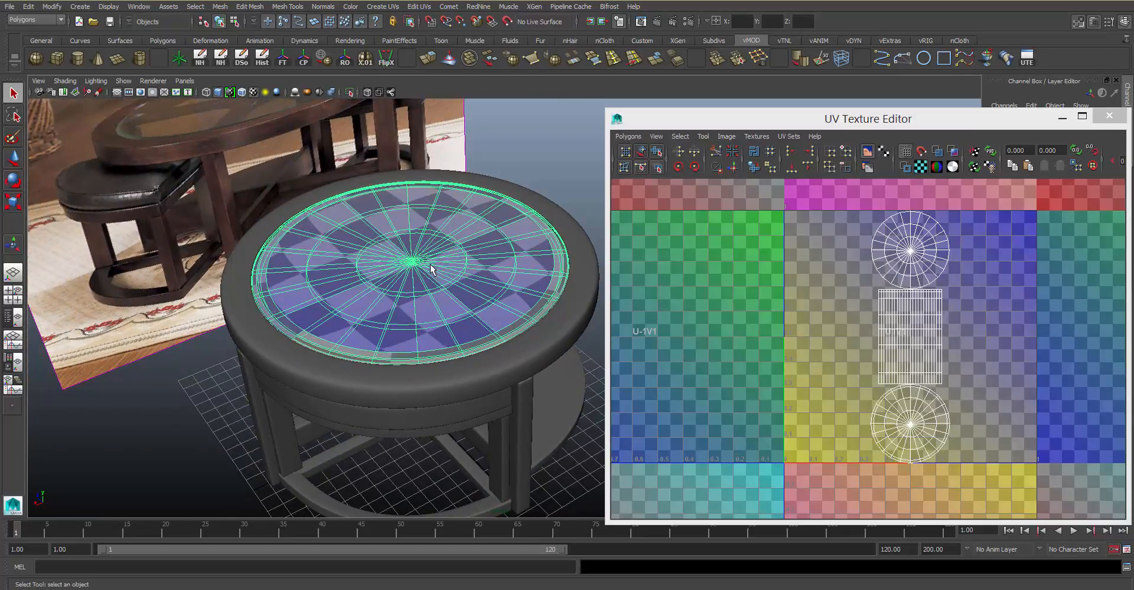
left_click_drag(432, 223, 384, 238, "alt")
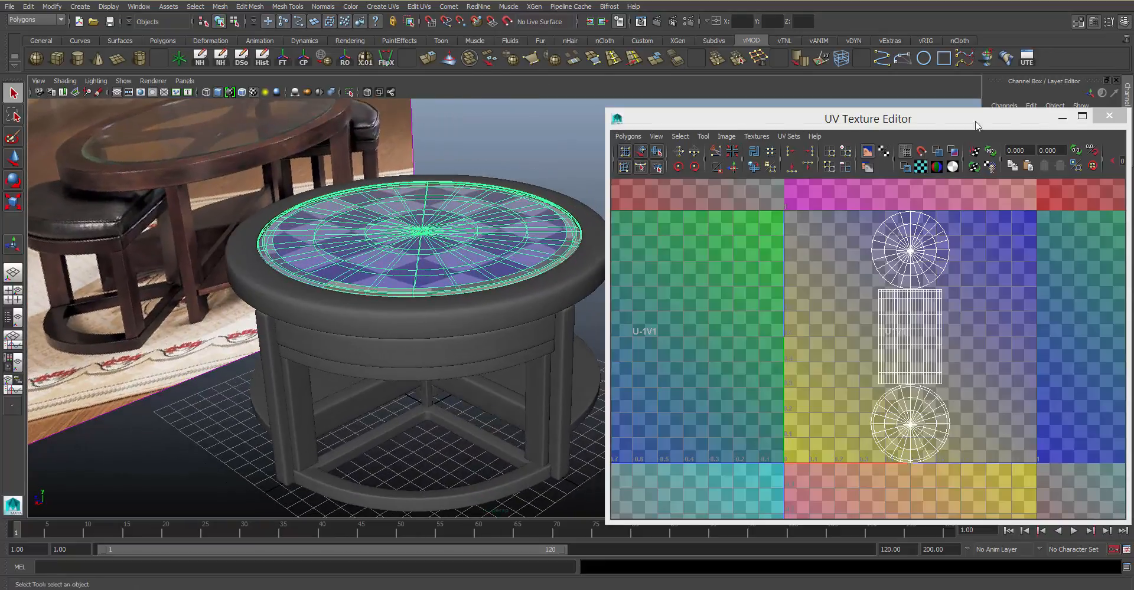
- Replace the floating UV Texture Editor with a side-by-side two-pane layout showing the UV Texture Editor beside the perspective view
left_click(1109, 116)
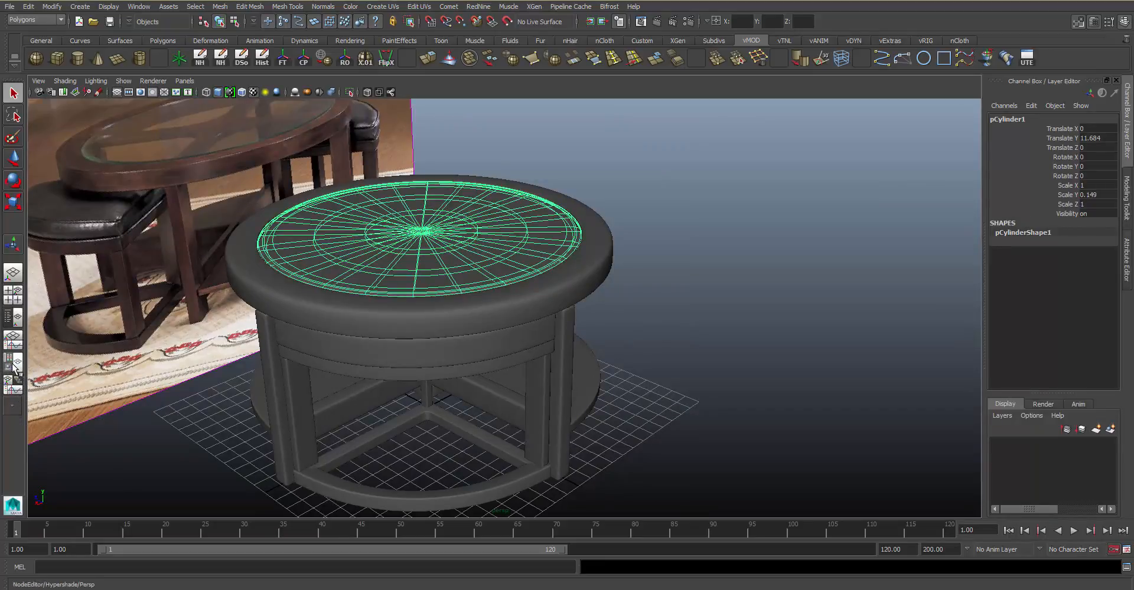
left_click(13, 363)
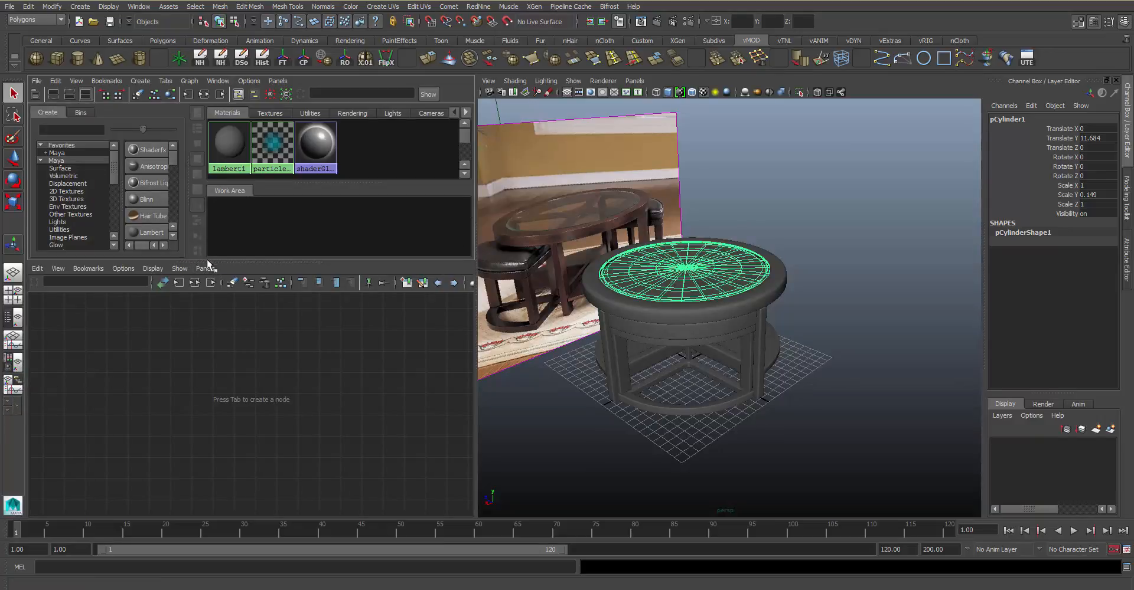
left_click(8, 403)
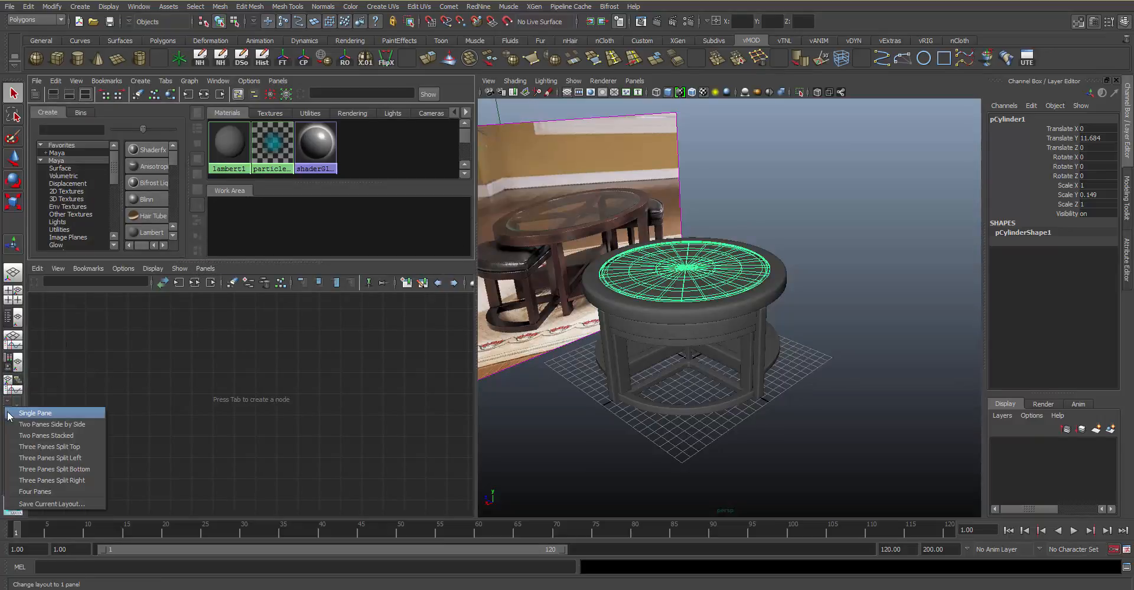
left_click(82, 425)
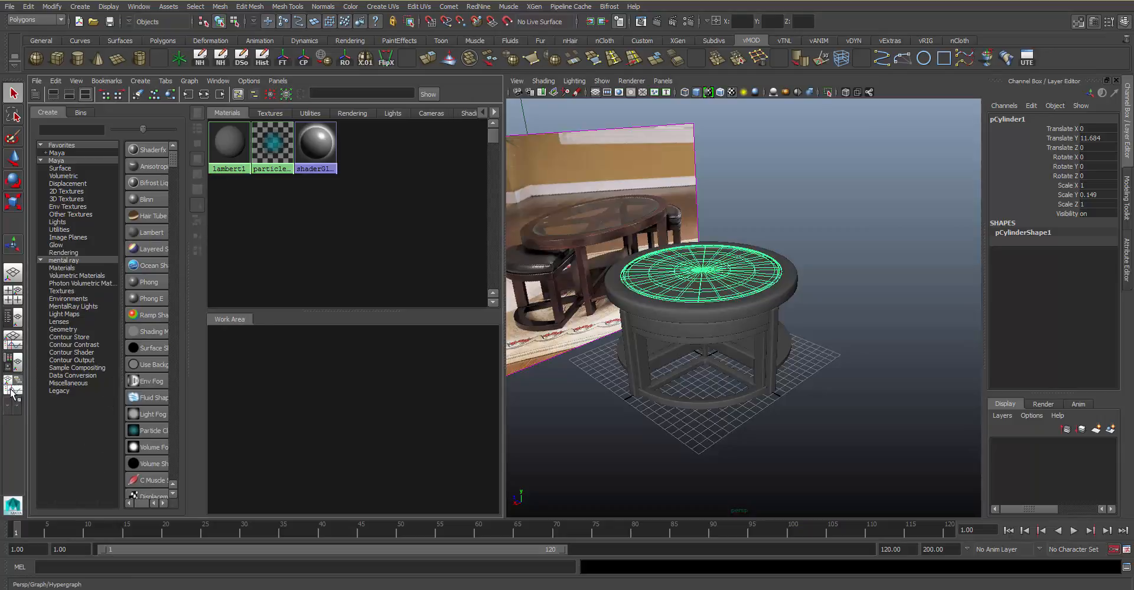
left_click(8, 411)
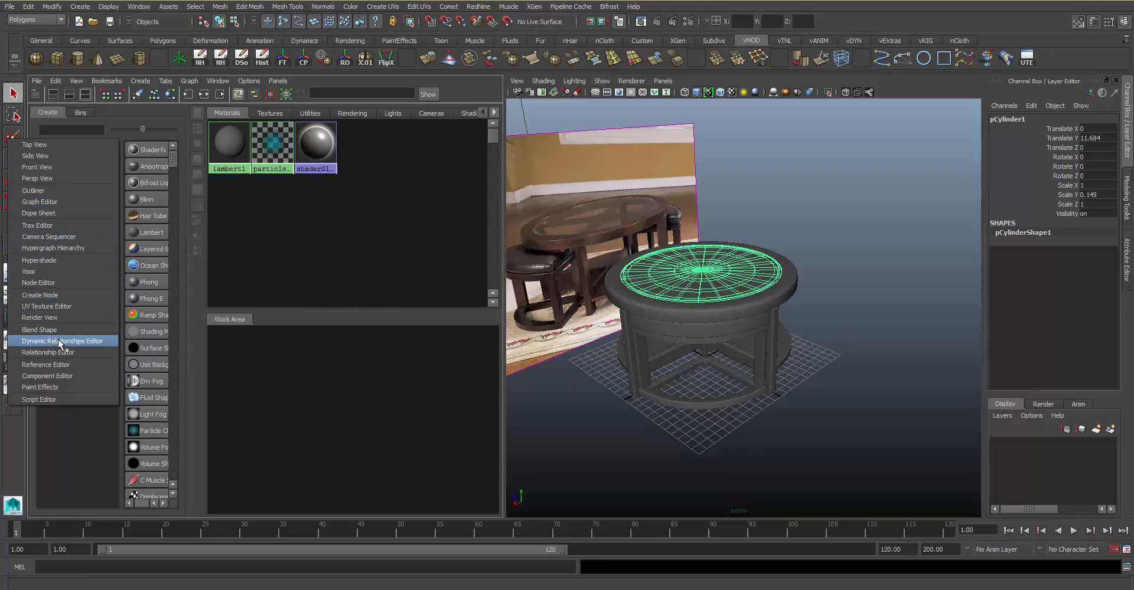
left_click(65, 307)
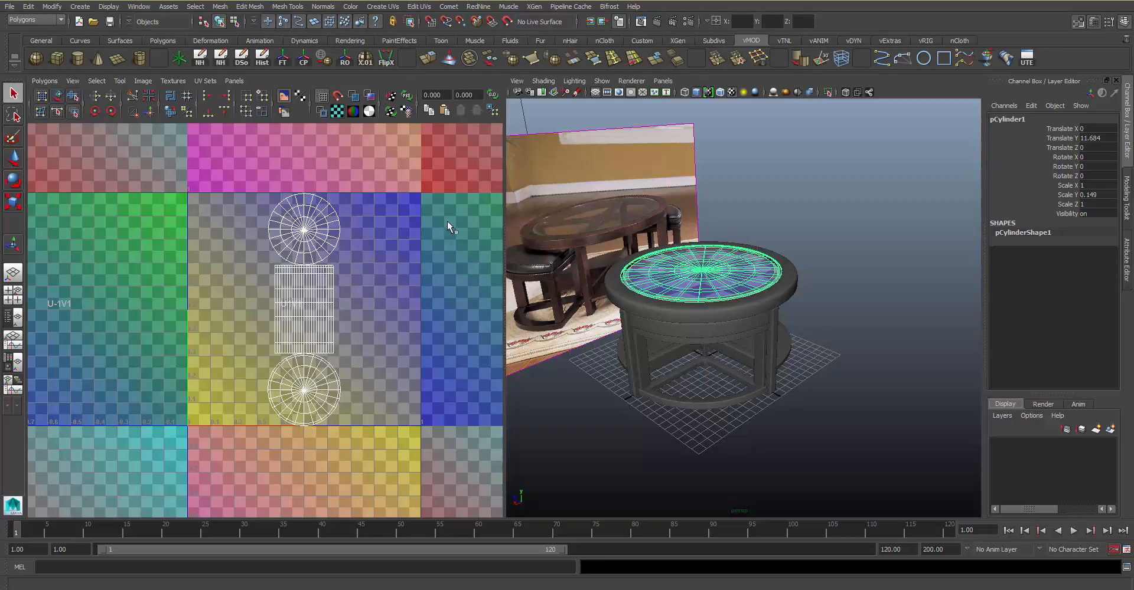
- Detach the Create UVs command list as a floating palette beside the framed table
scroll(366, 267, "up", 2)
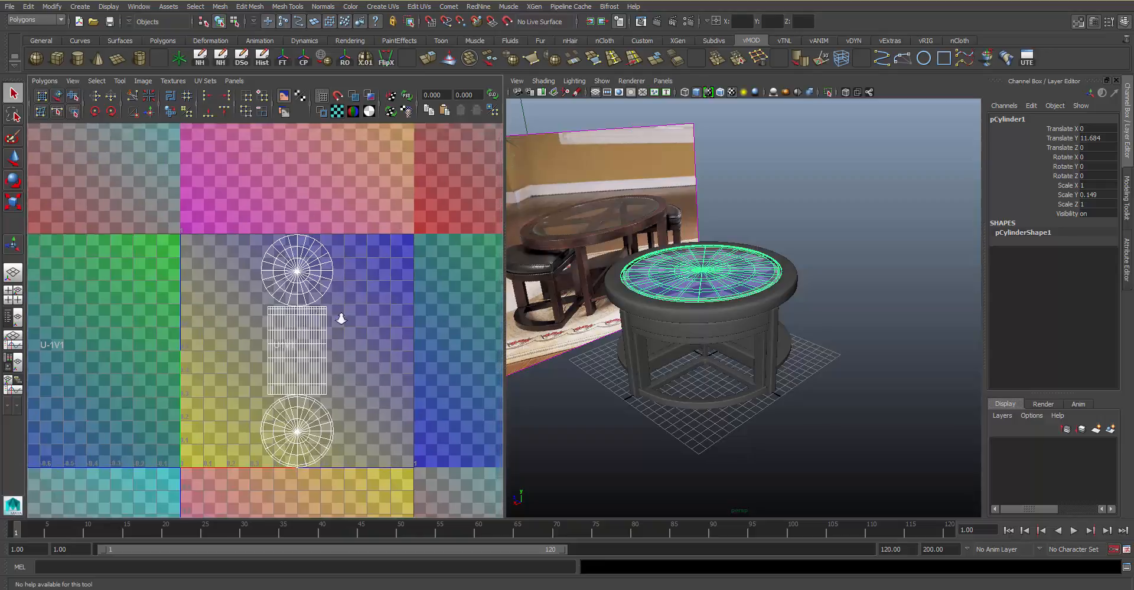
scroll(870, 210, "up", 5)
left_click_drag(871, 210, 596, 177, "alt")
left_click(382, 11)
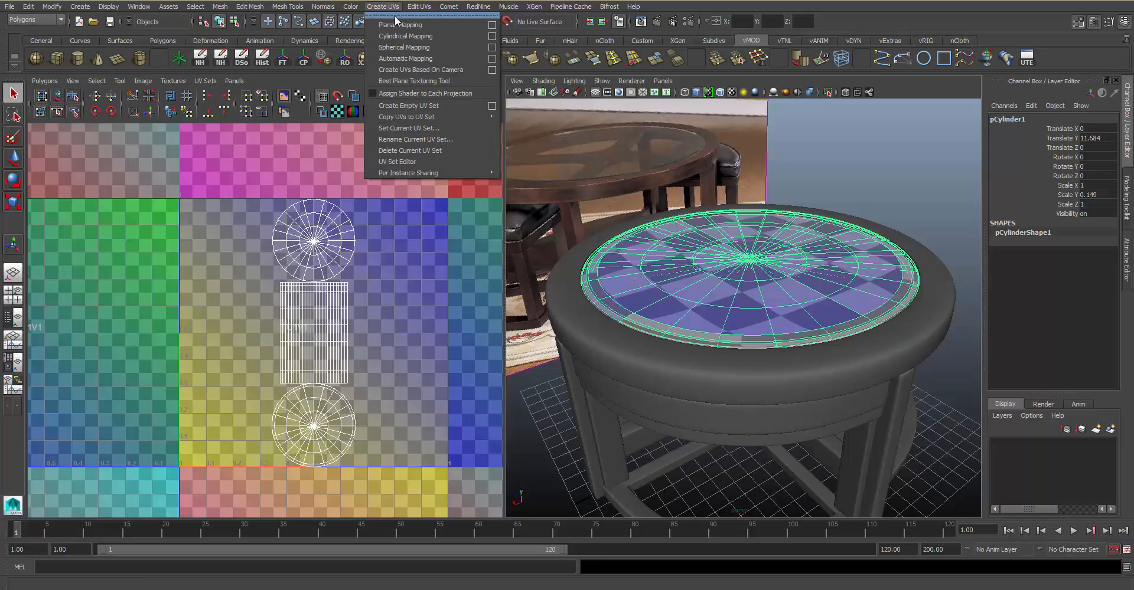
left_click(437, 15)
mouse_move(593, 12)
left_mouse_down()
mouse_move(580, 8)
mouse_move(589, 8)
left_mouse_up()
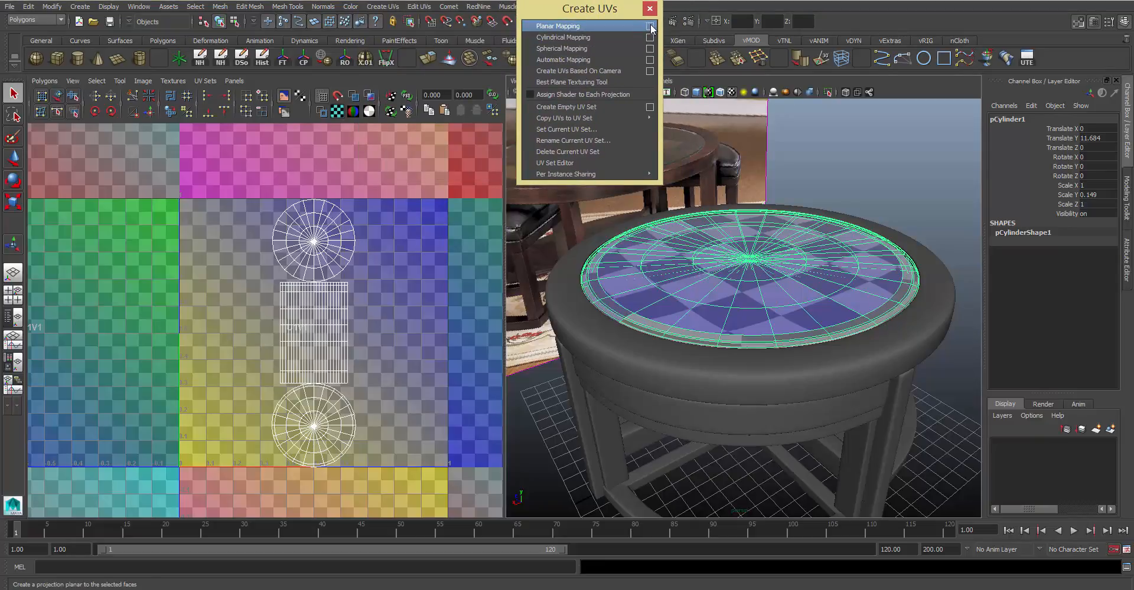
- Planar-map the round top inset from the Y axis with the image width/height ratio kept, and minimize the mapping options
left_click(650, 27)
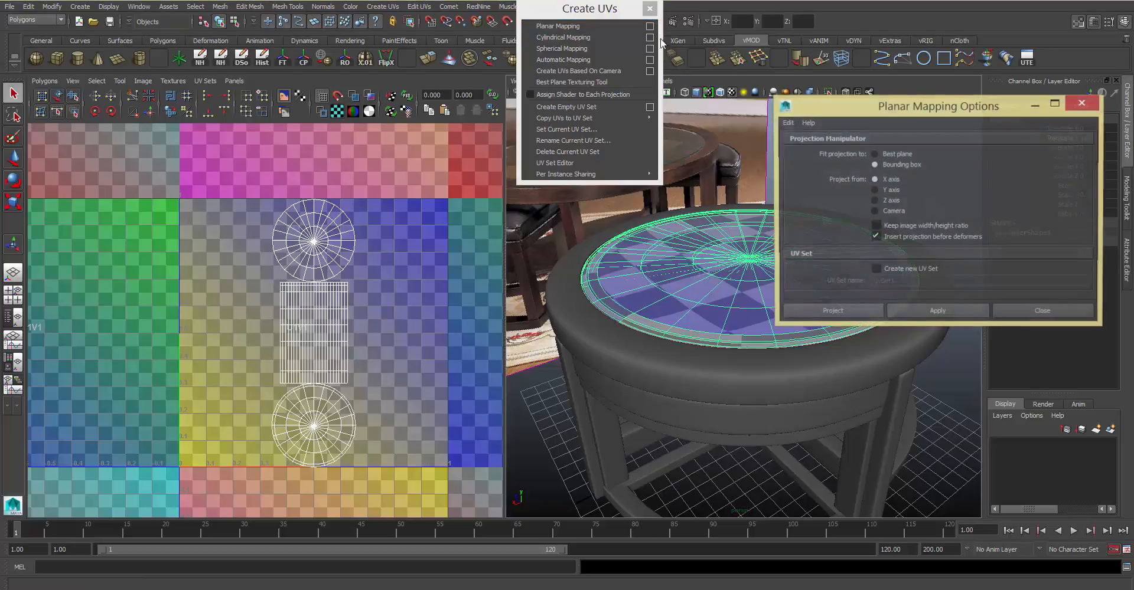
left_click(891, 190)
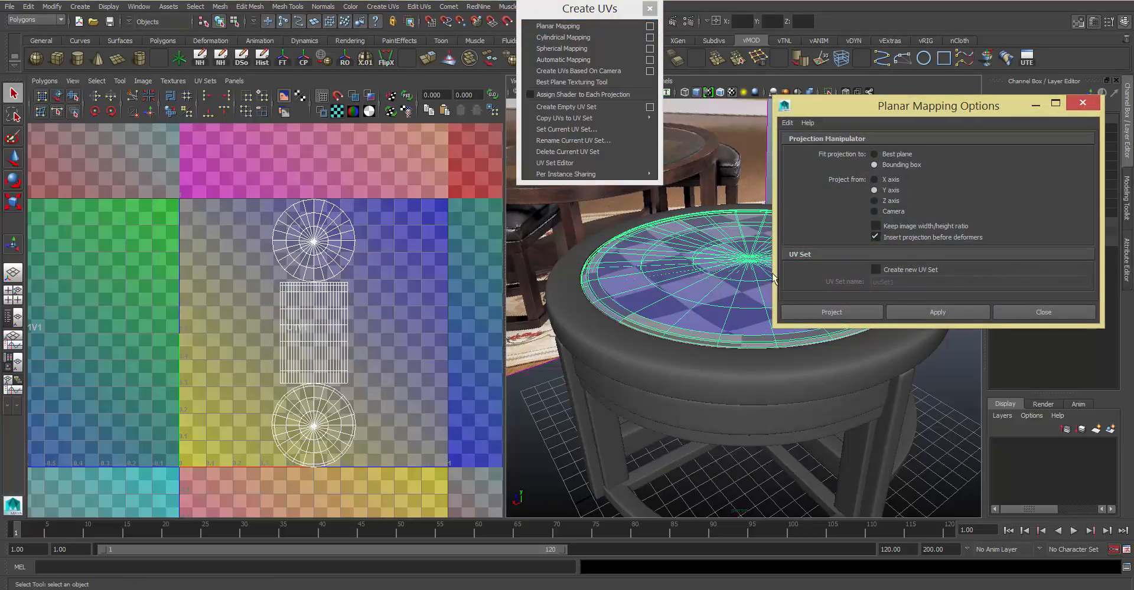
left_click(897, 226)
left_click(926, 313)
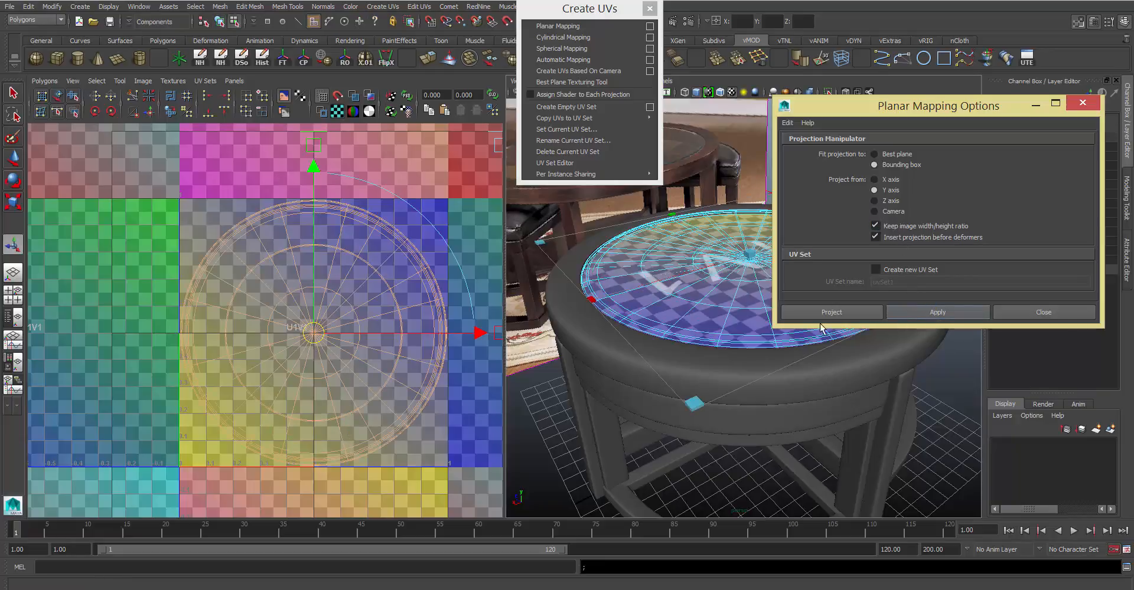
middle_click_drag(406, 293, 404, 280, "alt")
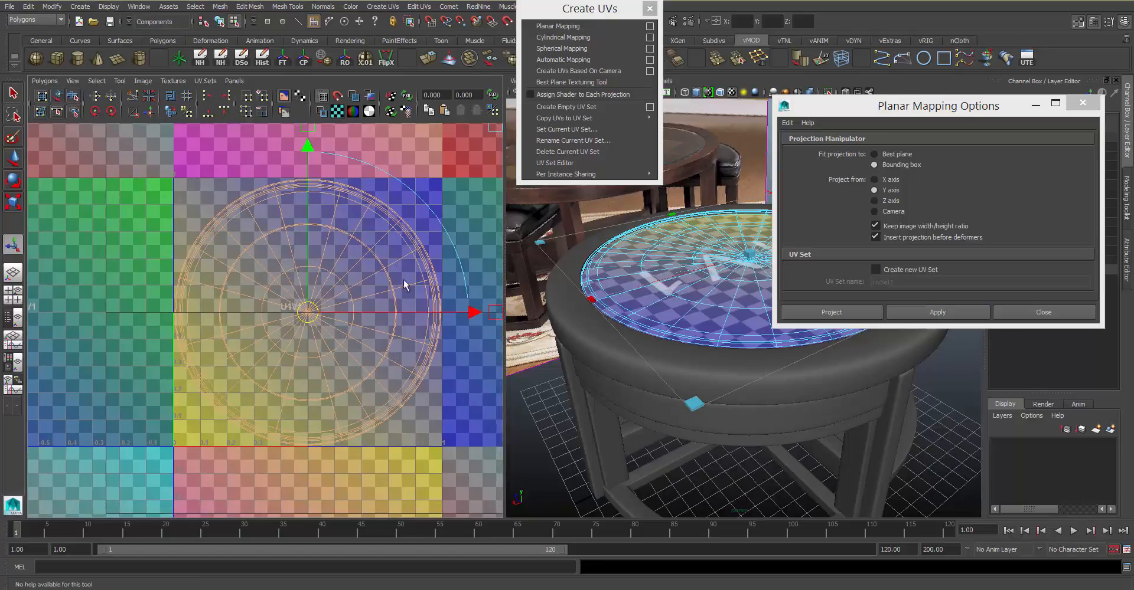
middle_click_drag(471, 176, 449, 195, "alt")
scroll(380, 290, "up", 3)
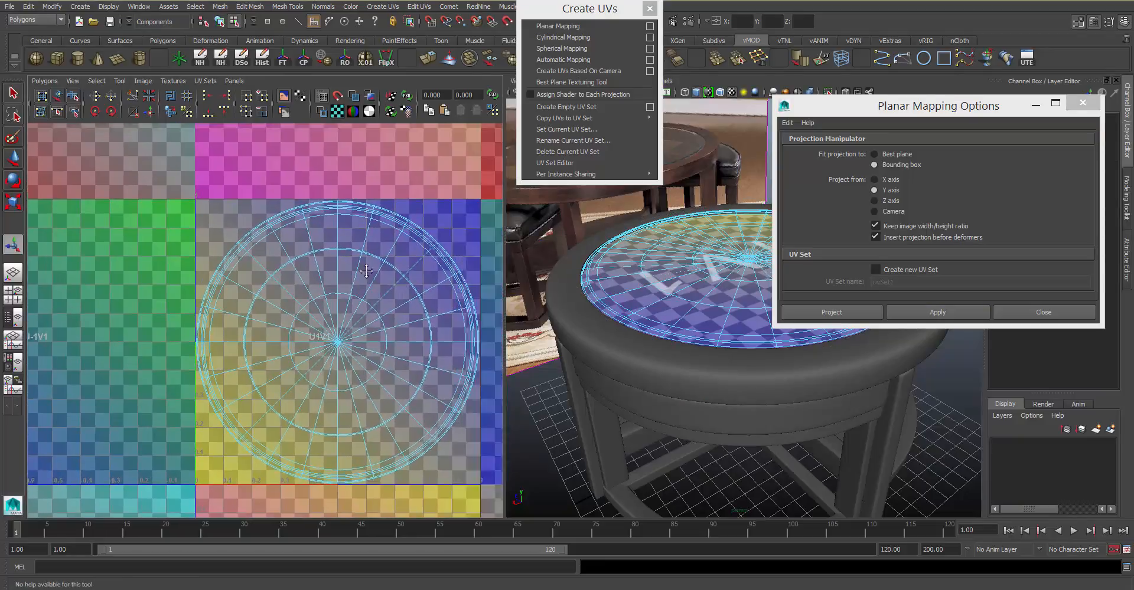
middle_click_drag(380, 289, 384, 275, "alt")
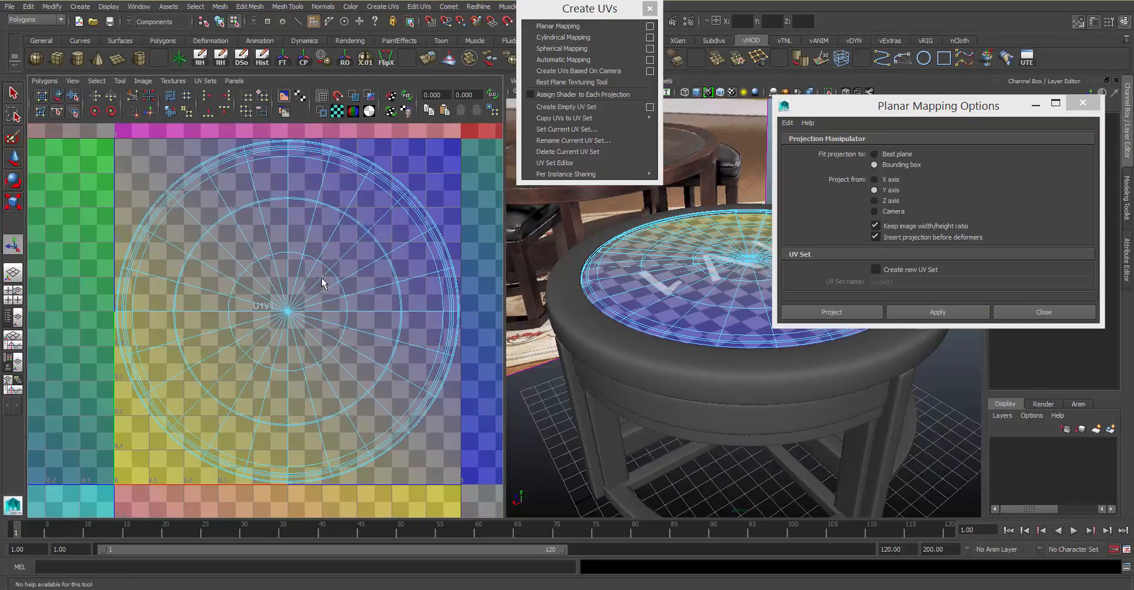
key("t")
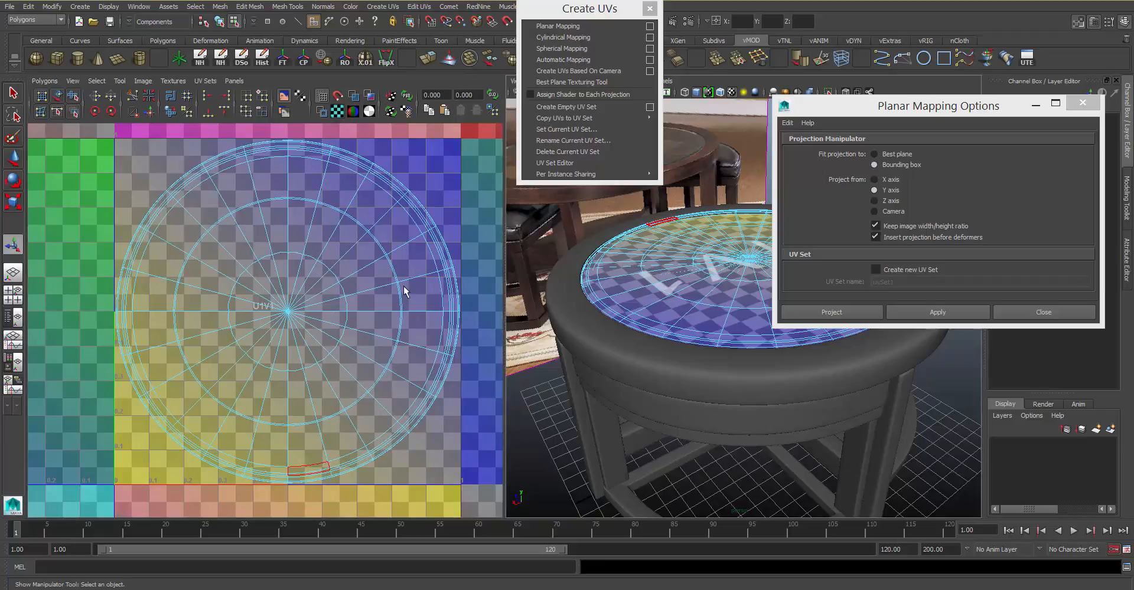
left_click(1034, 106)
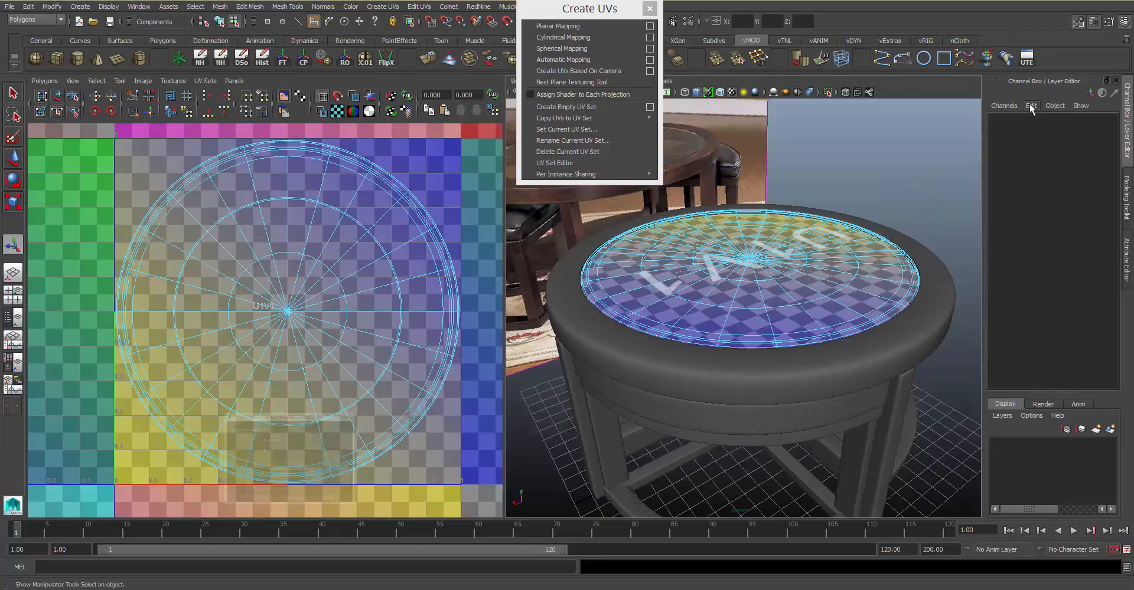
- Return the round top inset to object selection and isolate it in the perspective view
scroll(734, 239, "up", 5)
left_click(733, 239)
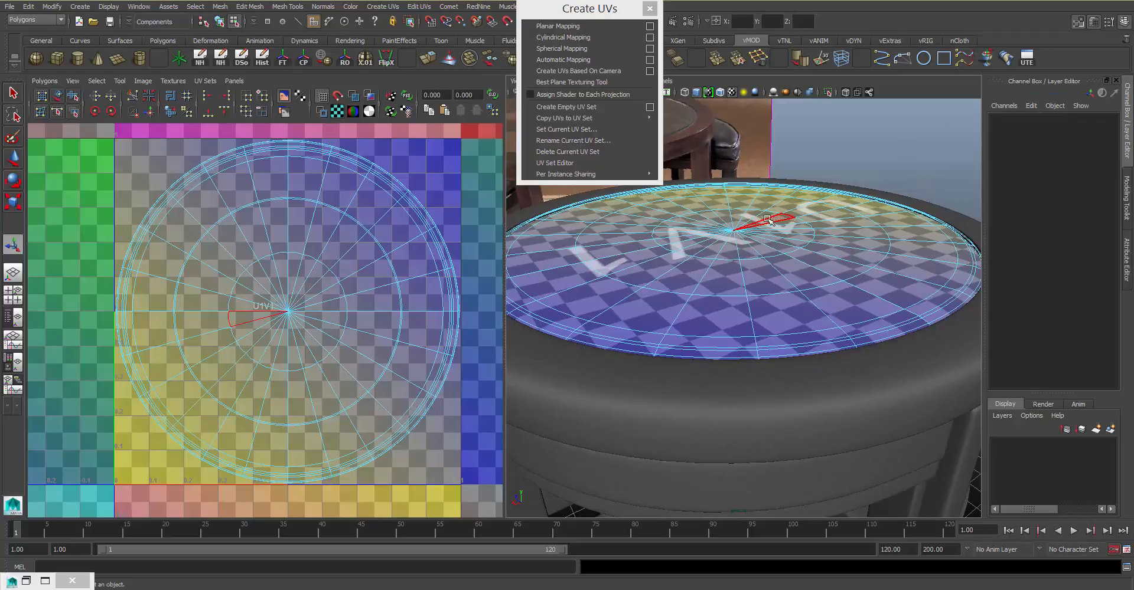
right_click_drag(770, 219, 794, 214)
left_click(793, 214)
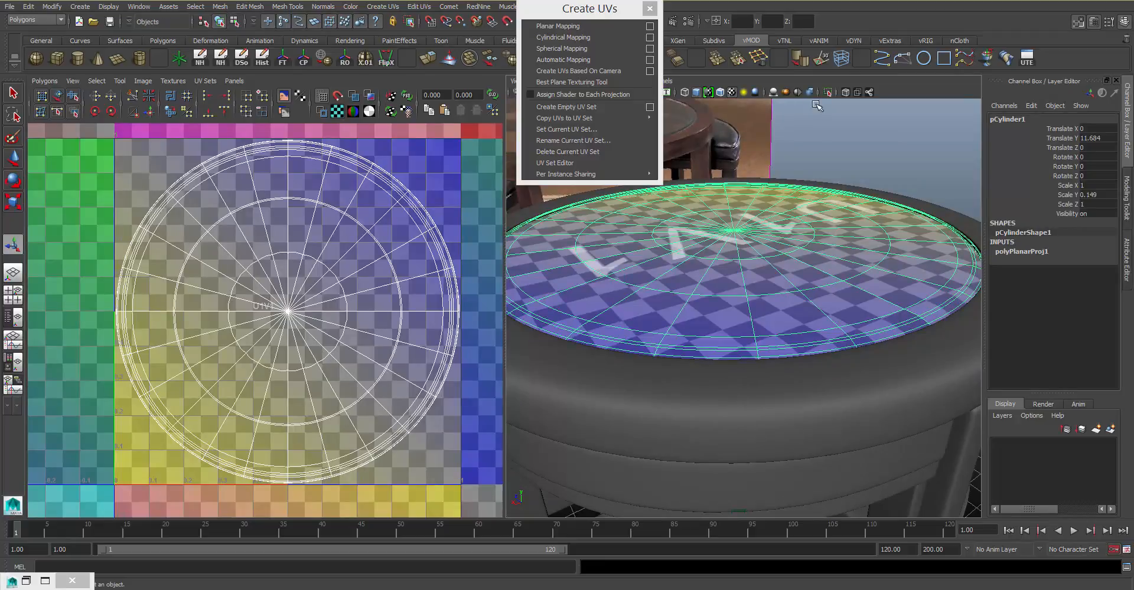
left_click(828, 93)
- Turn off the inset's smooth preview and apply a cylindrical mapping to the ring of faces around its outer rim
left_click_drag(760, 287, 754, 257, "alt")
middle_click_drag(754, 257, 757, 277, "alt")
scroll(732, 254, "up", 3)
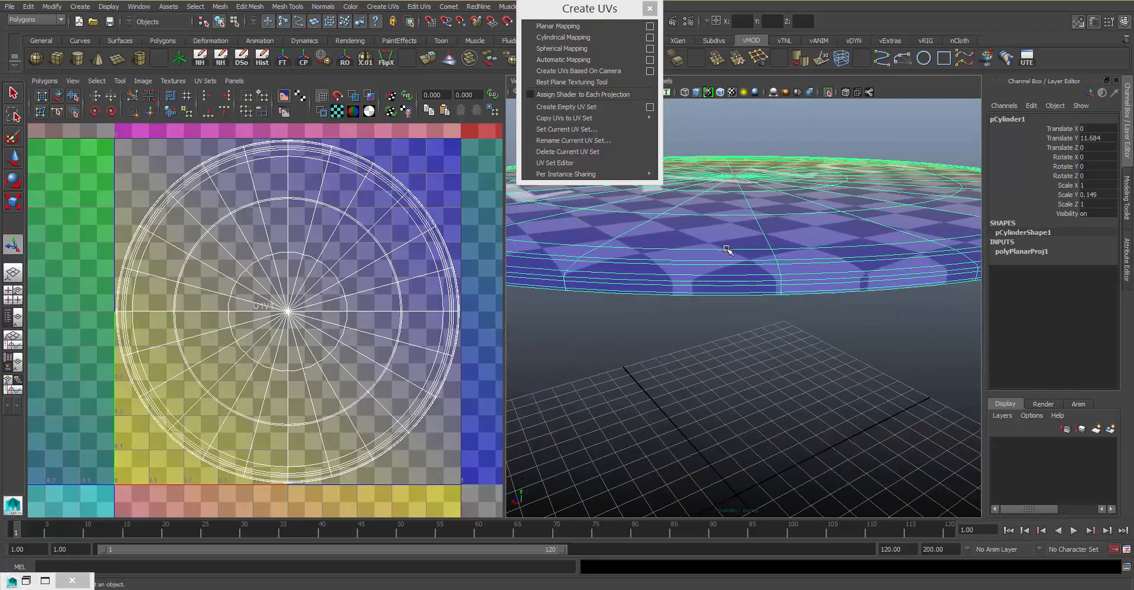
right_click_drag(726, 250, 726, 280)
left_click(725, 288)
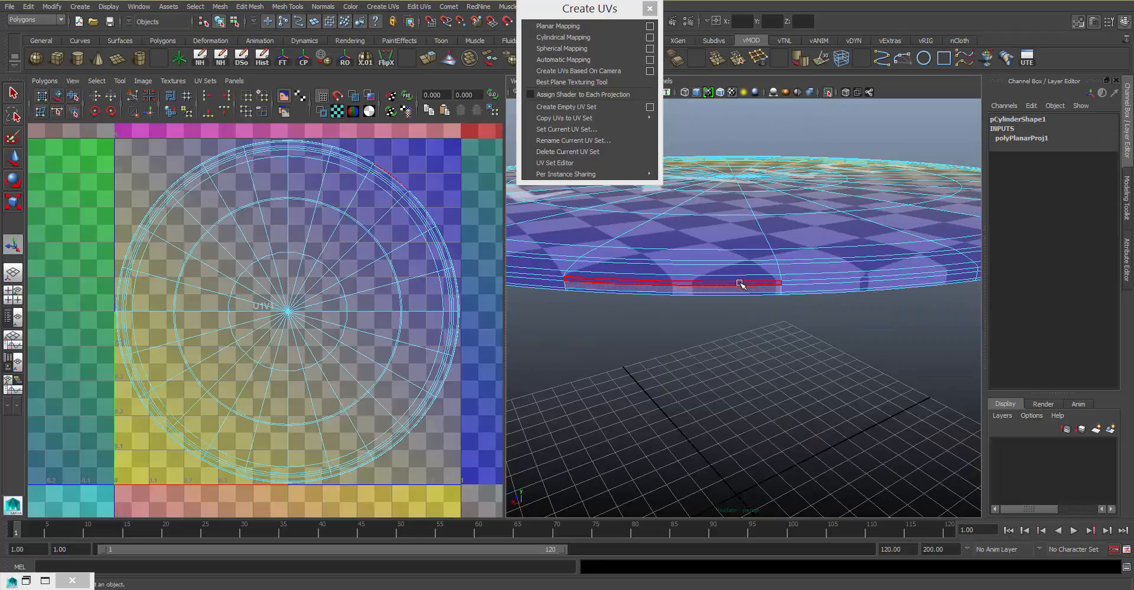
left_click(800, 287)
middle_click_drag(788, 284, 784, 245, "alt")
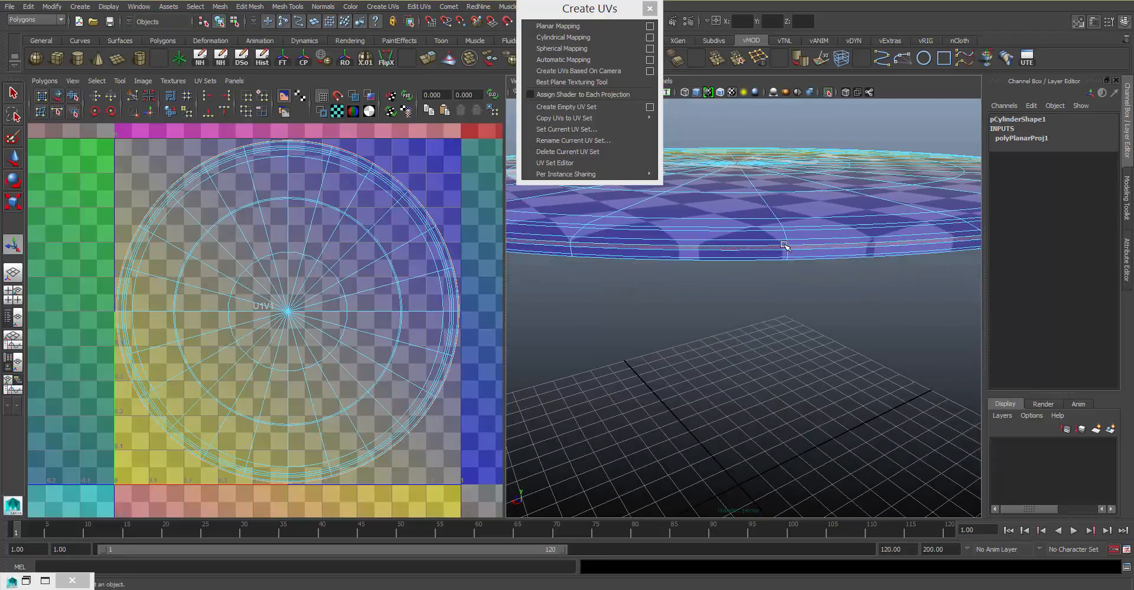
key("shift+period")
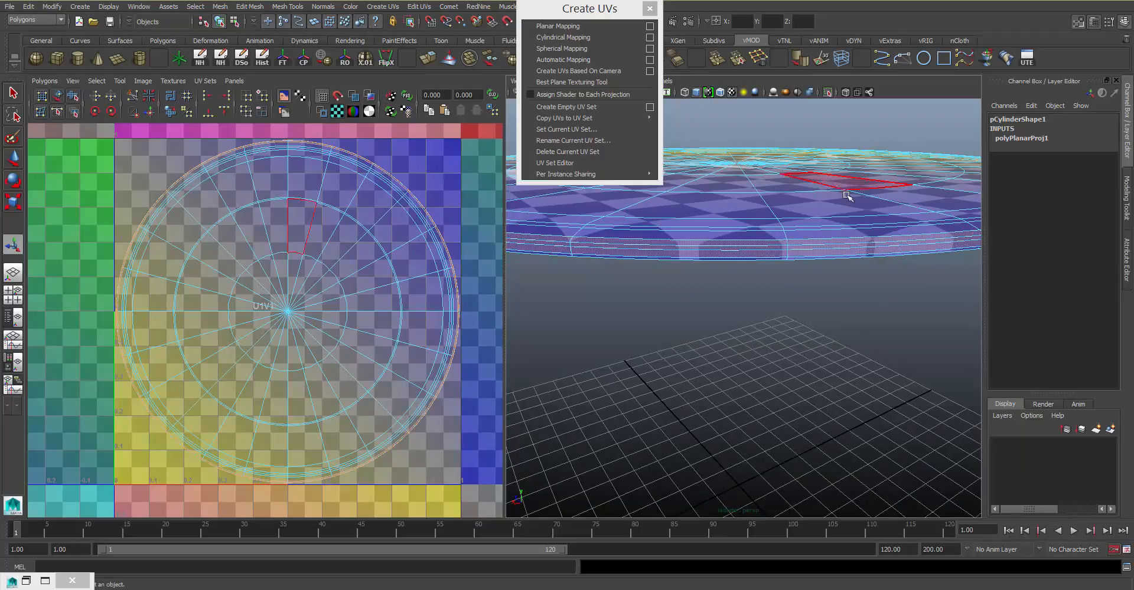
left_click_drag(827, 251, 778, 251, "alt")
key("1")
right_click_drag(767, 253, 797, 245, "alt")
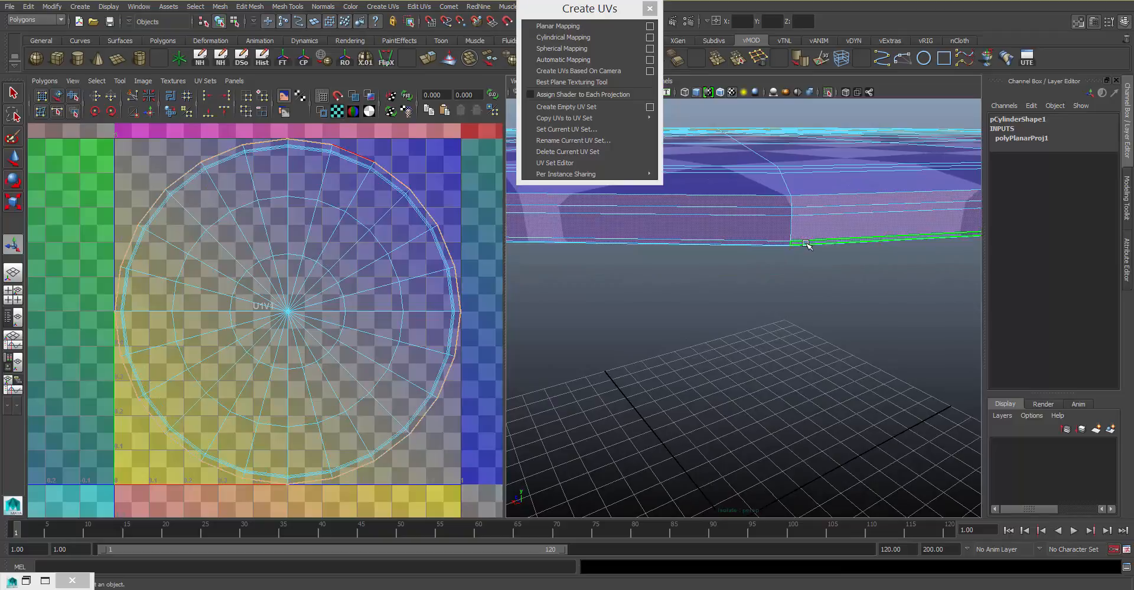
key("f")
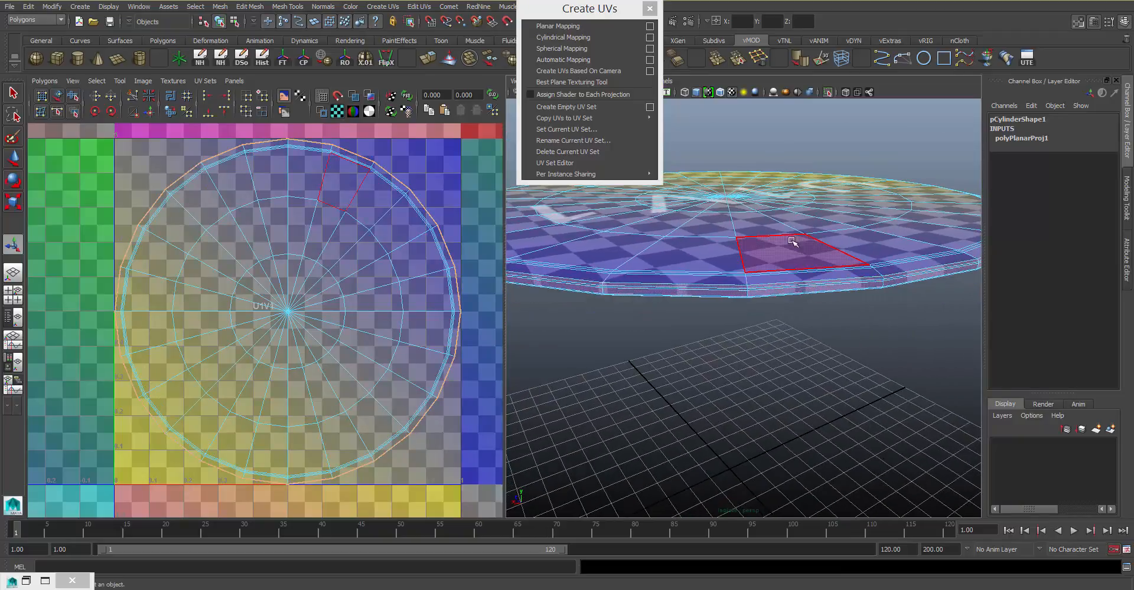
left_click(629, 36)
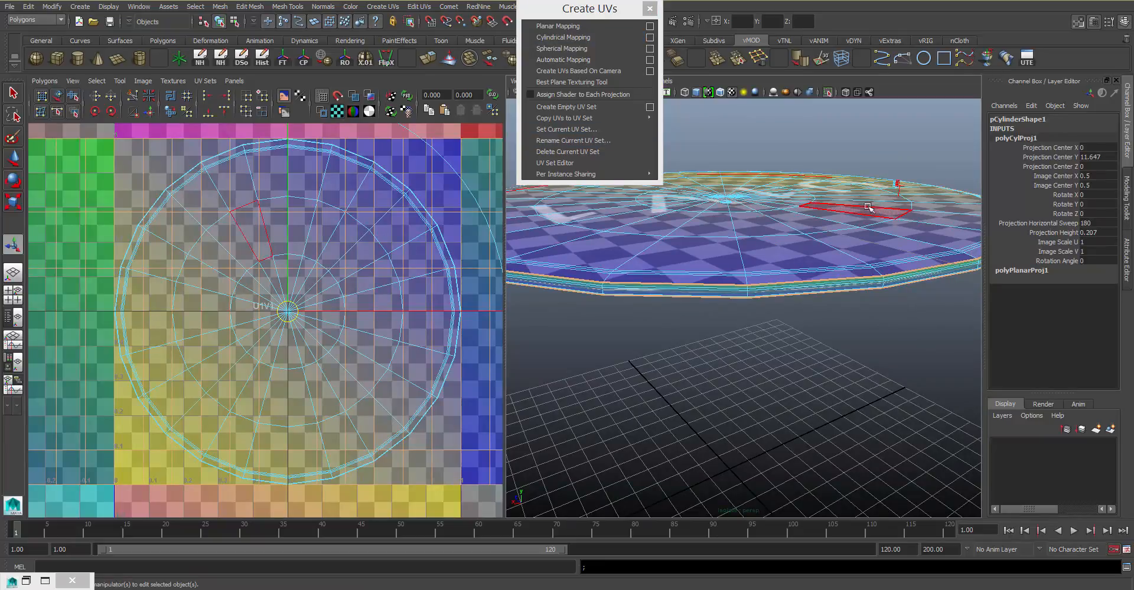
- Extend the rim's cylindrical projection to a horizontal sweep of 360 and a projection height of about 0.226
left_click_drag(868, 207, 922, 161, "alt")
right_click_drag(922, 161, 1004, 180, "alt")
left_click_drag(1004, 181, 978, 230, "alt")
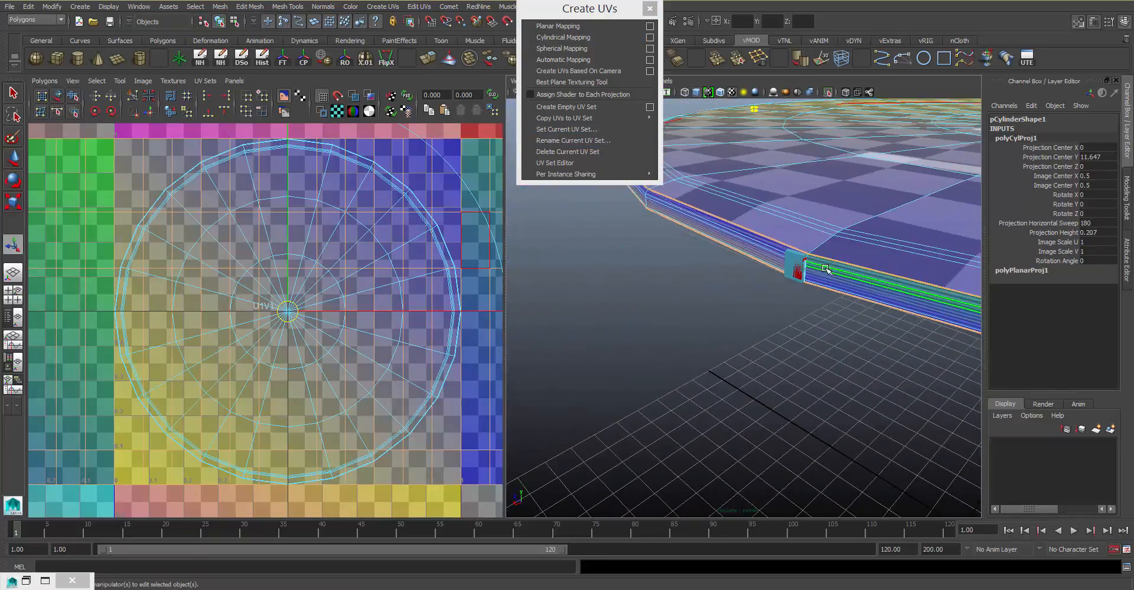
left_click_drag(825, 270, 886, 260, "alt")
right_click_drag(886, 259, 778, 208, "alt")
middle_click_drag(778, 208, 765, 203, "alt")
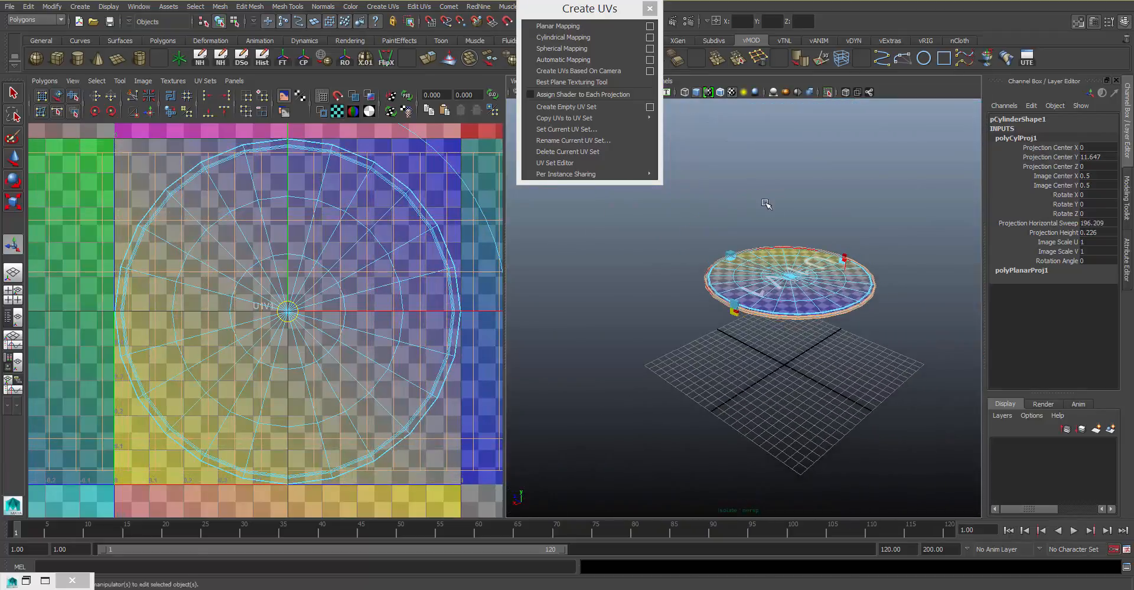
left_click_drag(766, 204, 930, 296, "alt")
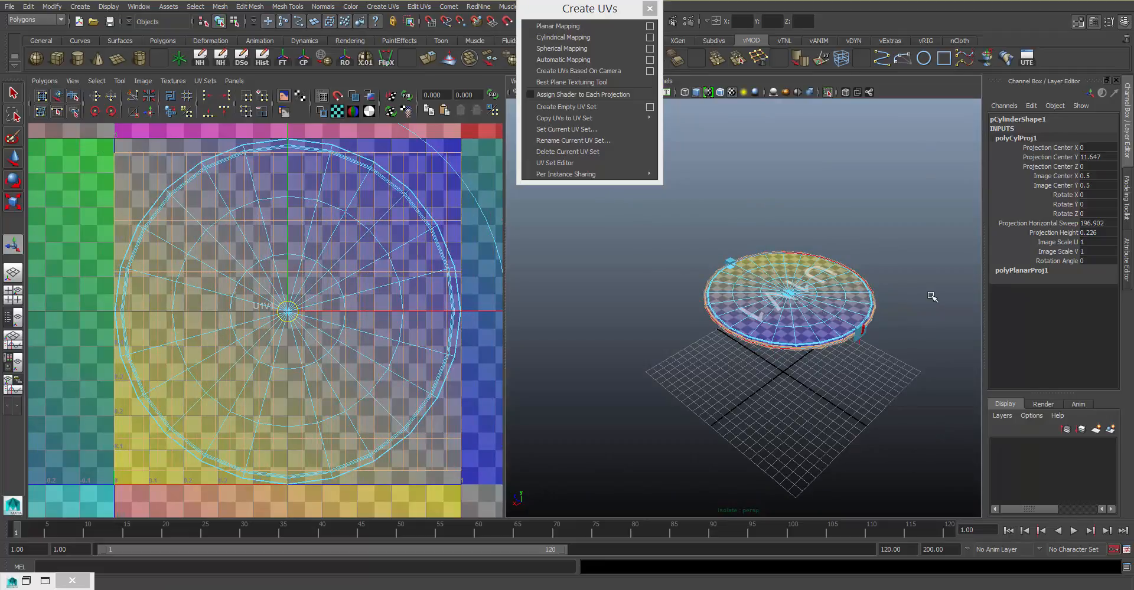
middle_click_drag(766, 213, 787, 223, "alt")
right_click_drag(787, 224, 791, 216, "alt")
middle_click_drag(792, 216, 785, 205, "alt")
left_click_drag(785, 205, 781, 177, "alt")
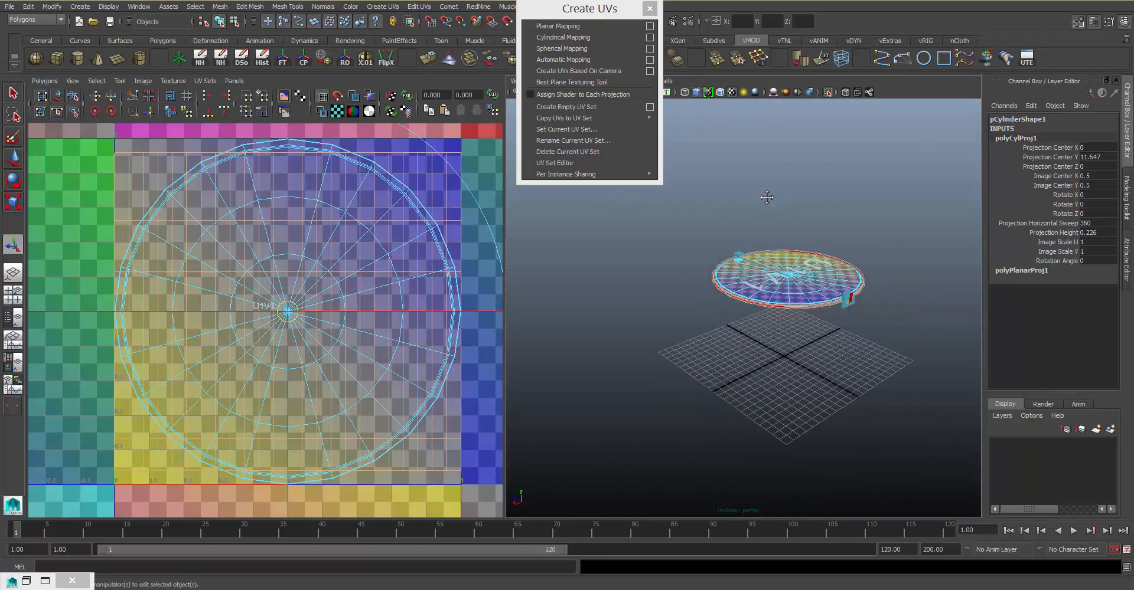
- Undo the last change to the rim's cylindrical projection and set its projection height to 2
right_click_drag(781, 183, 892, 248, "alt")
middle_click_drag(892, 251, 745, 205, "alt")
left_click_drag(746, 205, 754, 245, "alt")
right_click_drag(753, 245, 826, 236, "alt")
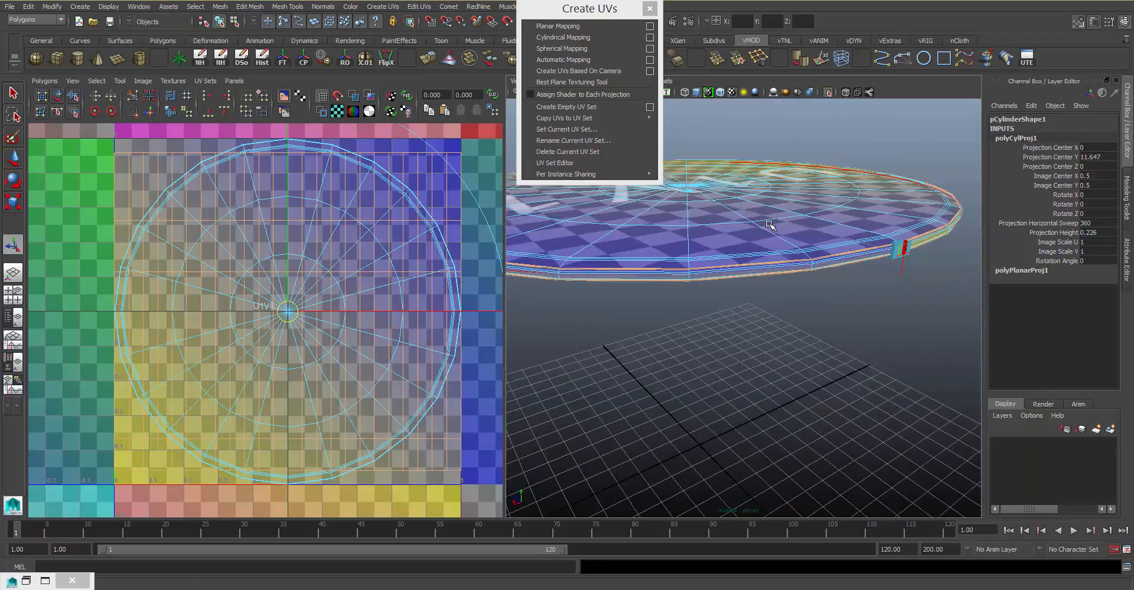
middle_click_drag(827, 237, 753, 242, "alt")
left_click_drag(753, 242, 822, 236, "alt")
key("ctrl+z")
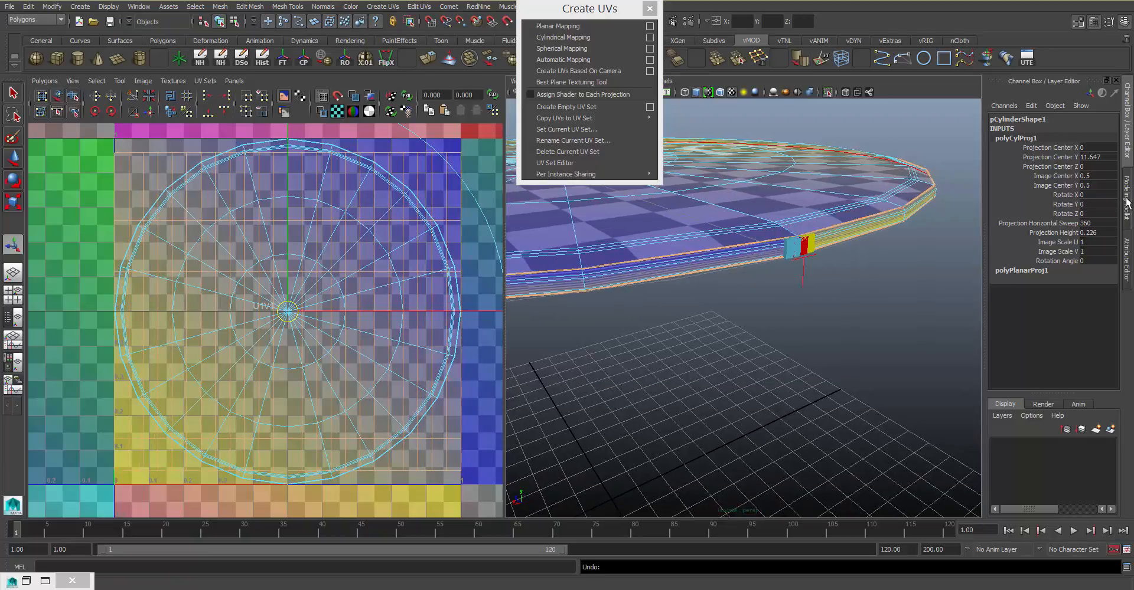
left_click(1128, 242)
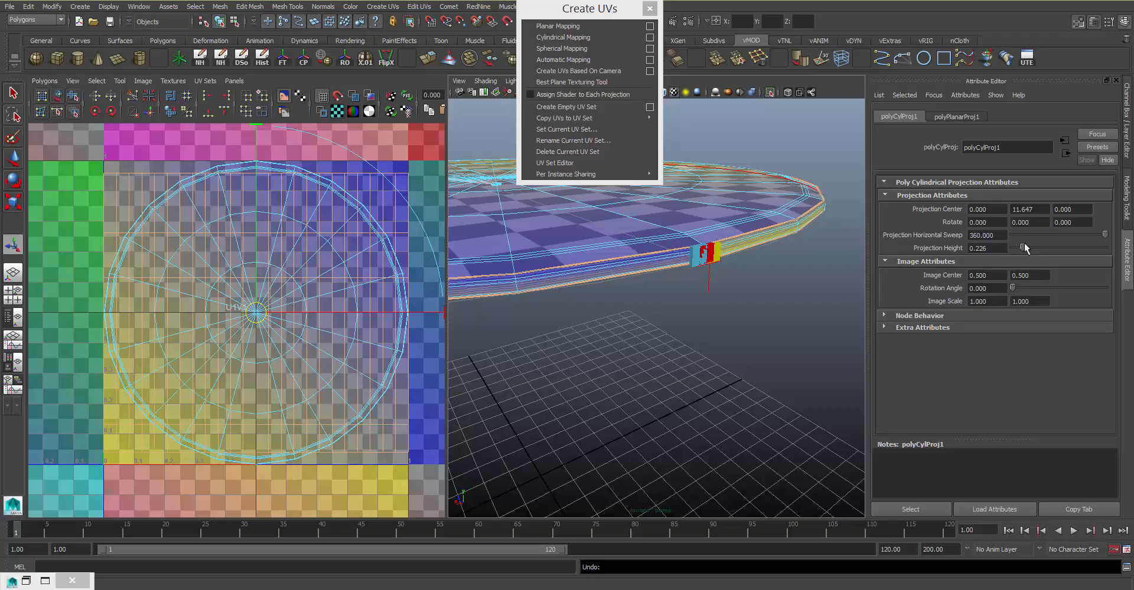
left_click_drag(1024, 244, 1131, 246)
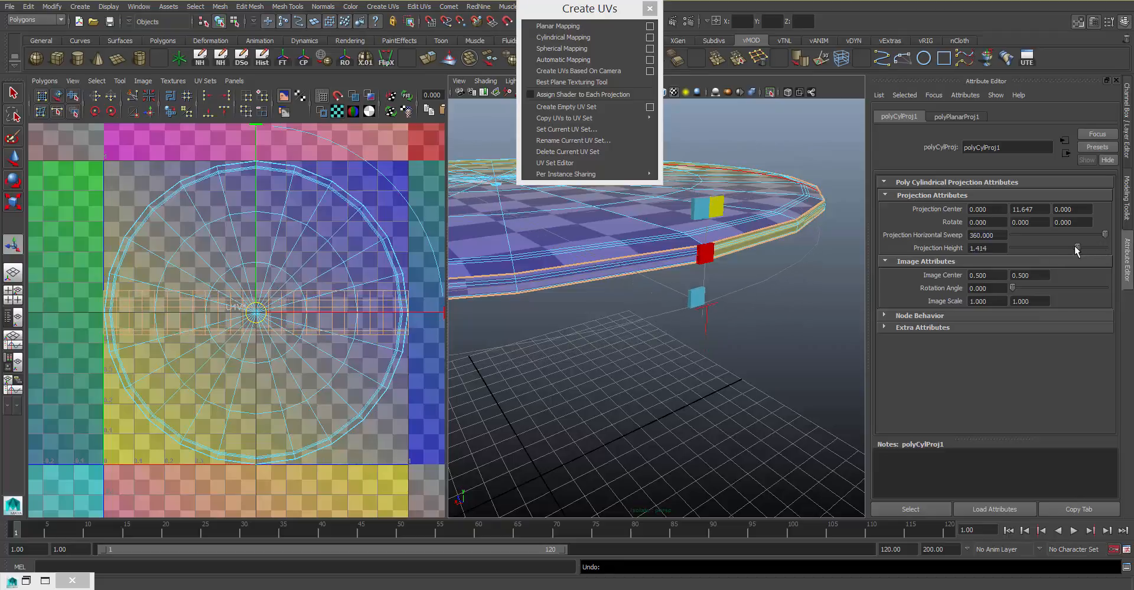
right_click_drag(803, 251, 679, 261, "alt")
left_click_drag(678, 261, 781, 241, "alt")
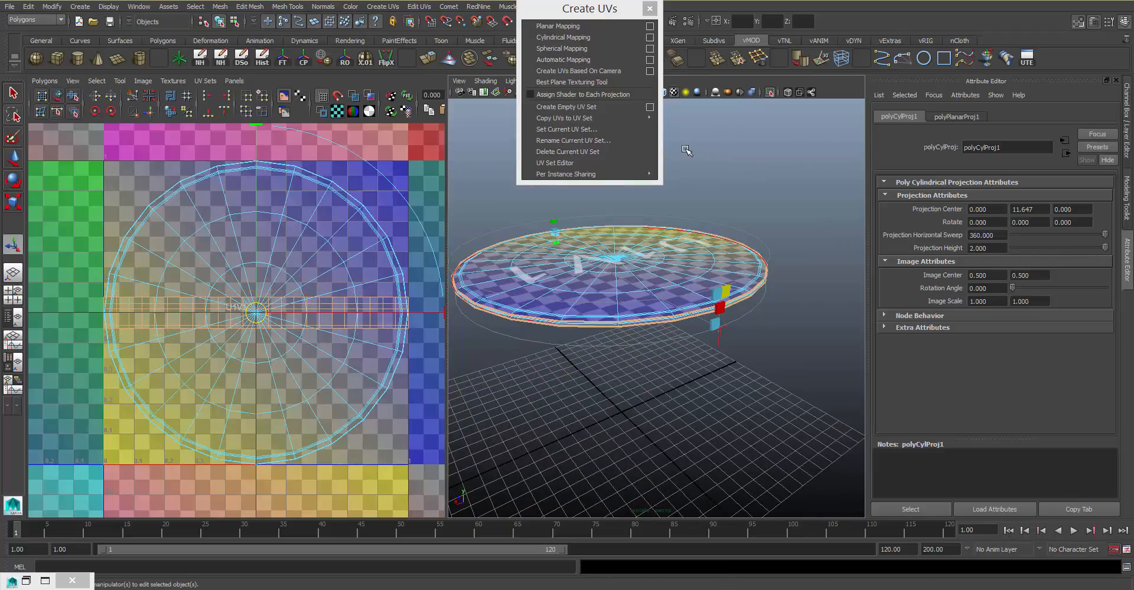
- Reselect the whole inset as an object and close the floating Create UVs palette
left_click(763, 157)
right_click_drag(612, 258, 657, 220)
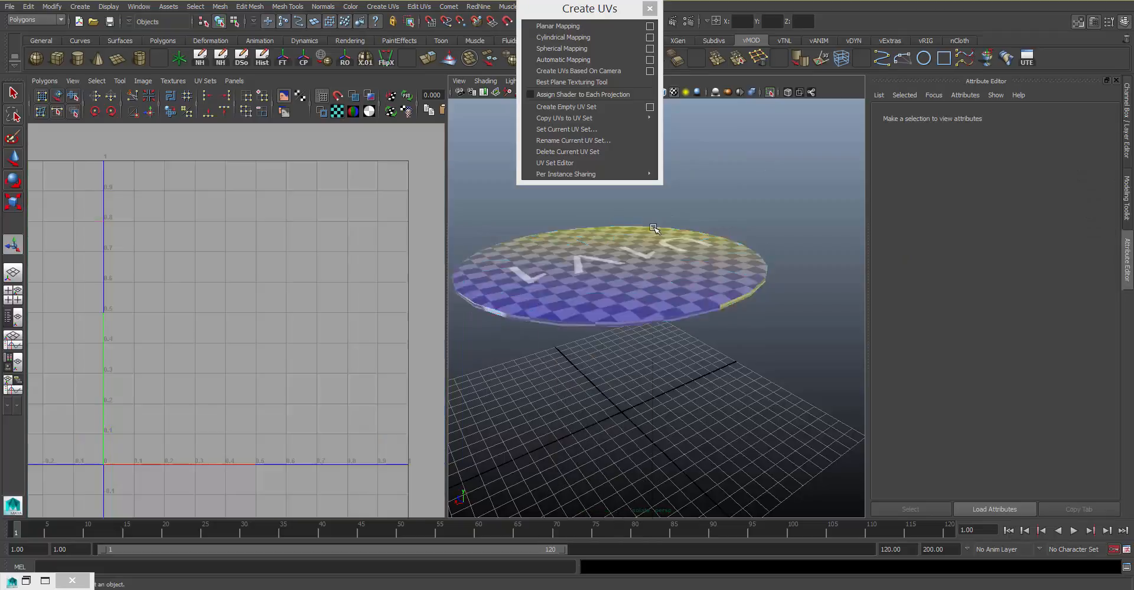
left_click(638, 253)
left_click(649, 9)
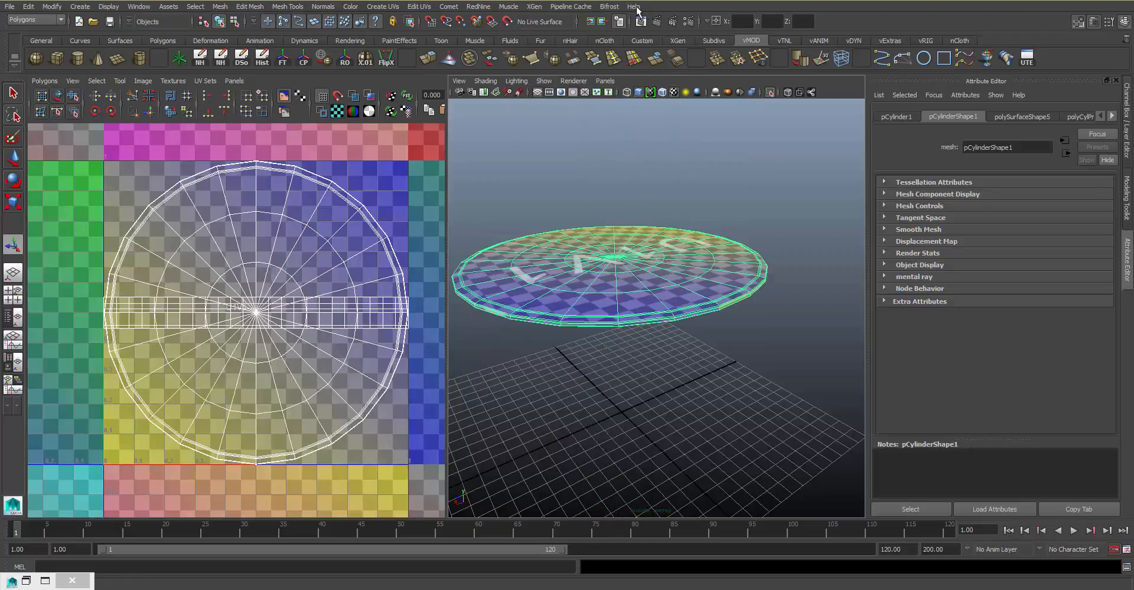
- Lay out the inset's UVs with the prescale set to World and shell rotation set to Free
left_click(39, 83)
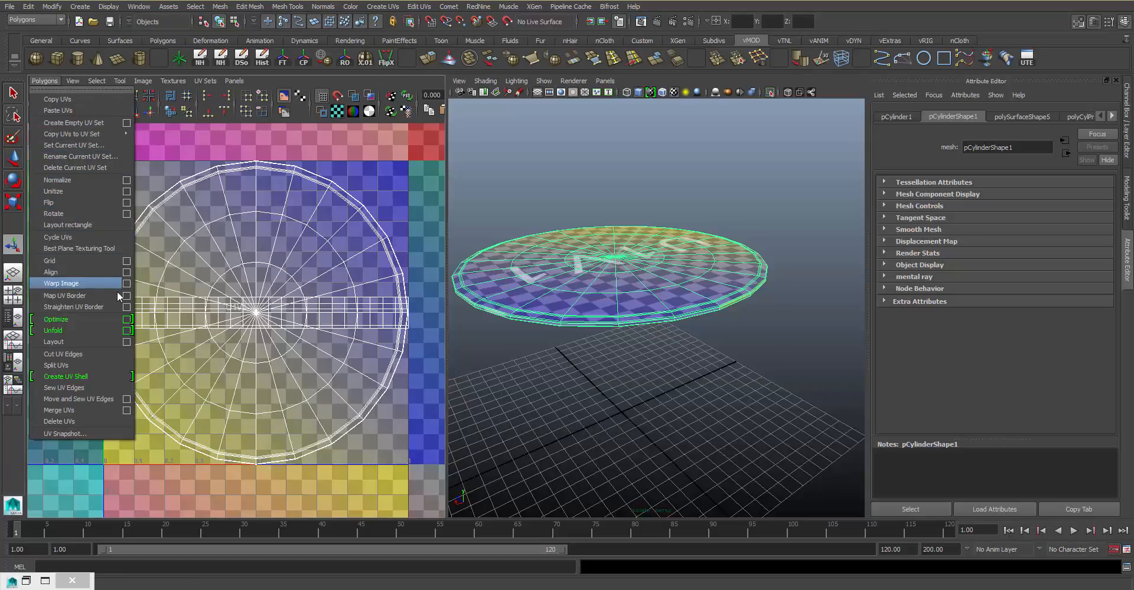
left_click(129, 341)
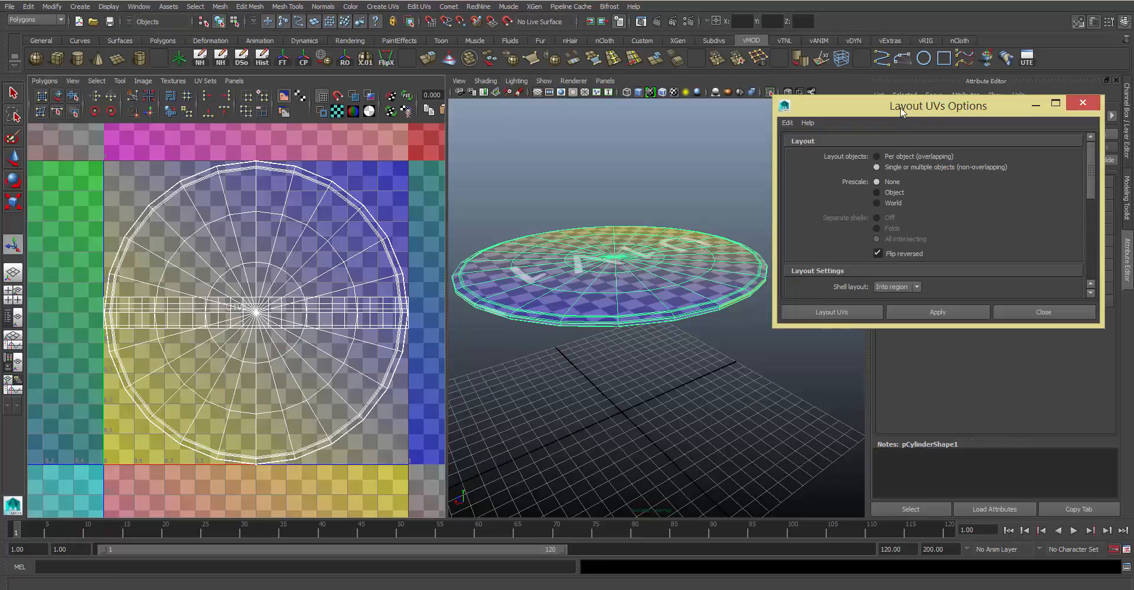
left_click_drag(902, 112, 836, 92)
left_click(828, 184)
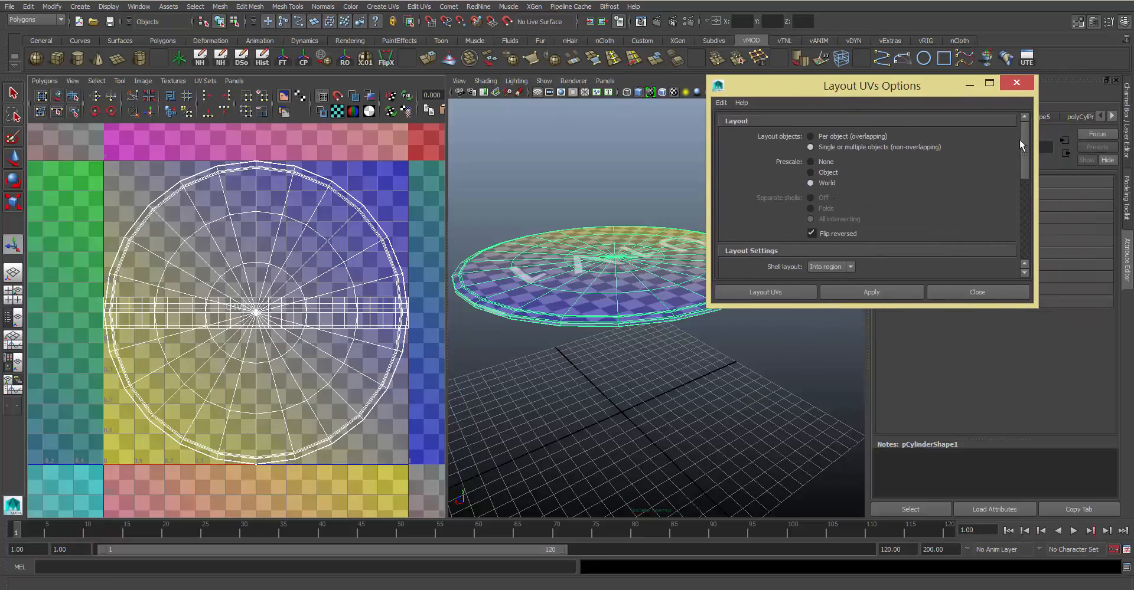
scroll(1009, 200, "down", 5)
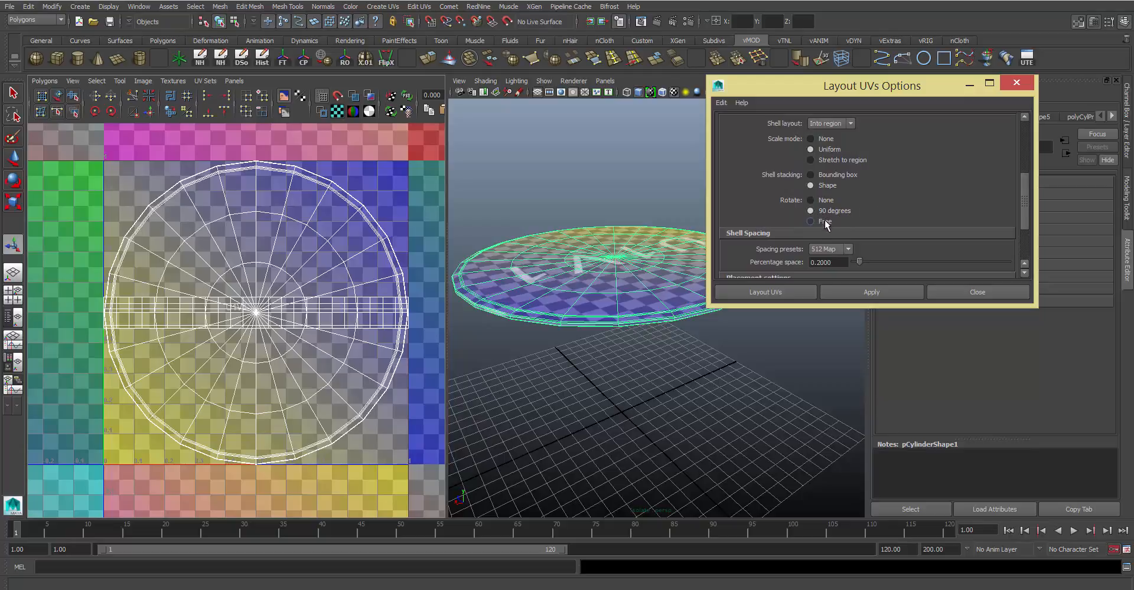
scroll(920, 245, "down", 3)
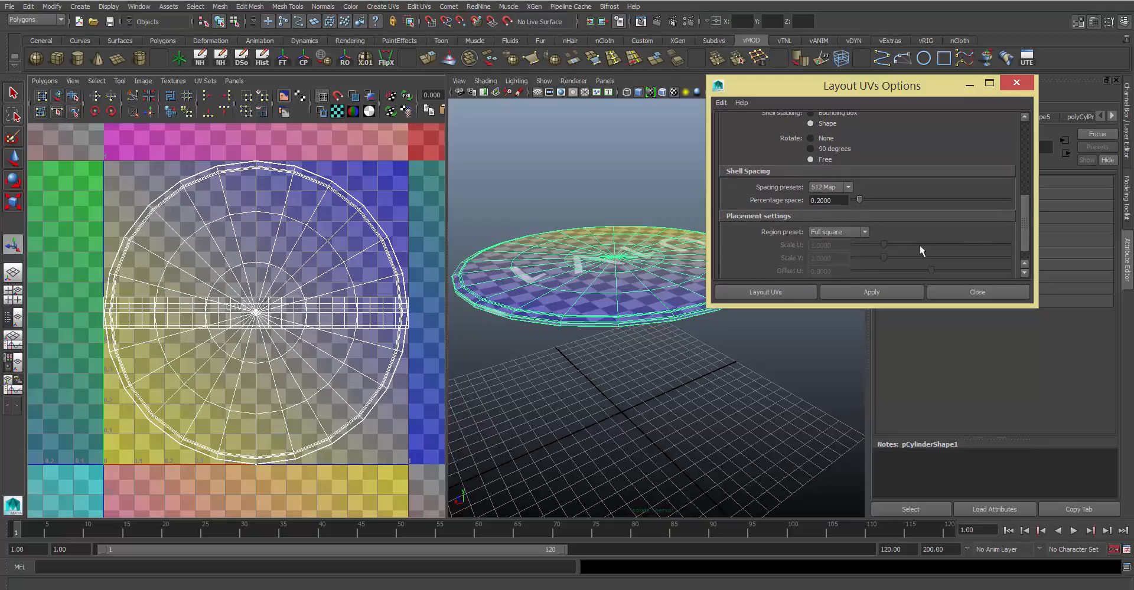
left_click(855, 292)
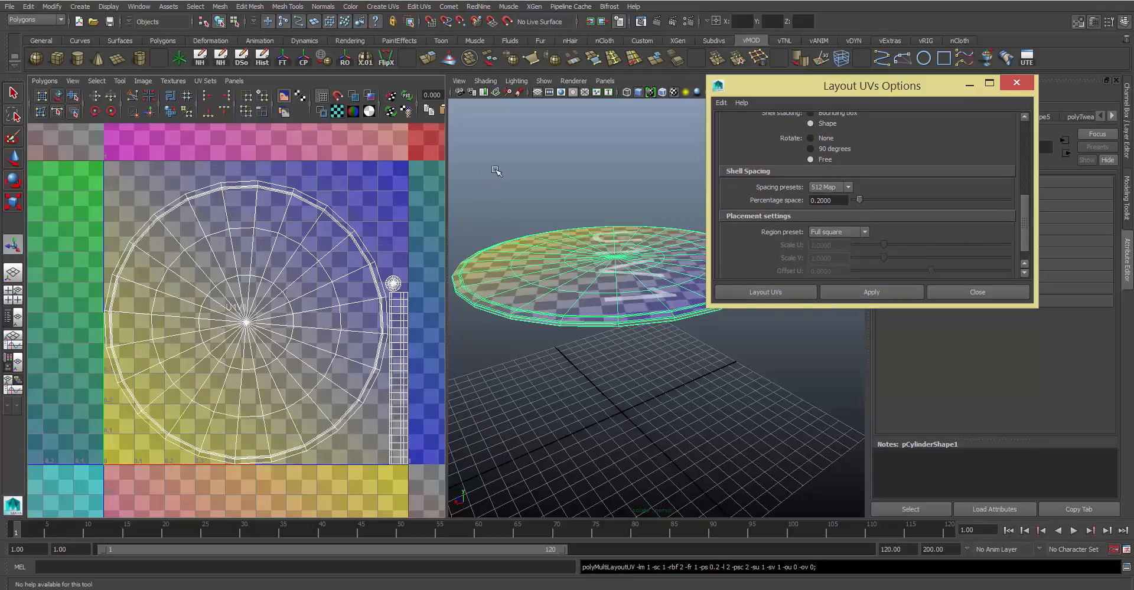
- Deselect the inset, reselect it as an object and apply the same UV layout again
left_click(534, 172)
left_click(615, 276)
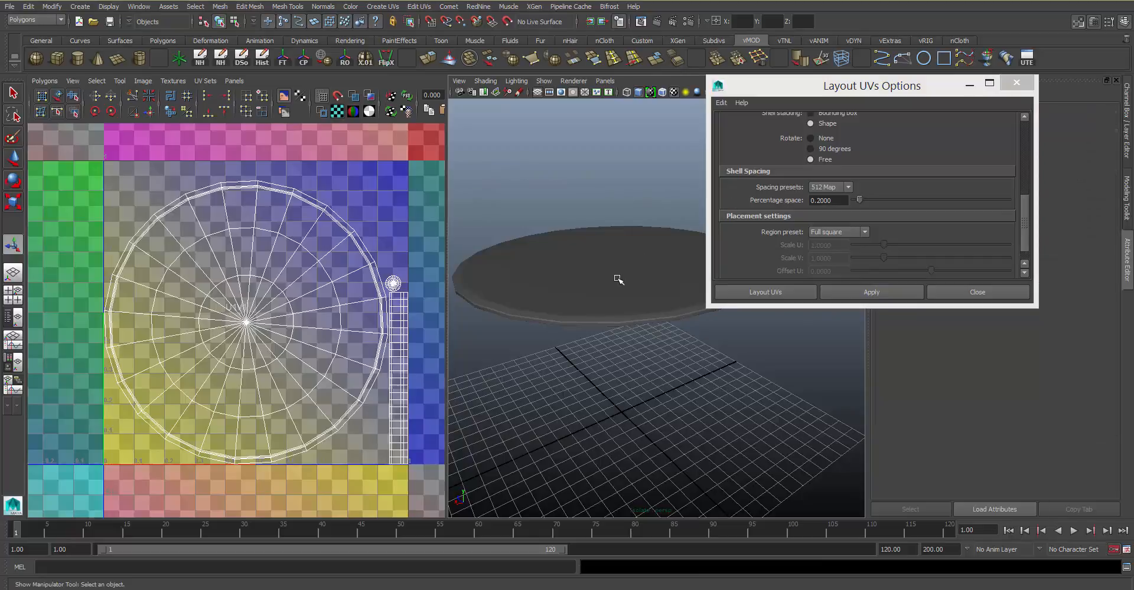
left_click(862, 292)
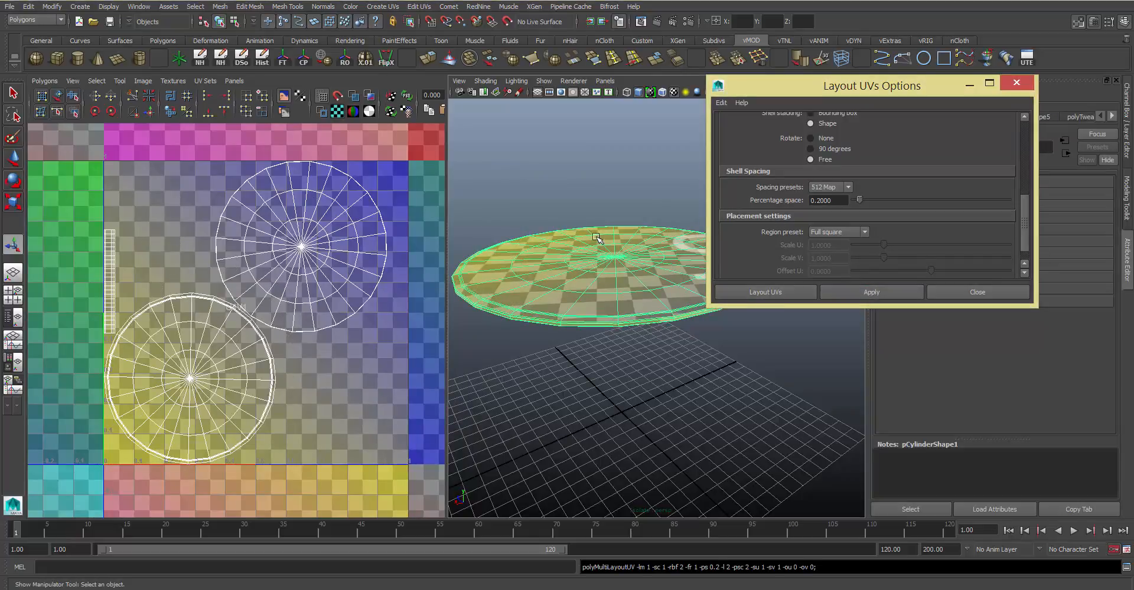
- Pick a UV on the plain upper disc in the UV layout and expand the selection to its whole shell
scroll(339, 311, "up", 2)
middle_click_drag(218, 314, 315, 303, "alt")
scroll(322, 296, "up", 2)
scroll(443, 357, "up", 2)
middle_click_drag(437, 277, 425, 397, "alt")
scroll(425, 397, "up", 4)
middle_click_drag(287, 329, 271, 323, "alt")
right_click_drag(306, 255, 267, 274)
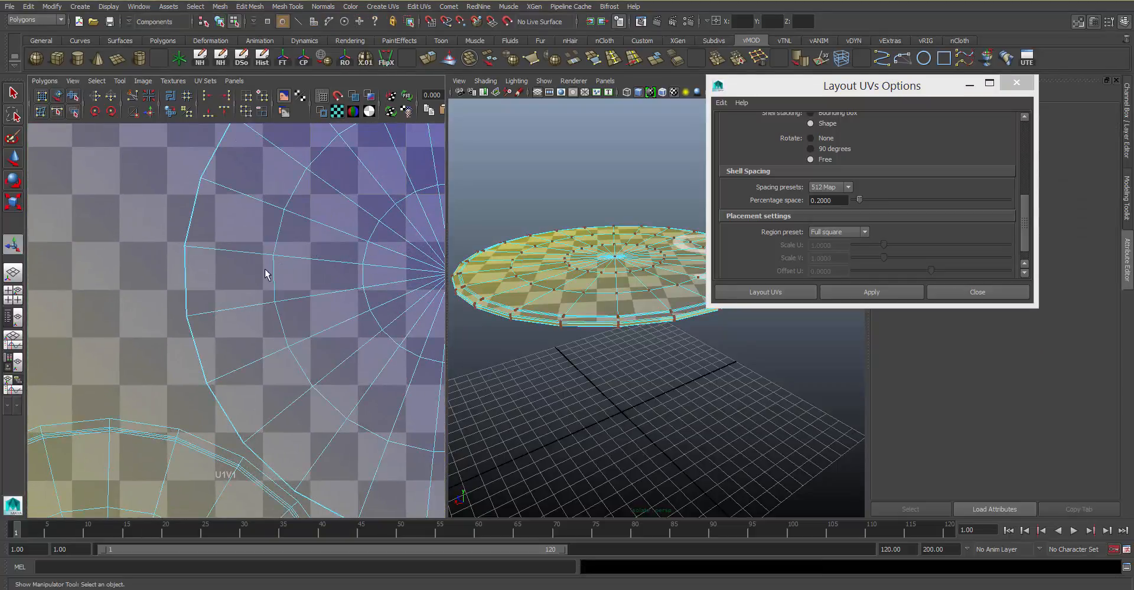
left_click(272, 255)
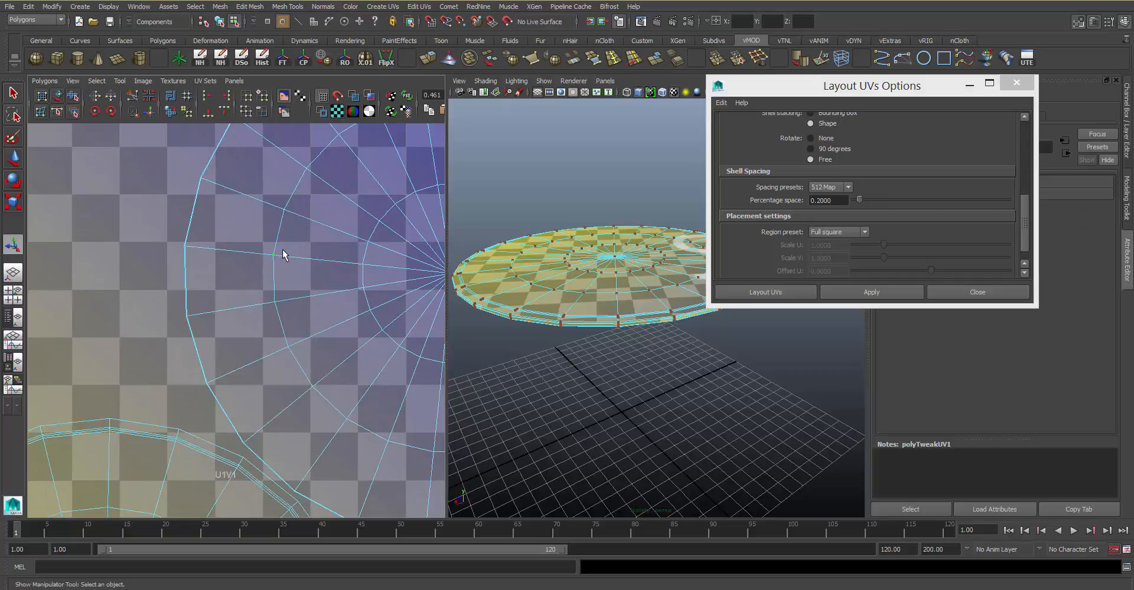
right_click(283, 254, "ctrl")
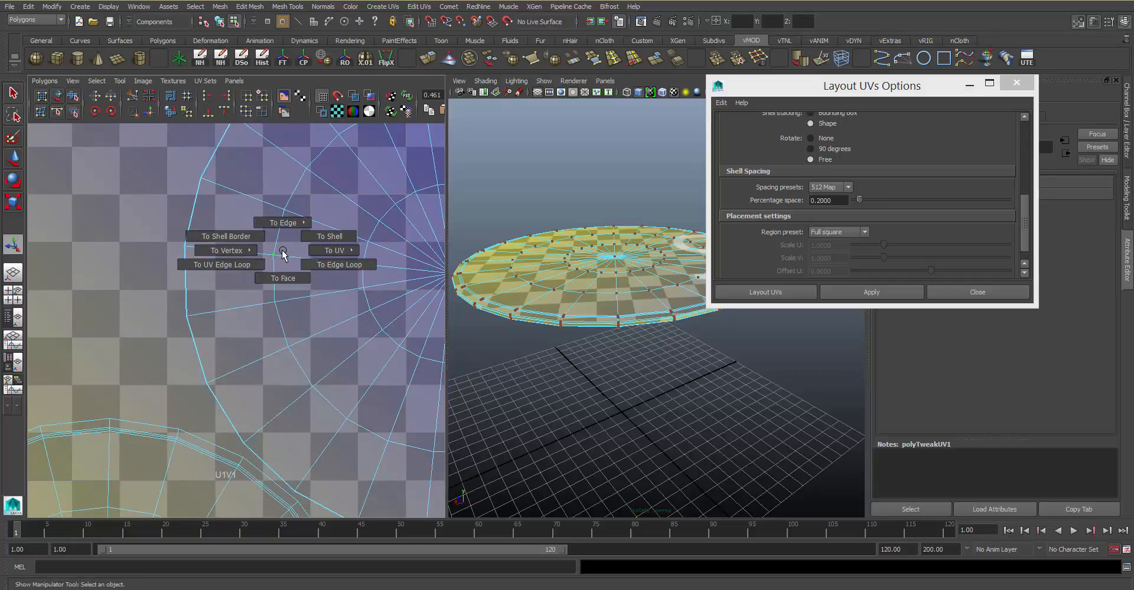
right_click_drag(283, 250, 334, 229, "ctrl")
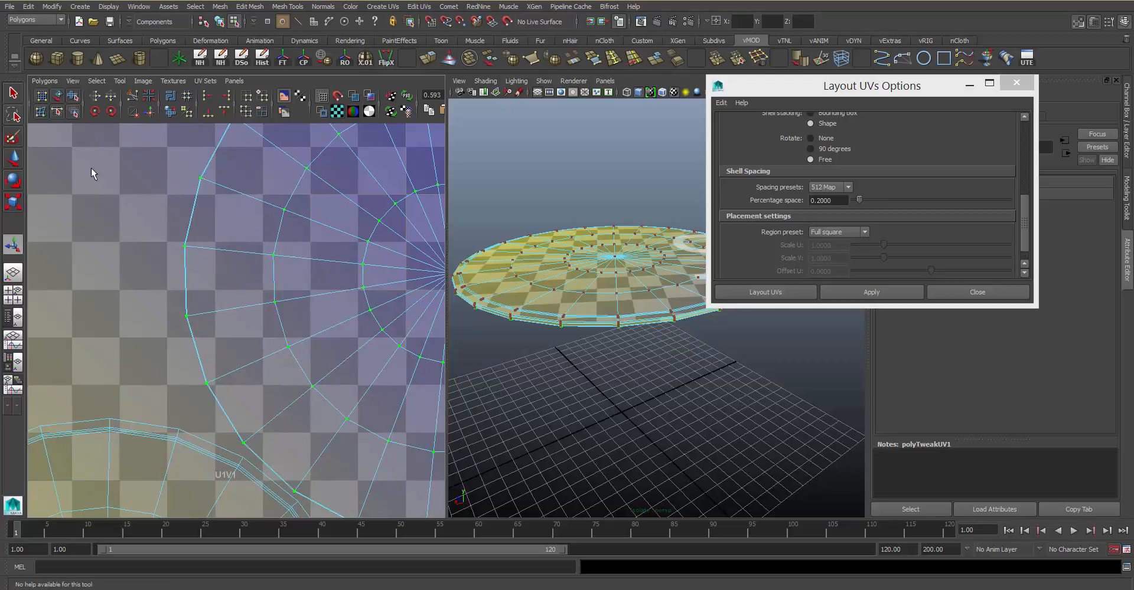
- Activate the Smooth UV tool and select the entire UV shell of the lower disc
left_click(73, 98)
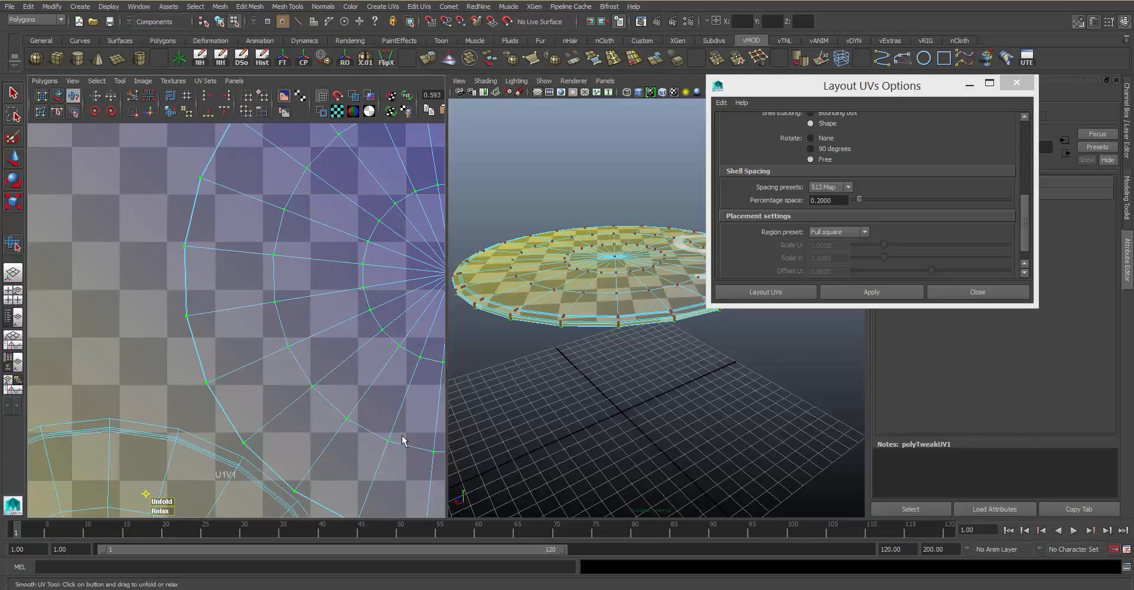
middle_click_drag(128, 433, 263, 313, "alt")
left_click_drag(261, 268, 204, 316)
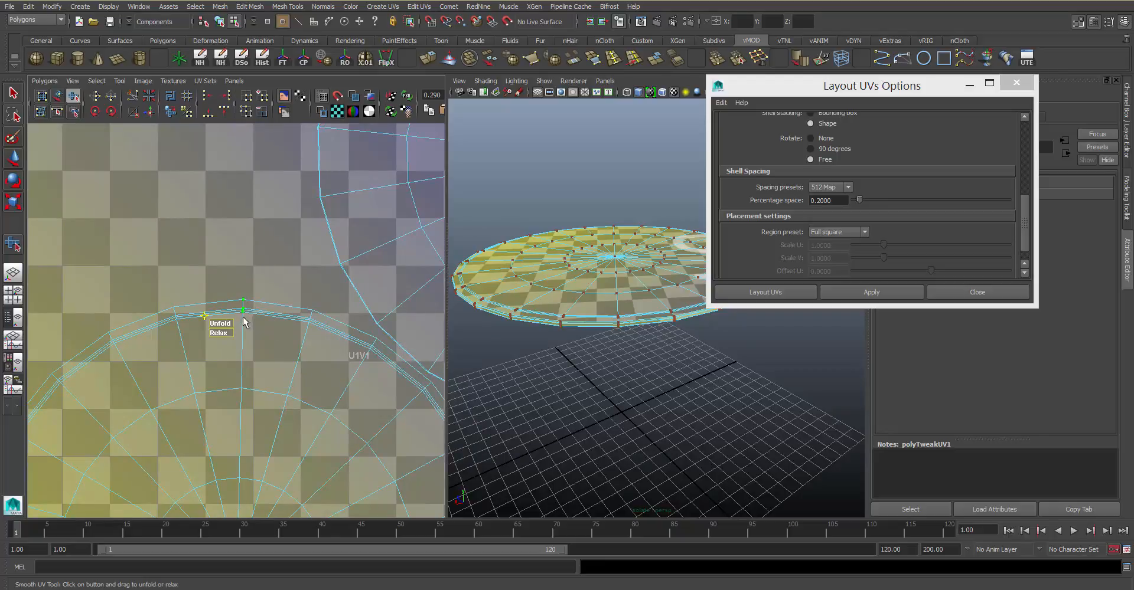
right_click_drag(243, 317, 298, 291, "ctrl")
middle_click_drag(146, 446, 159, 435, "alt")
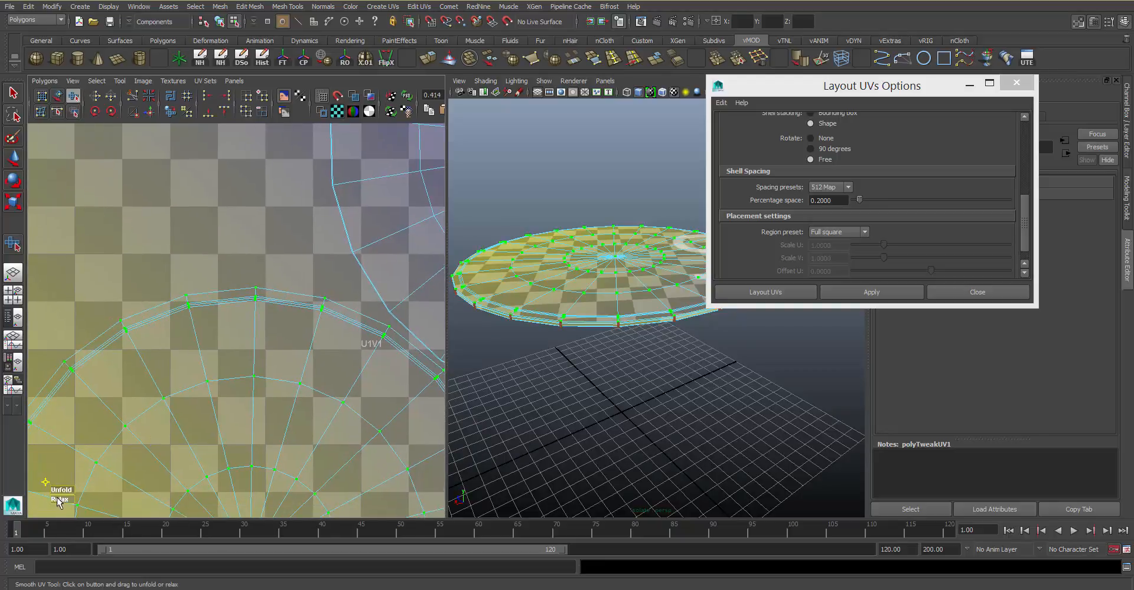
- Select the whole UV shell of the rim strip, unfold it with the Smooth UV tool and clear the selection
right_click_drag(402, 408, 121, 278, "alt")
middle_click_drag(121, 278, 274, 311, "alt")
left_click_drag(274, 310, 223, 340)
right_click_drag(254, 317, 295, 298, "ctrl")
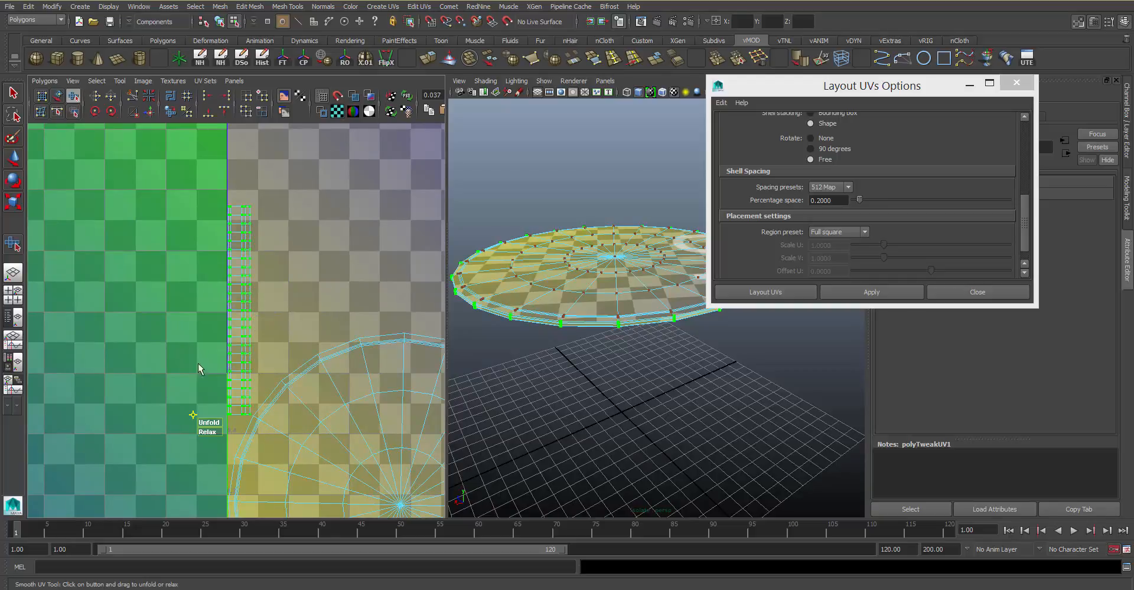
left_click_drag(206, 420, 263, 418)
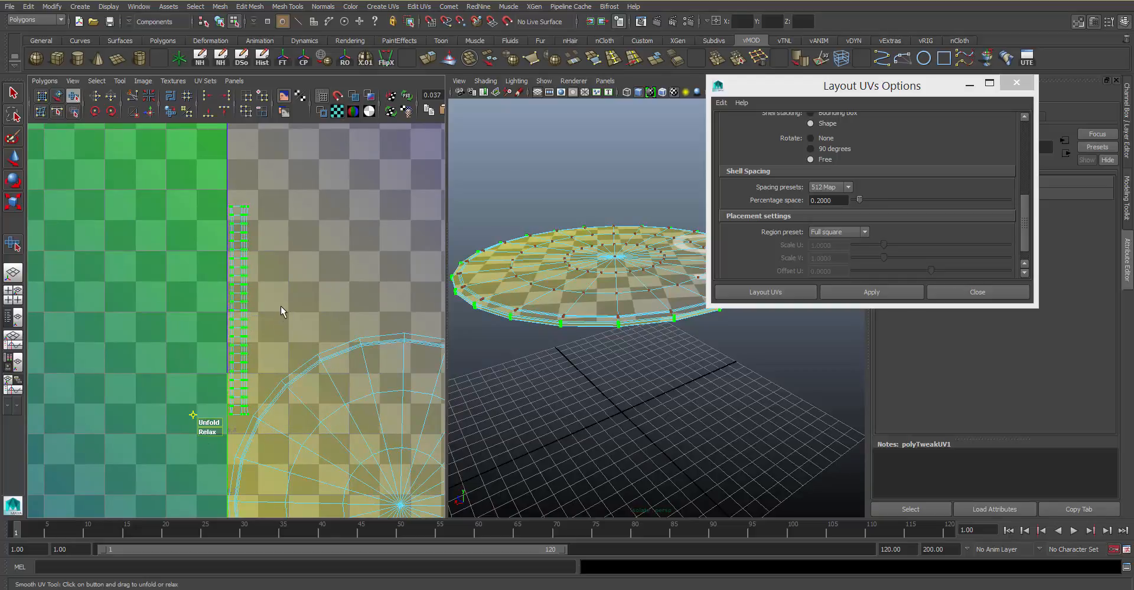
left_click(362, 383)
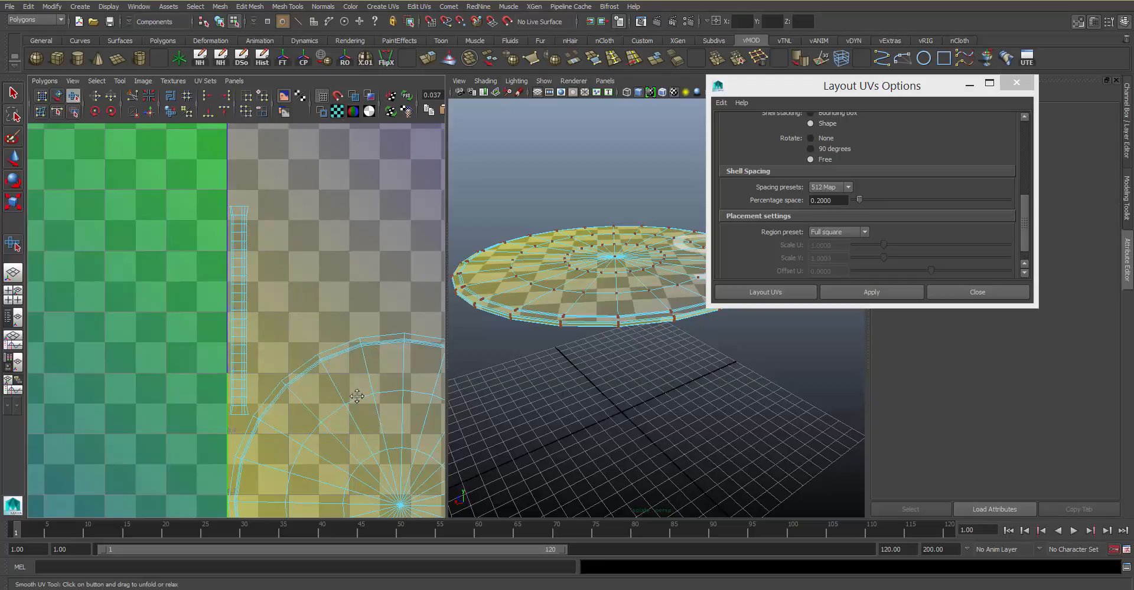
- Reselect the inset as an object, close the layout options and end its isolation so the whole table shows
middle_click_drag(357, 397, 273, 355, "alt")
right_click_drag(273, 355, 261, 309, "alt")
middle_click_drag(442, 310, 346, 279, "alt")
right_click_drag(626, 260, 626, 270)
left_click(623, 278)
left_click_drag(635, 278, 673, 234, "alt")
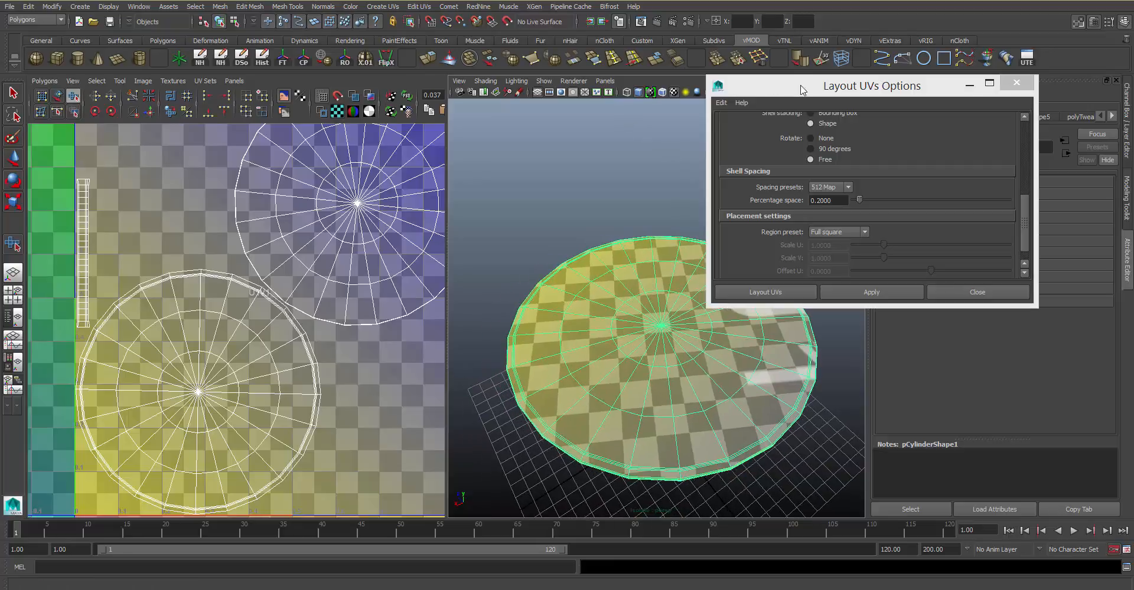
left_click(1016, 83)
left_click(769, 92)
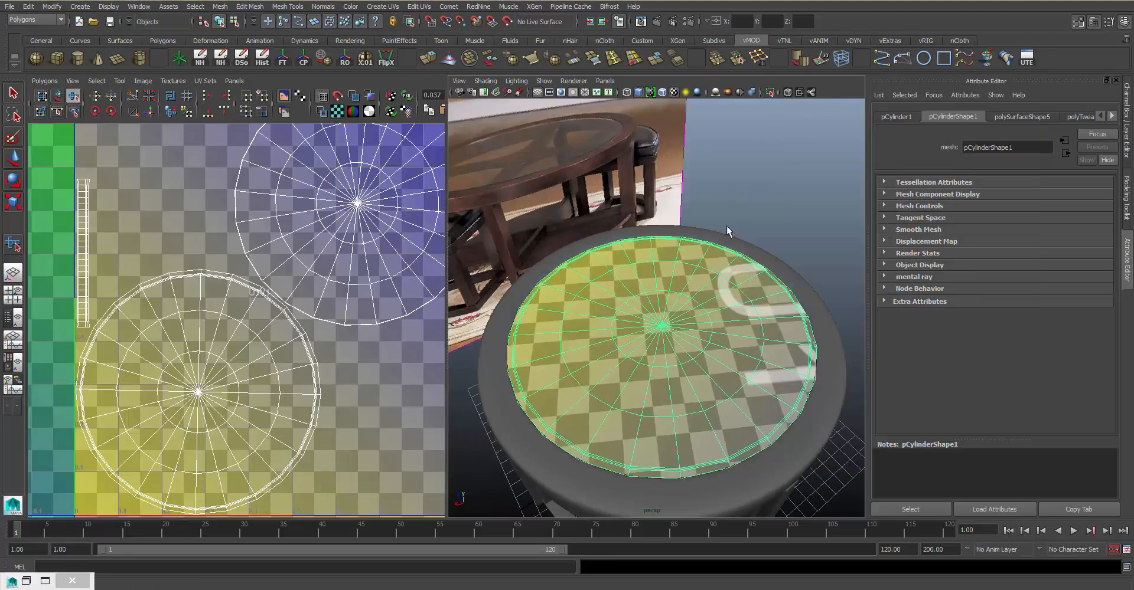
- Select the frame ring around the tabletop inset and turn off its smooth preview
left_click_drag(762, 378, 758, 322, "alt")
left_click(780, 208)
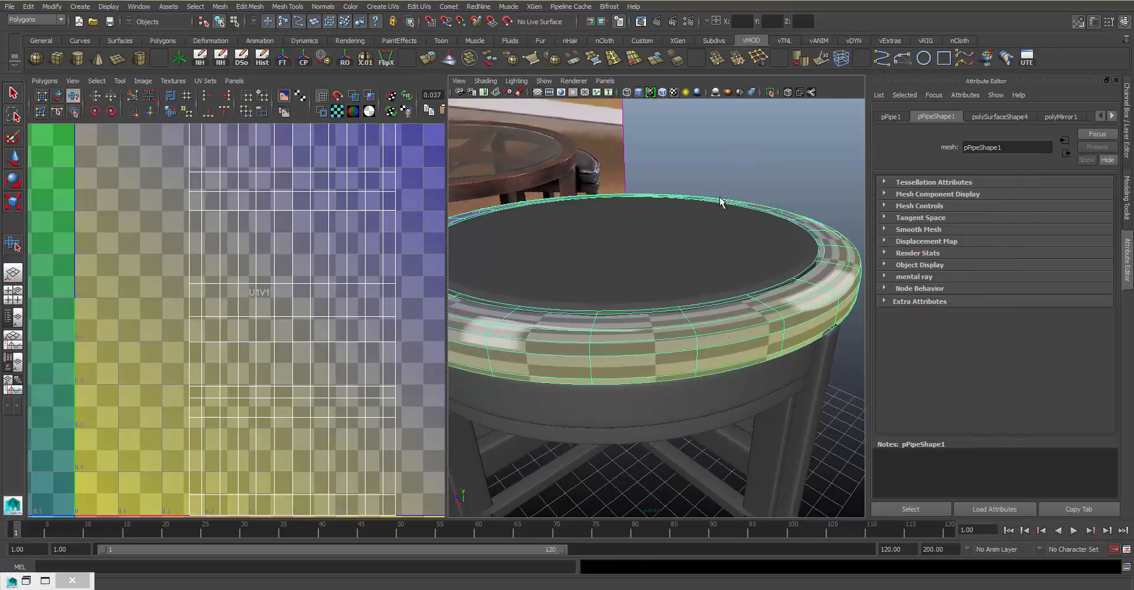
left_click_drag(721, 202, 711, 231, "alt")
key("1")
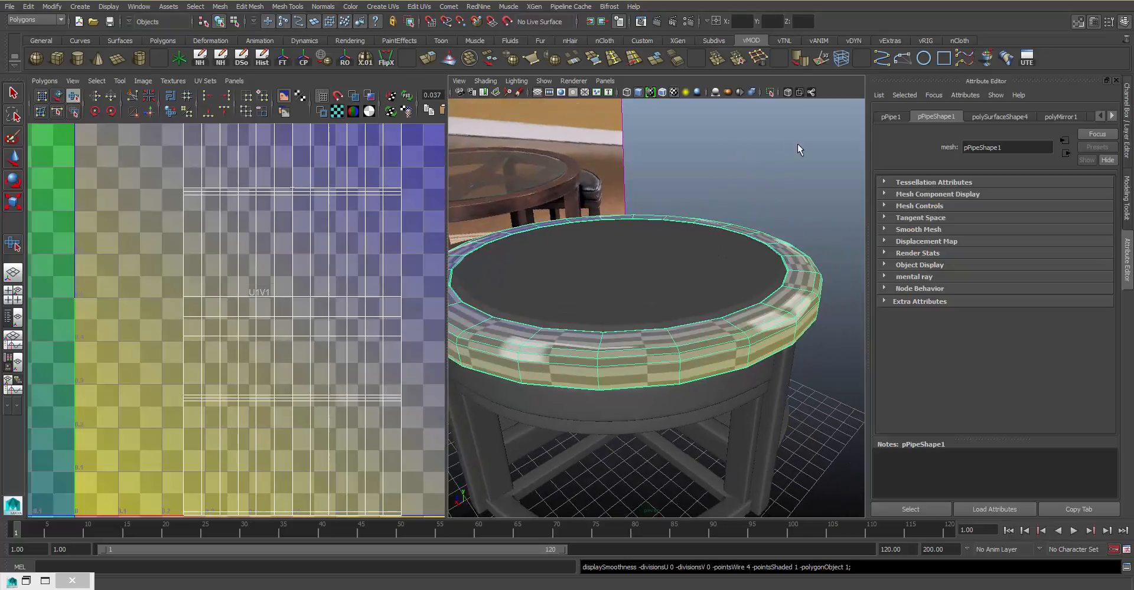
- Apply a planar mapping to the tabletop frame ring and clear the selection
left_click(374, 7)
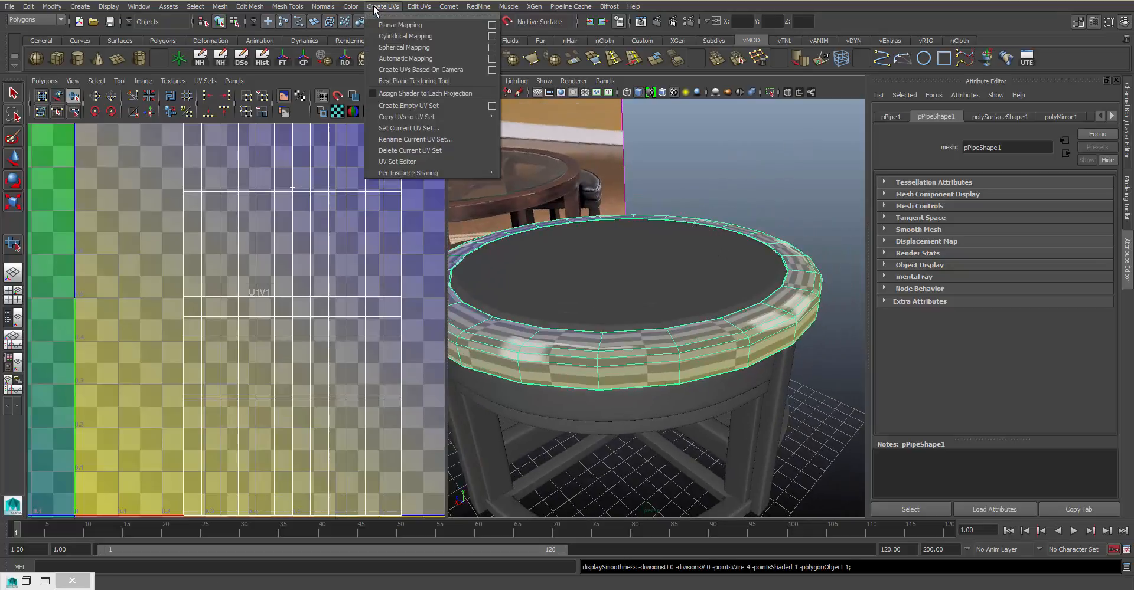
left_click(405, 27)
left_click(749, 109)
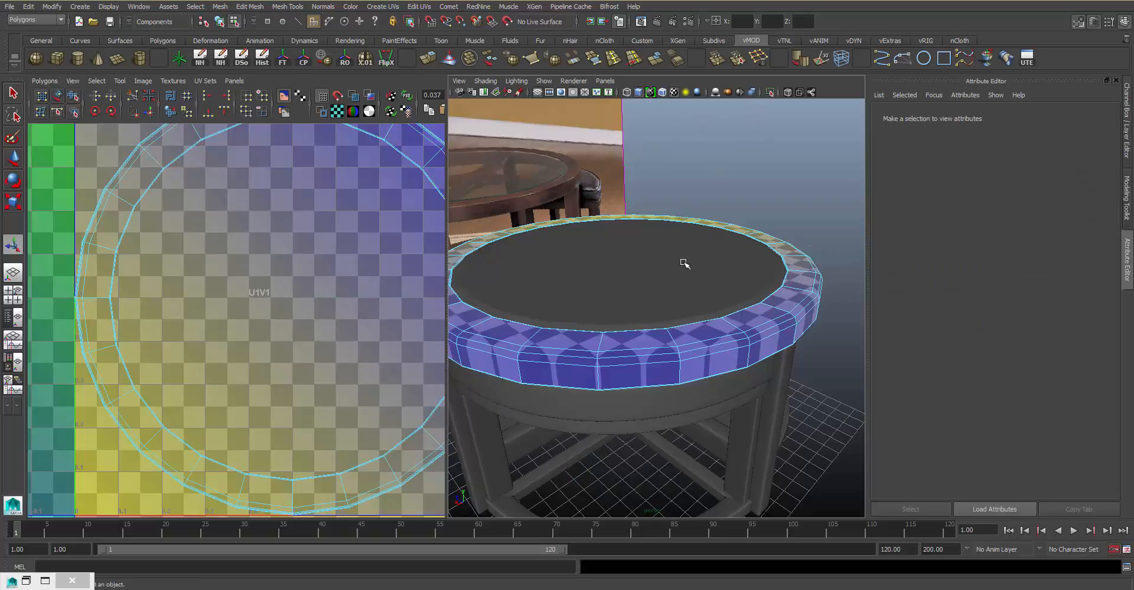
- Reselect the frame ring as an object and isolate it in the viewport
mouse_move(685, 327)
right_mouse_down()
mouse_move(660, 378)
mouse_move(690, 343)
right_mouse_up()
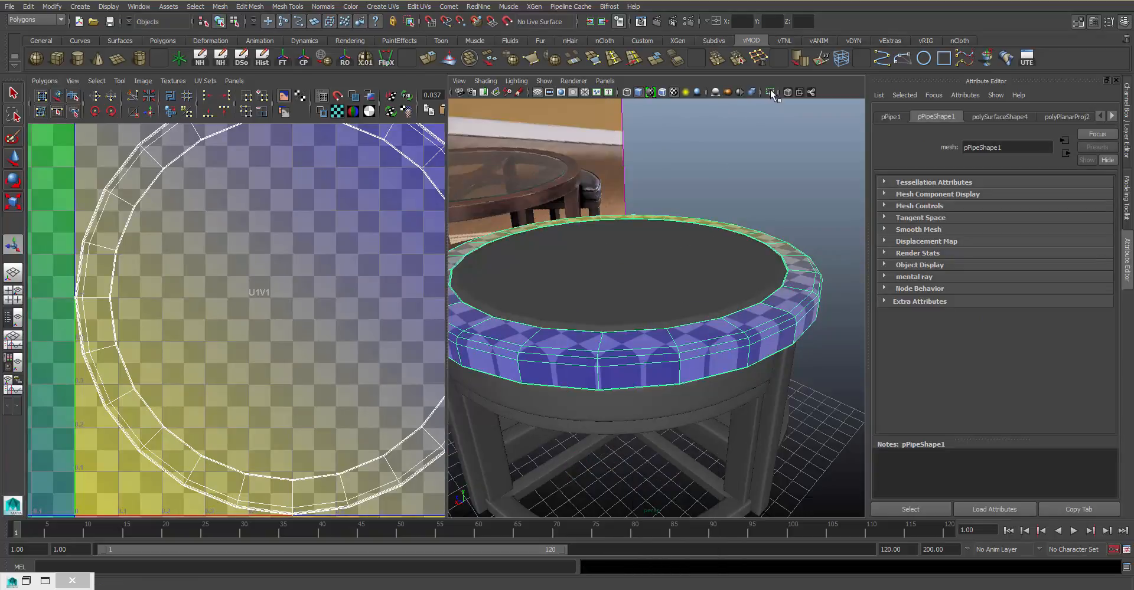
left_click(770, 92)
left_click_drag(721, 232, 713, 206, "alt")
- Select the face loops around the ring's outer and inner sides and grow the selection once
right_click_drag(691, 242, 705, 286, "alt")
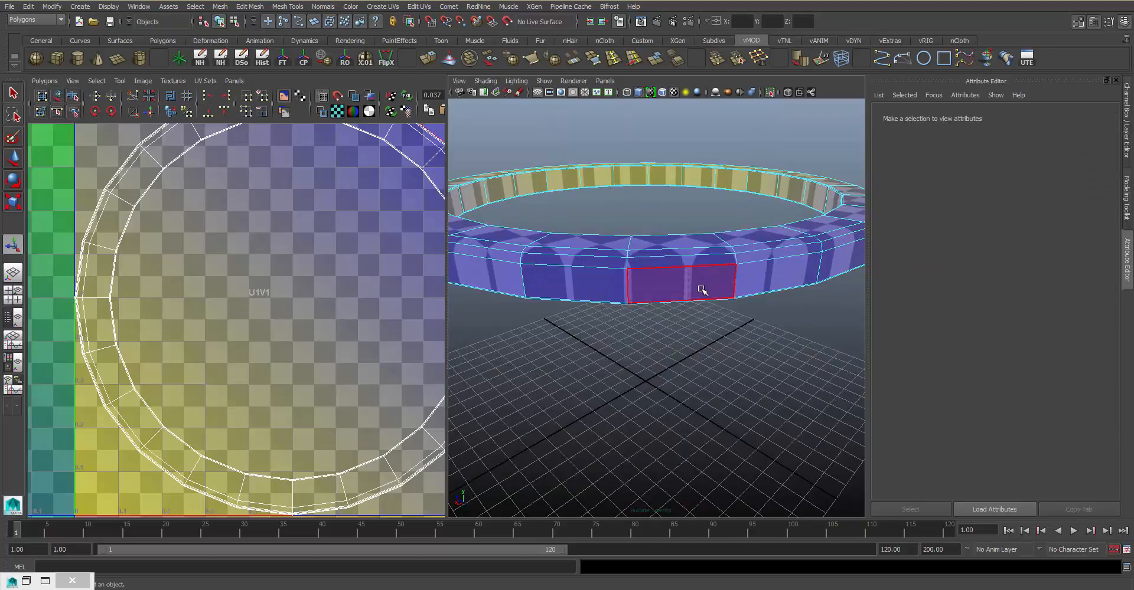
left_click(701, 290)
double_click(767, 277, "shift")
left_click(758, 183, "shift")
double_click(734, 180, "shift")
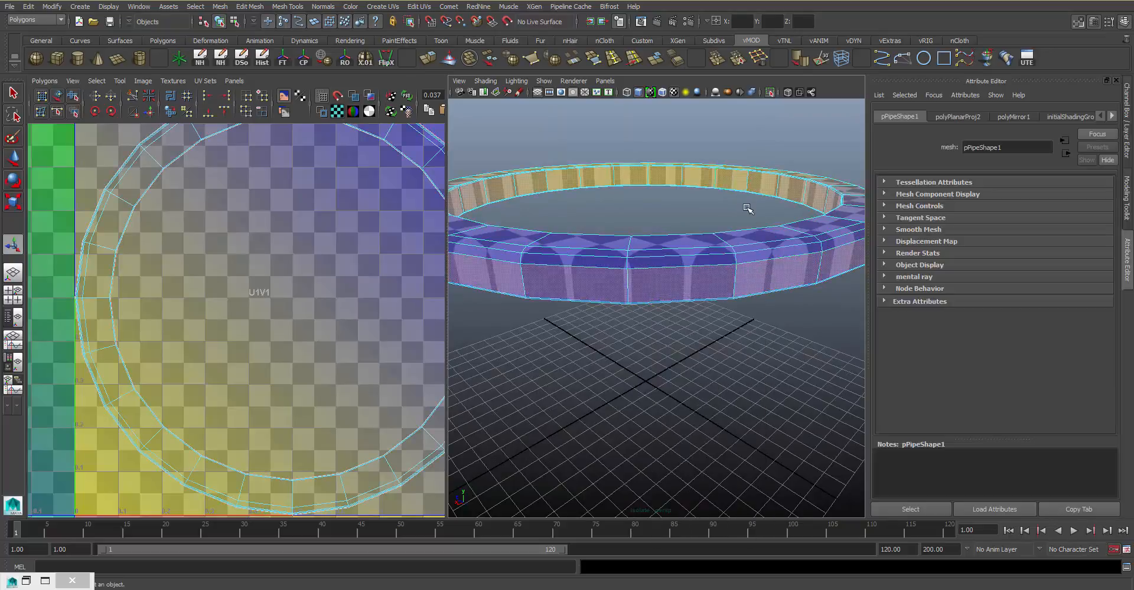
key("shift+period")
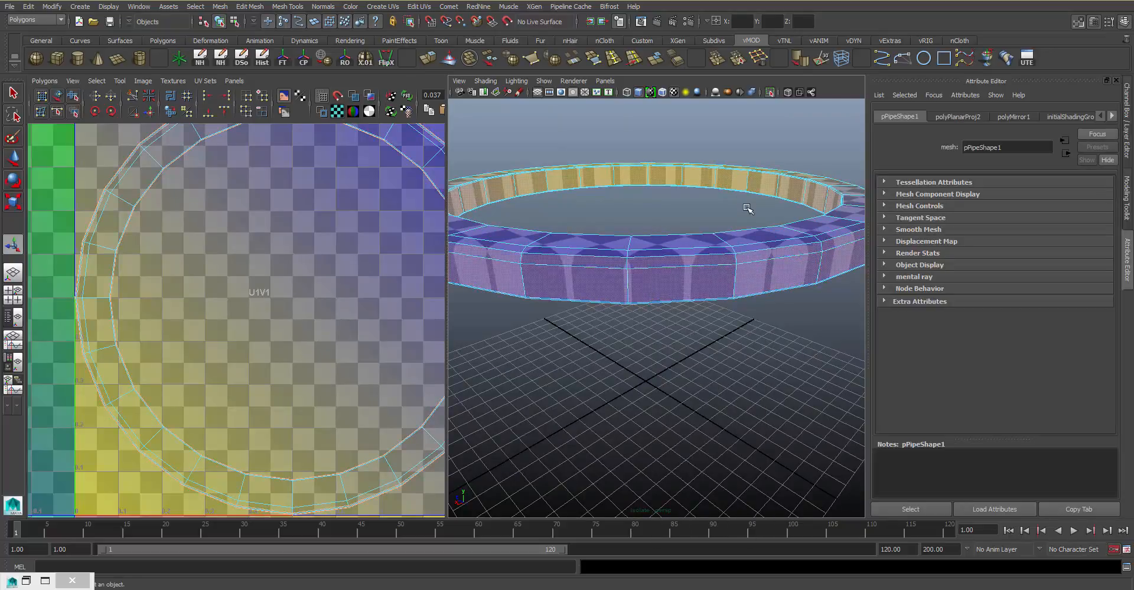
right_click_drag(639, 326, 672, 352, "alt")
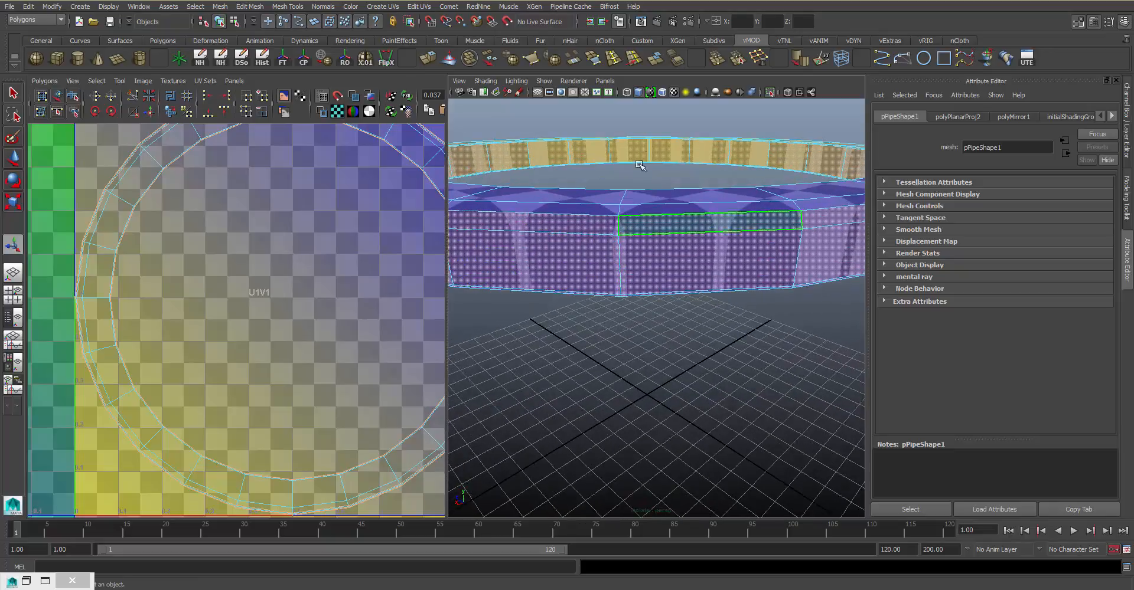
- Apply a cylindrical mapping to the ring's selected side faces and extend its horizontal sweep to 360
left_click(382, 6)
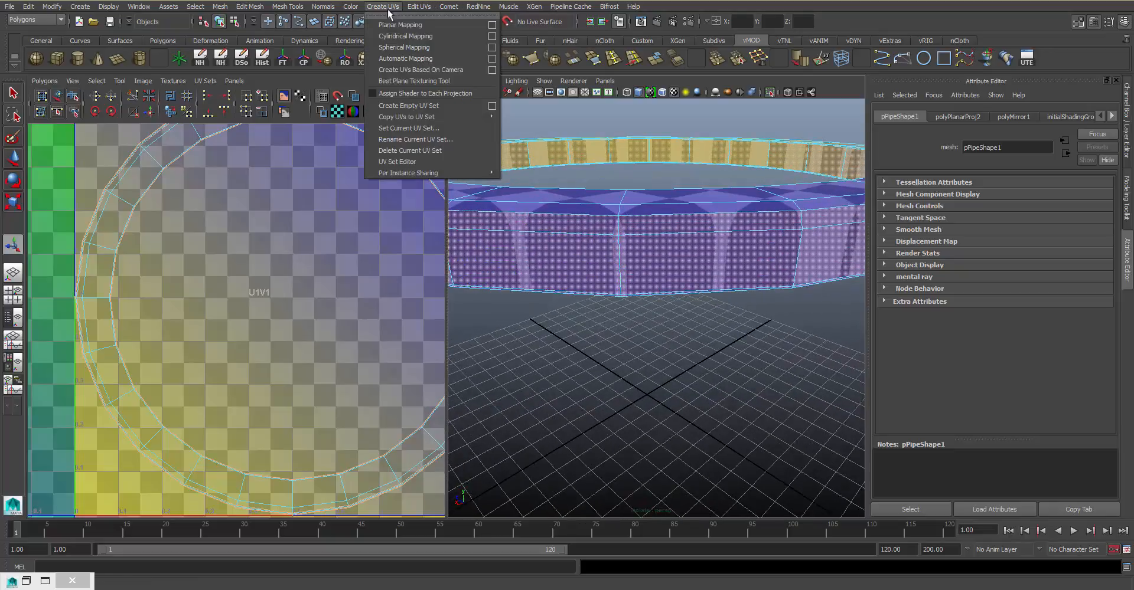
left_click(440, 39)
left_click_drag(670, 260, 733, 254, "alt")
left_click_drag(529, 264, 1013, 286)
- Stretch the ring's cylindrical projection to a height of about 27.311 and switch to the Move tool
middle_click_drag(761, 294, 647, 283, "alt")
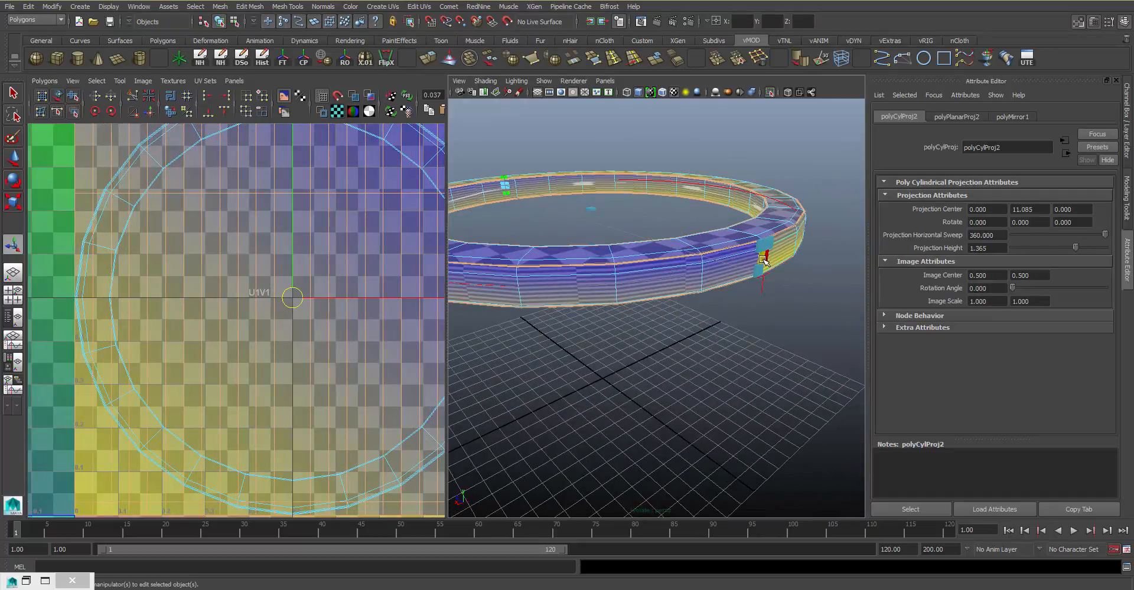
left_click_drag(758, 255, 709, 265, "alt")
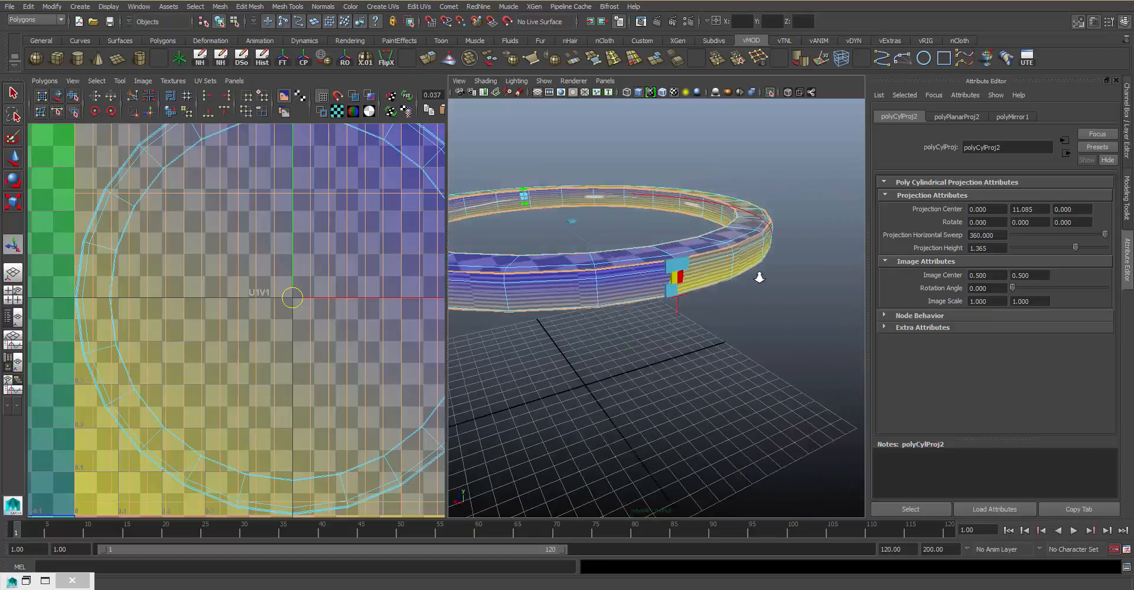
right_click_drag(759, 276, 815, 276, "alt")
left_click_drag(751, 266, 774, 269, "alt")
left_click_drag(509, 157, 494, 5)
right_click_drag(632, 190, 577, 192, "alt")
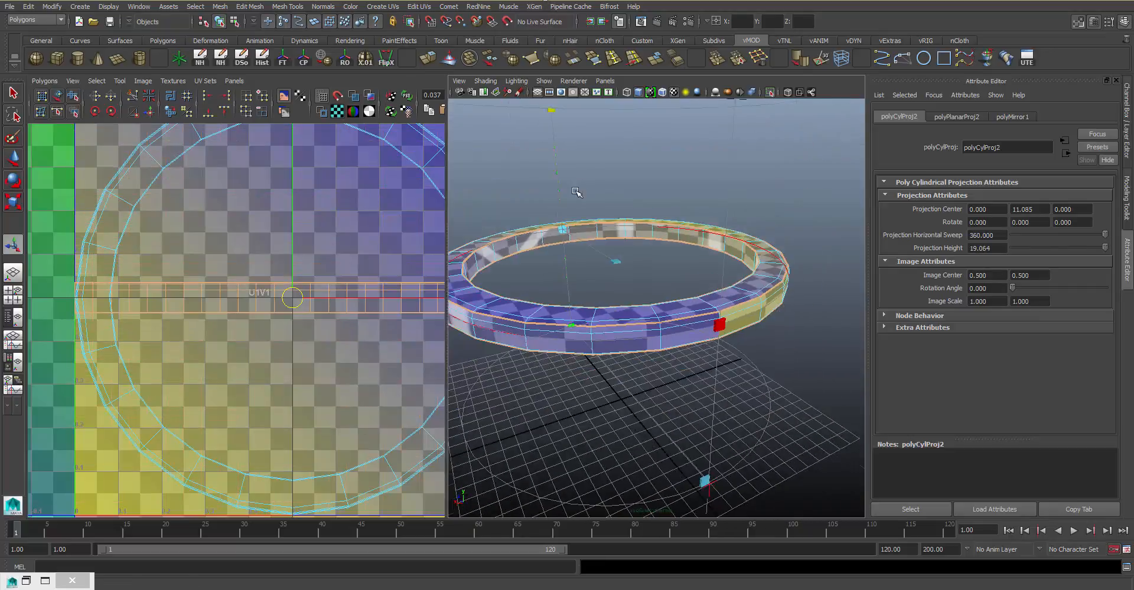
middle_click_drag(577, 192, 580, 228, "alt")
left_click_drag(558, 135, 561, 74)
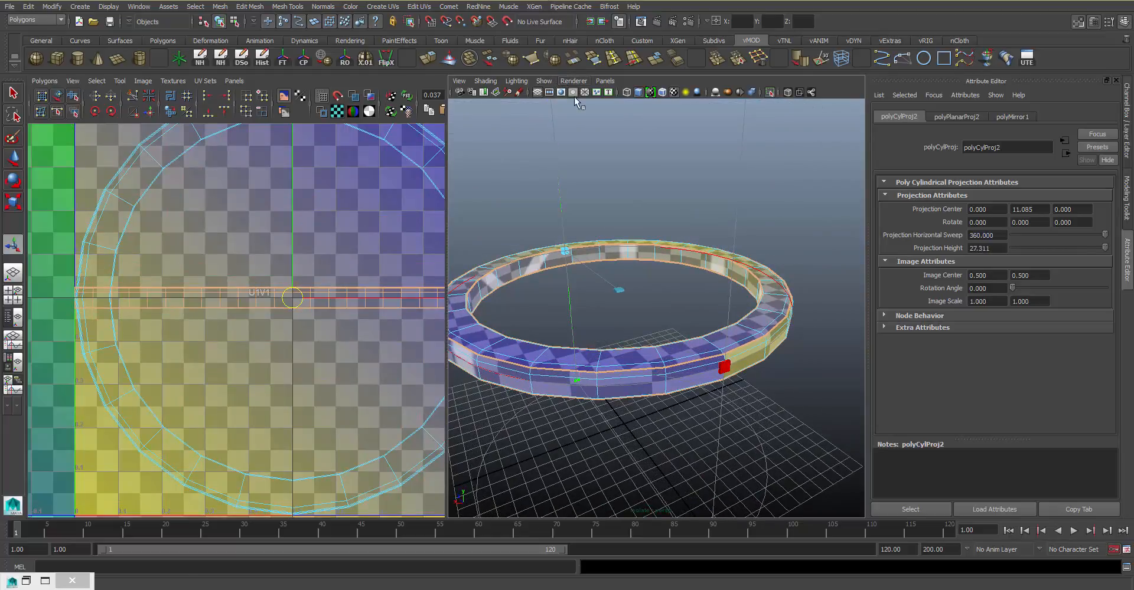
key("w")
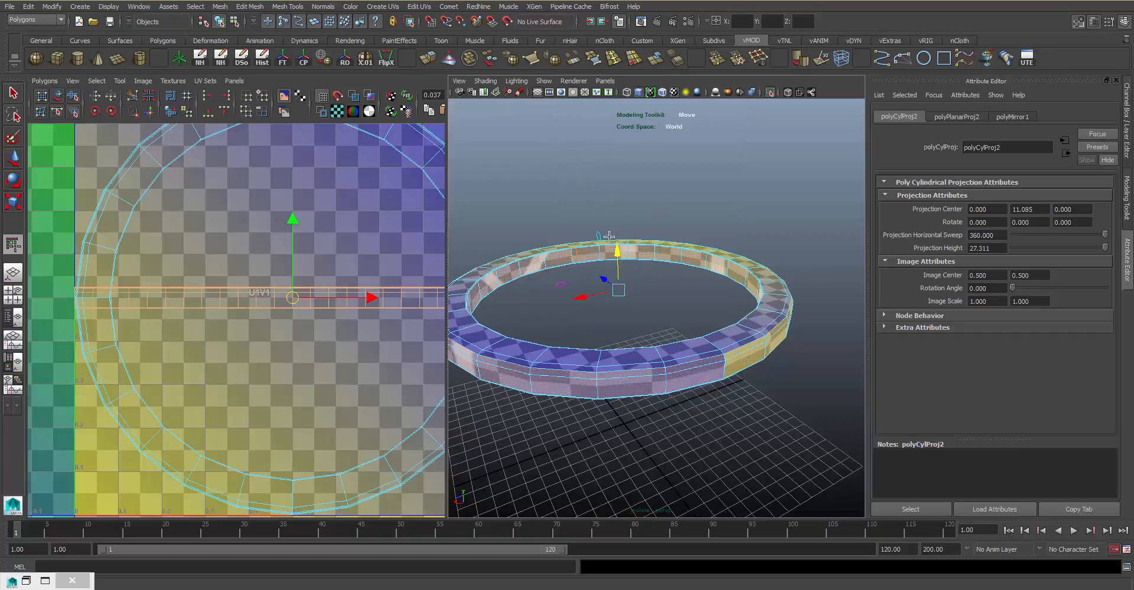
- Return the frame ring to object selection and run the UV Layout on its shells
left_click_drag(609, 236, 558, 252, "alt")
right_click_drag(558, 252, 629, 207)
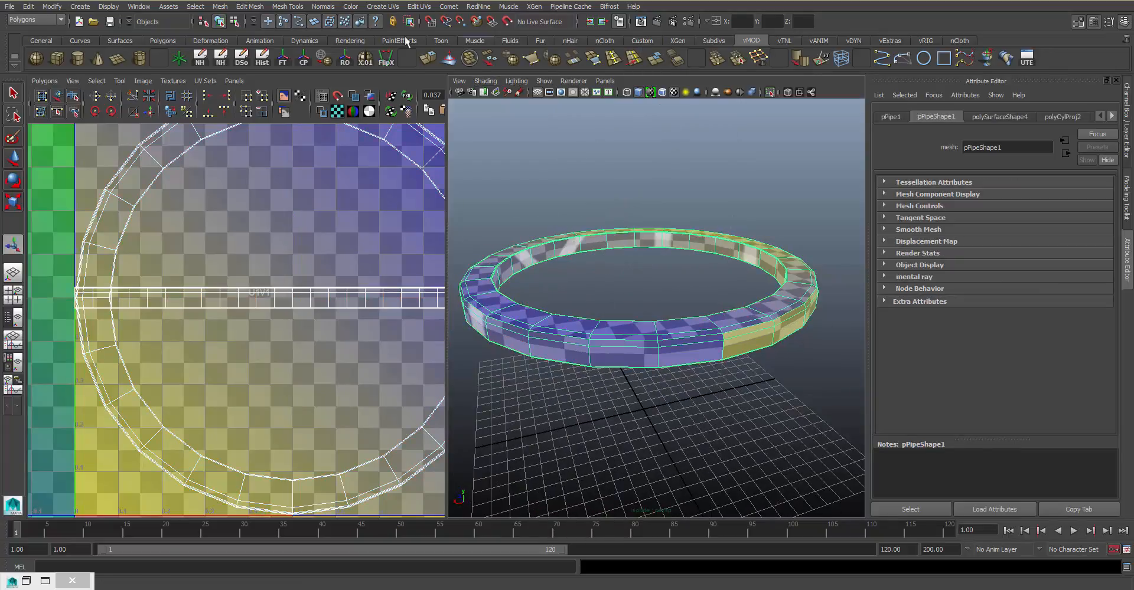
left_click(47, 82)
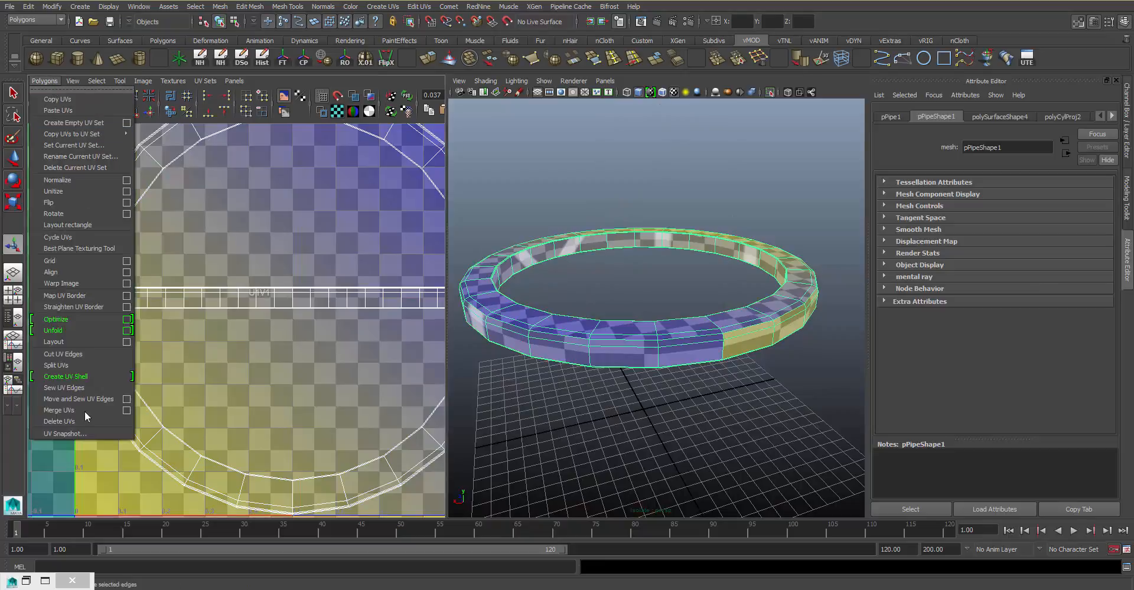
left_click(78, 342)
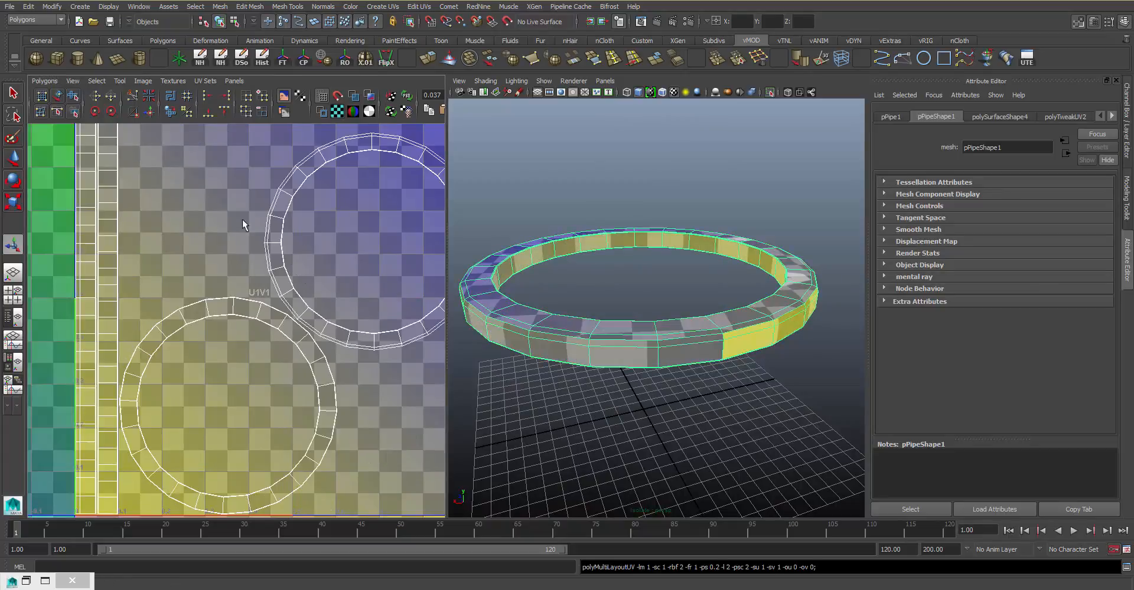
scroll(287, 304, "down", 4)
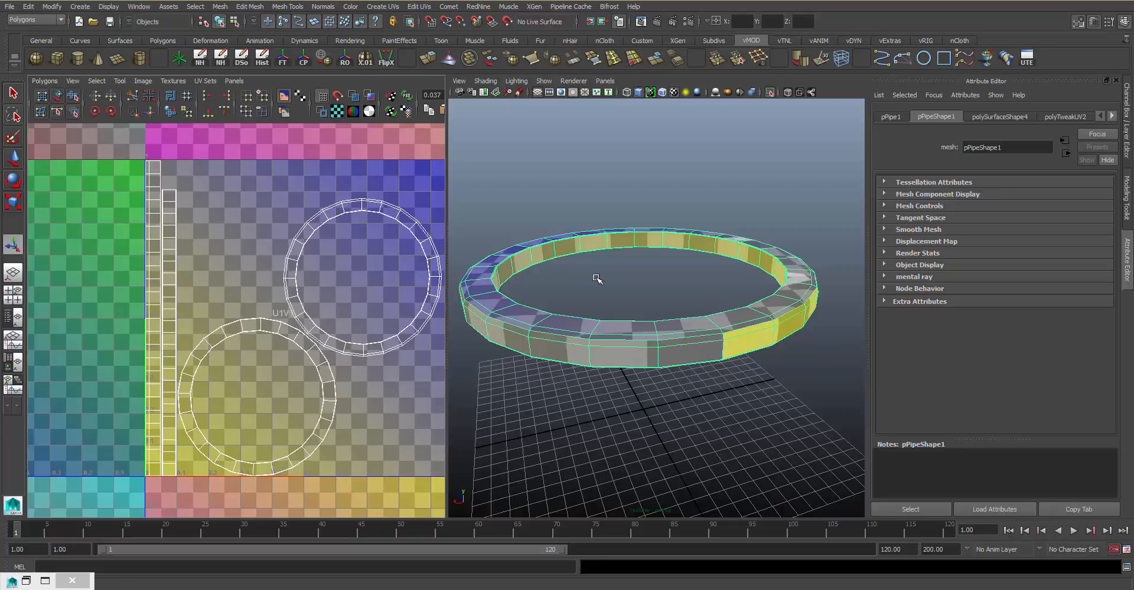
- End the ring's isolation, select one of the tall outer table legs, and isolate it
left_click(591, 167)
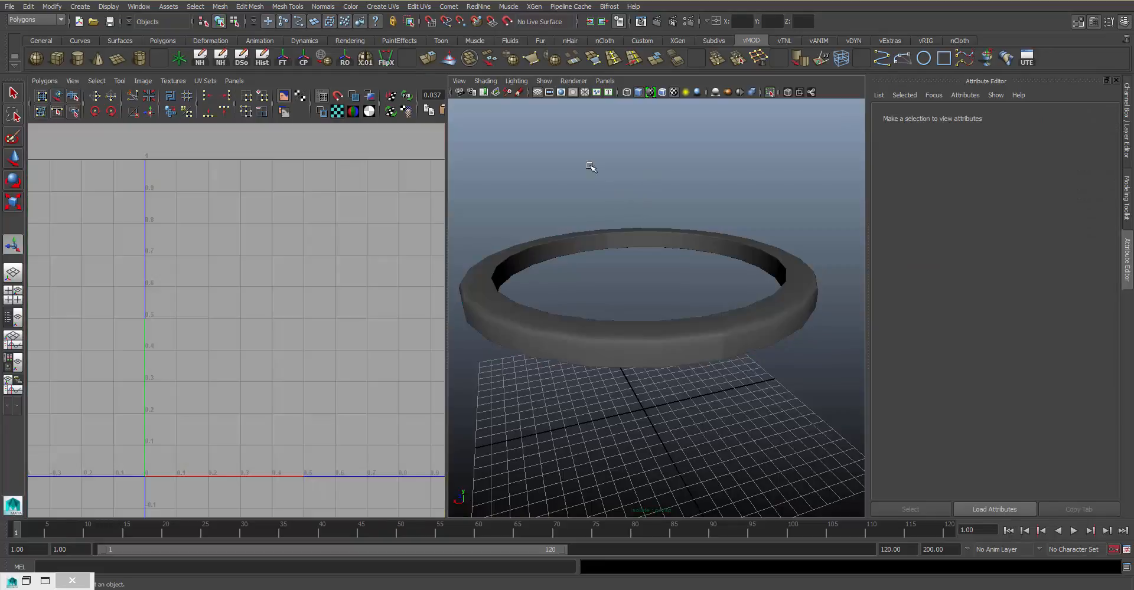
left_click(769, 92)
left_click_drag(762, 195, 657, 237, "alt")
left_click(704, 215)
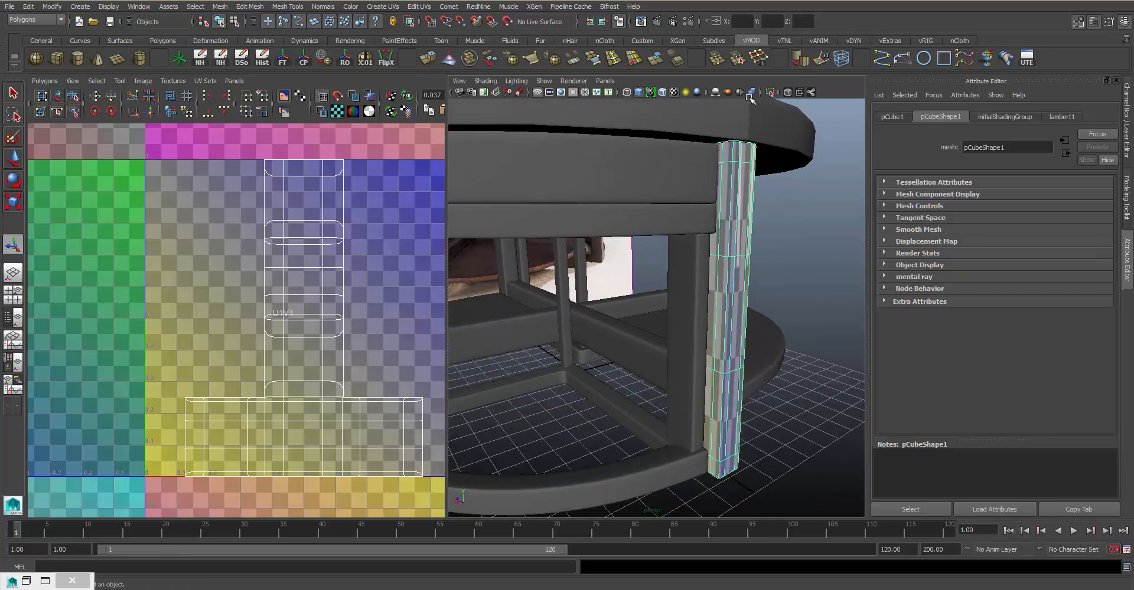
left_click(770, 92)
left_click_drag(748, 220, 688, 141, "alt")
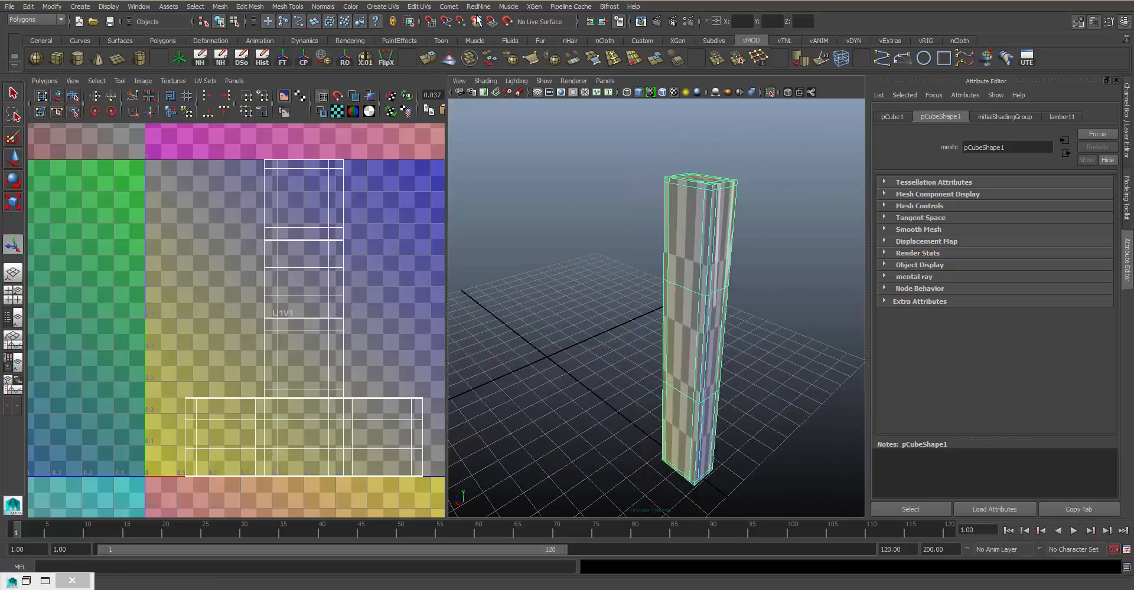
- Apply a planar mapping from the Y axis, fitted to the bounding box, to the whole leg
left_click(382, 10)
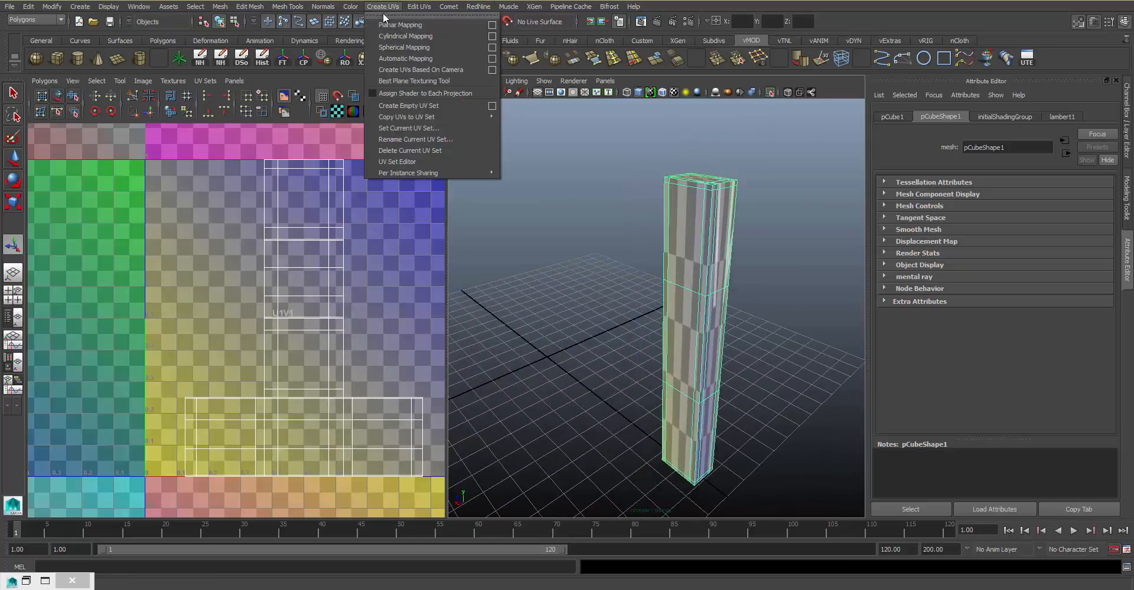
left_click(492, 25)
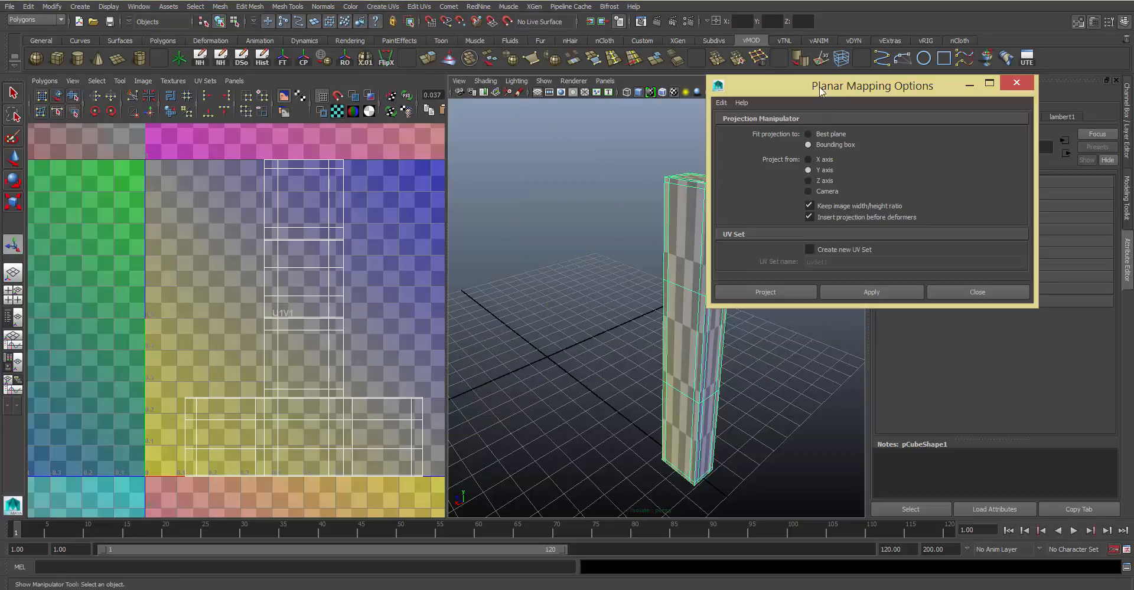
left_click_drag(820, 89, 923, 81)
left_click(973, 286)
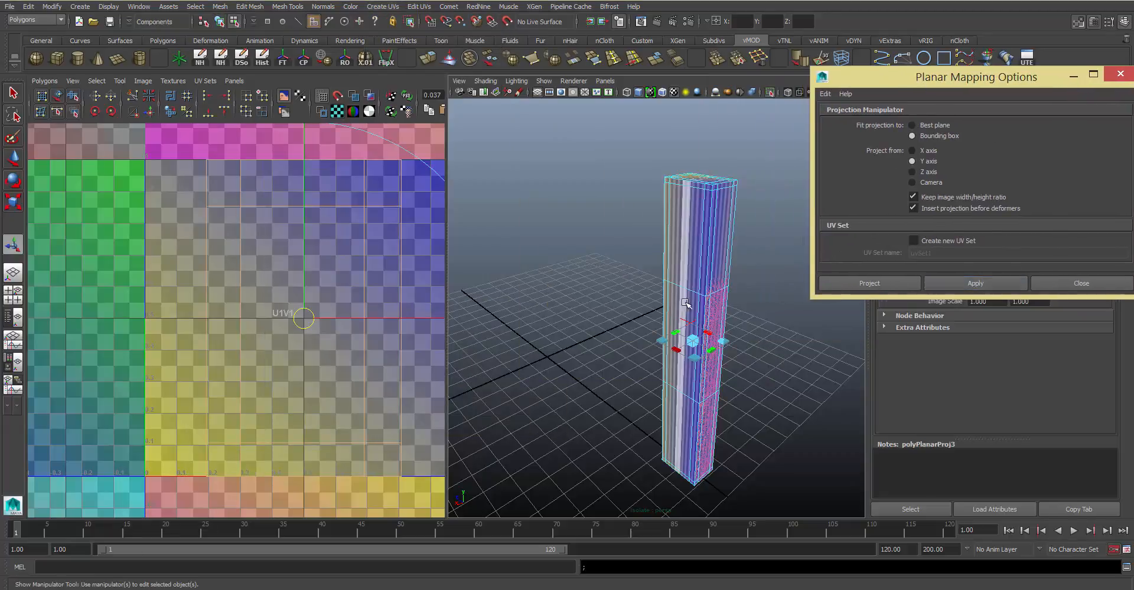
- Select the leg's side faces by growing a band of middle faces, and planar-map them from the X axis
left_click_drag(733, 278, 684, 258, "alt")
right_click_drag(696, 276, 695, 305)
left_click_drag(738, 302, 563, 319)
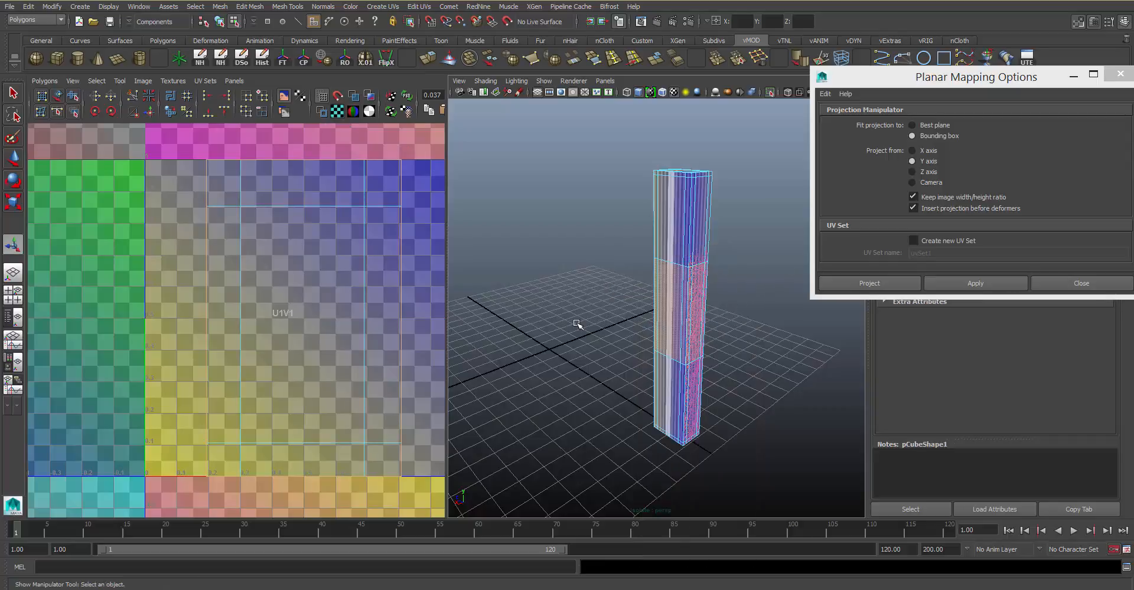
key("shift+period")
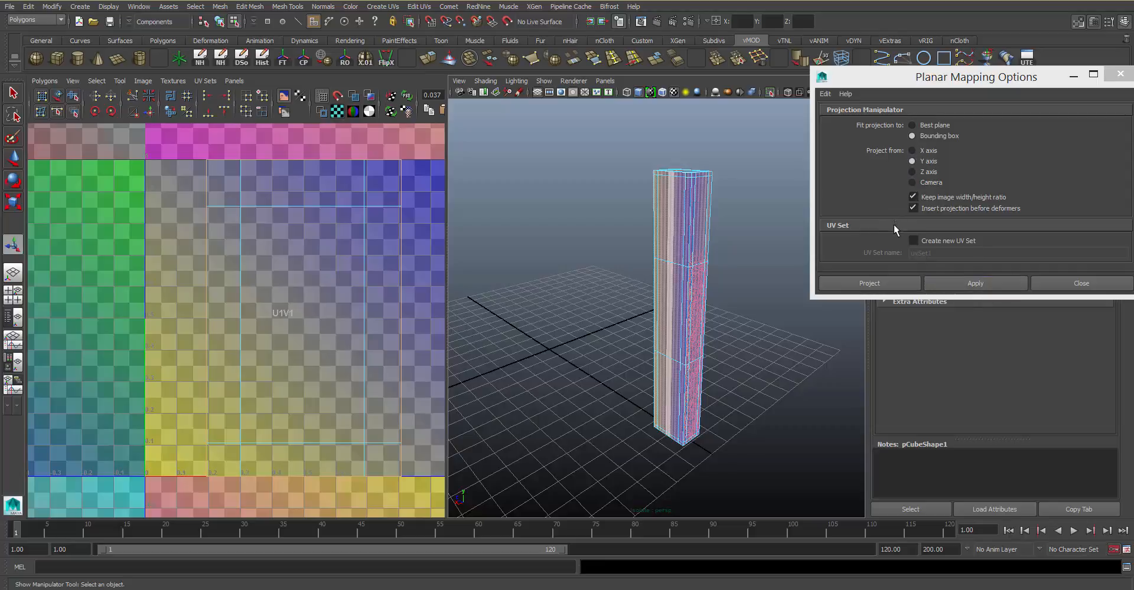
left_click(927, 147)
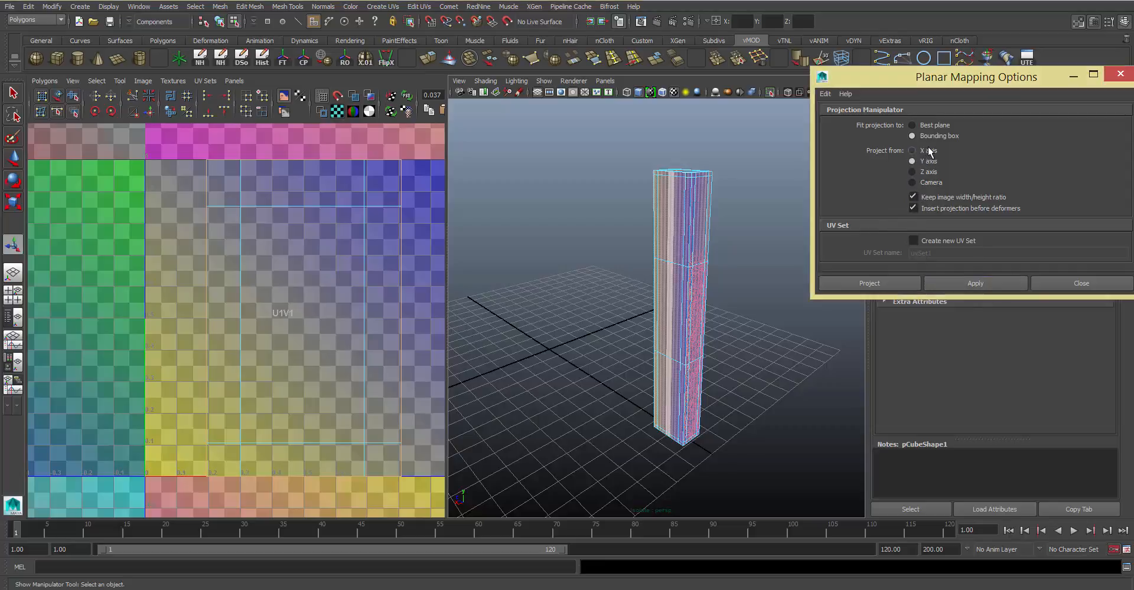
left_click(968, 279)
- Select the full-height face strips on the leg's two stretched opposite sides and planar-map them from the Z axis
left_click_drag(595, 307, 555, 302, "alt")
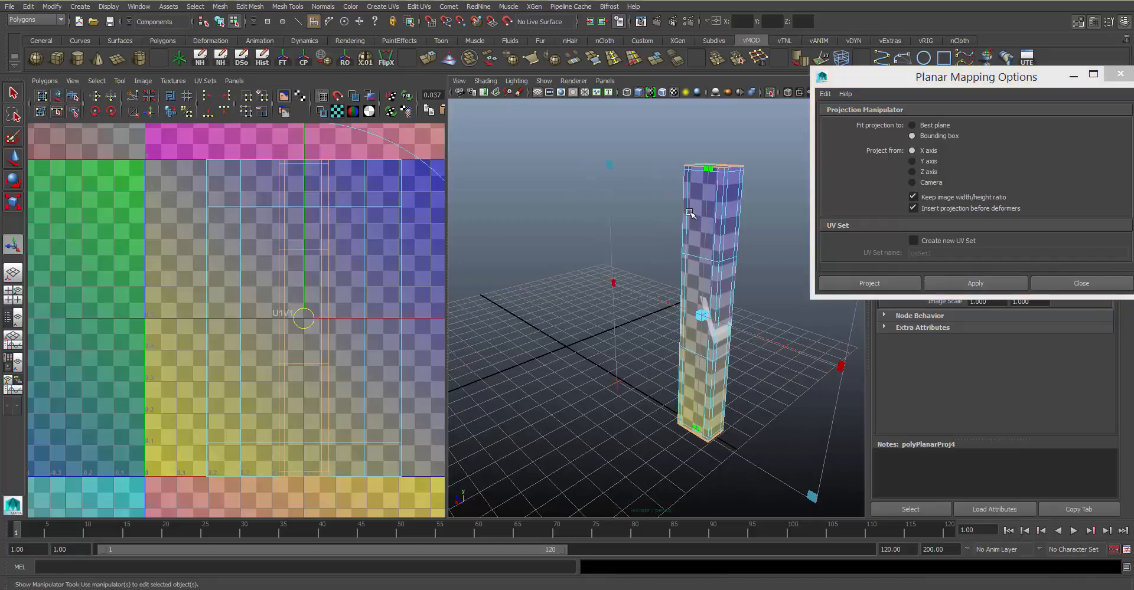
left_click_drag(689, 213, 675, 206, "alt")
right_click_drag(675, 206, 719, 227, "alt")
left_click(718, 228)
left_click(666, 199)
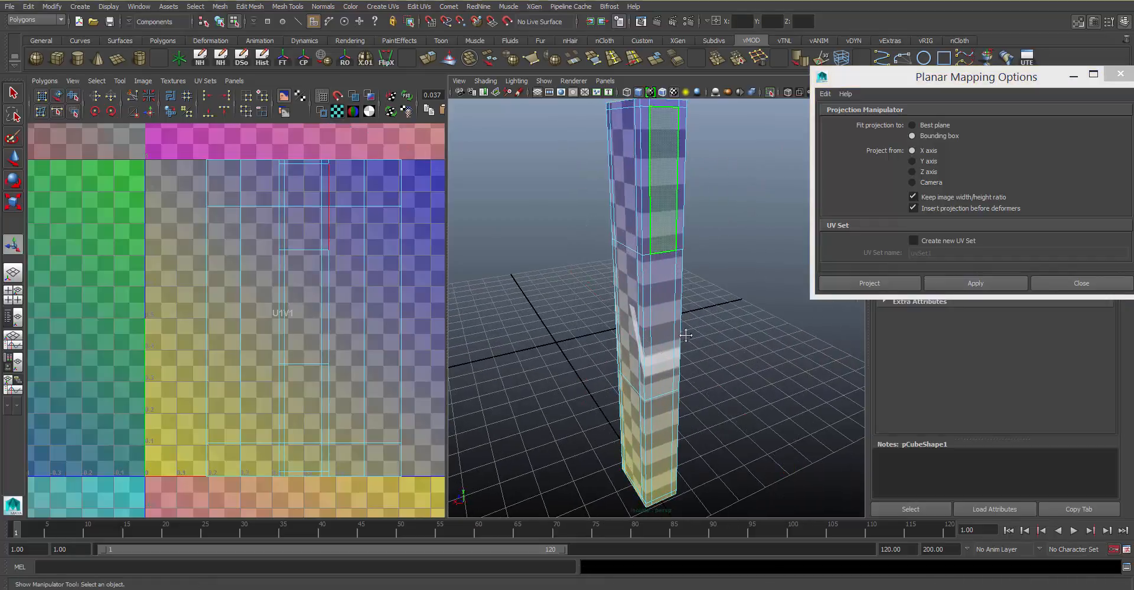
middle_click_drag(685, 335, 690, 283, "alt")
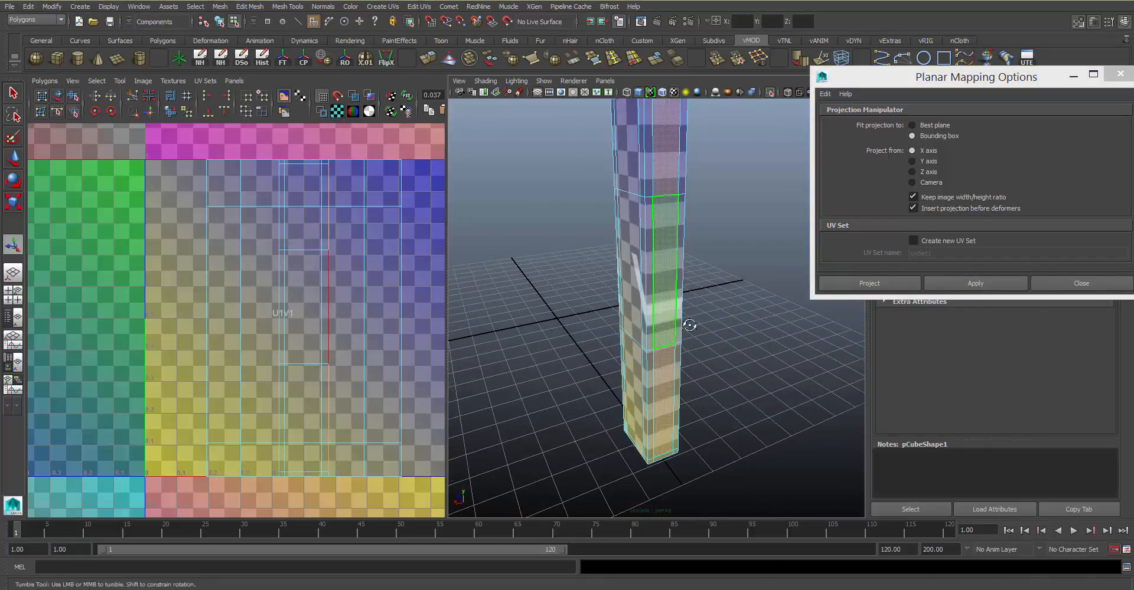
mouse_move(683, 324)
left_mouse_down("alt")
mouse_move(653, 346)
mouse_move(704, 328)
left_mouse_up("alt")
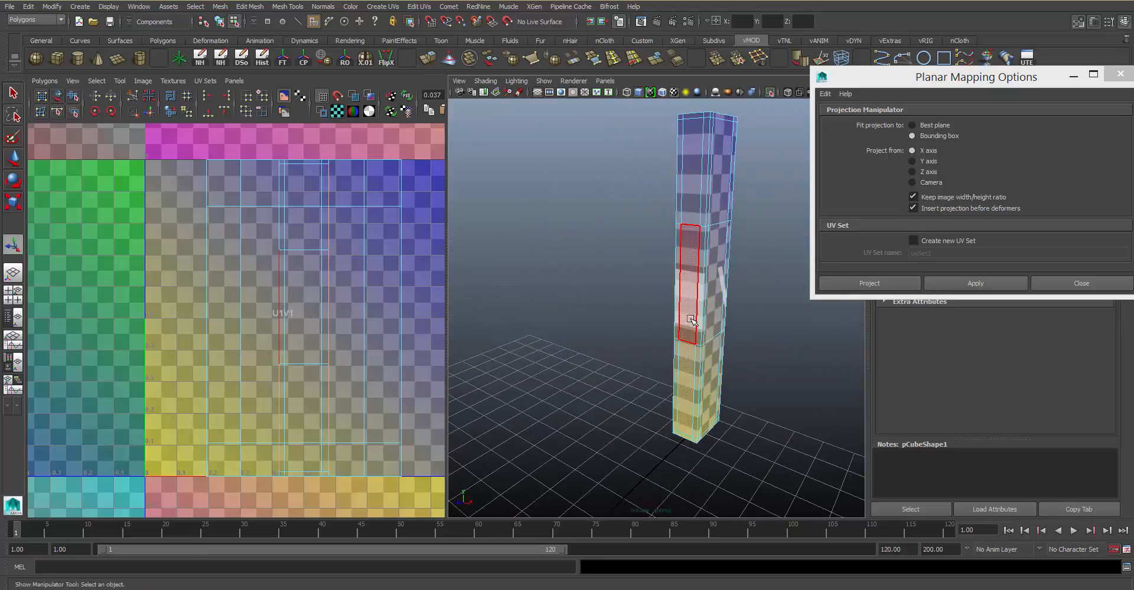
left_click(699, 232)
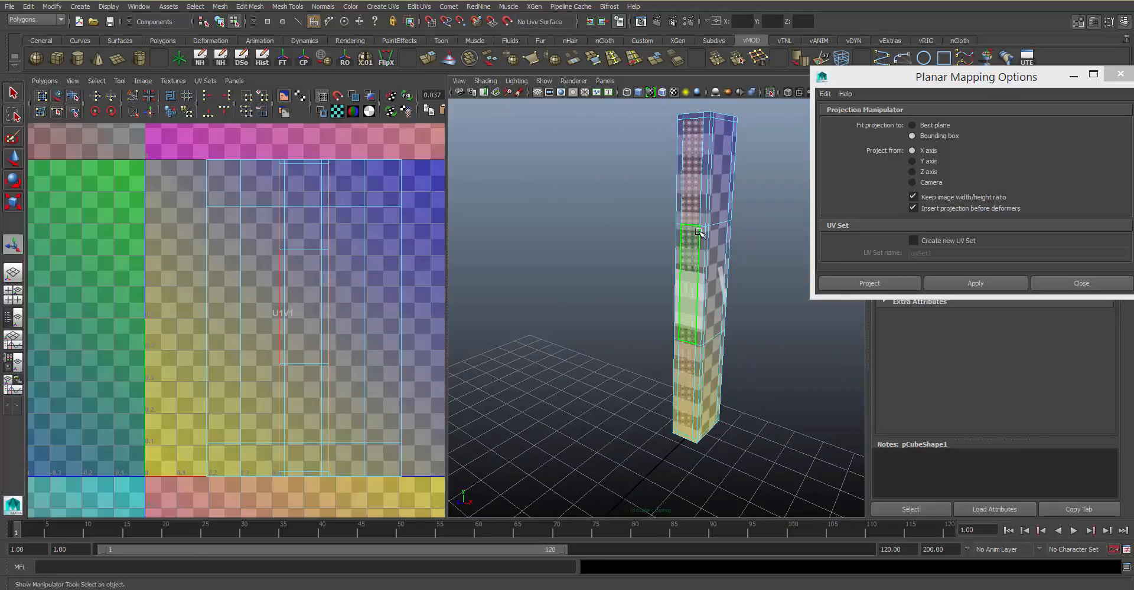
left_click(925, 172)
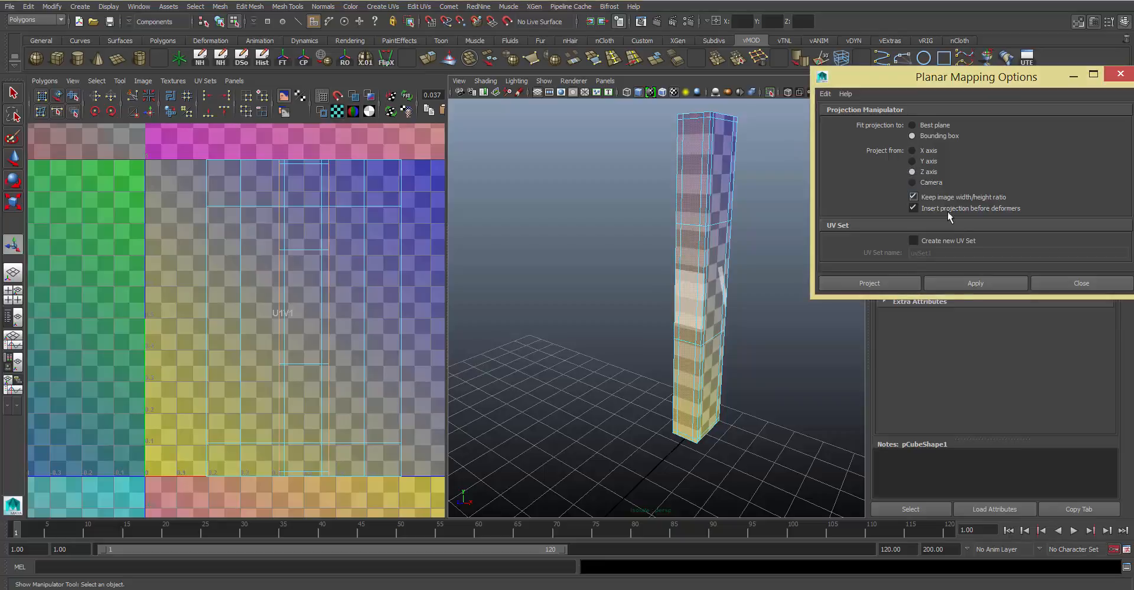
left_click(963, 280)
- Return the leg to object selection and run the UV Layout on its shells
left_click_drag(732, 331, 674, 282, "alt")
right_click_drag(647, 288, 660, 282)
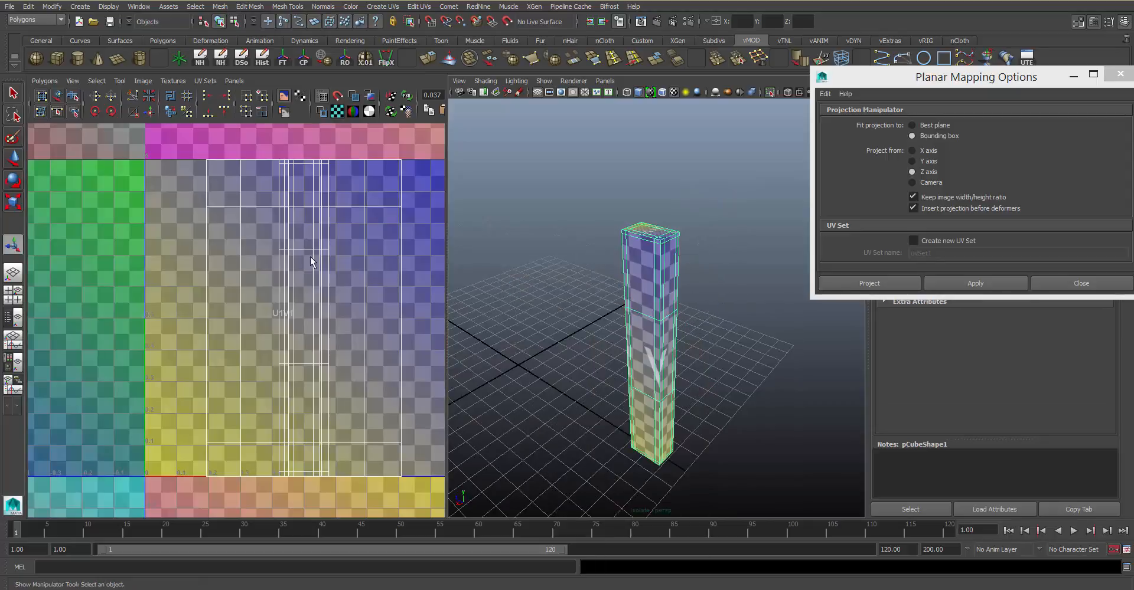
left_click(45, 81)
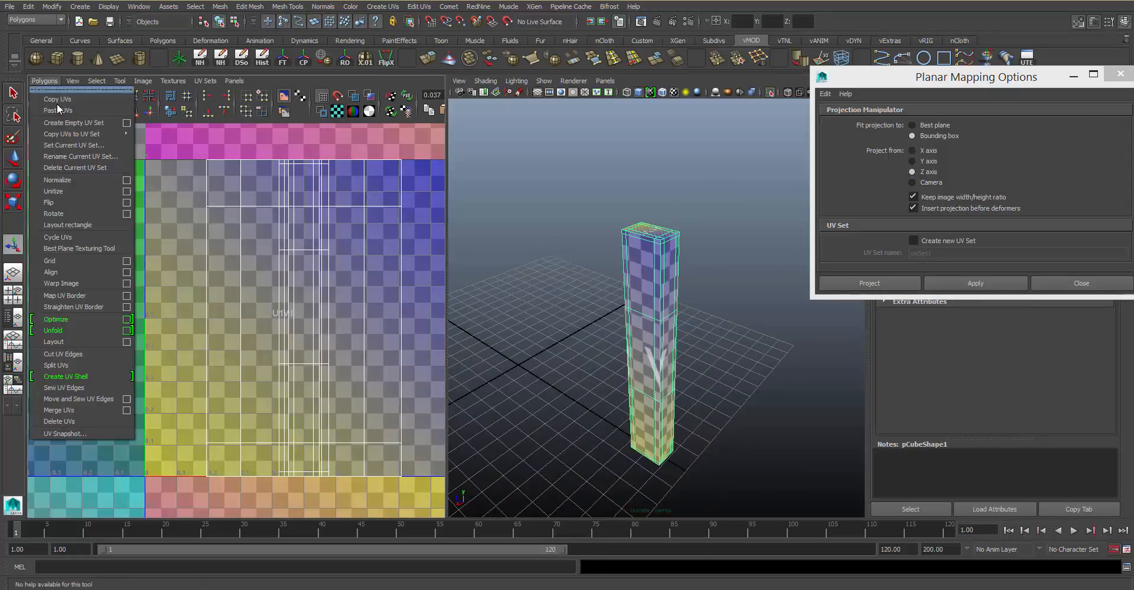
left_click(82, 329)
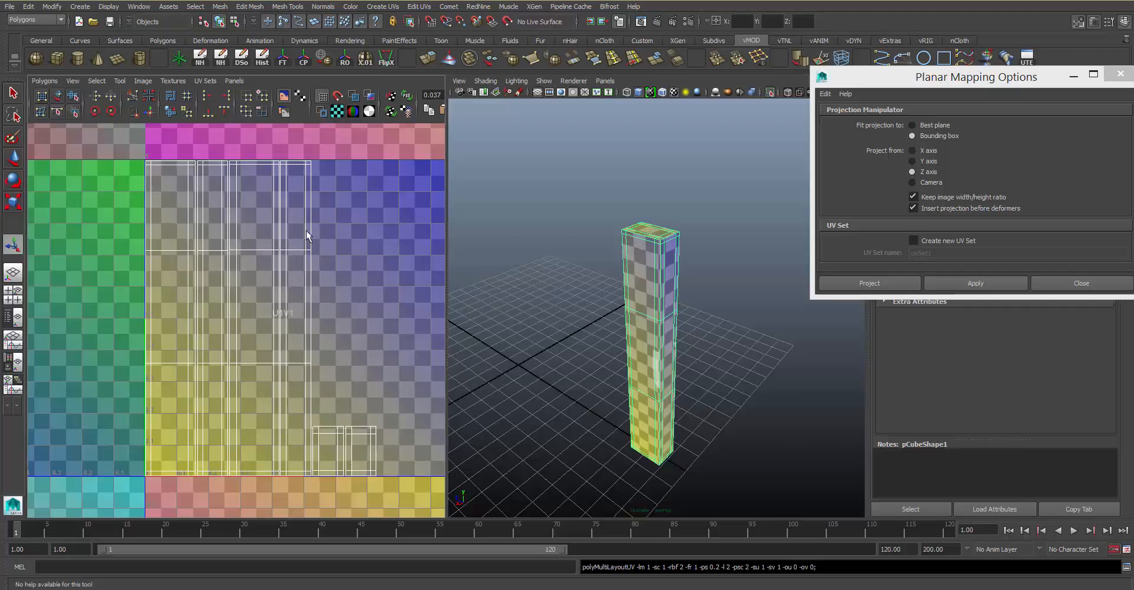
left_click_drag(654, 185, 672, 275, "alt")
left_click_drag(961, 89, 935, 86)
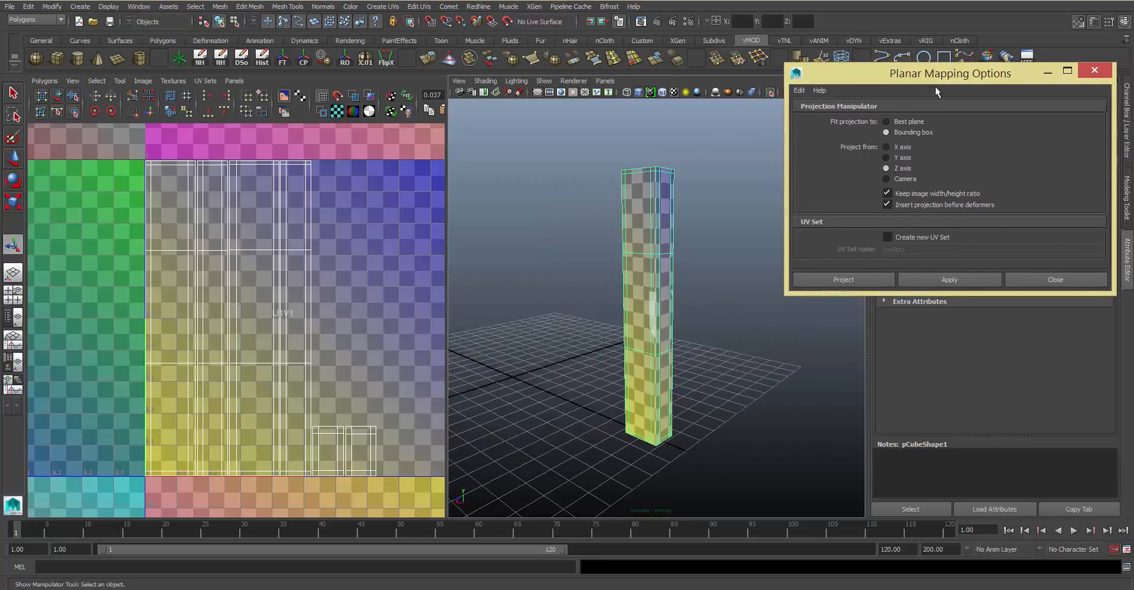
- End the leg's isolation, select the other three unmapped outer legs, and hide them
left_click(624, 131)
left_click(770, 93)
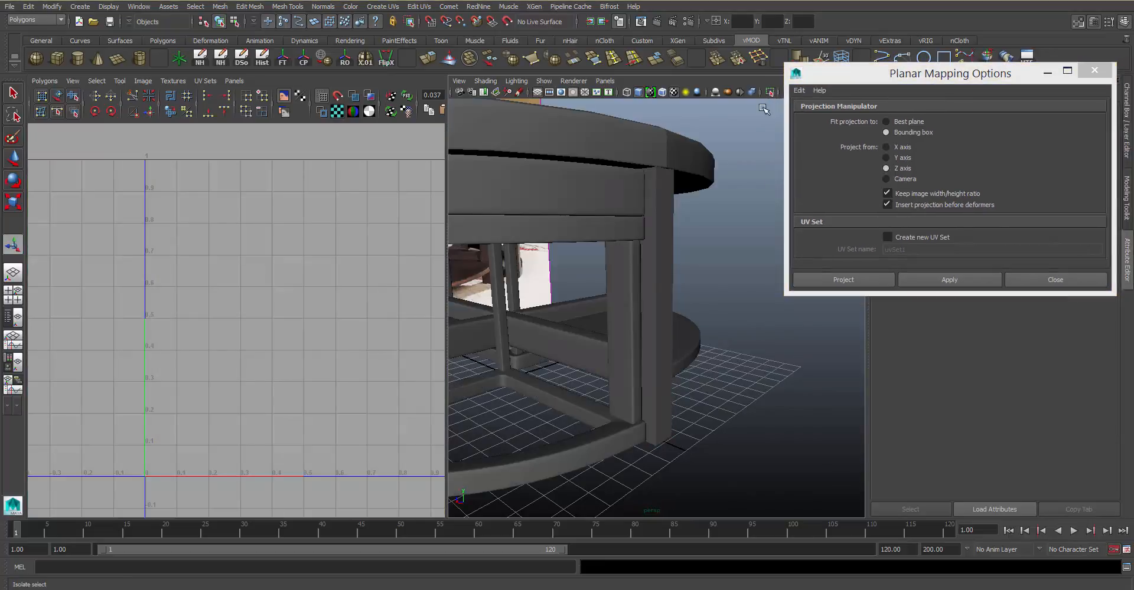
left_click_drag(688, 137, 720, 202, "alt")
left_click(604, 231)
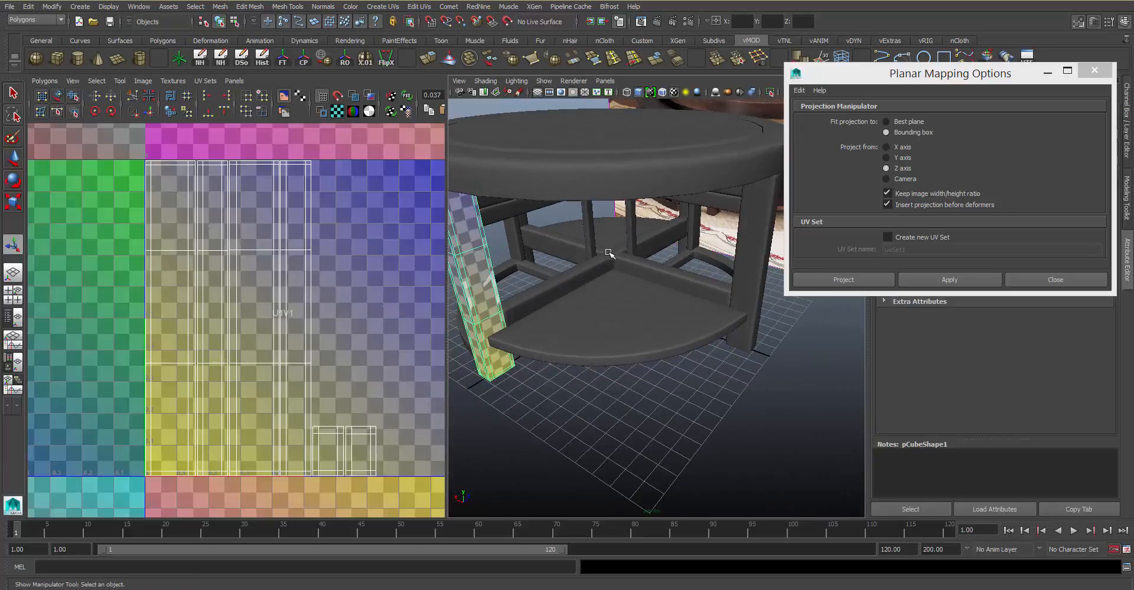
key("w")
left_click_drag(608, 253, 701, 216, "alt")
left_click(725, 237)
left_click(602, 241)
left_click(771, 268, "shift")
left_click_drag(705, 254, 606, 222, "alt")
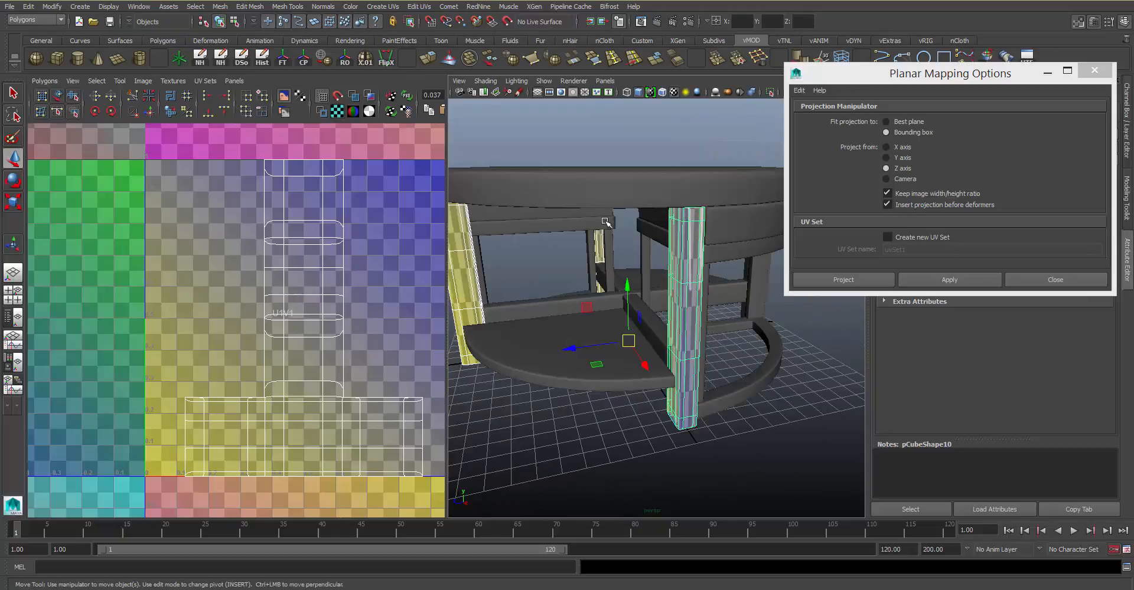
key("ctrl+h")
- Duplicate the UV-mapped outer leg and rotate the copy 90 degrees around the Y axis
left_click(761, 284)
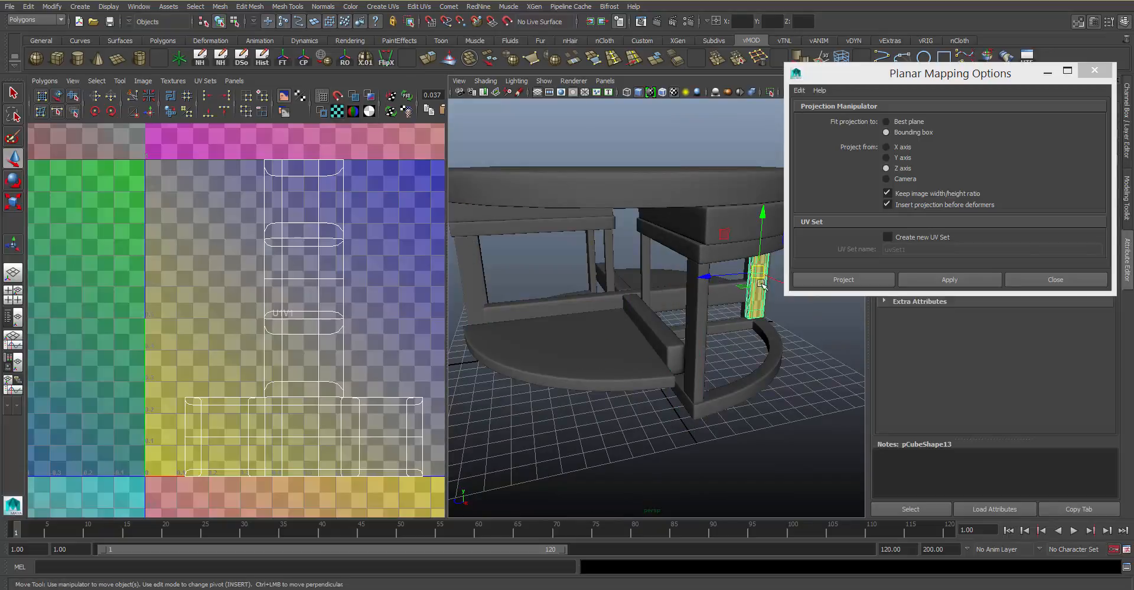
left_click_drag(702, 135, 653, 292, "alt")
right_click_drag(653, 292, 706, 292, "alt")
left_click(706, 291)
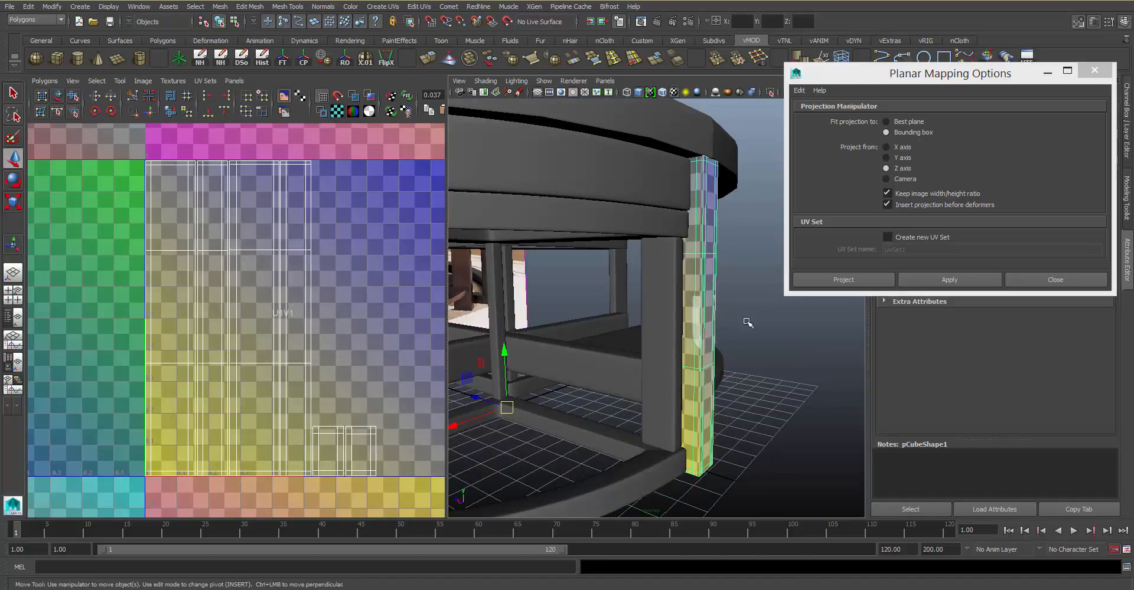
left_click_drag(745, 320, 723, 351, "alt")
middle_click_drag(723, 351, 783, 396, "alt")
right_click_drag(782, 396, 657, 251, "alt")
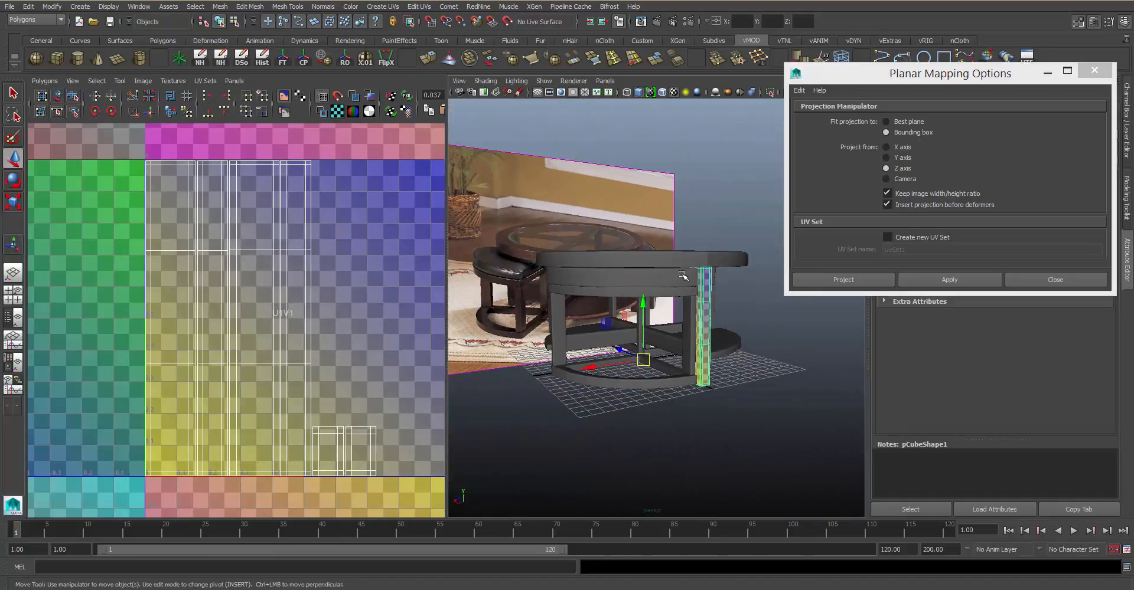
key("ctrl+d")
key("e")
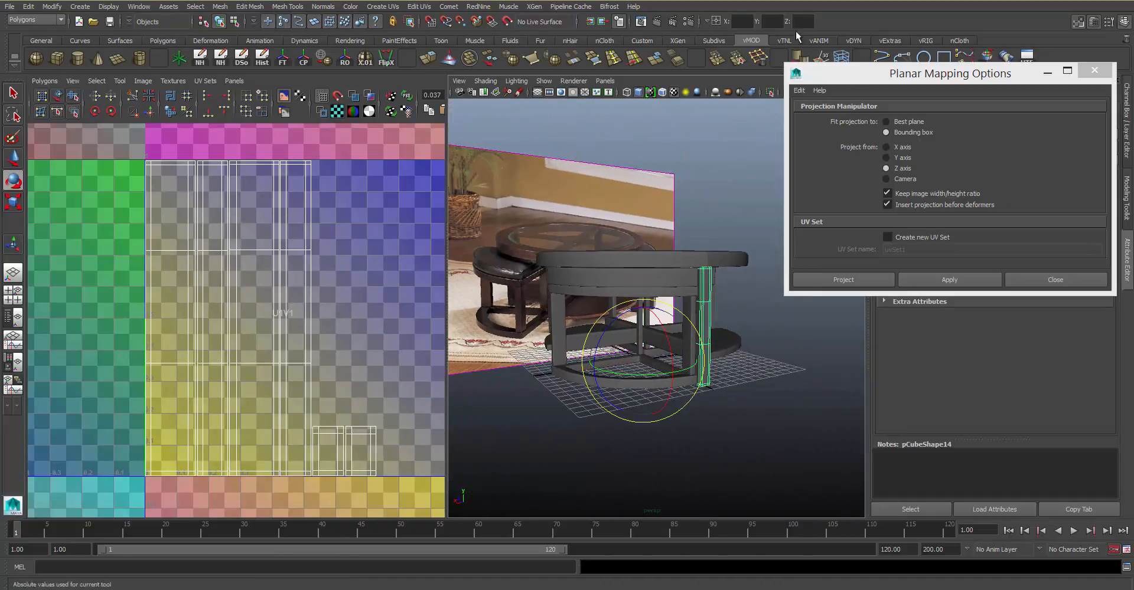
left_click(768, 21)
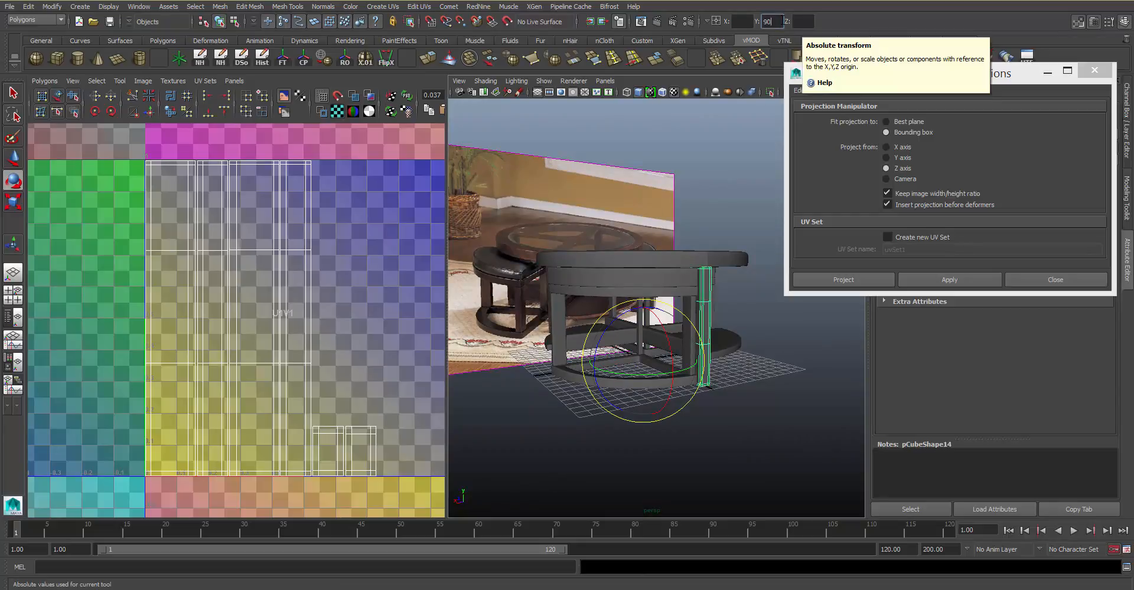
- Duplicate the mapped leg further for the table's remaining outer corners and clear the selection
left_click_drag(714, 329, 749, 305, "alt")
key("ctrl+d")
key("Delete")
left_click_drag(679, 315, 734, 311, "alt")
left_click(739, 312)
left_click(494, 346, "shift")
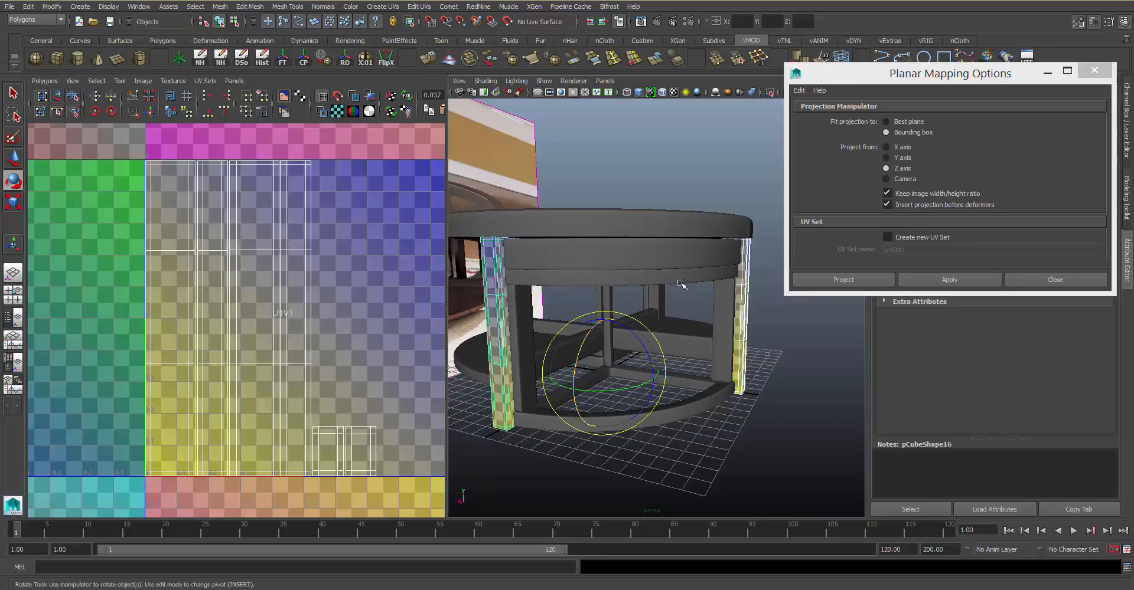
left_click(745, 173)
- Select the quarter-circle bottom frame and apply a planar mapping from the Y axis to it
left_click_drag(652, 327, 699, 351, "alt")
left_click(735, 345)
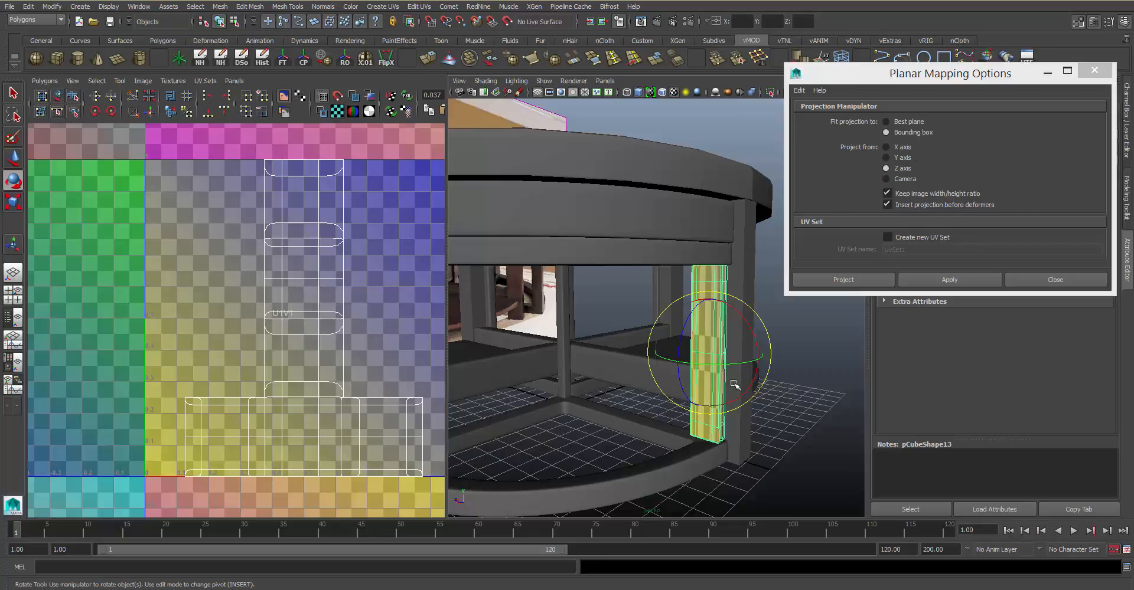
left_click(791, 424)
left_click_drag(642, 440, 833, 296, "alt")
left_click(653, 430)
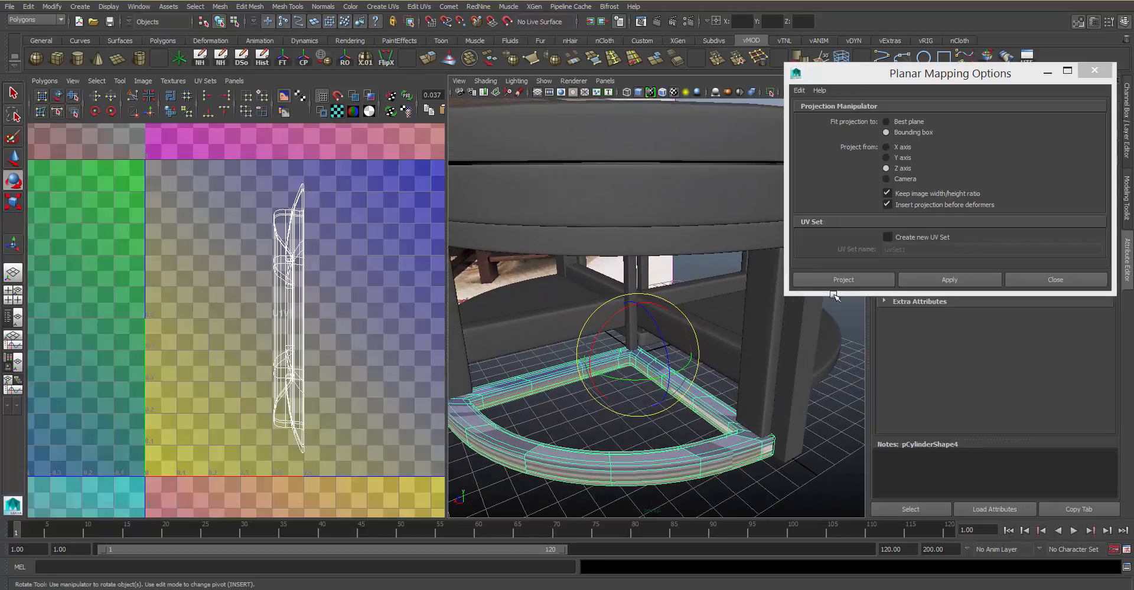
left_click(904, 159)
left_click(916, 276)
left_click_drag(684, 337, 625, 363, "alt")
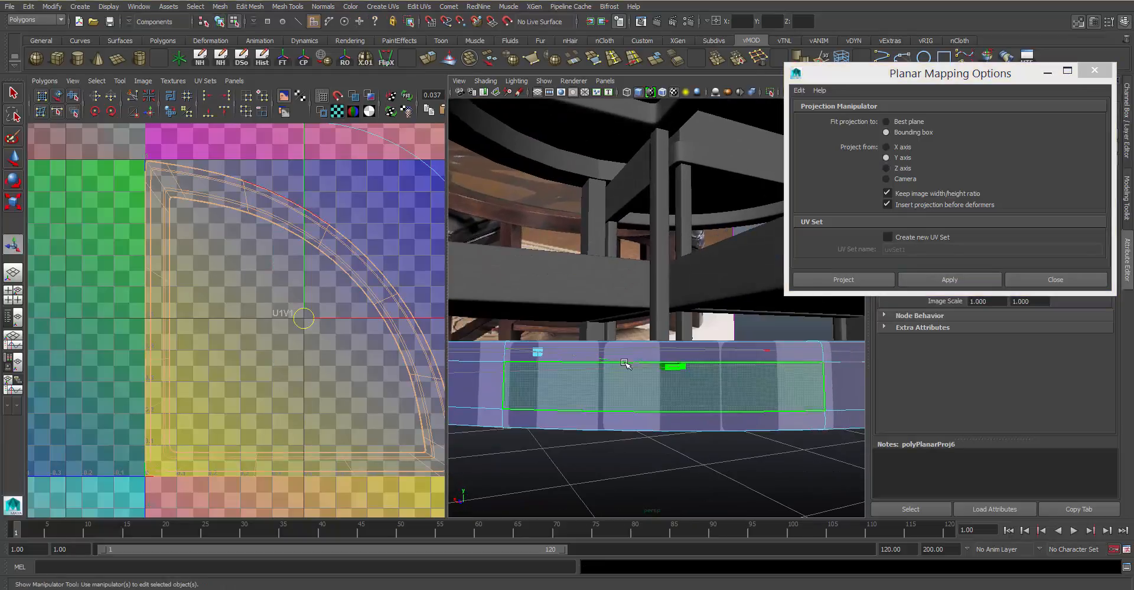
- Try a planar mapping from the X axis on a grown selection of the bottom frame's side faces and undo it
right_click_drag(625, 363, 623, 386)
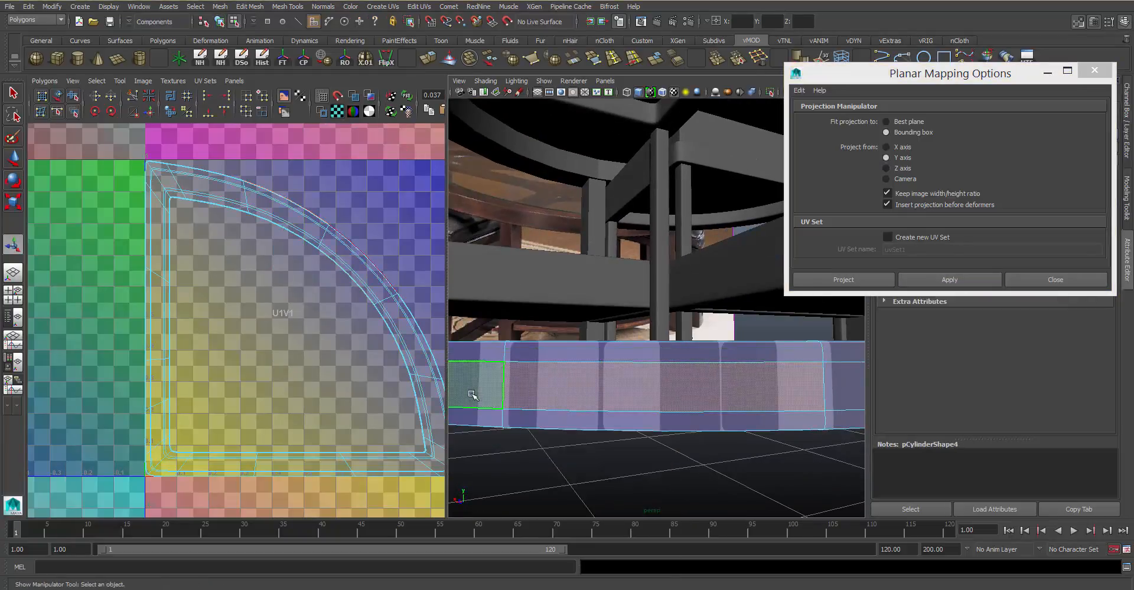
left_click_drag(473, 396, 585, 249, "alt")
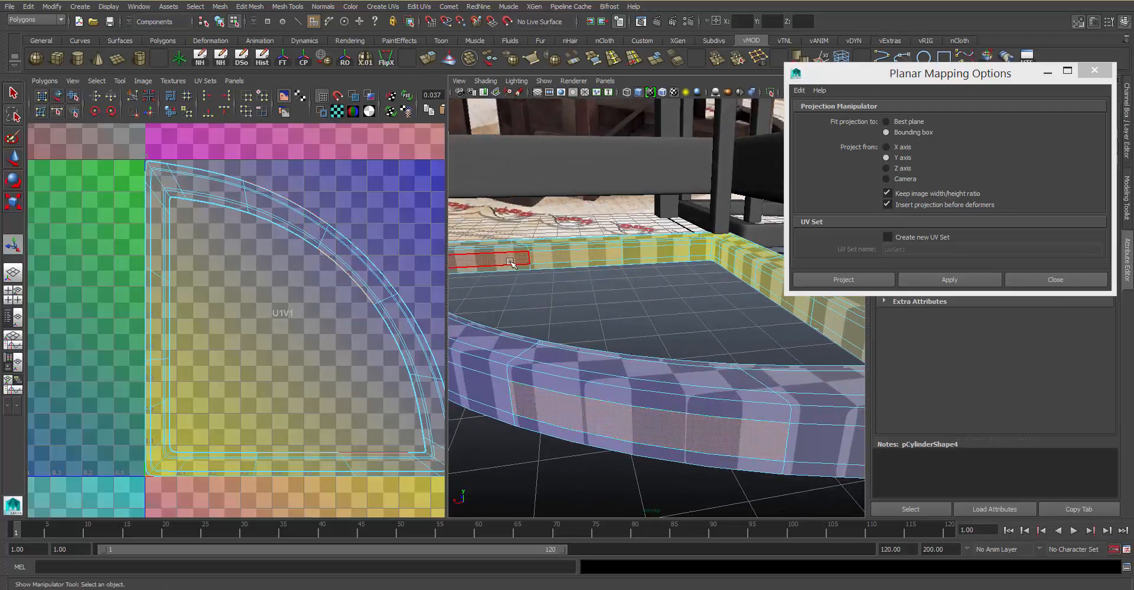
key("shift+period")
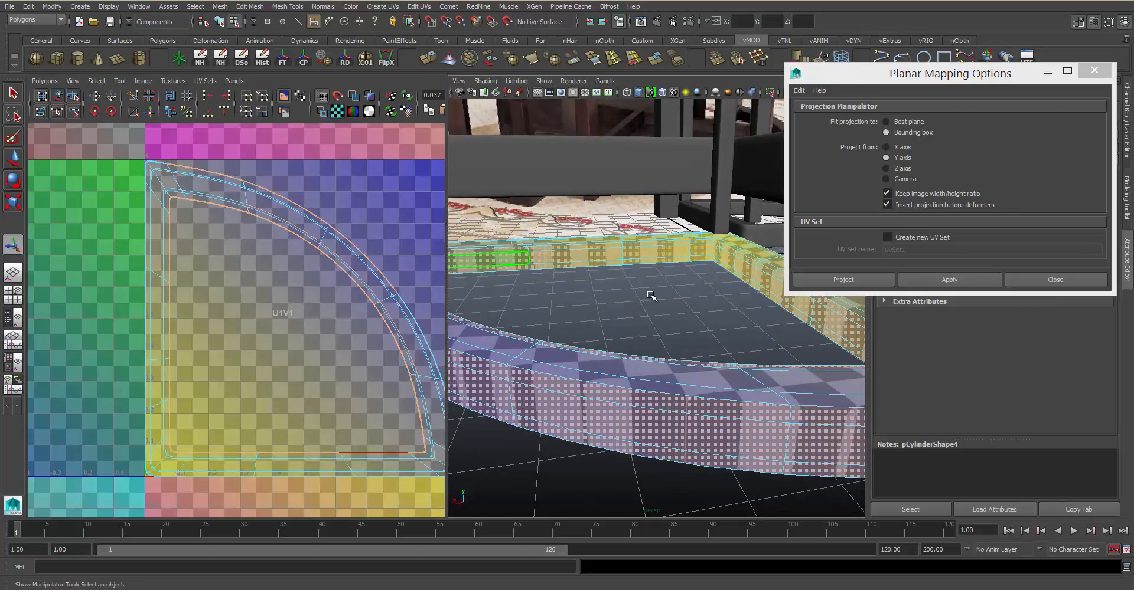
mouse_move(671, 311)
left_mouse_down("alt")
mouse_move(567, 319)
mouse_move(661, 307)
left_mouse_up("alt")
left_click(891, 147)
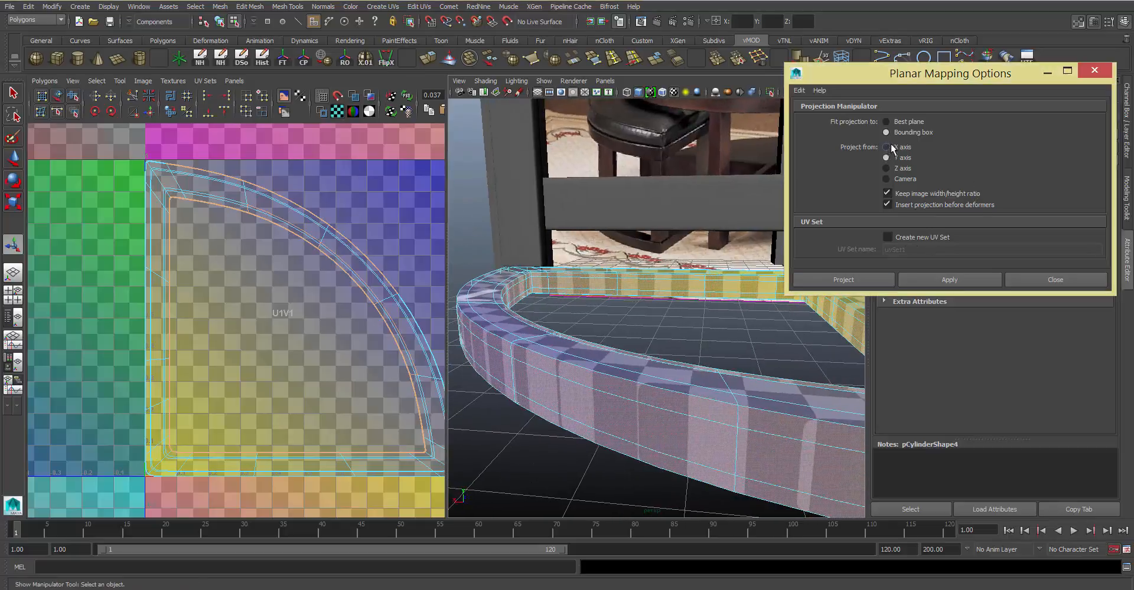
left_click(938, 280)
left_click_drag(658, 317, 732, 333, "alt")
key("ctrl+z")
key("ctrl+z")
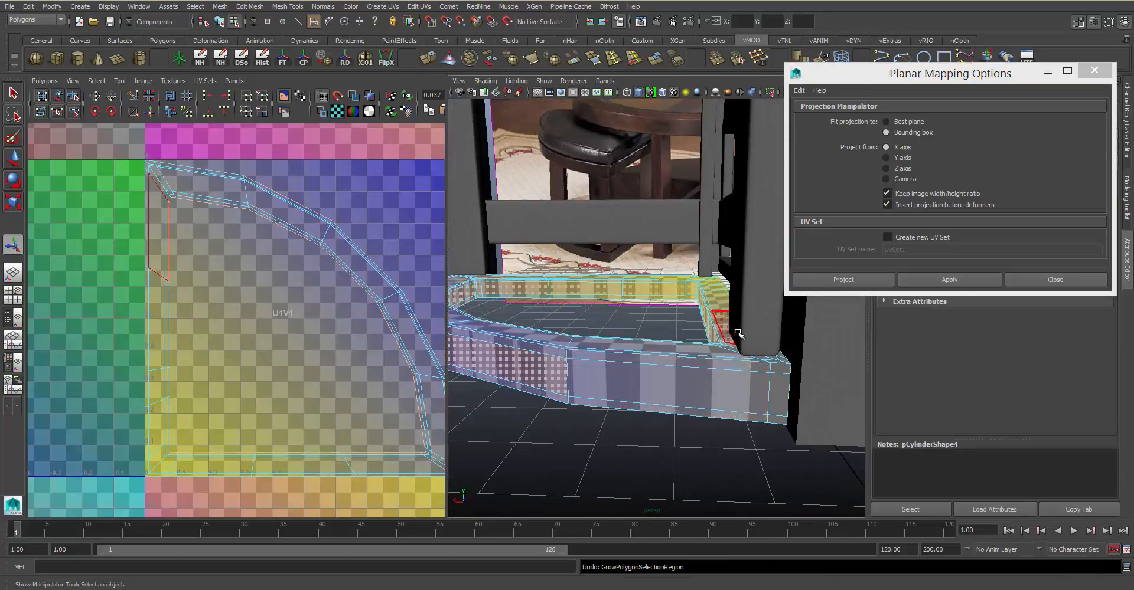
- Select the bottom frame's side faces and apply a planar mapping from the X axis to them
right_click_drag(730, 340, 693, 348, "alt")
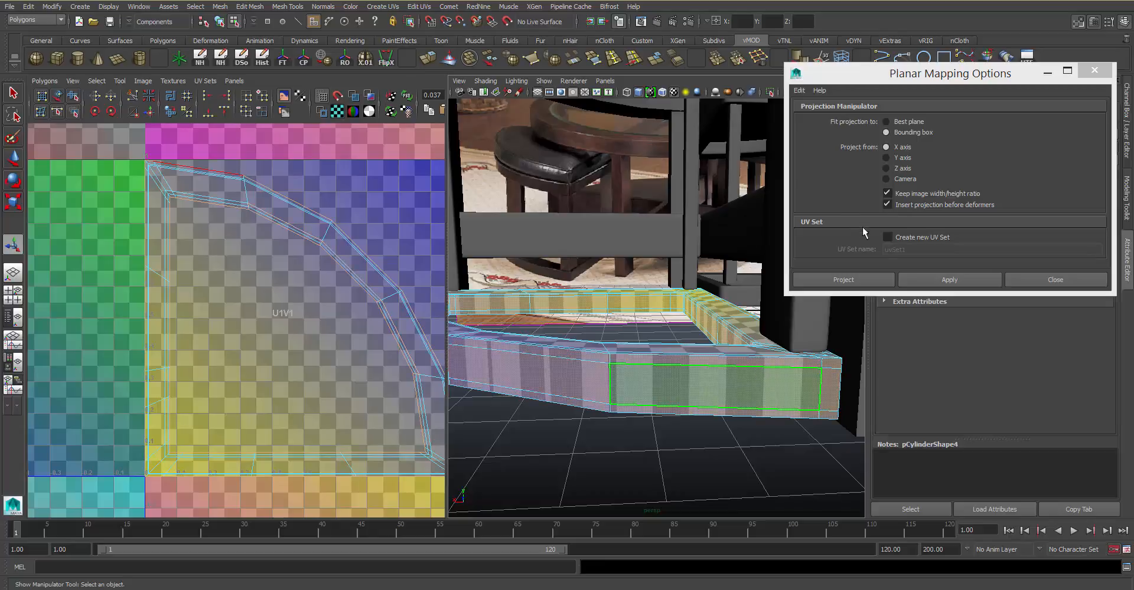
left_click(937, 281)
left_click_drag(768, 330, 717, 336, "alt")
- Select the inner side faces around the bottom frame and apply a planar mapping from the Z axis
scroll(652, 334, "up", 5)
left_click_drag(667, 307, 596, 322, "alt")
left_click(602, 378)
left_click_drag(603, 378, 682, 320, "alt")
middle_click_drag(614, 311, 667, 287, "alt")
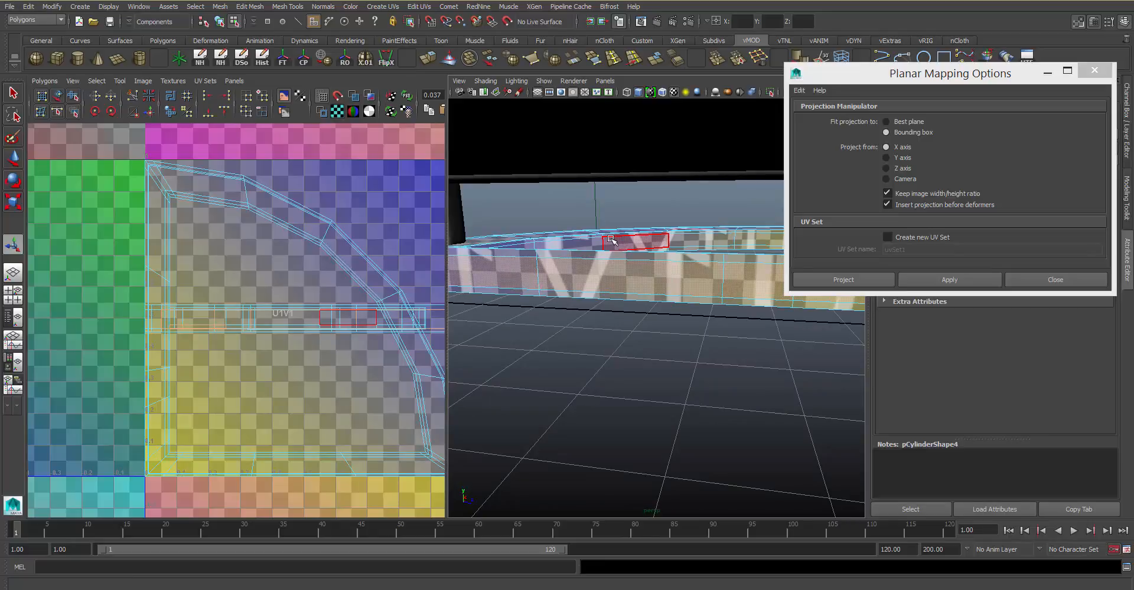
left_click_drag(610, 327, 709, 348, "alt")
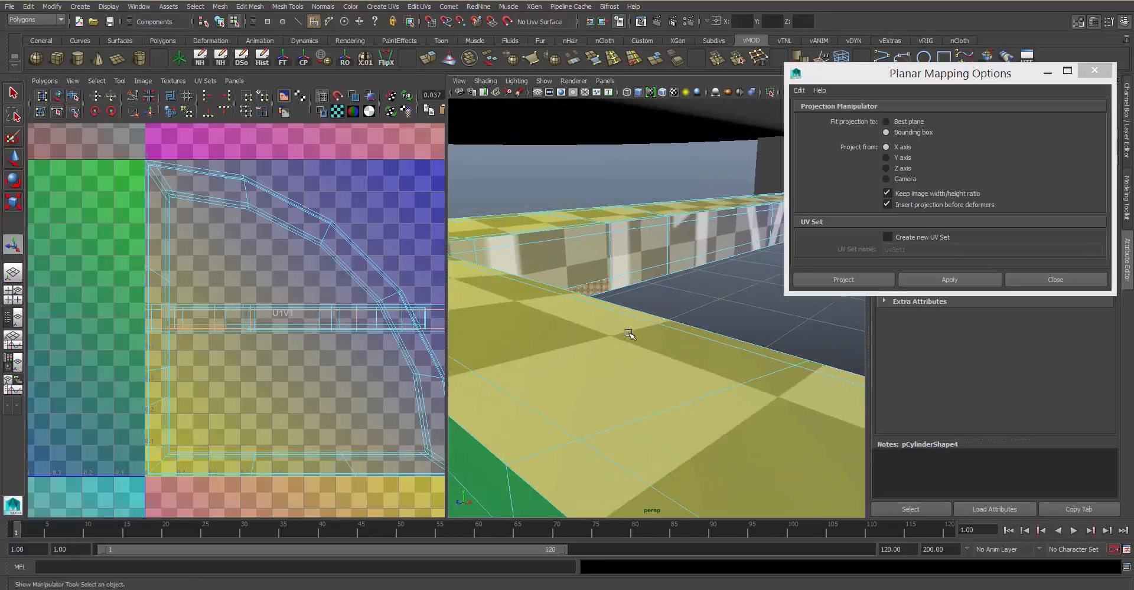
middle_click_drag(738, 339, 684, 334, "alt")
left_click_drag(685, 334, 601, 320, "alt")
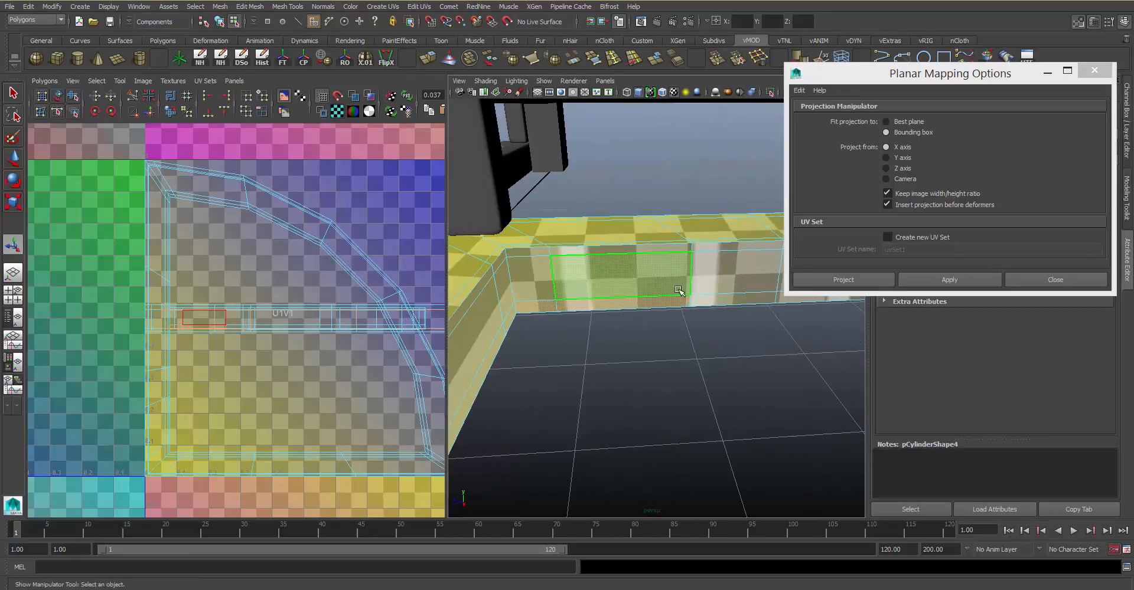
middle_click_drag(679, 290, 519, 295, "alt")
left_click(599, 268, "shift")
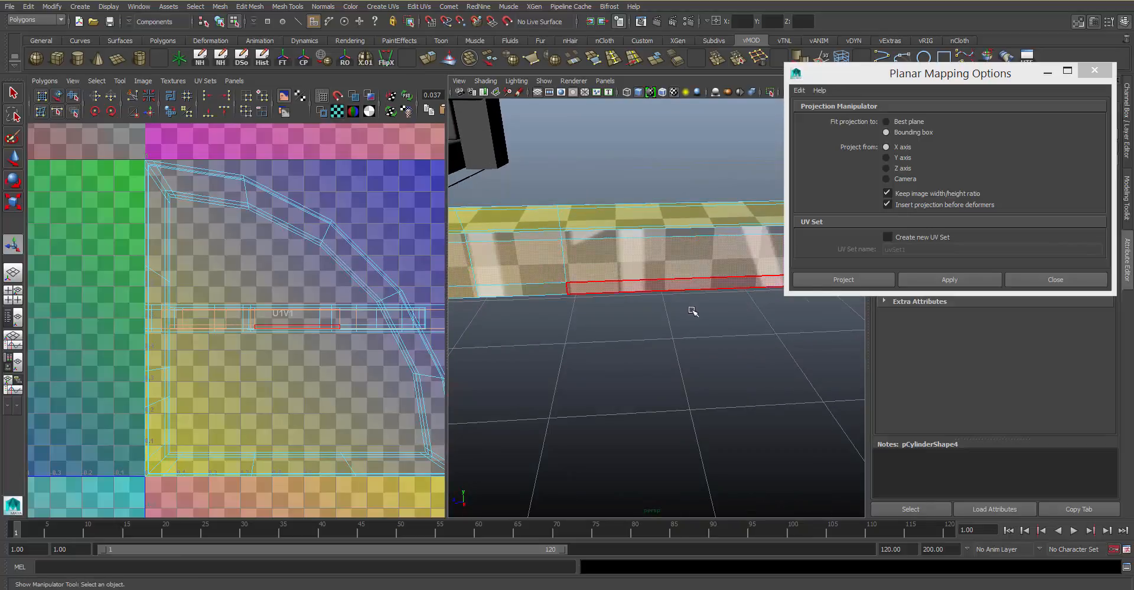
left_click_drag(692, 311, 755, 258, "alt")
middle_click_drag(754, 258, 673, 263, "alt")
left_click_drag(673, 263, 716, 259, "alt")
middle_click_drag(716, 258, 567, 258, "alt")
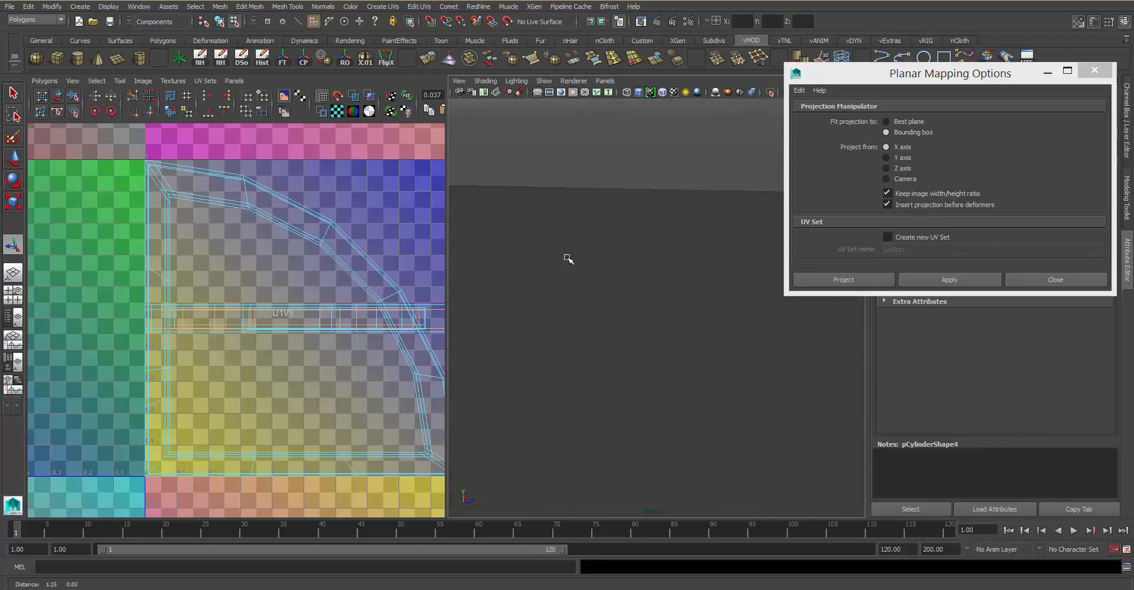
left_click_drag(568, 259, 750, 261, "alt")
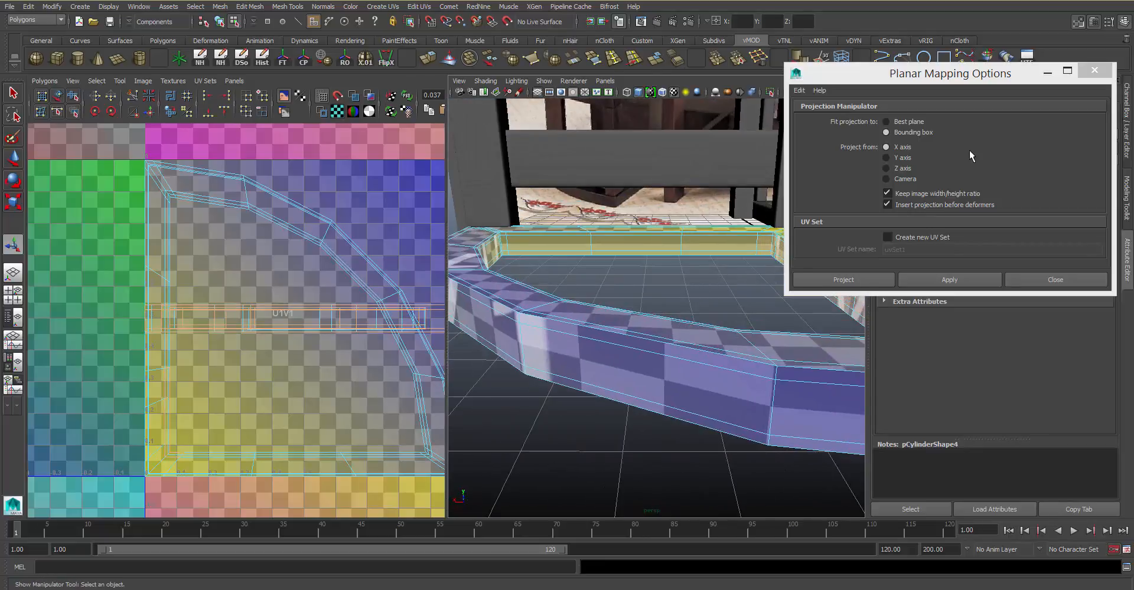
left_click(902, 170)
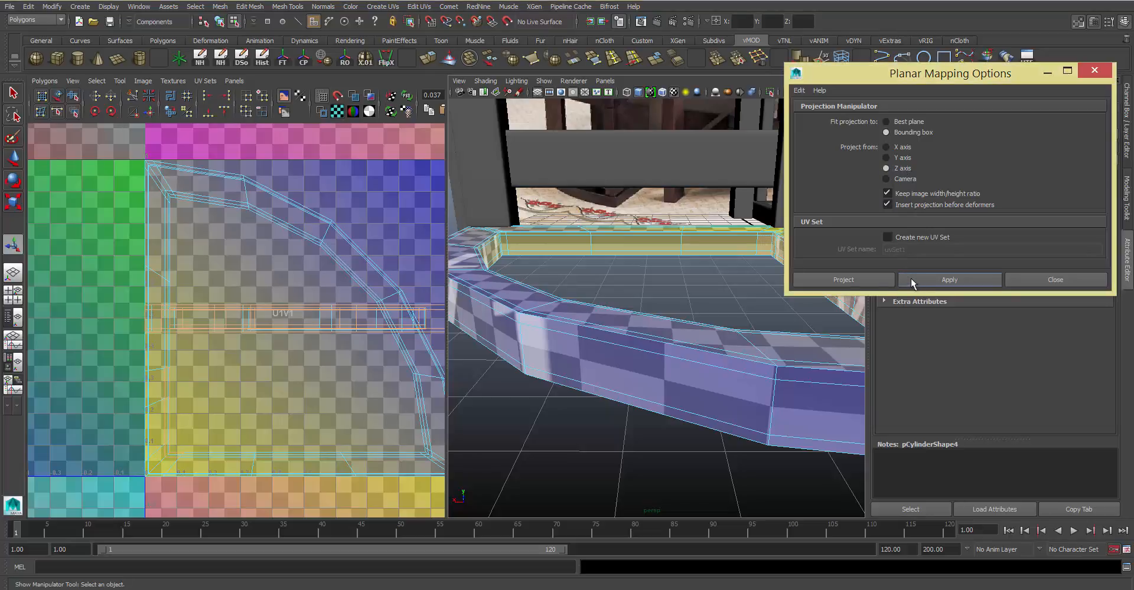
left_click(912, 282)
- Project the frame's straight inner and outer side faces from the Z axis and return to object selection
left_click_drag(839, 289, 697, 319, "alt")
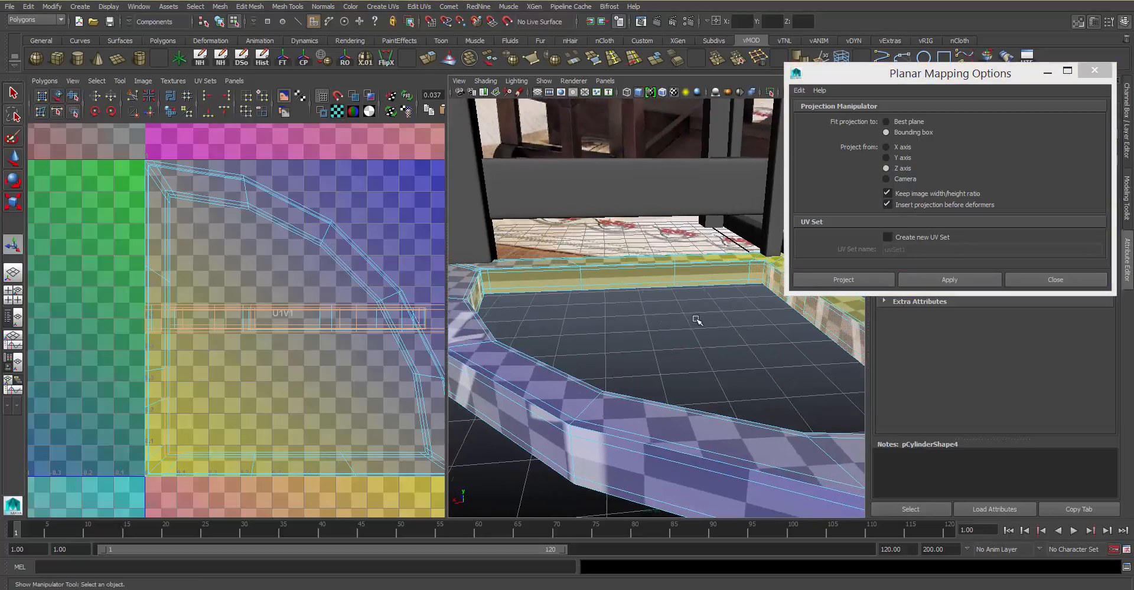
key("F11")
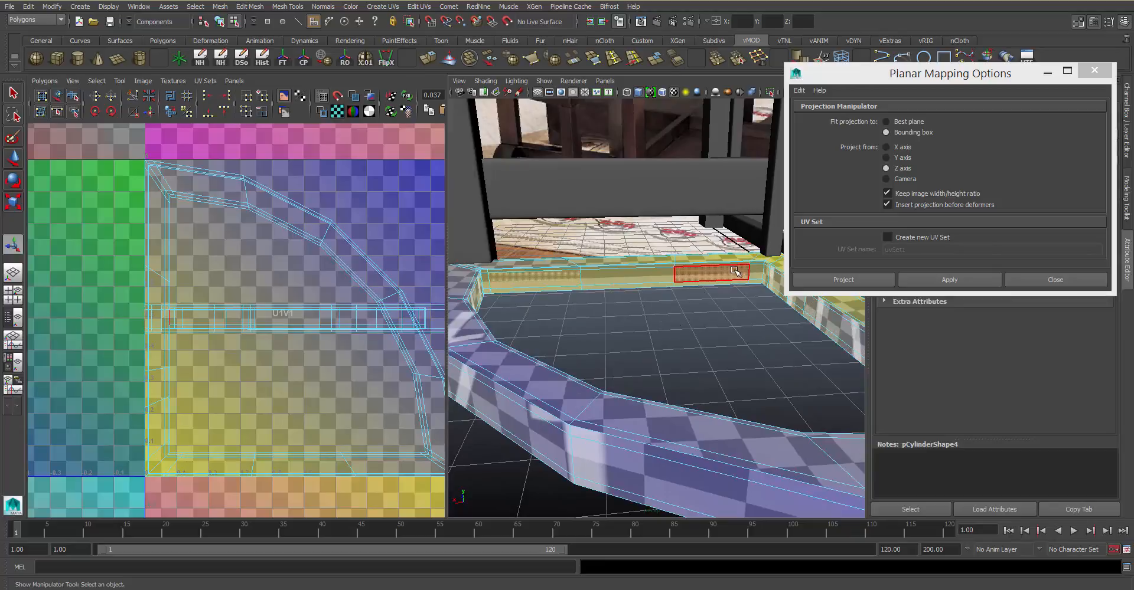
left_click(750, 273)
left_click(751, 279)
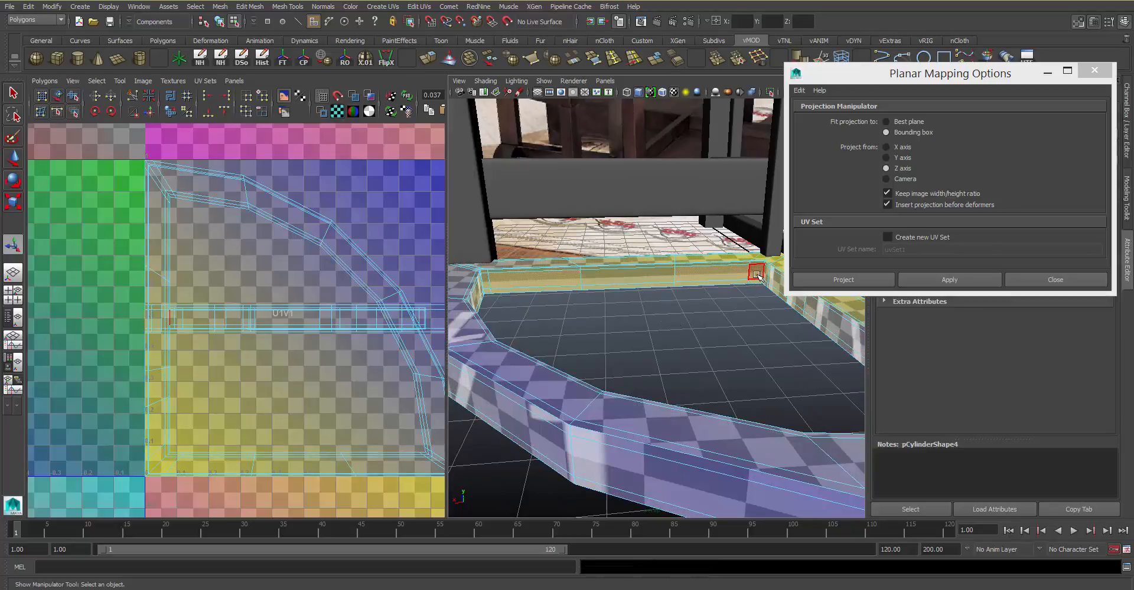
left_click(527, 281)
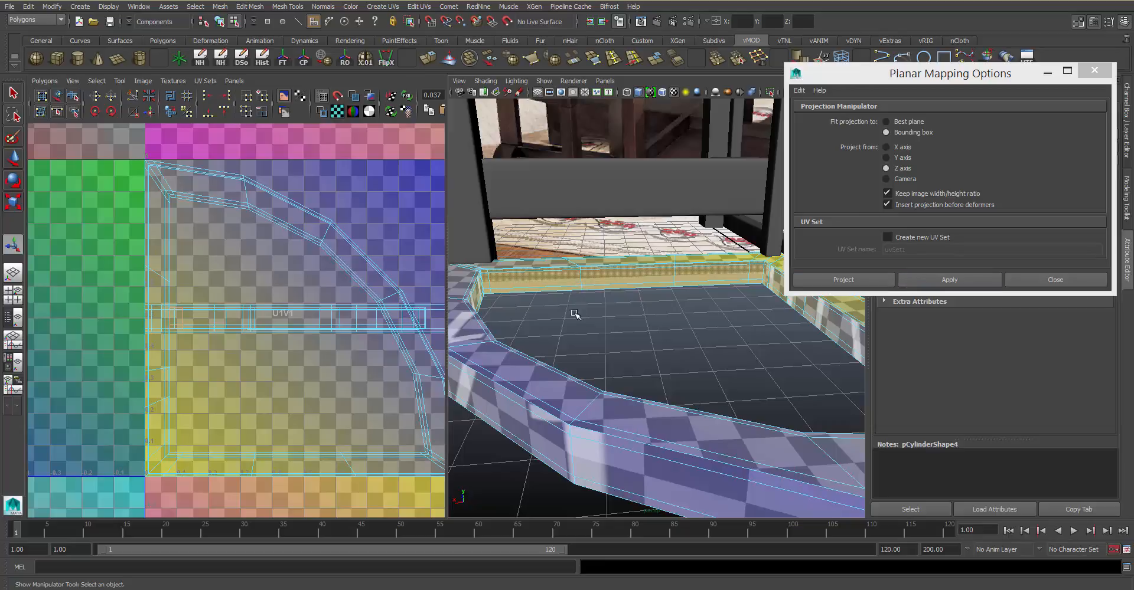
left_click_drag(576, 314, 512, 319, "alt")
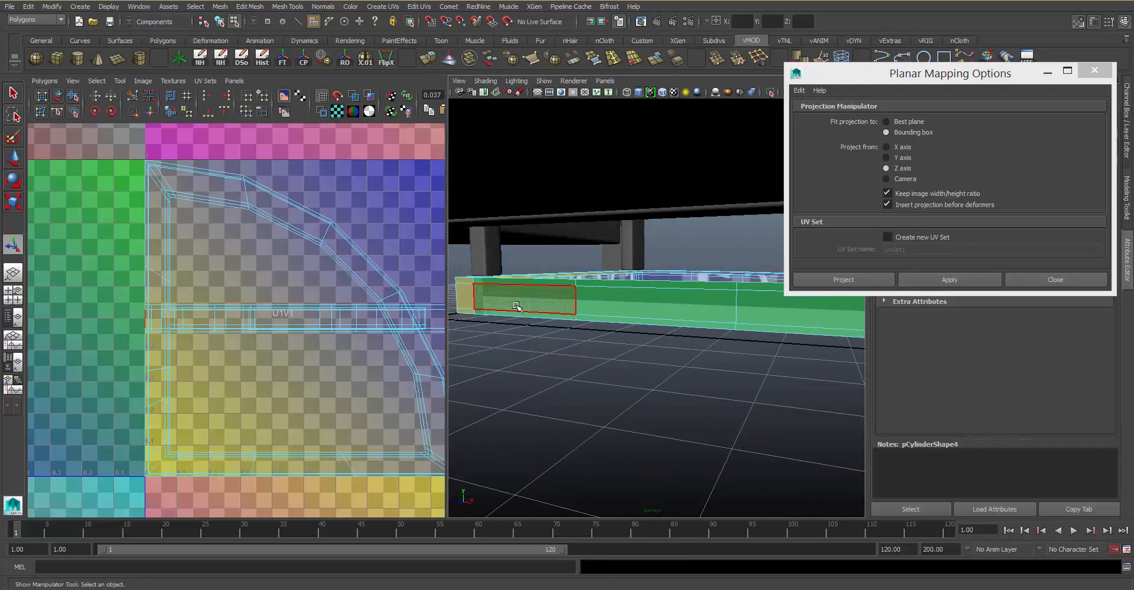
mouse_move(684, 309)
left_mouse_down("alt")
mouse_move(666, 301)
mouse_move(699, 316)
left_mouse_up("alt")
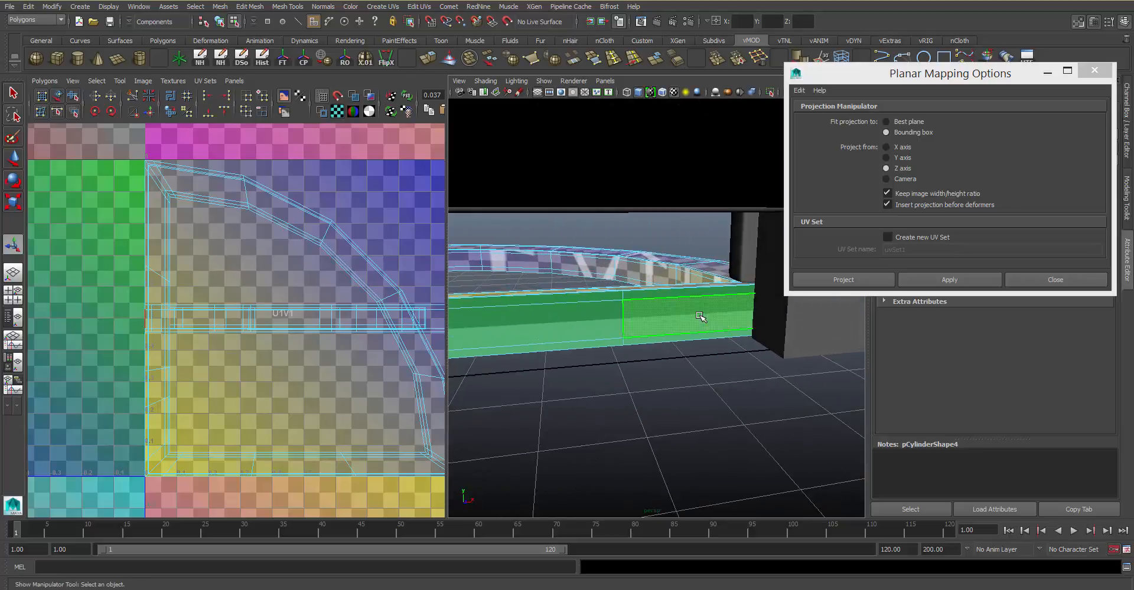
double_click(693, 289)
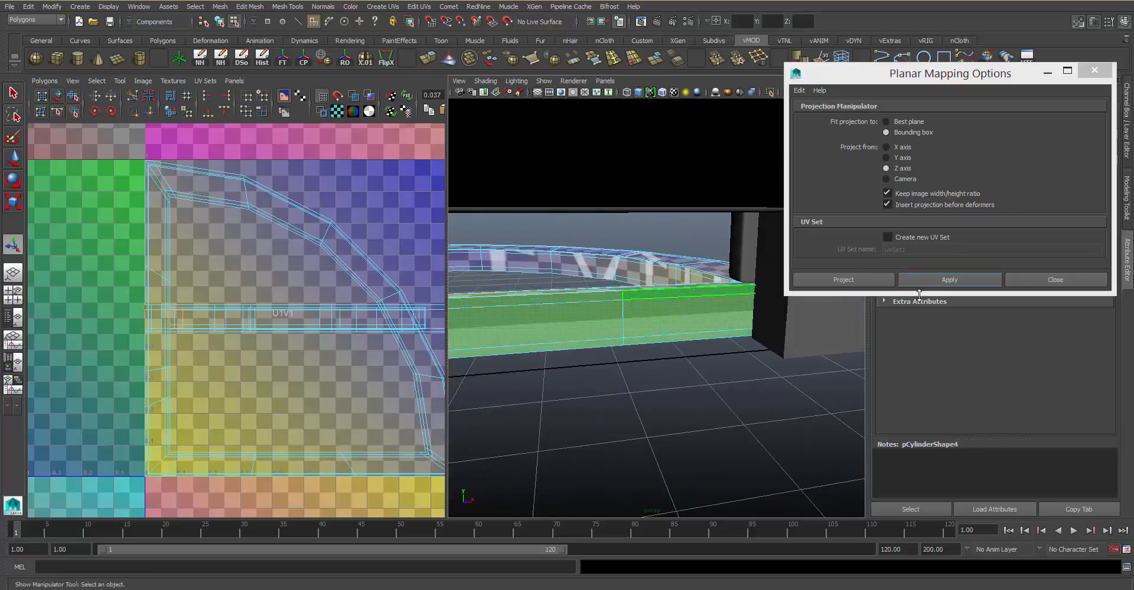
left_click(938, 282)
mouse_move(678, 379)
left_mouse_down("alt")
mouse_move(683, 346)
mouse_move(668, 369)
left_mouse_up("alt")
right_click_drag(675, 341, 724, 348)
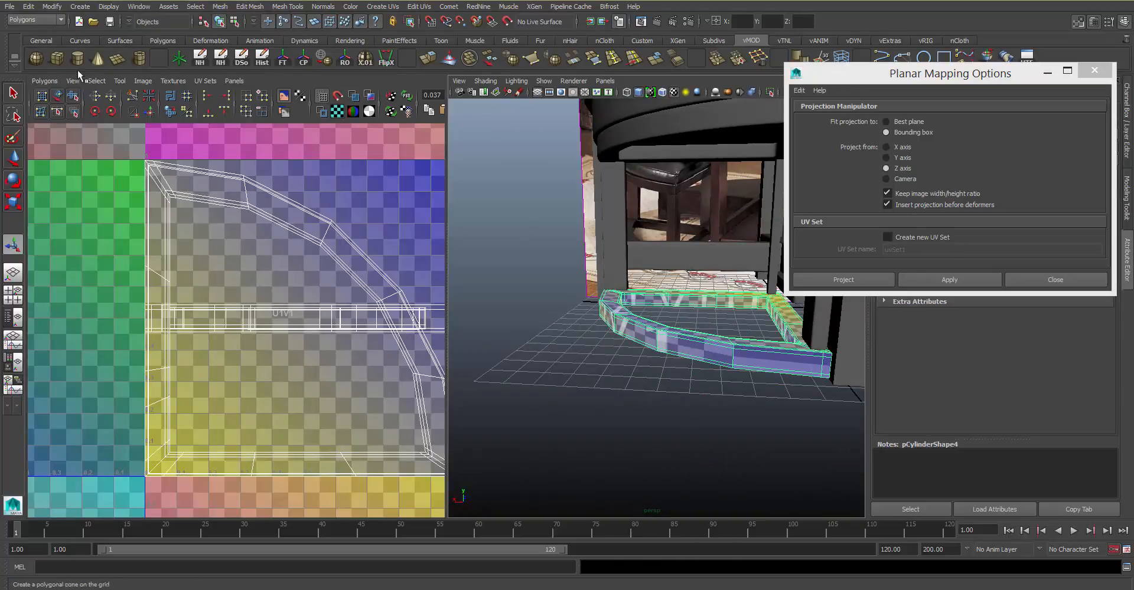
- Try the automatic UV layout on the whole bottom frame and undo it
left_click(44, 81)
left_click(62, 342)
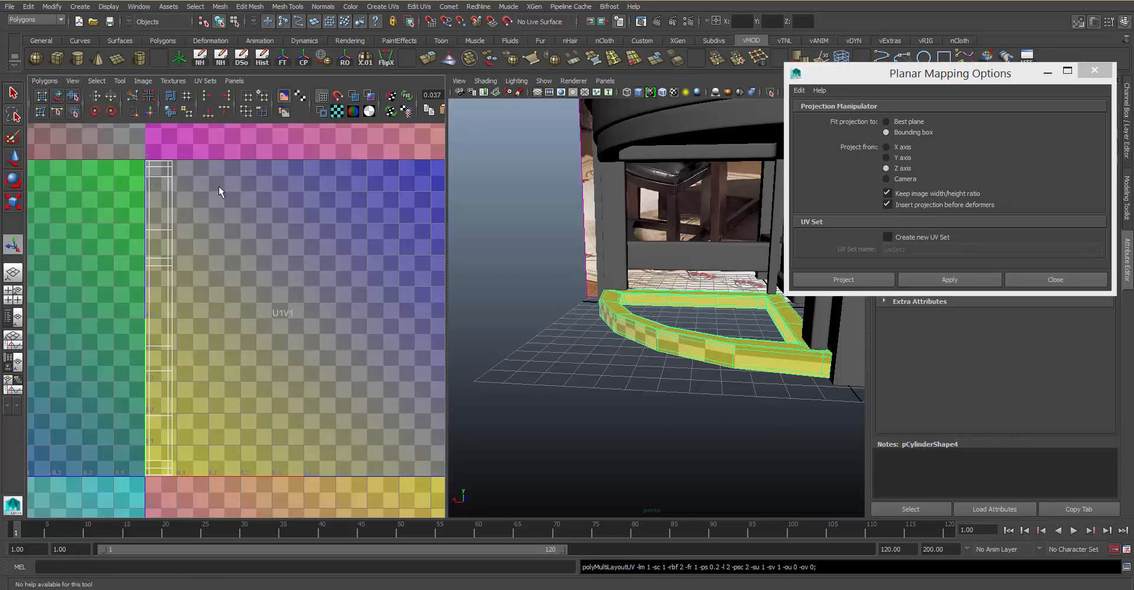
middle_click_drag(267, 198, 242, 202, "alt")
key("ctrl+z")
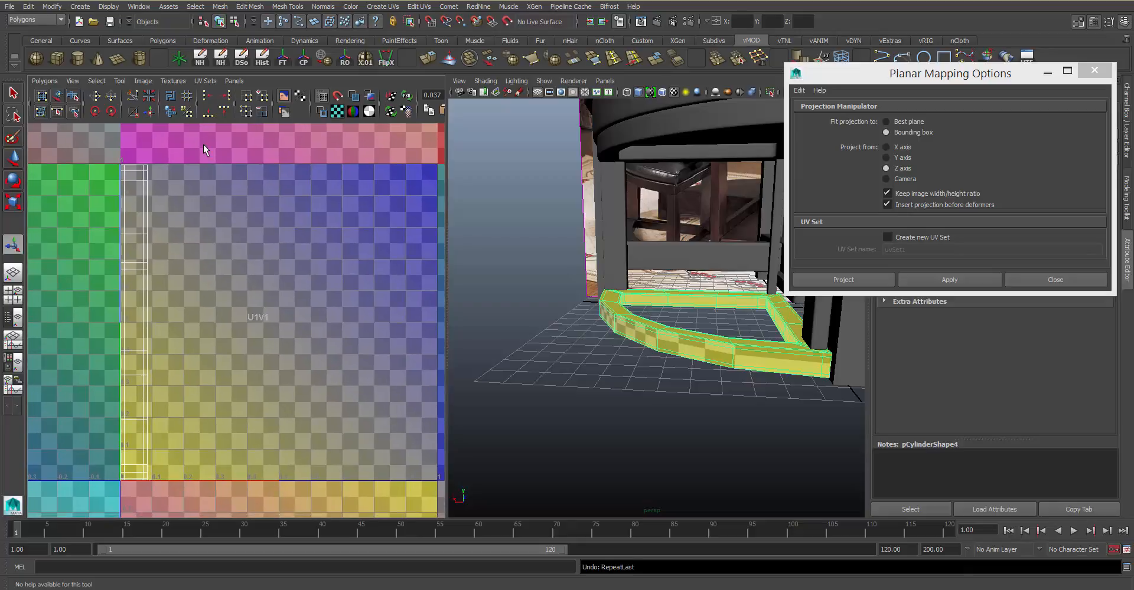
key("f")
key("t")
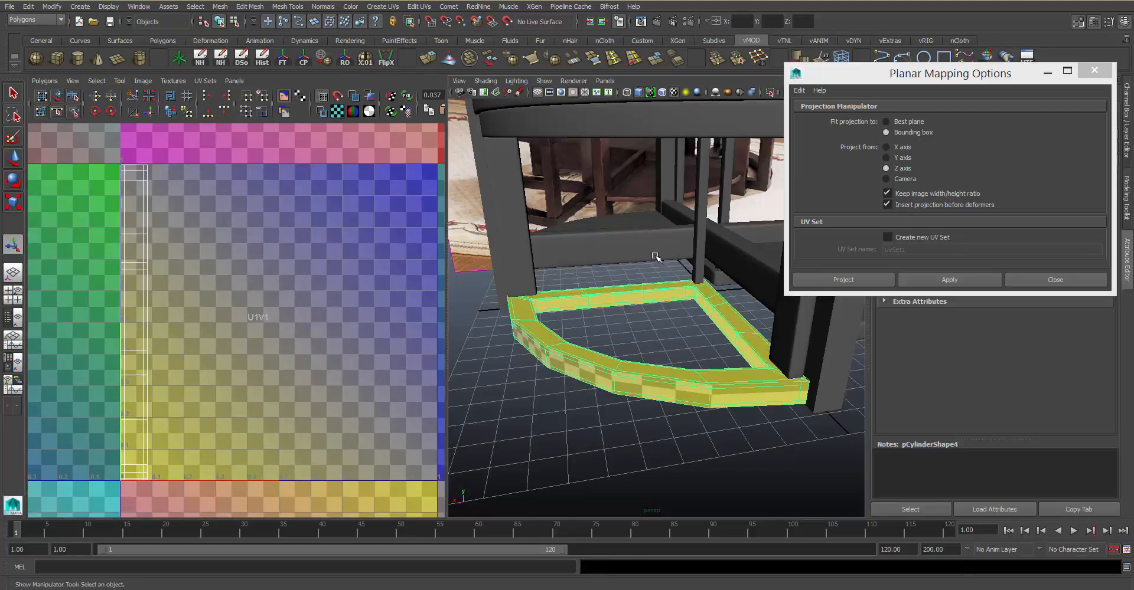
scroll(638, 259, "up", 5)
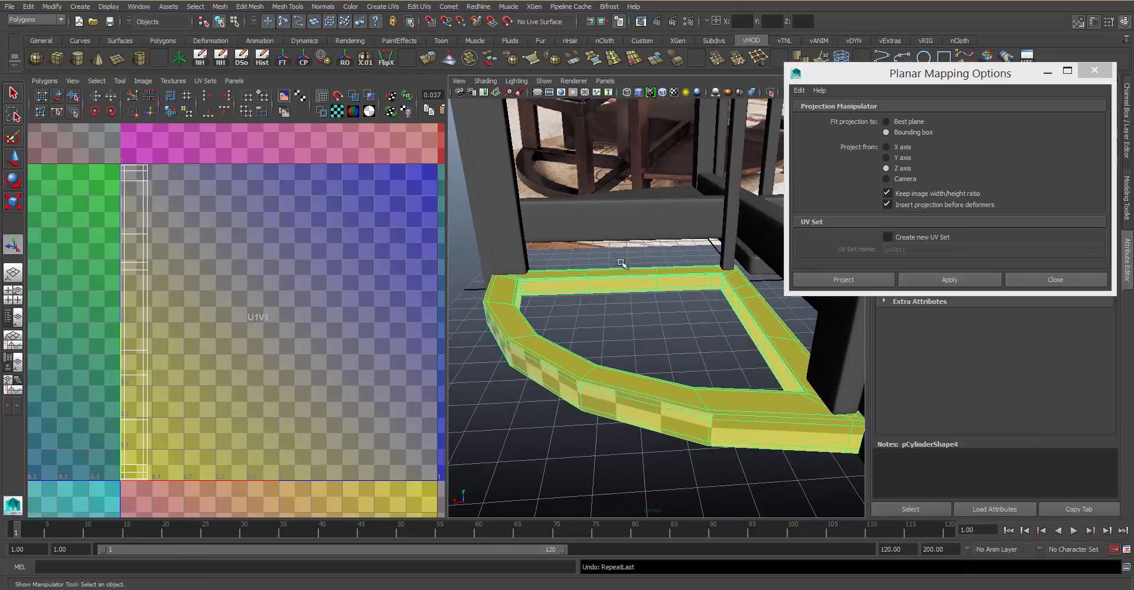
key("ctrl+z")
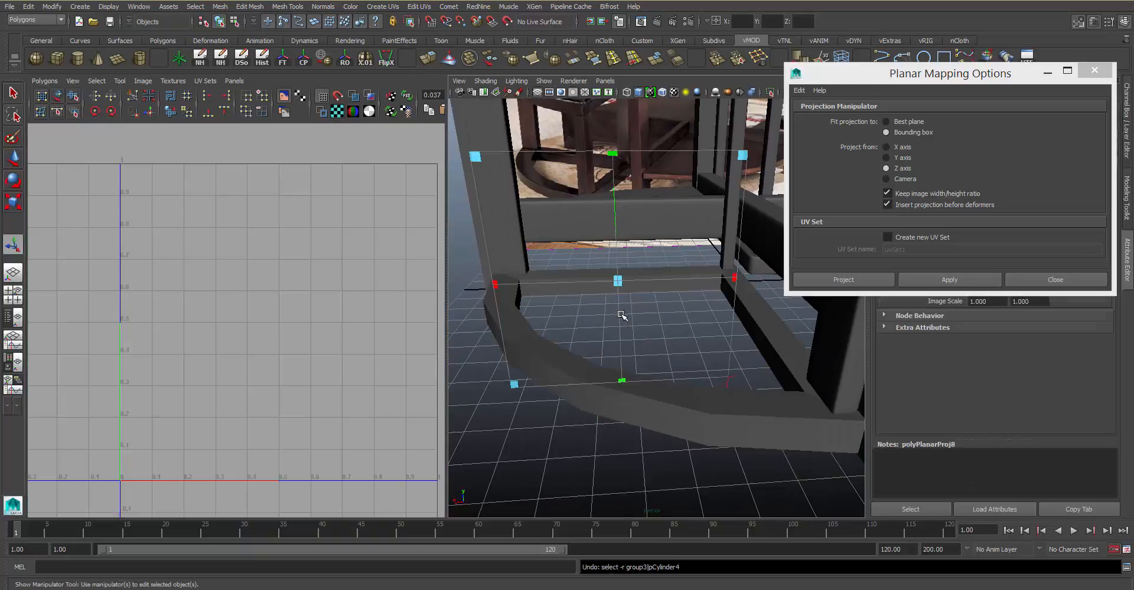
key("ctrl+z")
left_click(627, 321)
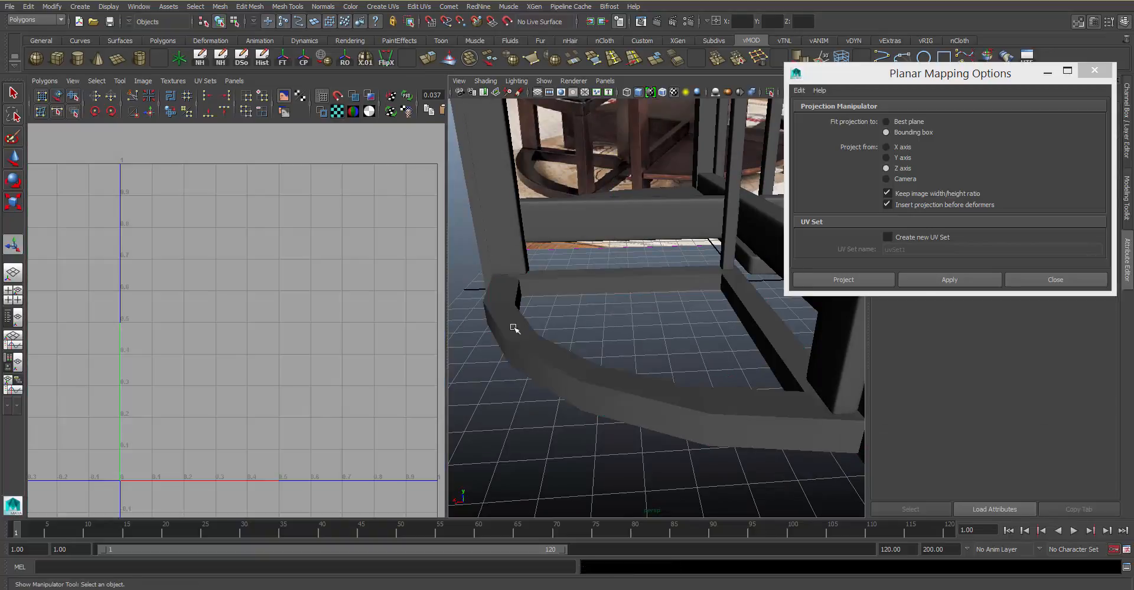
- Reselect the frame and try Layout UVs with World prescale and again with Object prescale, undoing both attempts
left_click(547, 362)
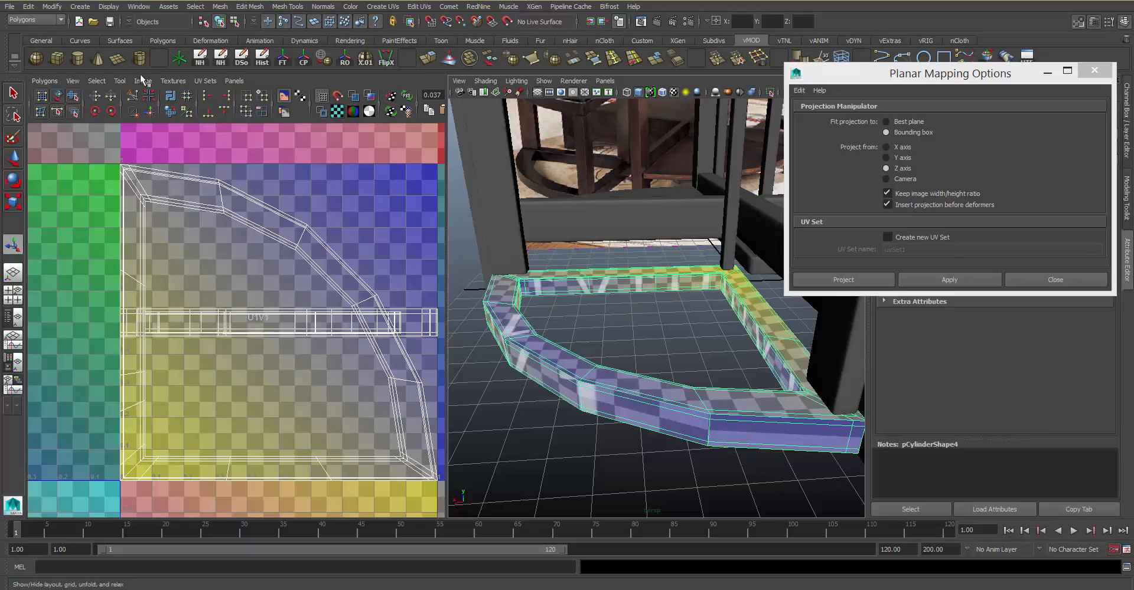
left_click(44, 81)
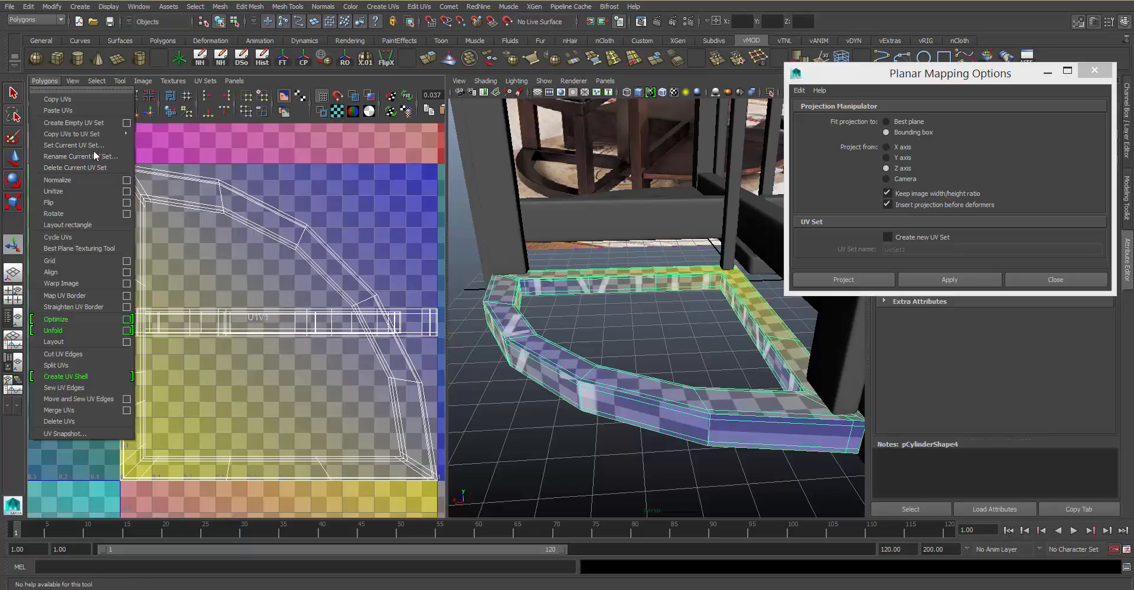
left_click(127, 343)
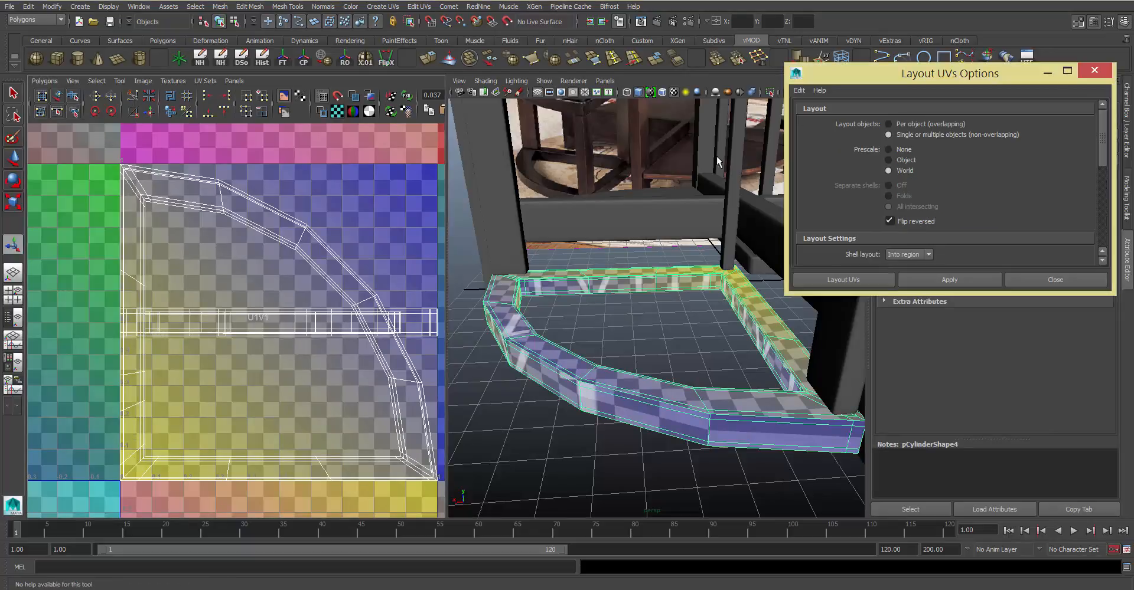
left_click(924, 280)
middle_click_drag(243, 378, 260, 365, "alt")
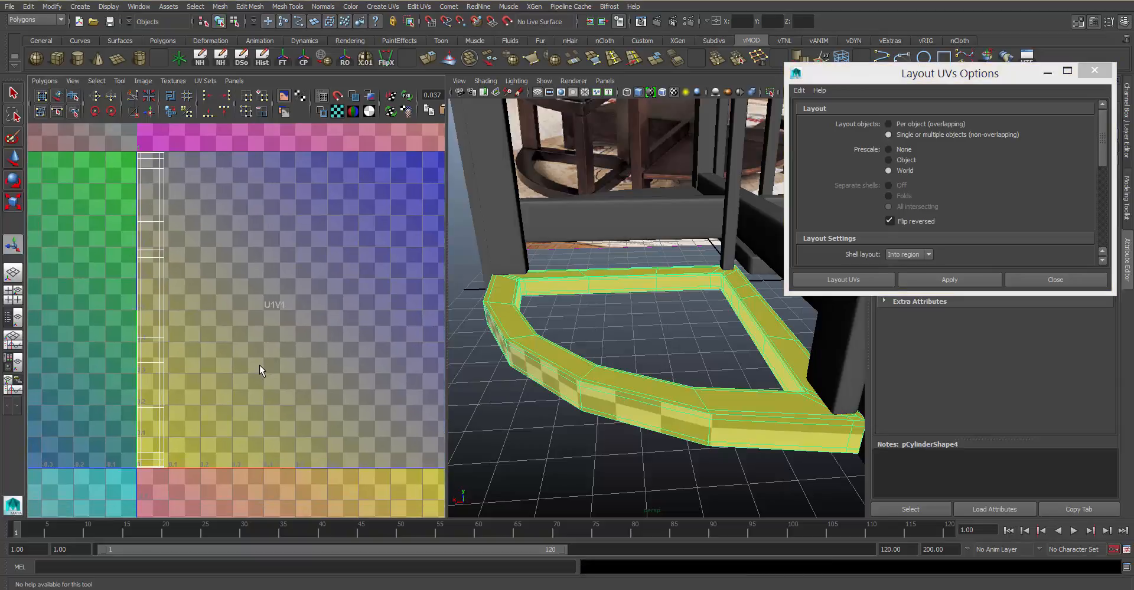
key("ctrl+z")
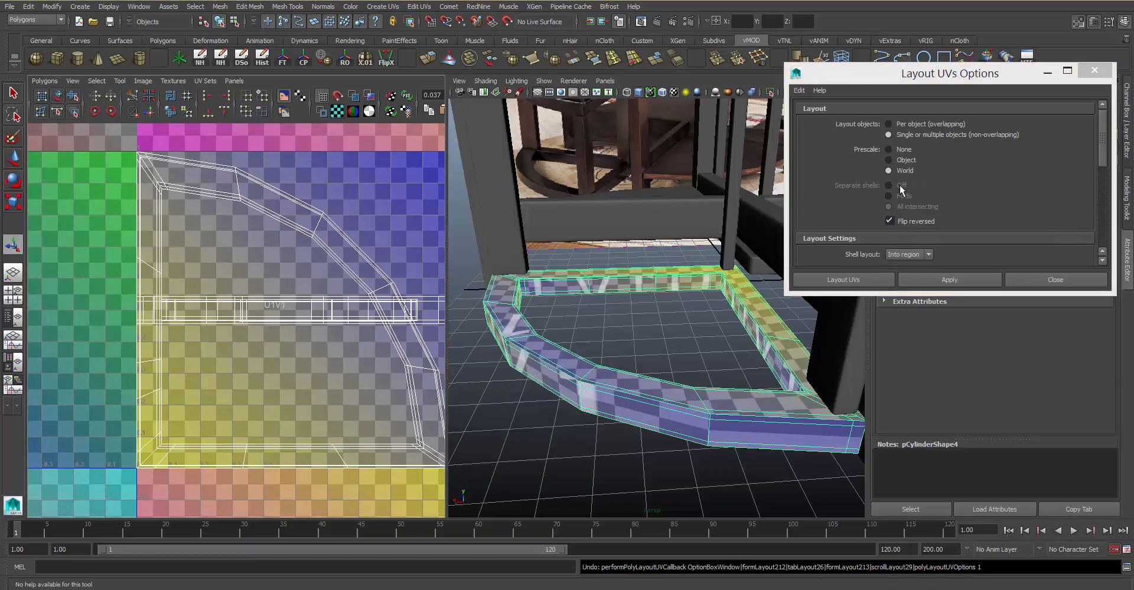
left_click(906, 160)
left_click(944, 280)
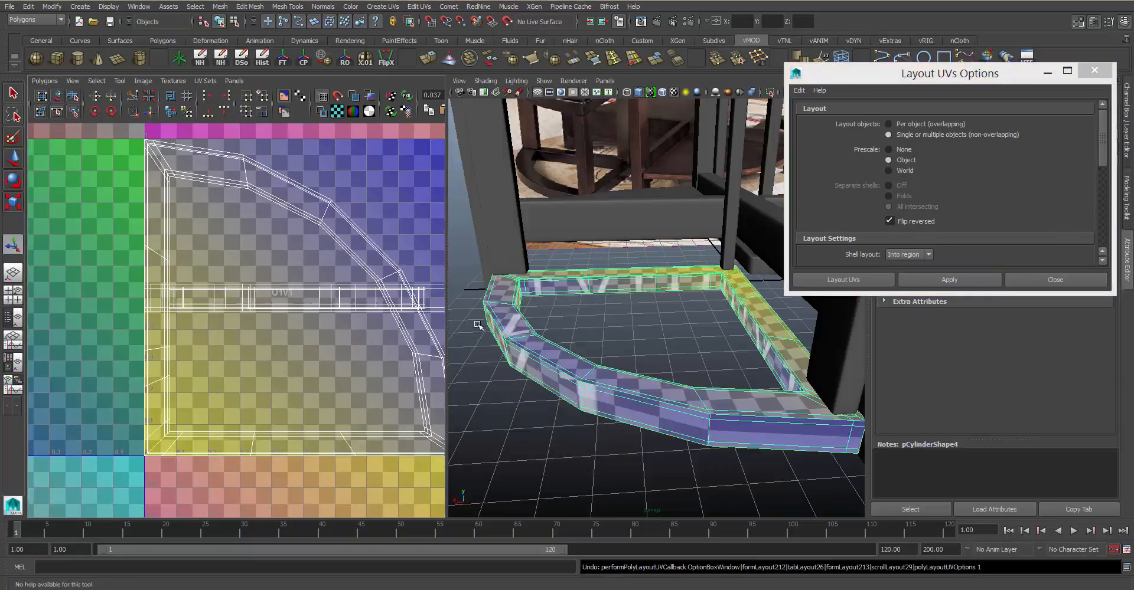
- Select the UVs of the frame's outer side-face strip and move them straight up, clear of the inner strip
right_click_drag(258, 283, 346, 288)
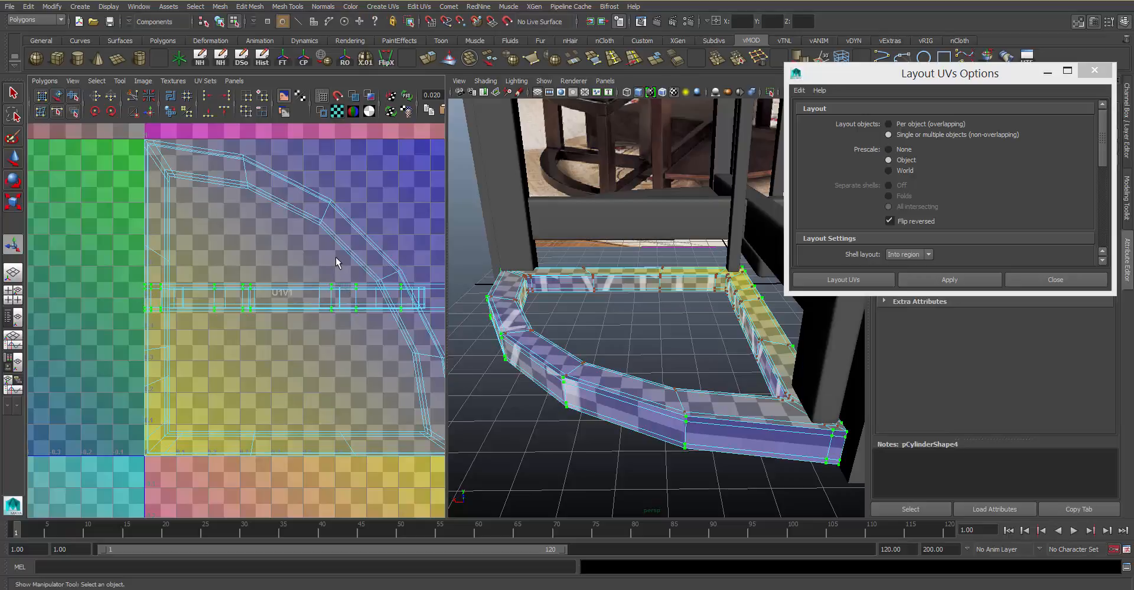
key("w")
left_click_drag(303, 219, 303, 184)
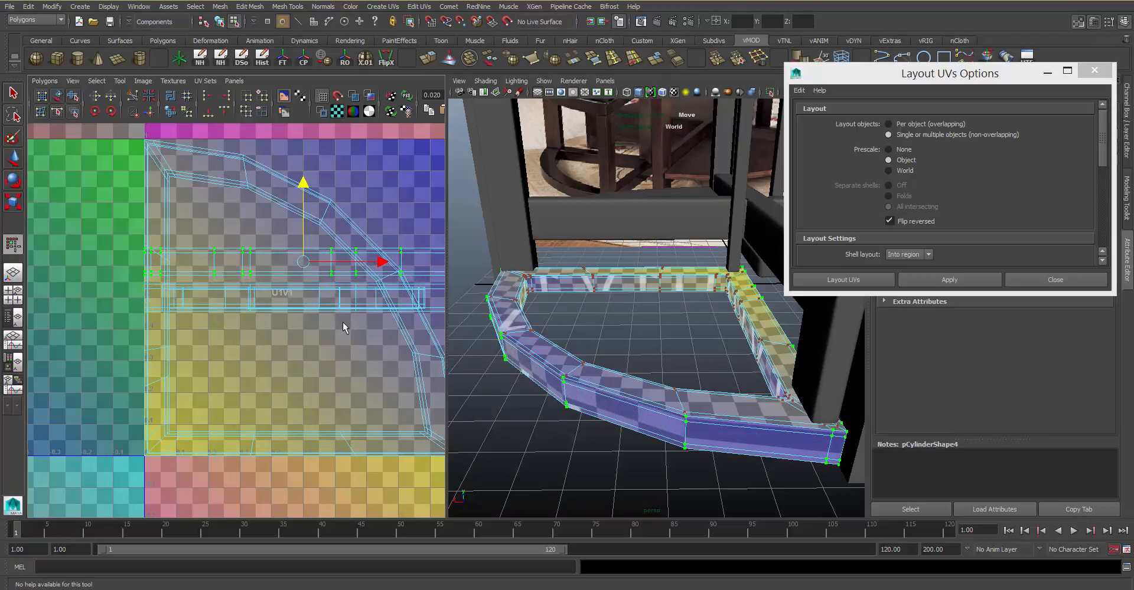
- Select the UV shell of the frame's curved inner side and move it straight down, clear of the overlapping inner strip
left_click(340, 291)
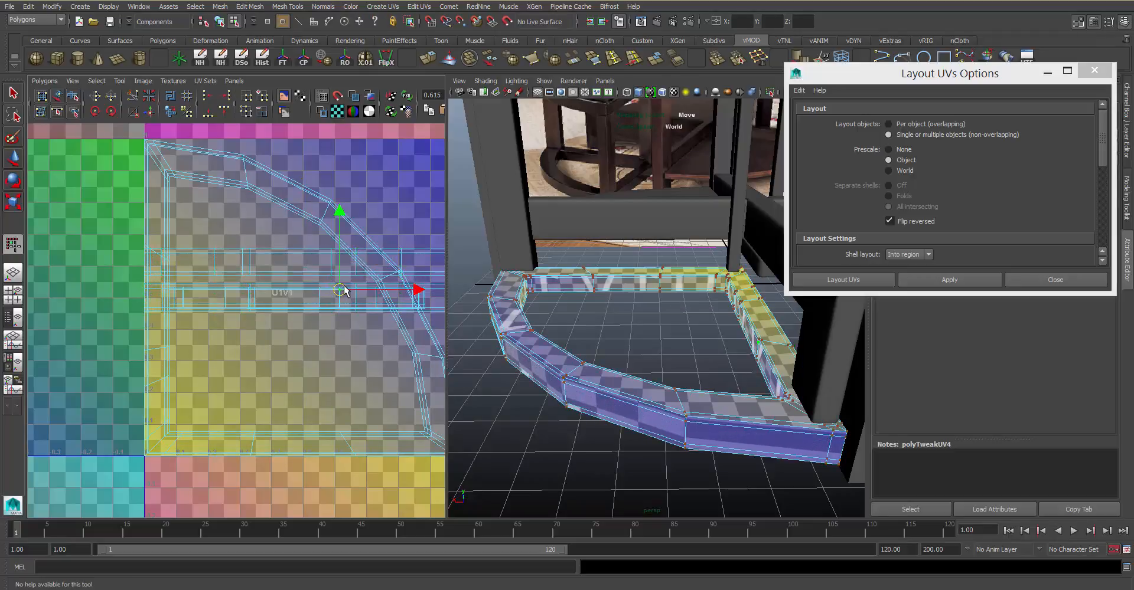
right_click_drag(344, 285, 365, 276, "ctrl")
left_click_drag(299, 227, 281, 314)
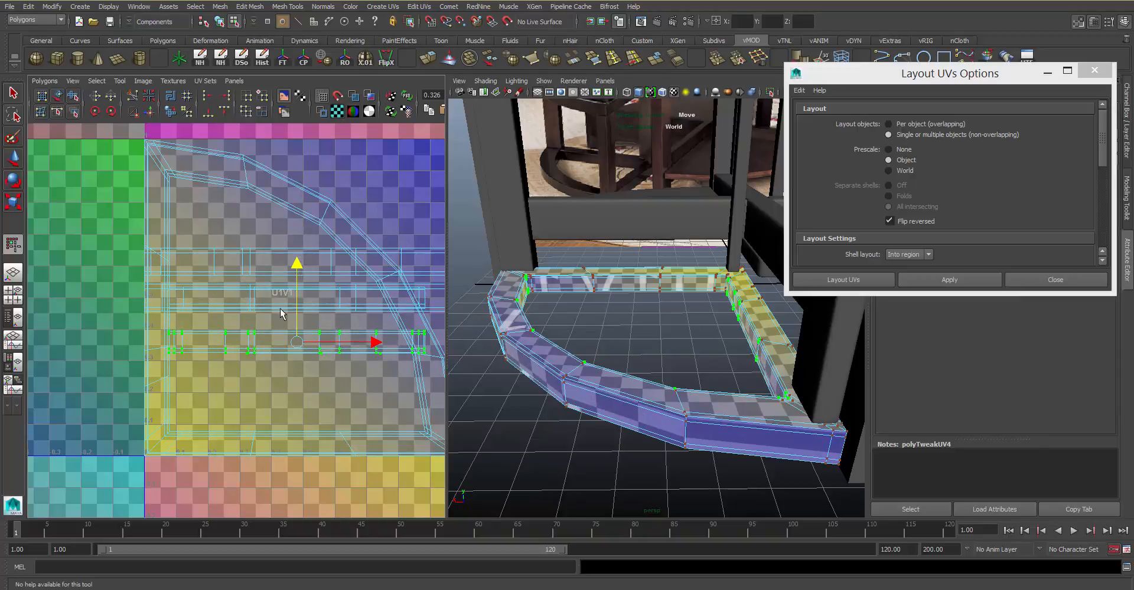
left_click(252, 310)
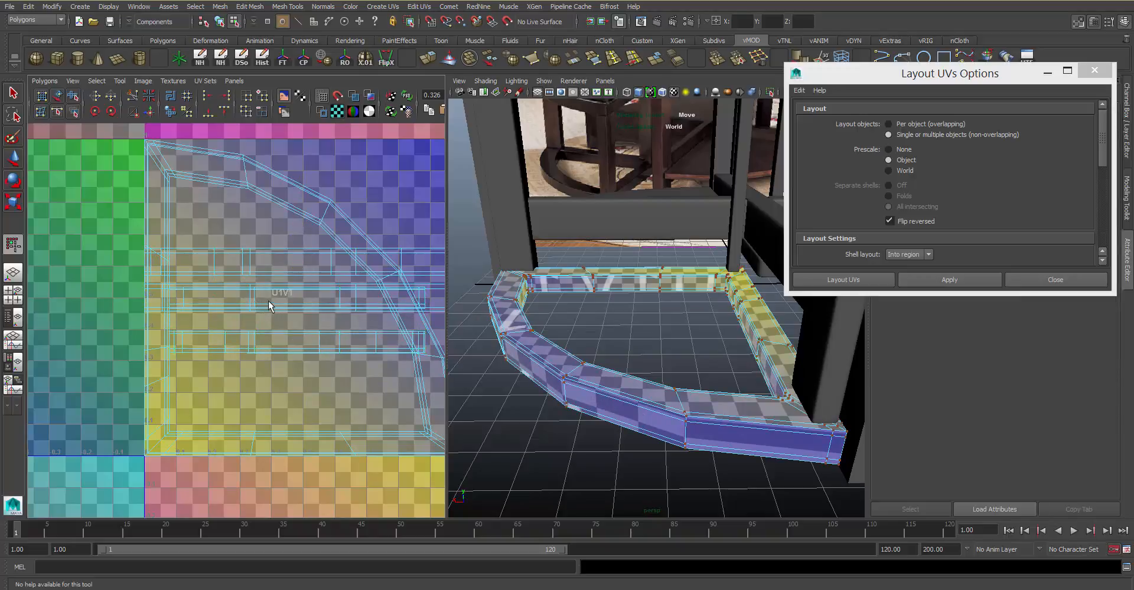
- Select the UV shell of the frame's straight rear inner side and move it down below the other inner strip
left_click(248, 305)
left_click(260, 307)
left_click(255, 305)
right_click_drag(258, 303, 286, 291, "ctrl")
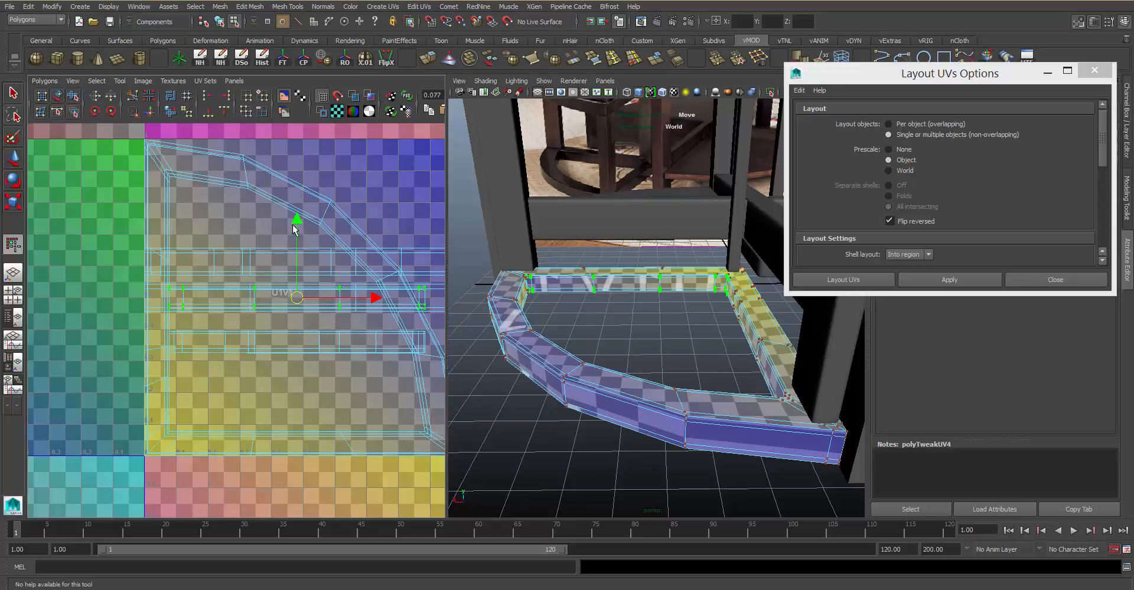
left_click_drag(294, 225, 298, 305)
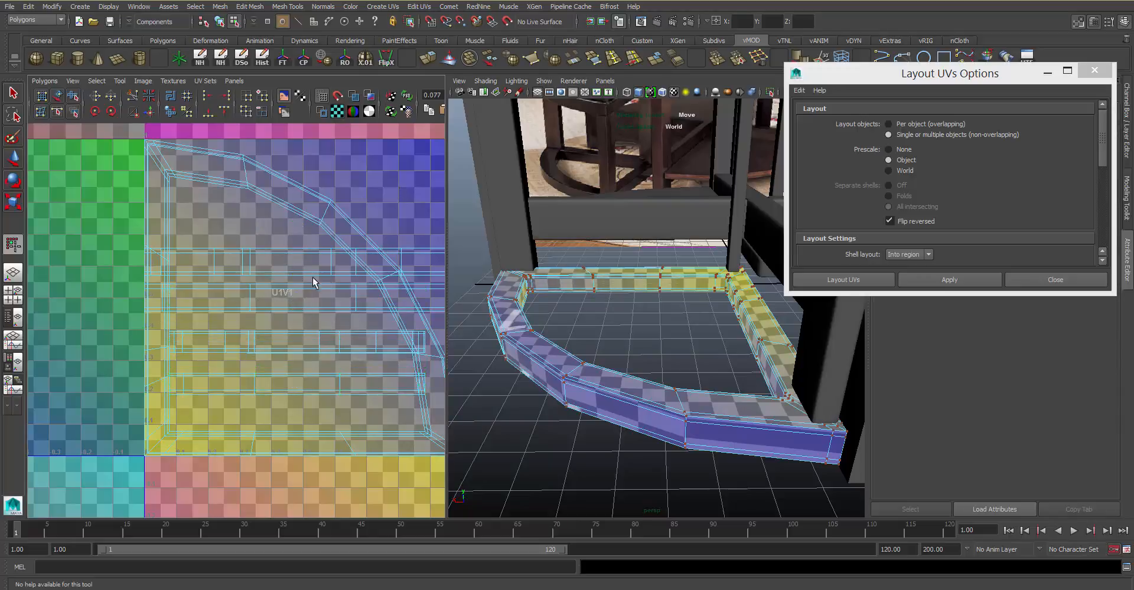
- Select the UV shell of the frame's underside and move it out of the first UV tile, beside the top face's shell
middle_click_drag(324, 270, 332, 277, "alt")
left_click(337, 210)
right_click_drag(337, 211, 384, 205, "ctrl")
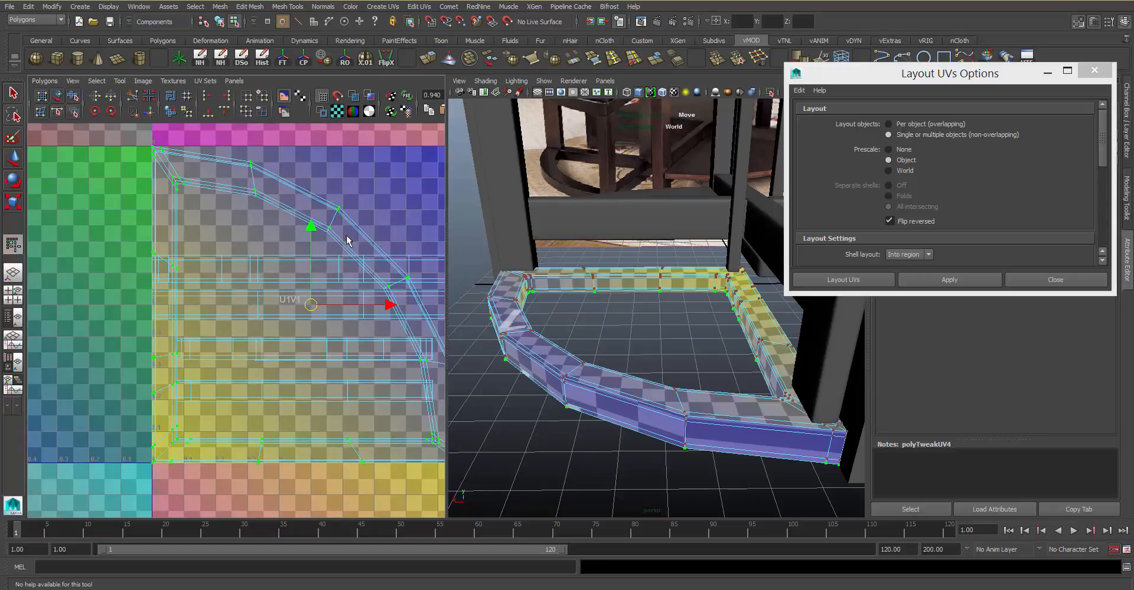
left_click_drag(309, 307, 359, 368)
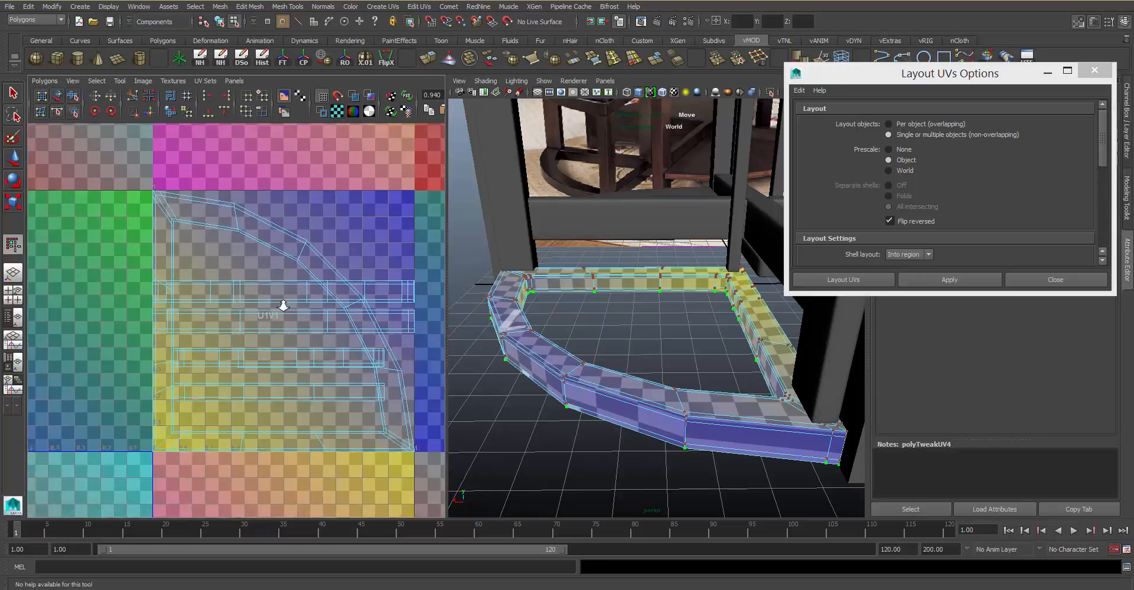
right_click_drag(283, 305, 264, 304, "alt")
middle_click_drag(325, 313, 216, 260, "alt")
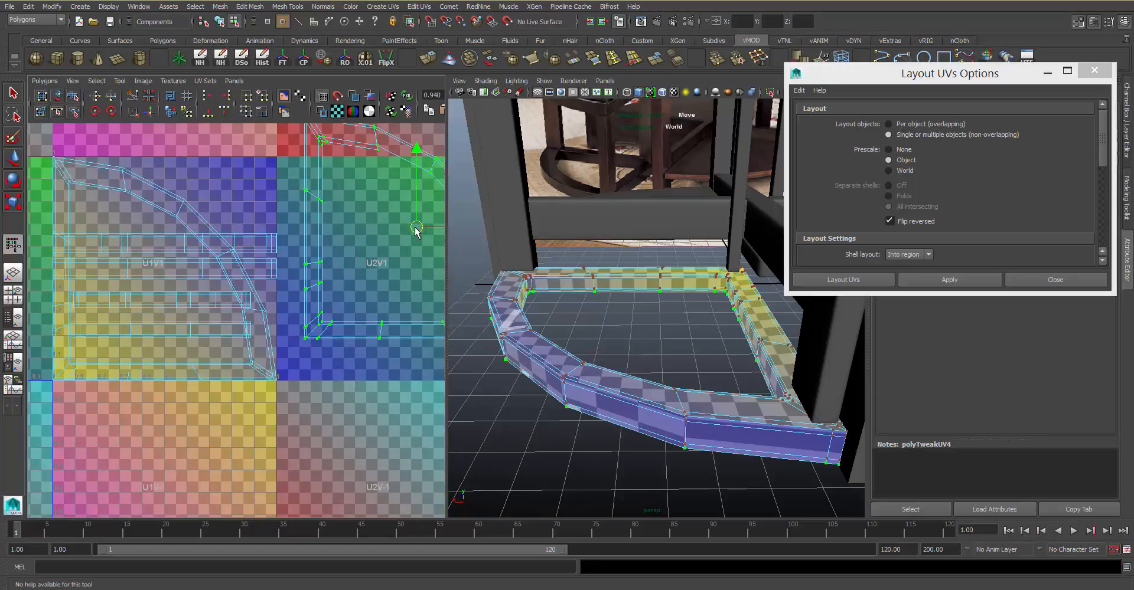
left_click_drag(415, 228, 400, 269)
left_click(328, 280)
middle_click_drag(327, 280, 428, 305, "alt")
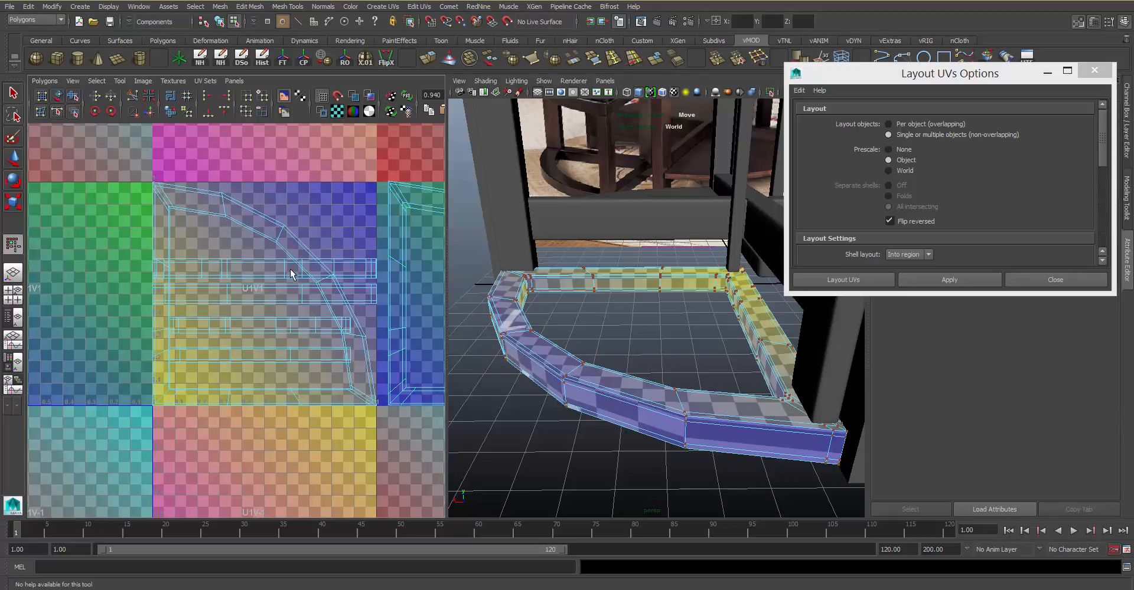
- Return to object selection, deselect the frame and save the scene
key("F8")
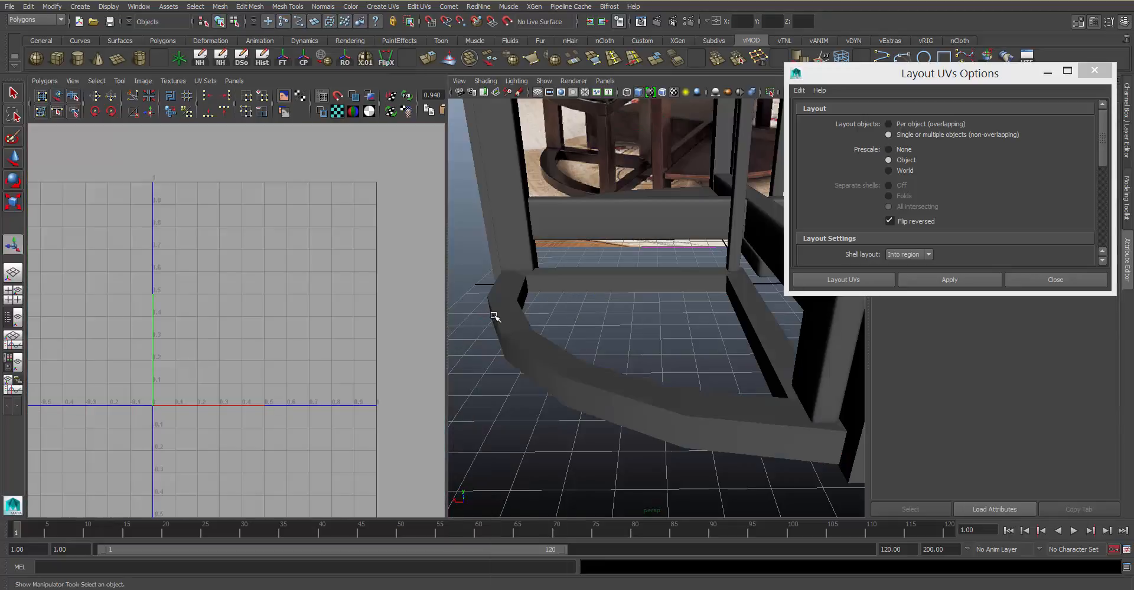
left_click(619, 314)
key("ctrl+s")
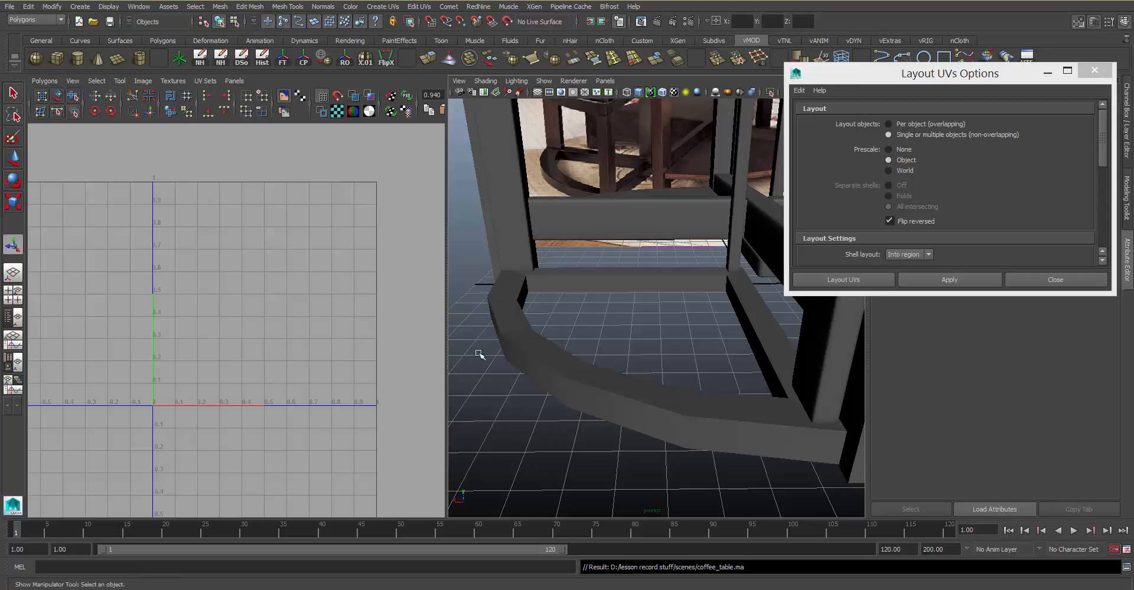
- Reselect the frame, try the automatic UV layout on its separated shells and undo it
left_click(519, 311)
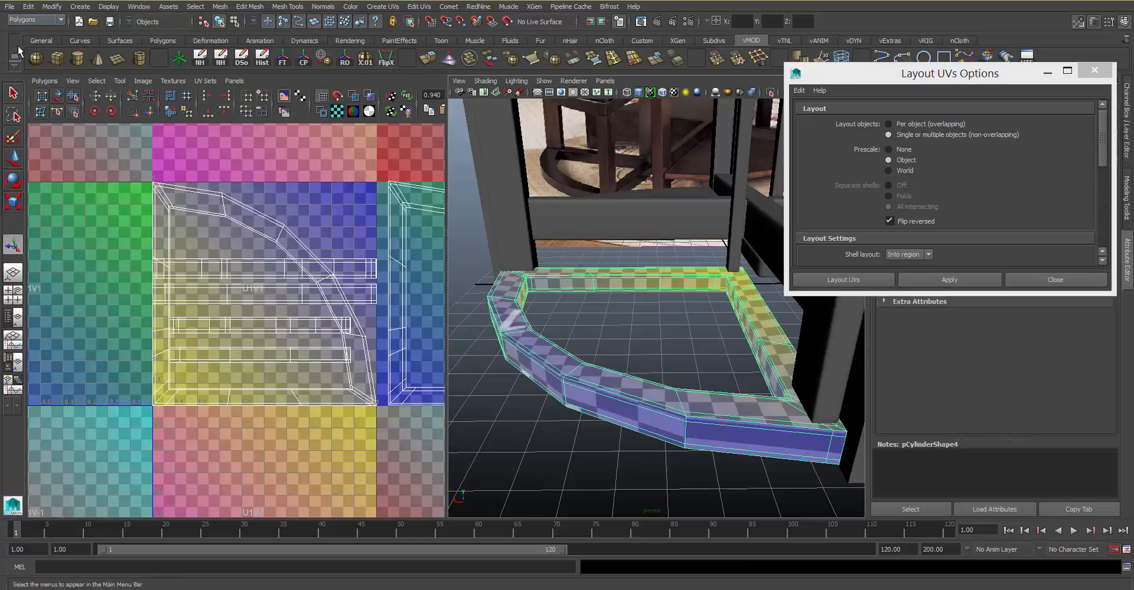
left_click(44, 81)
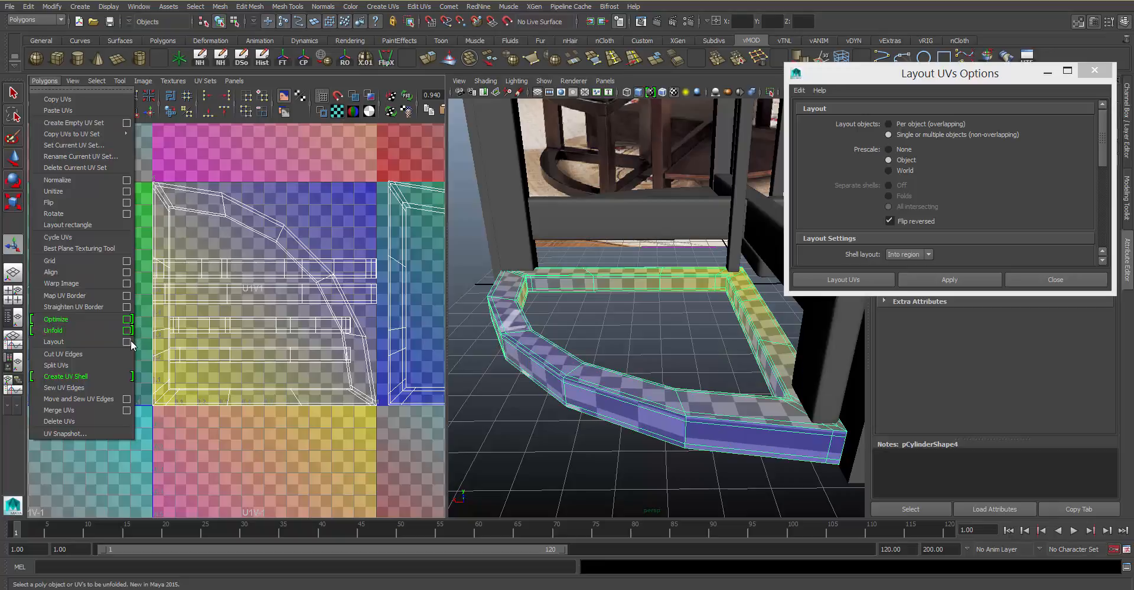
left_click(105, 341)
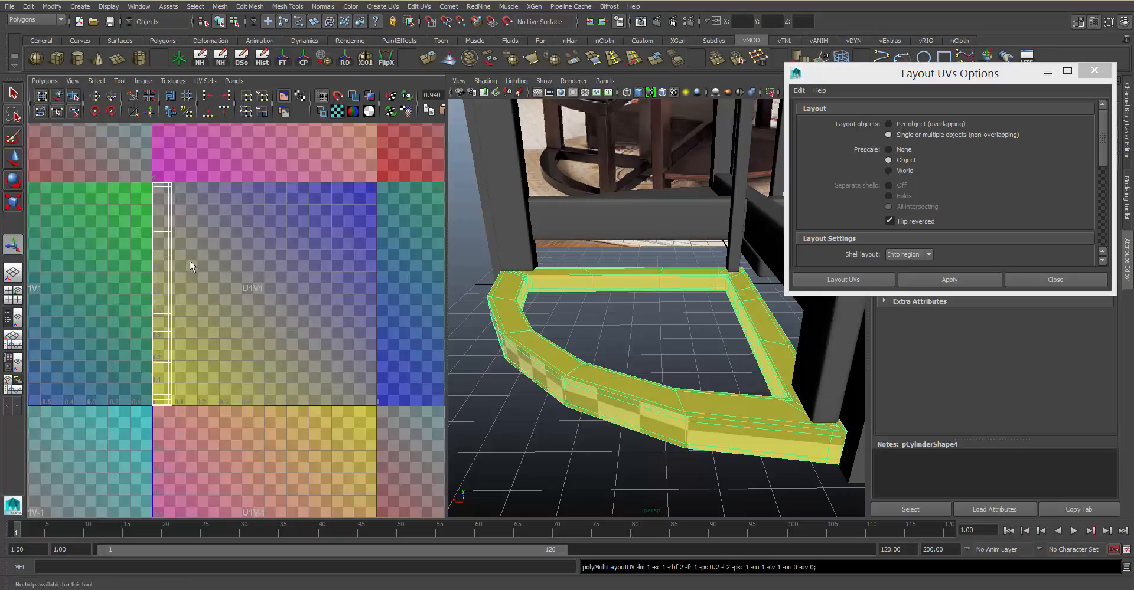
middle_click_drag(291, 206, 303, 192, "alt")
key("ctrl+z")
left_click(262, 56)
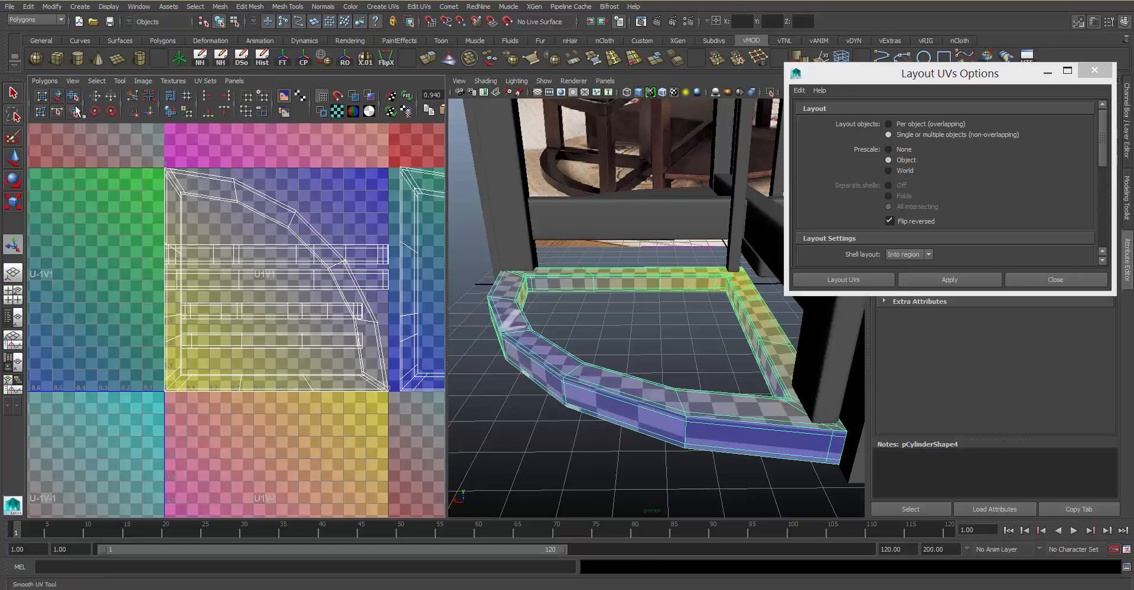
- Select the UVs of both quarter-circle shells, scale them down uniformly and place them side by side in the tile's upper half
scroll(313, 171, "down", 3)
right_click_drag(249, 208, 269, 212)
left_click(268, 210)
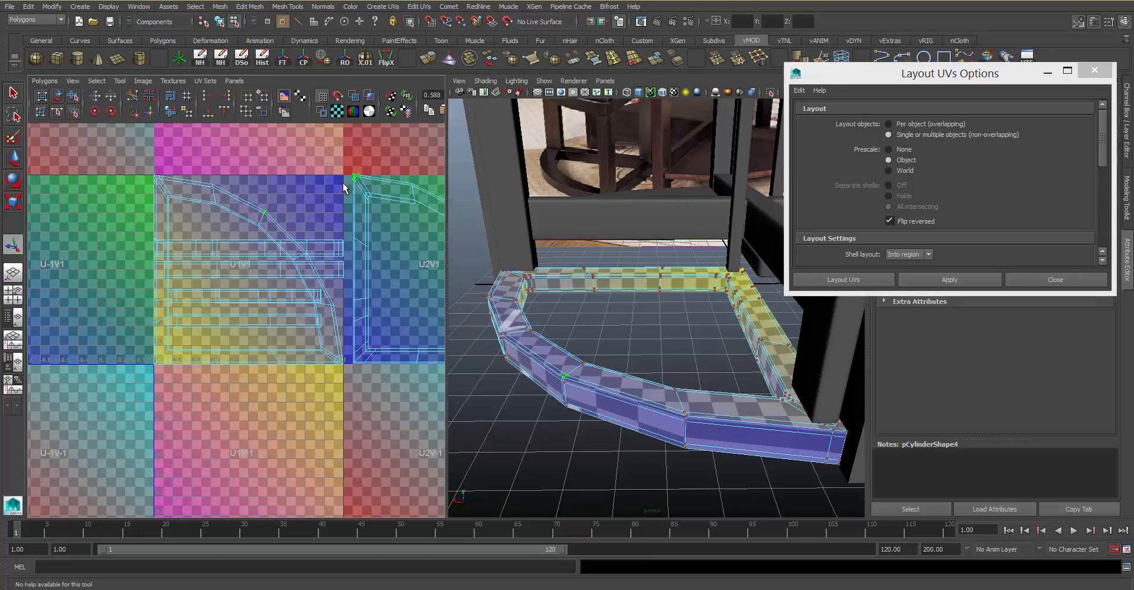
right_click_drag(351, 182, 392, 163, "ctrl")
key("r")
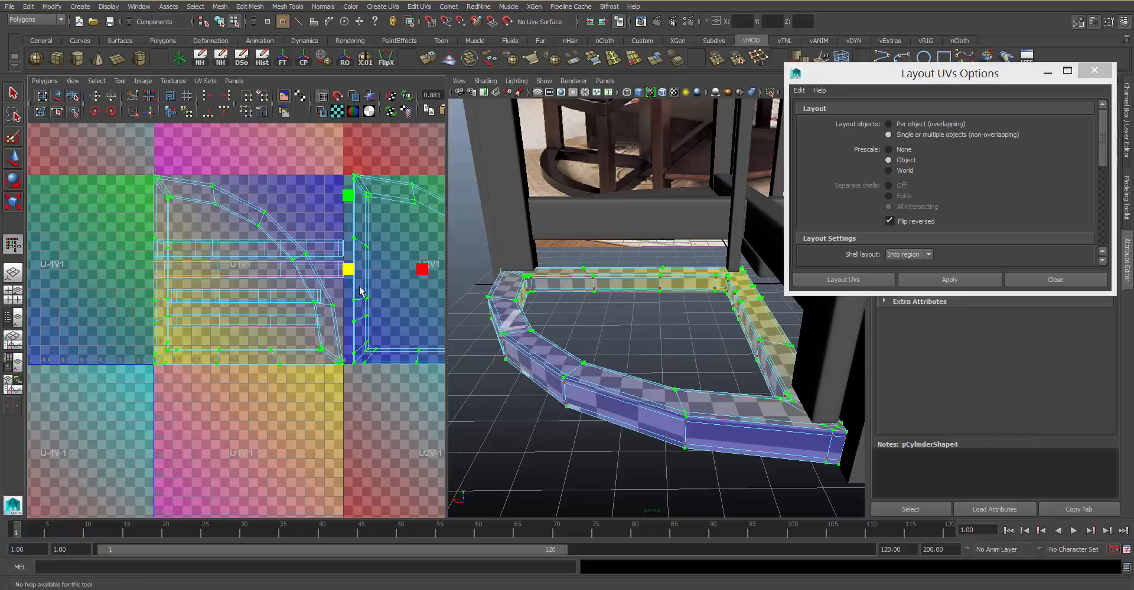
left_click_drag(351, 269, 248, 220)
key("w")
key("r")
key("w")
middle_click_drag(271, 208, 334, 218, "alt")
right_click_drag(334, 218, 375, 220, "alt")
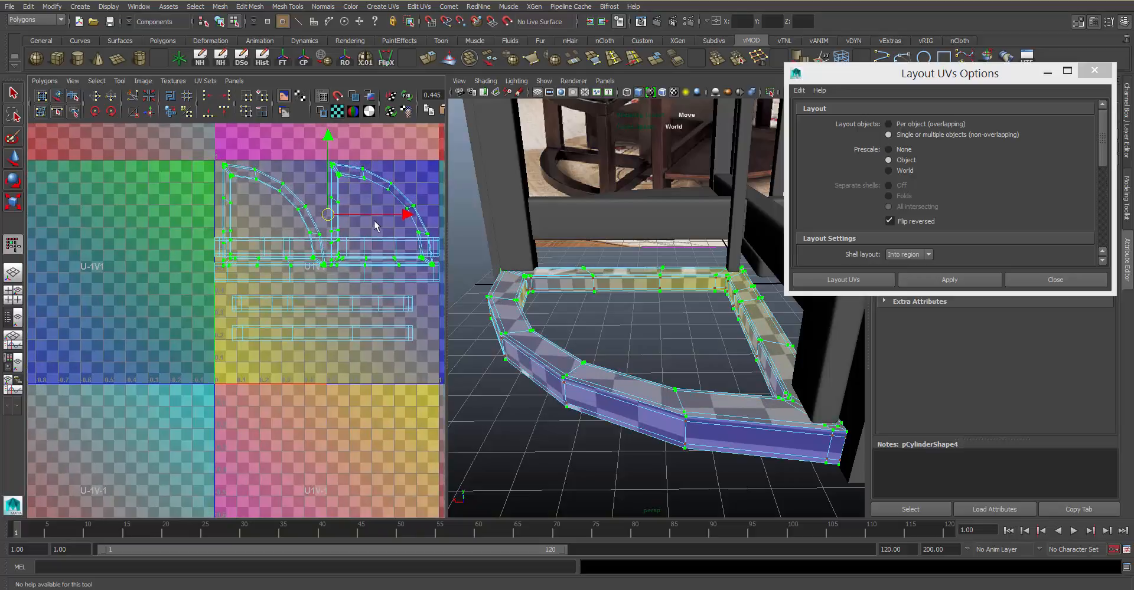
middle_click_drag(374, 225, 355, 217, "alt")
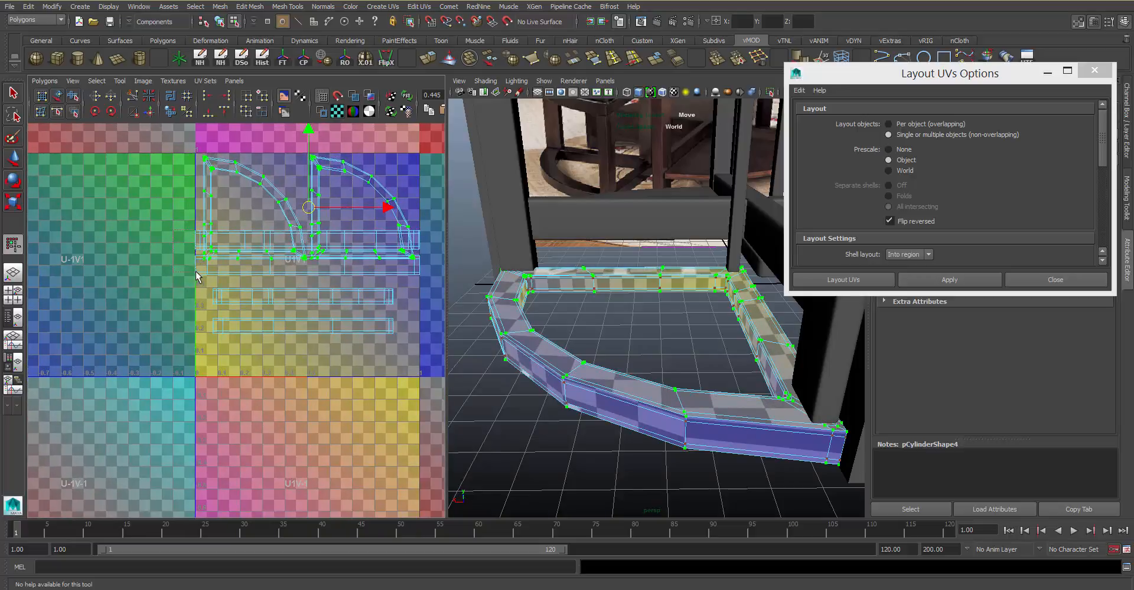
- Select the UVs of all the side-face strips, scale them down uniformly and place them below the quarter-circle shells
left_click_drag(196, 273, 209, 336)
right_click_drag(235, 306, 236, 278, "ctrl")
left_click_drag(310, 278, 307, 311)
key("r")
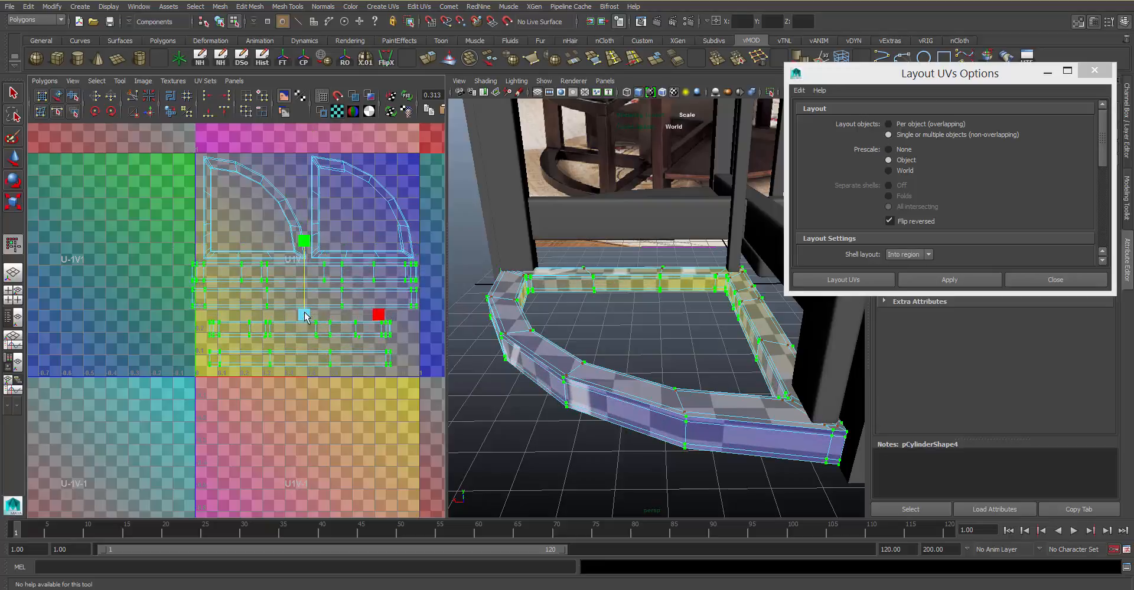
middle_click_drag(302, 310, 282, 315)
key("w")
left_click_drag(306, 313, 304, 320)
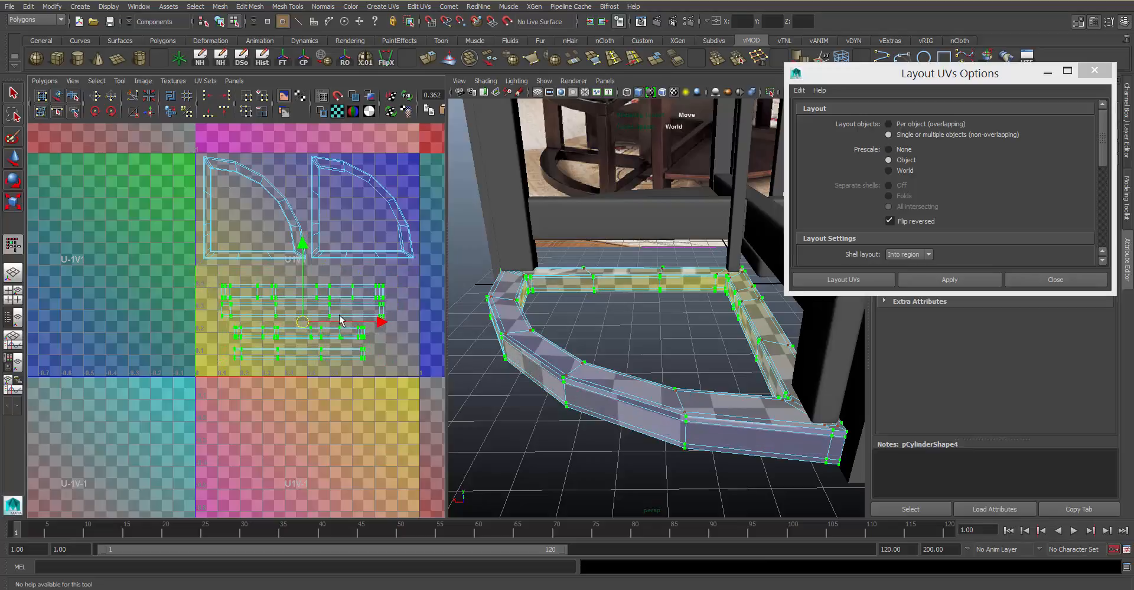
- Try unfolding the uppermost outer side strip with the Smooth UV tool and undo it
left_click(380, 328)
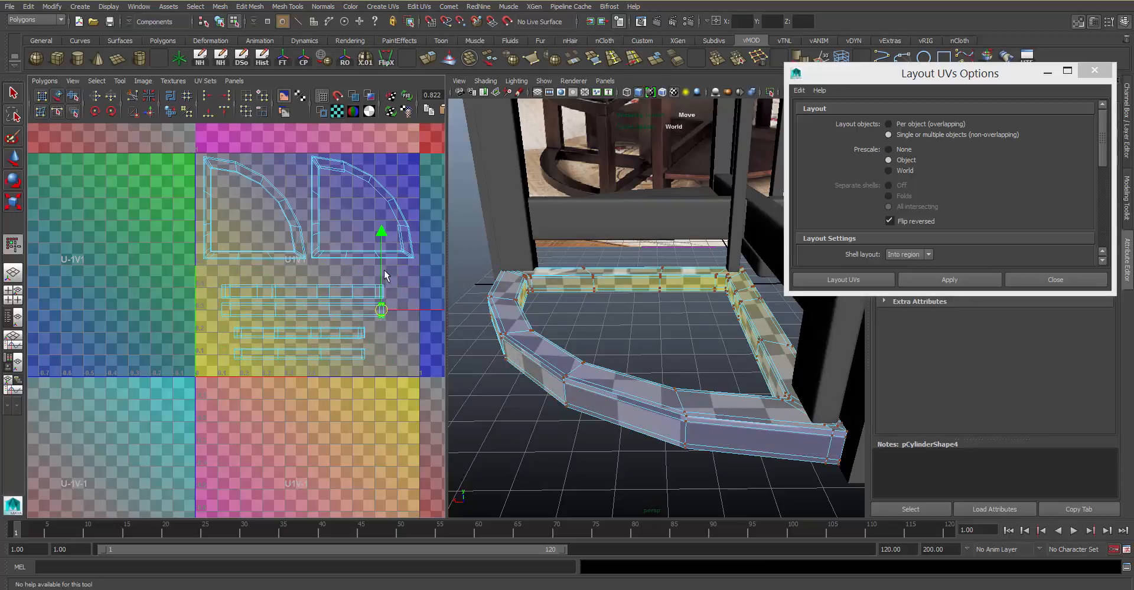
left_click(374, 291)
right_click_drag(380, 279, 412, 249, "ctrl")
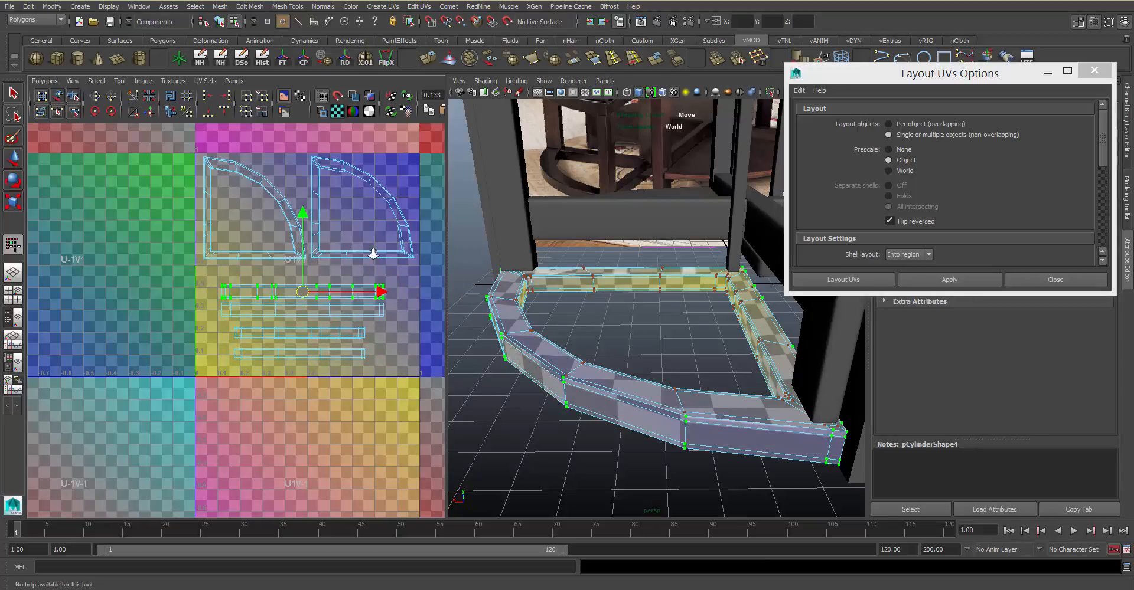
middle_click_drag(368, 248, 329, 275, "alt")
right_click_drag(329, 275, 306, 251, "alt")
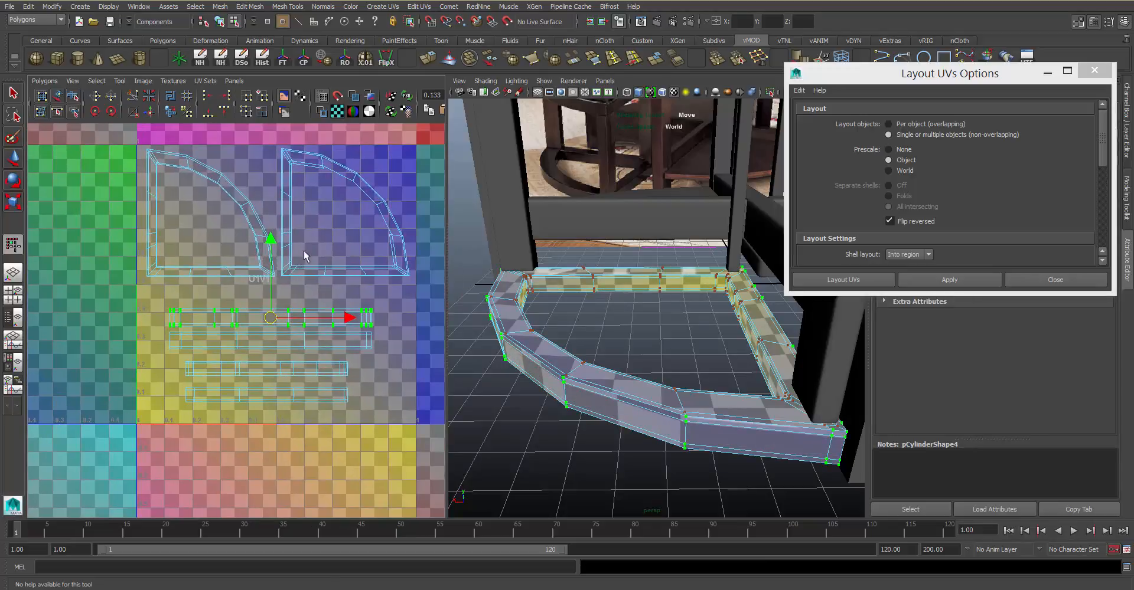
left_click(74, 96)
left_click_drag(149, 332, 372, 292)
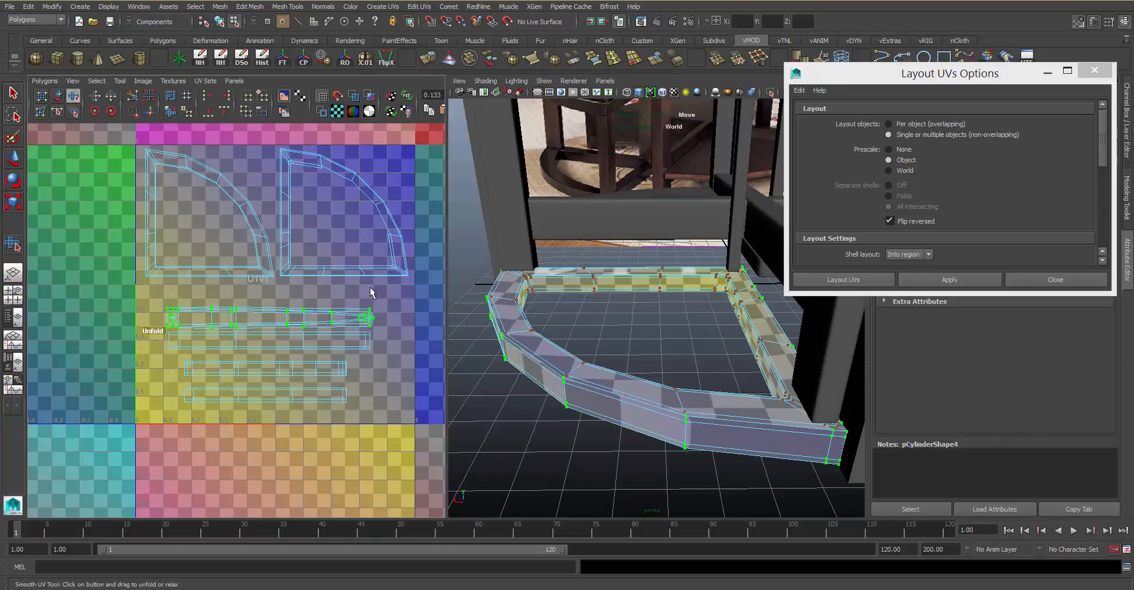
middle_click_drag(304, 254, 303, 235, "alt")
right_click_drag(303, 235, 314, 239, "alt")
mouse_move(314, 239)
middle_mouse_down("alt")
mouse_move(302, 242)
mouse_move(316, 231)
middle_mouse_up("alt")
key("ctrl+z")
- Select the vertical edge at the frame's corner between its curved and straight outer sides and cut the UVs along it
right_click_drag(316, 230, 322, 230, "alt")
middle_click_drag(323, 230, 329, 223, "alt")
left_click_drag(649, 260, 593, 199, "alt")
right_click_drag(640, 225, 641, 243)
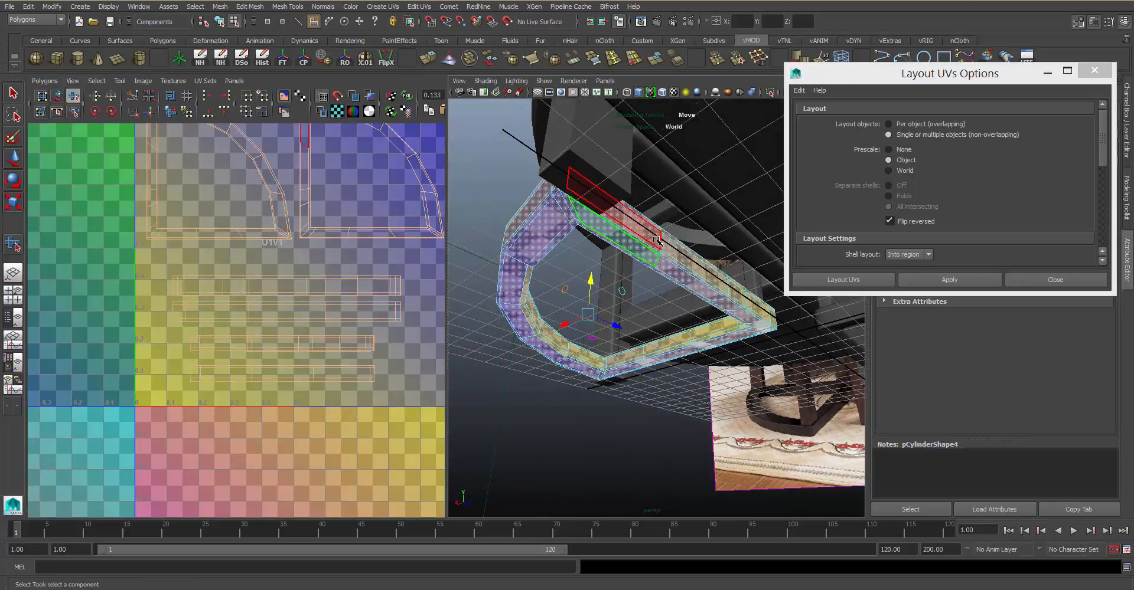
left_click_drag(638, 239, 631, 227, "alt")
left_click(302, 357)
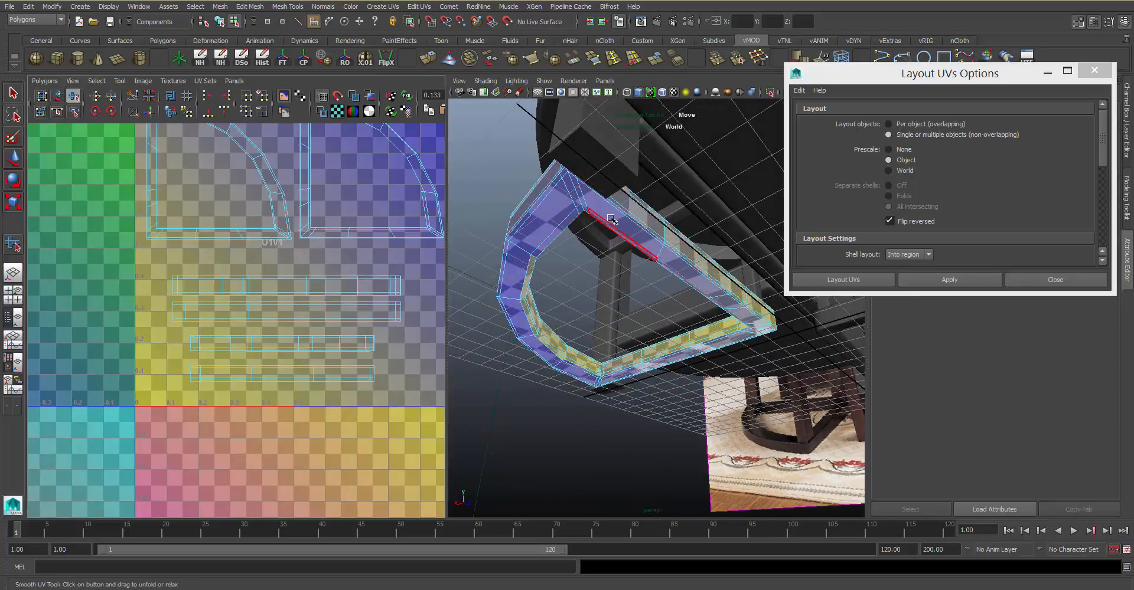
right_click_drag(614, 211, 607, 188)
left_click_drag(606, 187, 685, 204, "alt")
scroll(709, 183, "up", 4)
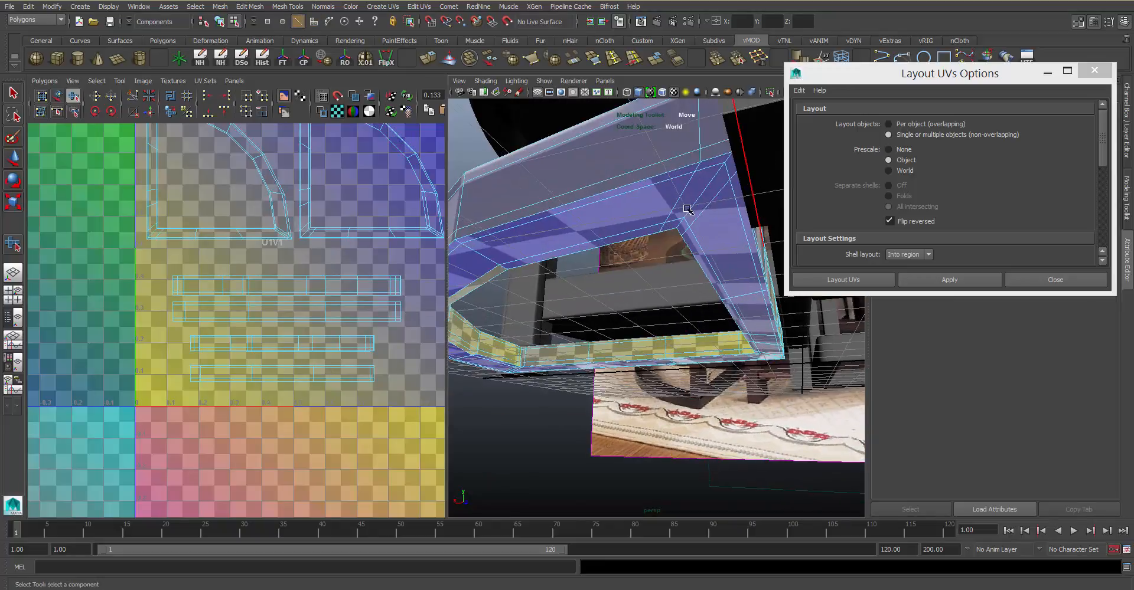
left_click(728, 117)
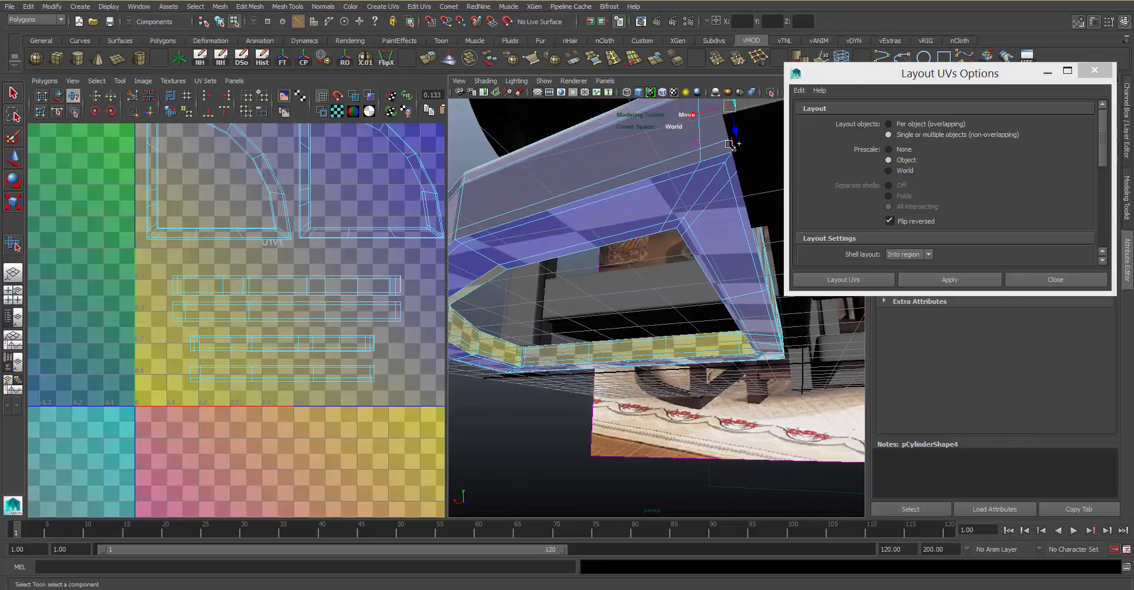
left_click(727, 150)
key("ctrl+z")
left_click_drag(736, 149, 742, 166, "alt")
middle_click_drag(742, 166, 663, 165, "alt")
left_click_drag(662, 163, 701, 186, "alt")
left_click(754, 179, "shift")
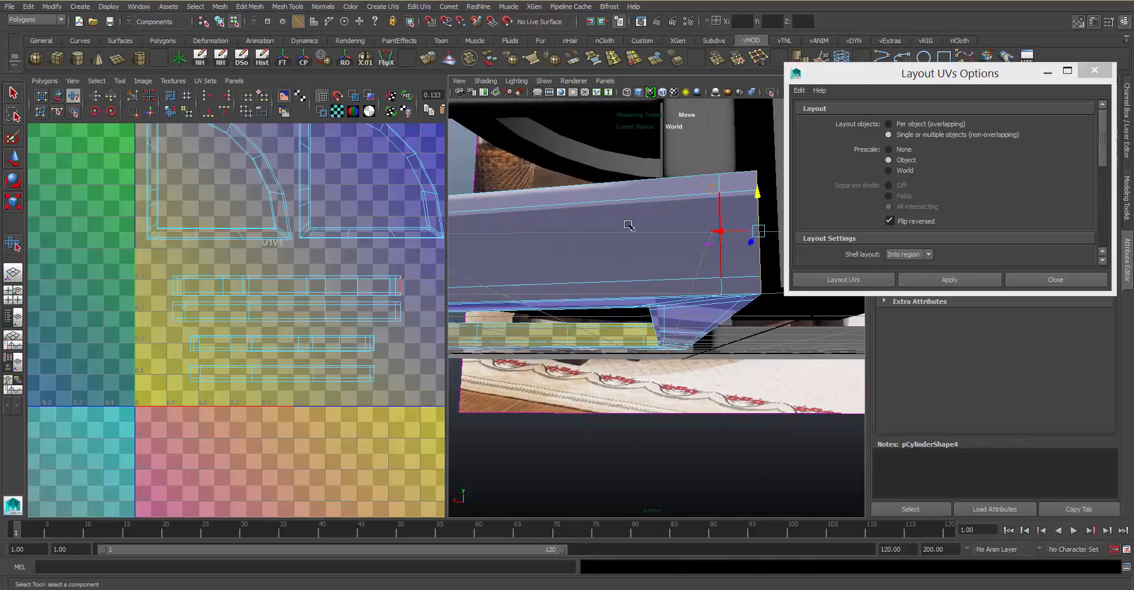
left_click(133, 95)
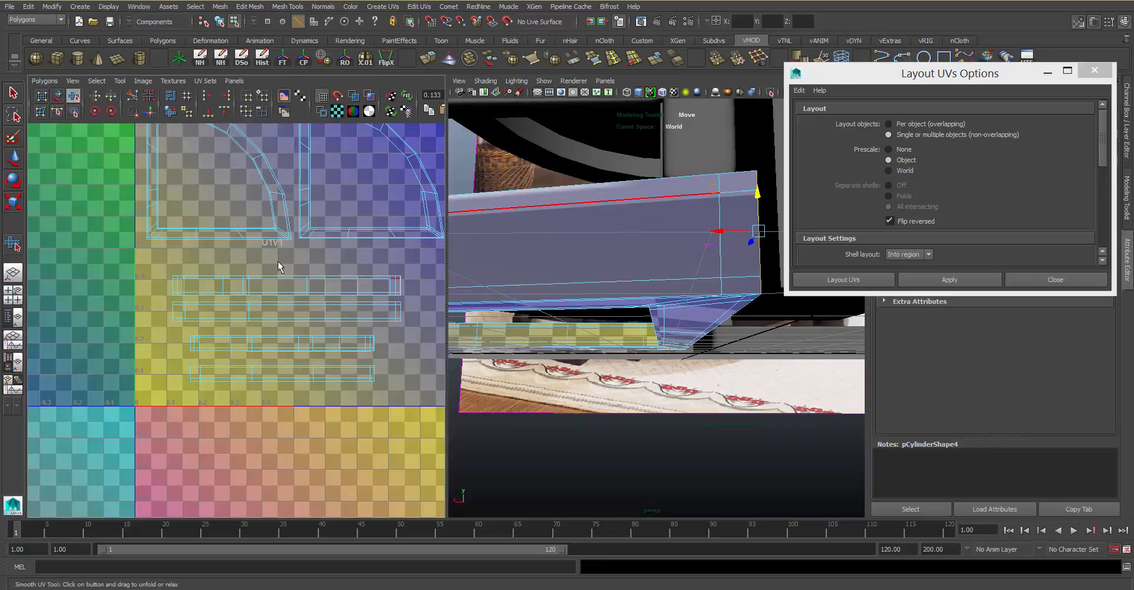
- Select the UVs of the curved outer side in the uppermost strip and move them up, off the overlapping straight side
right_click_drag(642, 193, 713, 187)
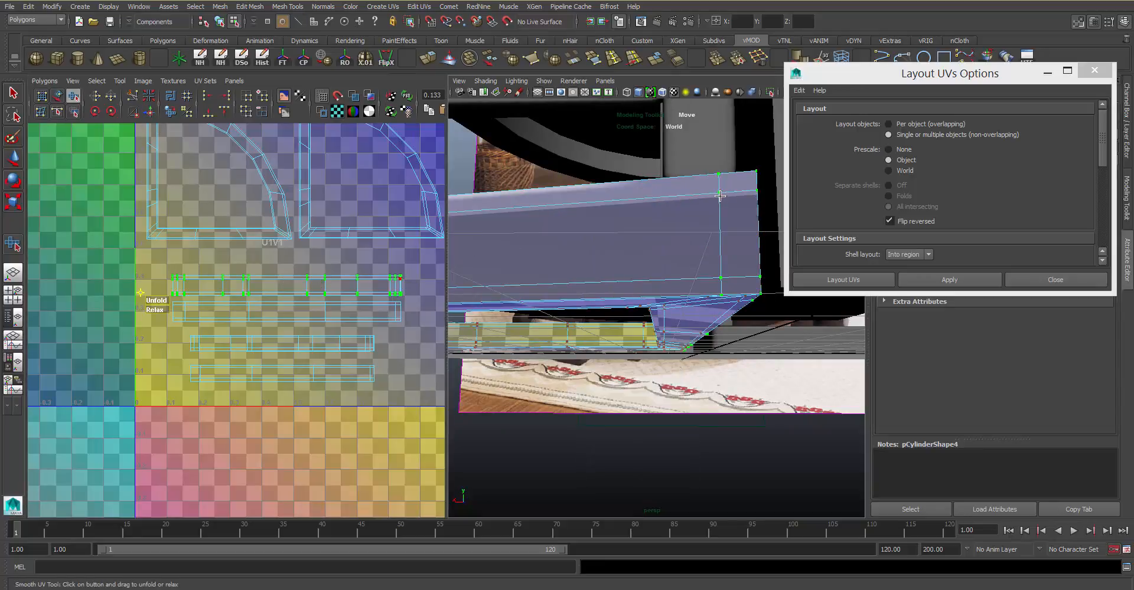
right_click_drag(332, 323, 406, 275)
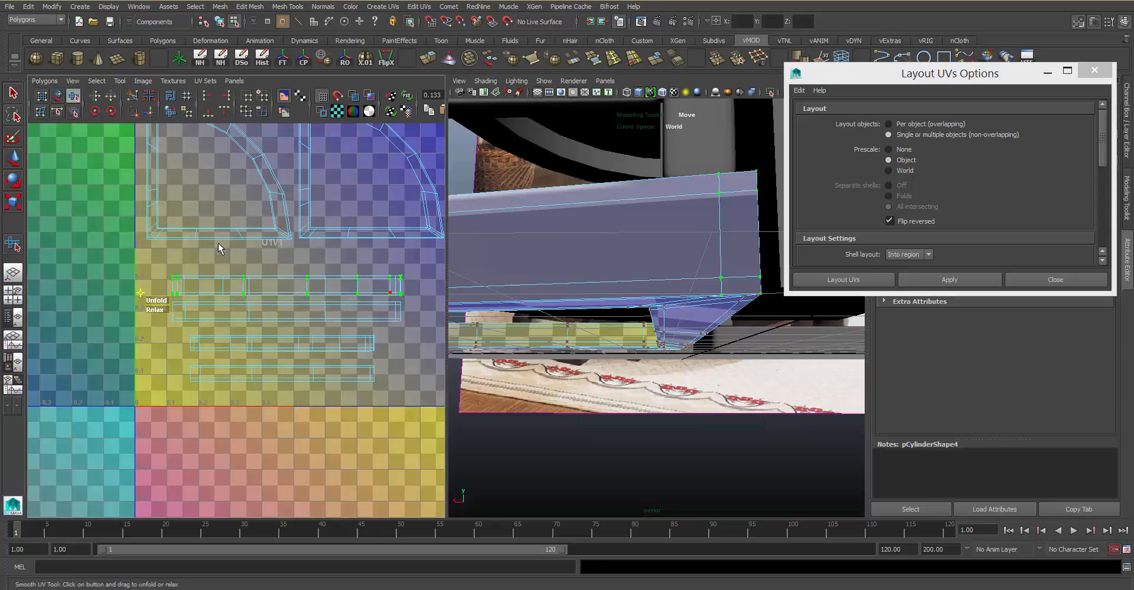
key("w")
left_click_drag(289, 213, 298, 189)
- Select the UVs left behind at the end of the curved outer side's strip and move them up towards the rest
left_click_drag(411, 273, 394, 282)
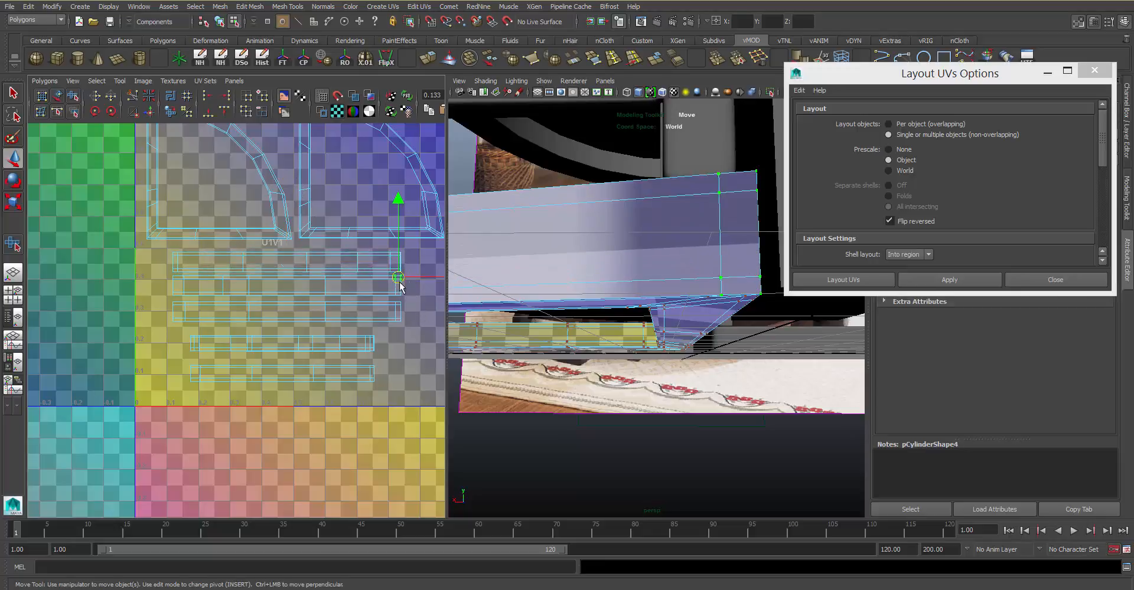
scroll(434, 255, "down", 2)
right_click_drag(686, 232, 610, 172, "alt")
left_click_drag(610, 172, 456, 215, "alt")
left_click_drag(376, 292, 377, 276)
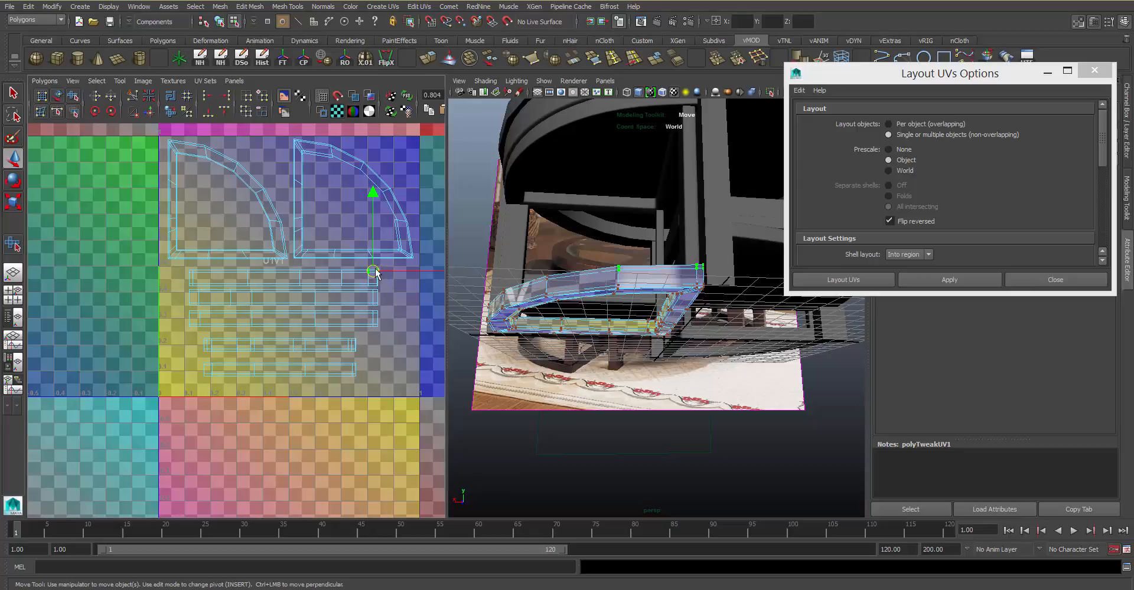
- Unfold the whole UV shell of the curved outer side with the Smooth UV tool and return to object selection
right_click_drag(377, 273, 425, 232, "ctrl")
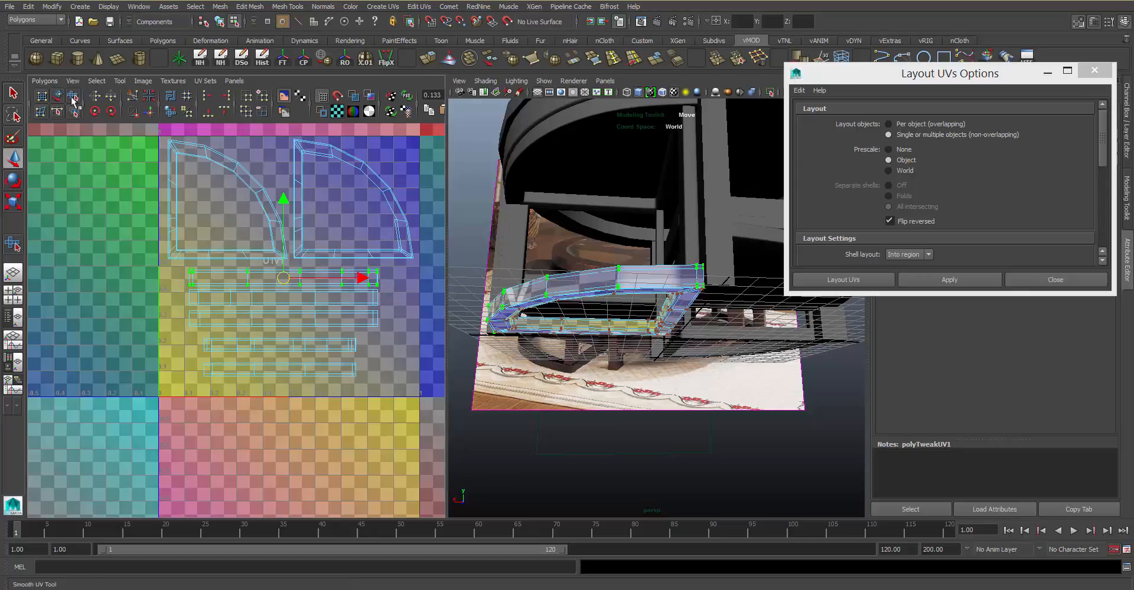
left_click(78, 96)
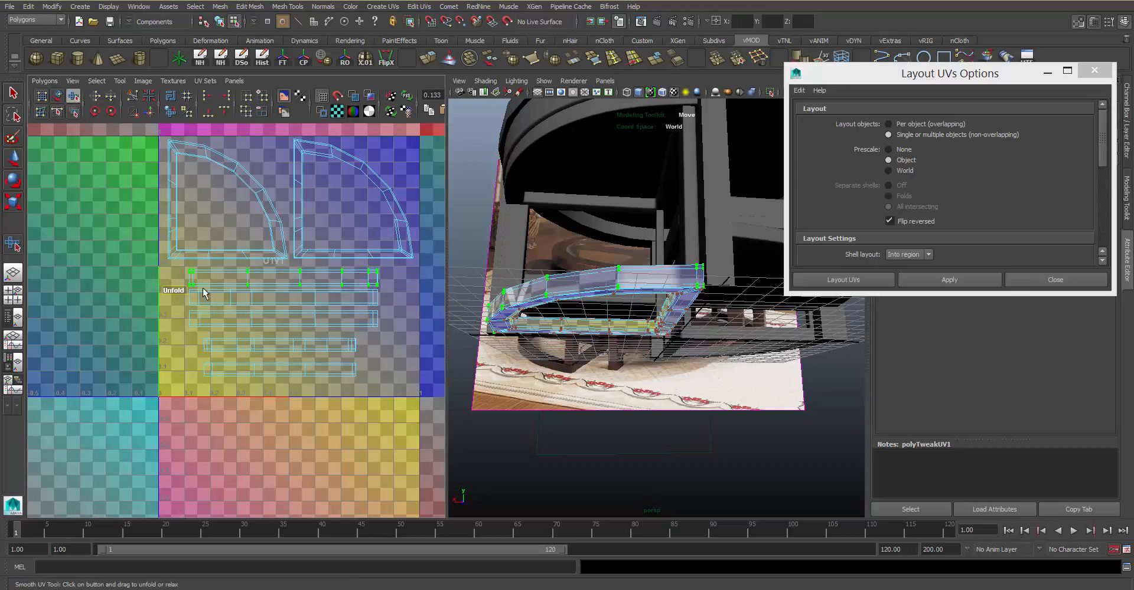
left_click_drag(204, 293, 338, 278)
middle_click_drag(364, 282, 398, 287, "alt")
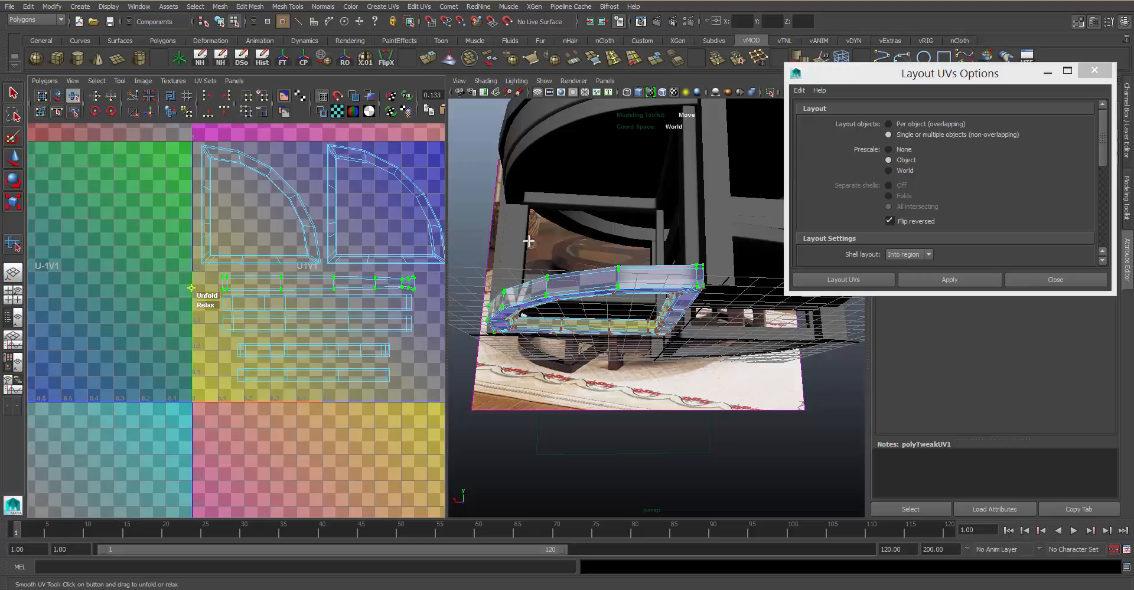
left_click_drag(591, 236, 625, 260, "alt")
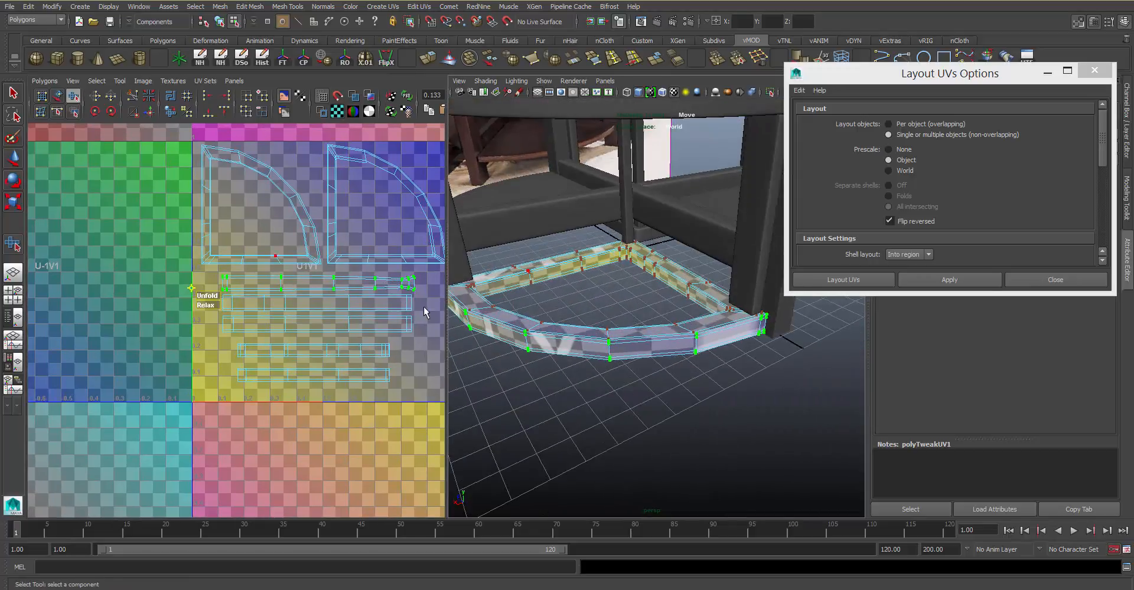
right_click_drag(512, 268, 522, 263)
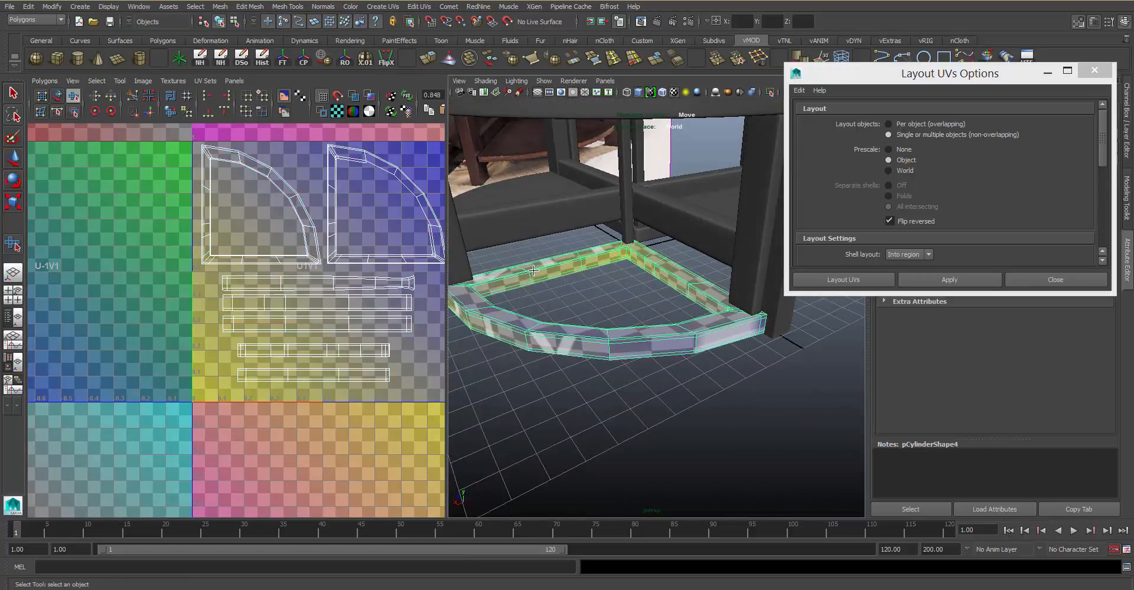
- Duplicate the unwrapped quarter-circle bottom frame and move the copy straight up to sit beneath the curved apron under the tabletop
left_click(574, 285)
left_click_drag(638, 299, 618, 195, "alt")
left_click(618, 192)
left_click(637, 219)
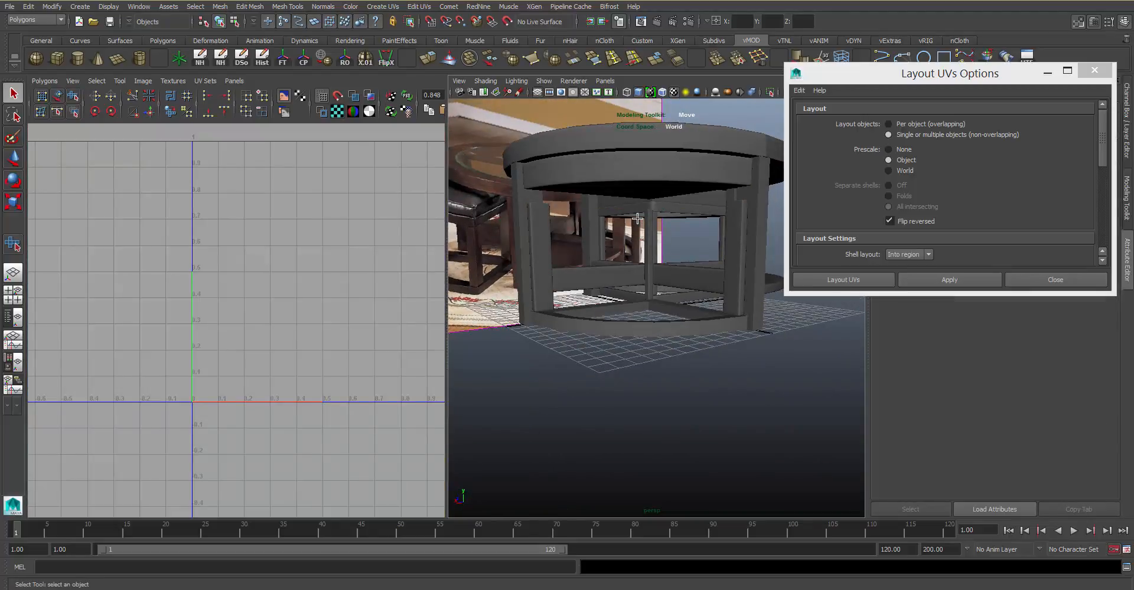
left_click(643, 320)
left_click(630, 321)
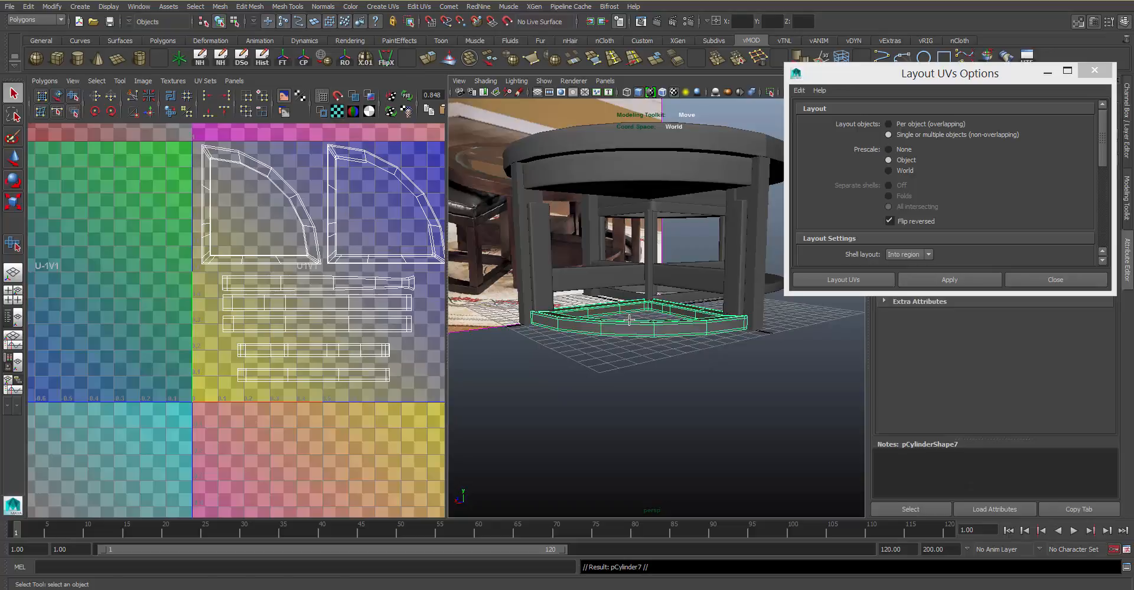
key("w")
left_click_drag(651, 249, 672, 154)
right_click_drag(620, 220, 645, 212, "alt")
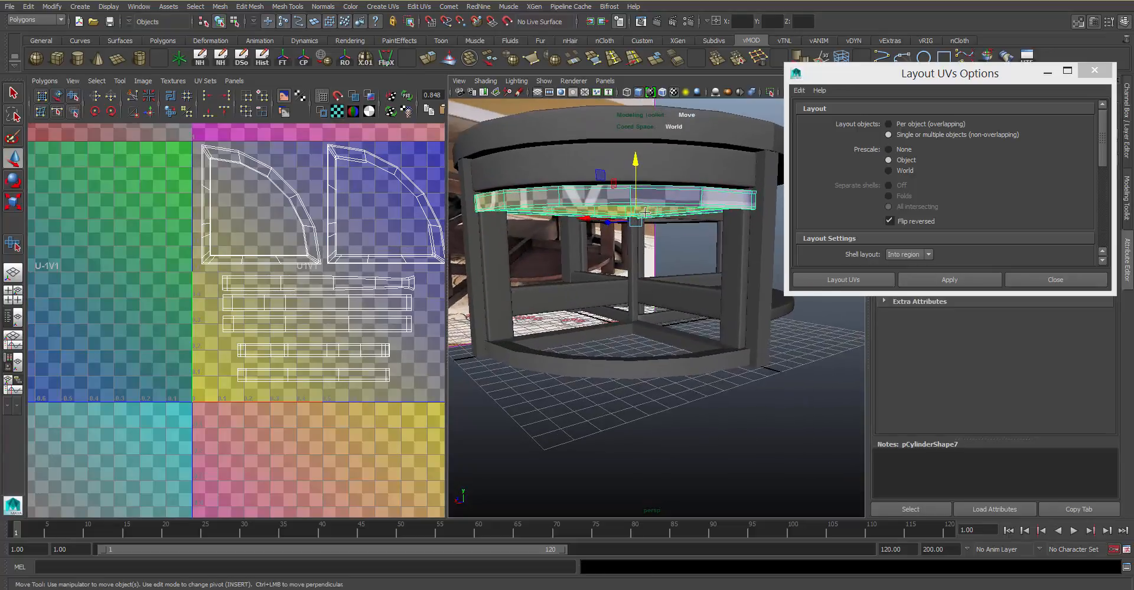
left_click_drag(633, 165, 655, 158)
- Select the curved apron under the tabletop and generate new UV shells for it with automatic mapping
left_click(672, 168)
left_click_drag(539, 237, 572, 243, "alt")
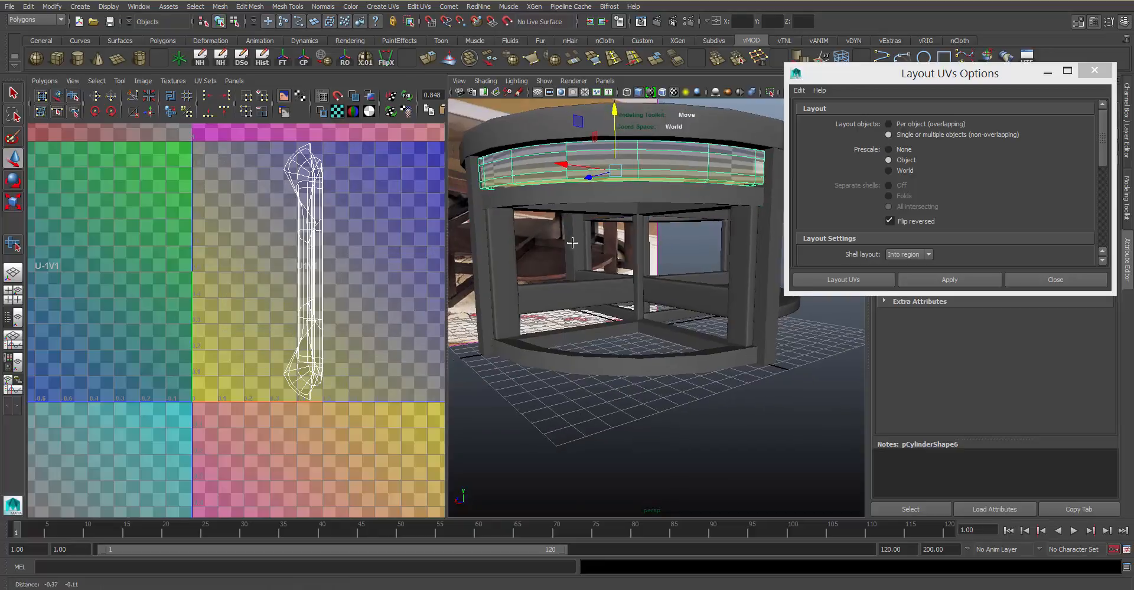
right_click_drag(571, 243, 565, 205, "alt")
left_click_drag(565, 205, 623, 193, "alt")
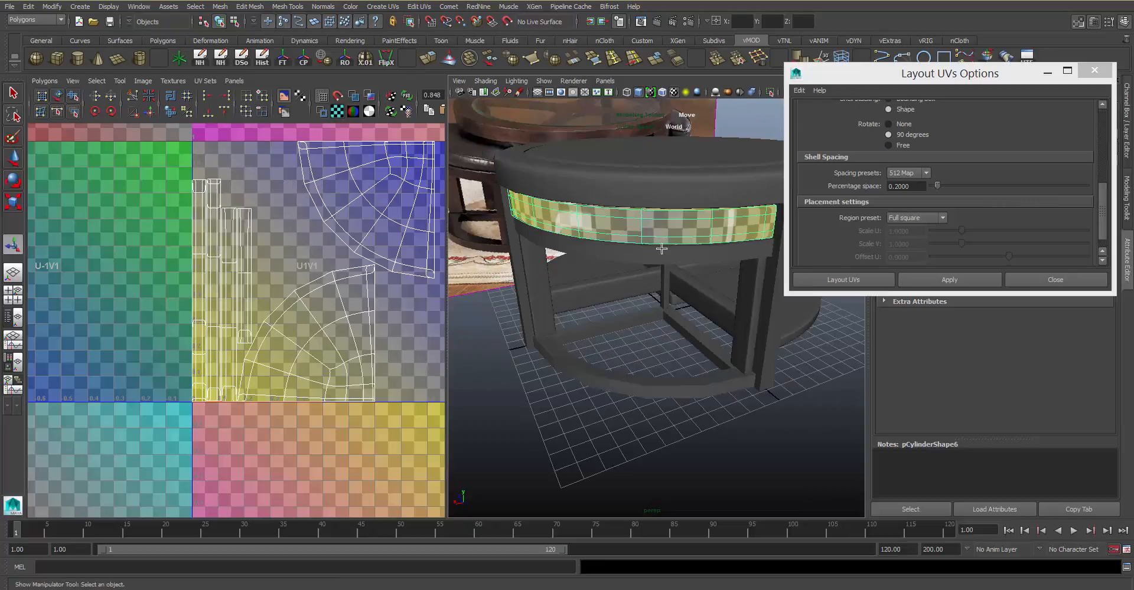
left_click_drag(672, 233, 706, 294, "alt")
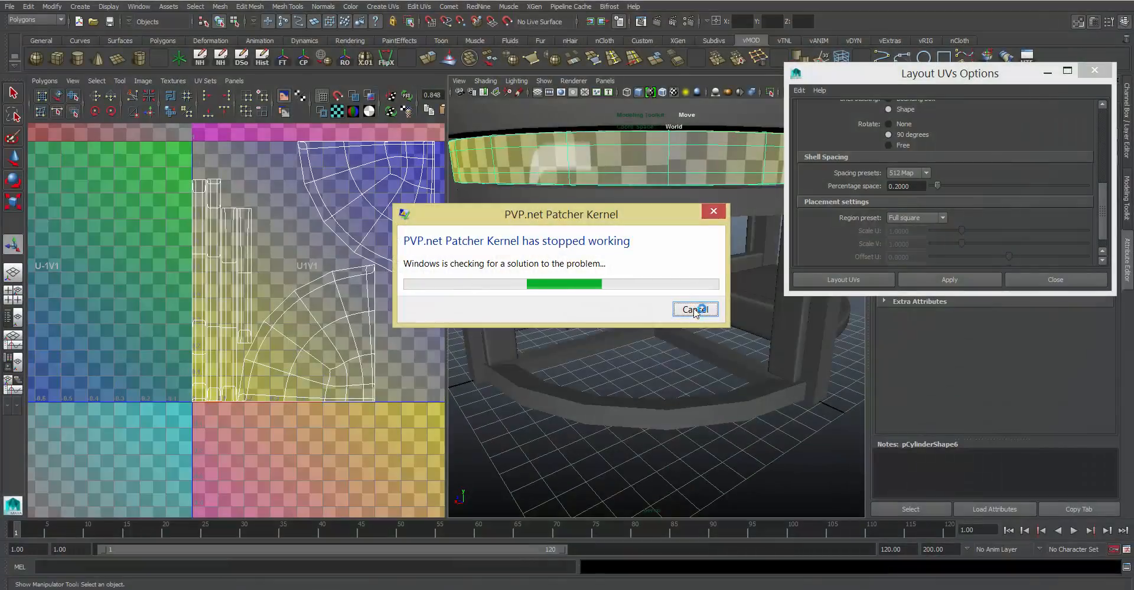
- Dismiss the PVP.net Patcher Kernel crash dialog and select the horizontal rail between the table's inner legs
left_click(688, 308)
left_click_drag(713, 270, 668, 301, "alt")
left_click(671, 300)
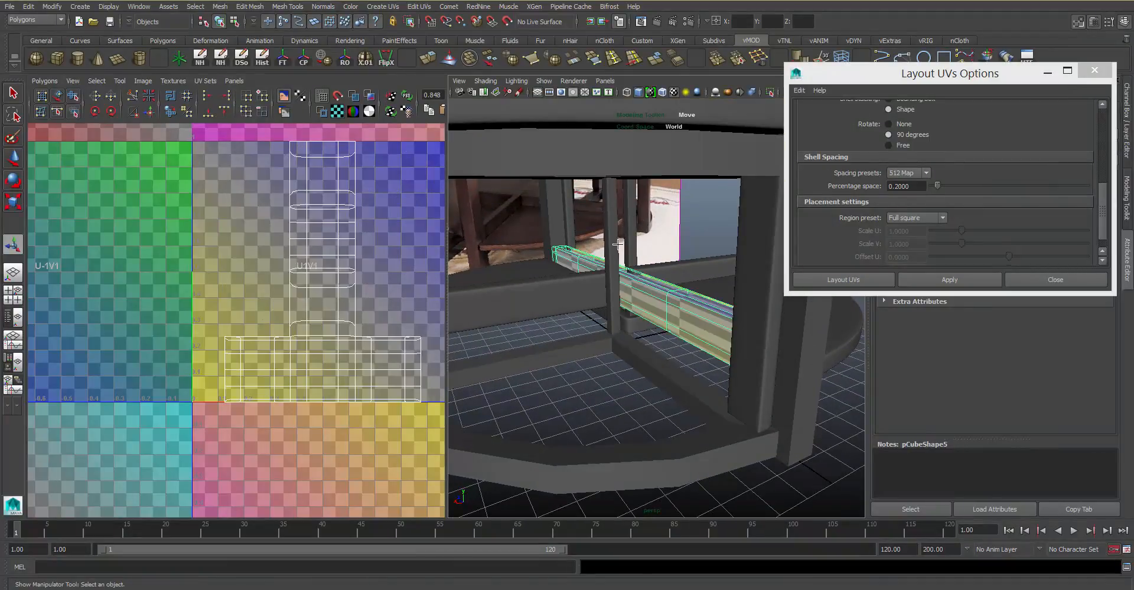
- Turn off smooth preview on the selected crossbar and isolate it in the perspective view
key("1")
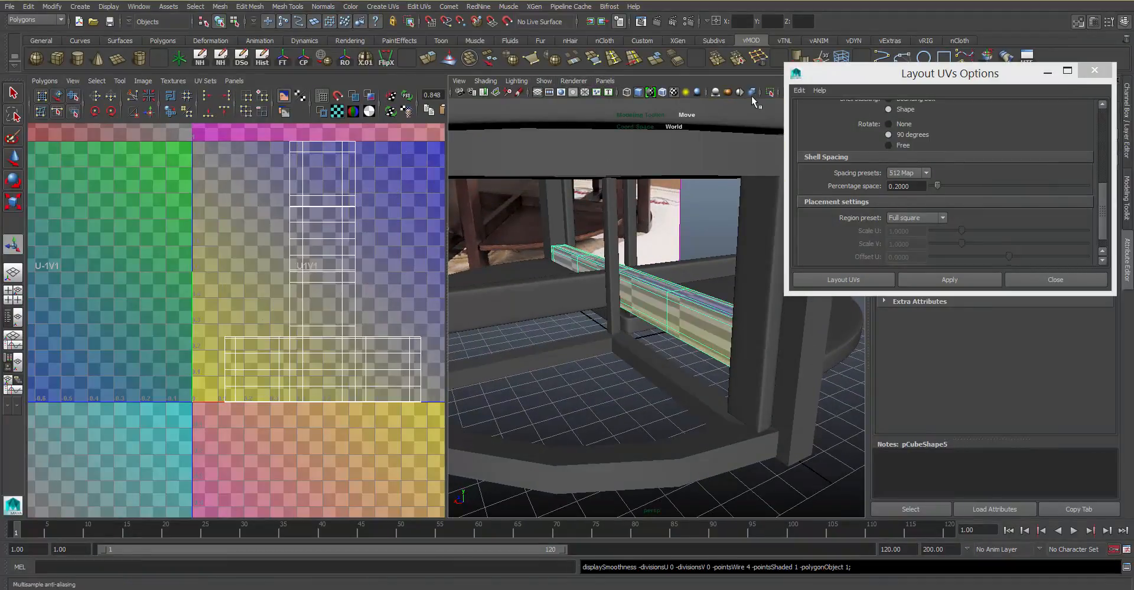
left_click(1094, 72)
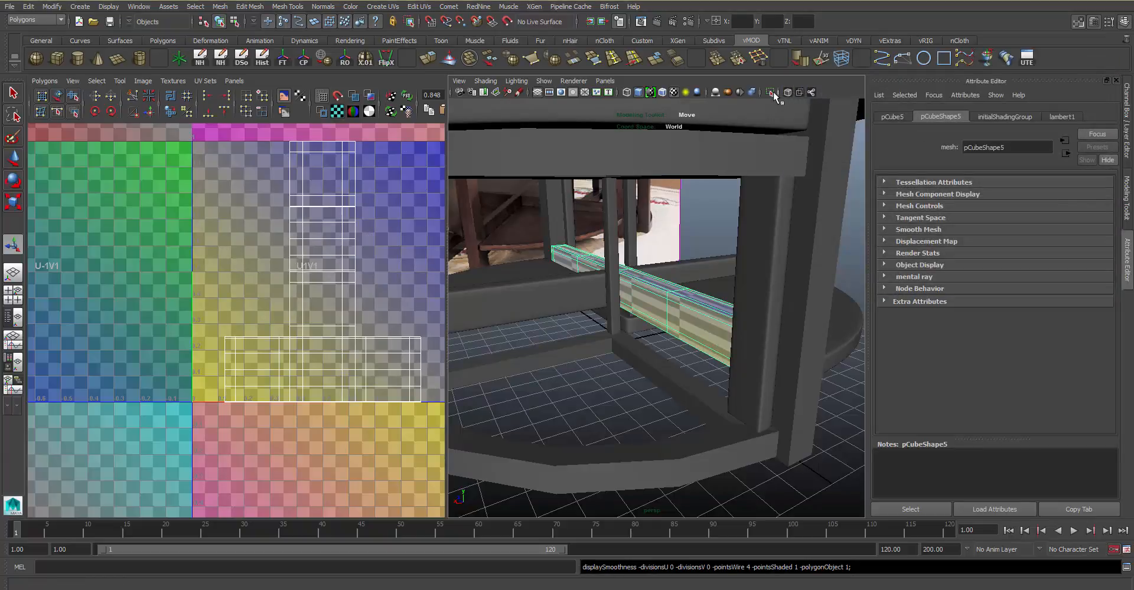
left_click(770, 92)
left_click_drag(750, 195, 673, 206, "alt")
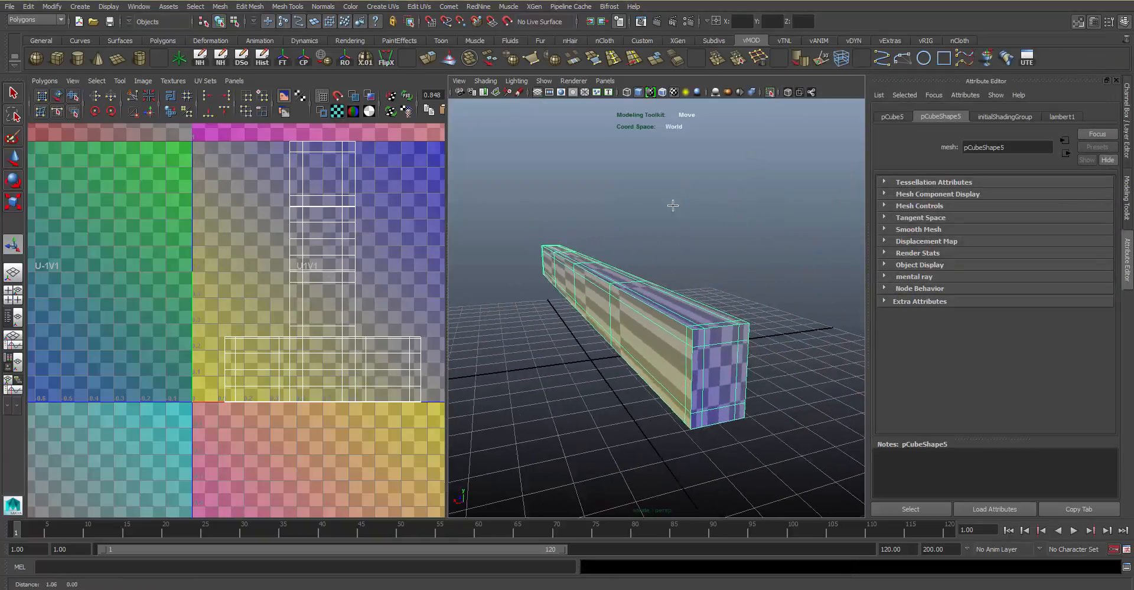
middle_click_drag(673, 206, 666, 204, "alt")
- Apply planar UV mapping to the whole isolated crossbar, projected from the Y axis
left_click(376, 9)
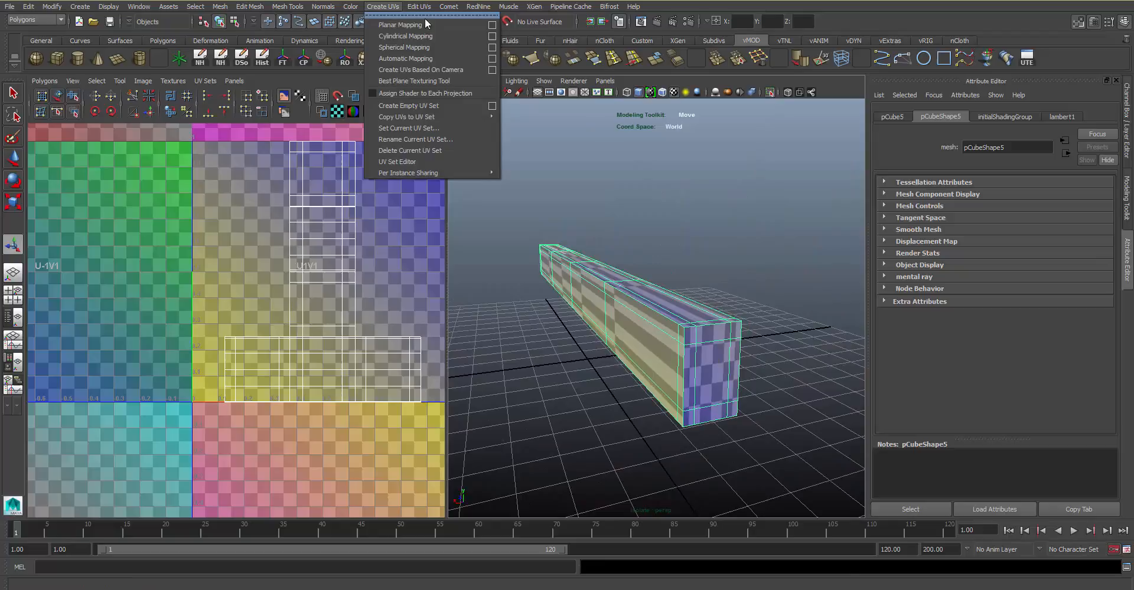
left_click(495, 23)
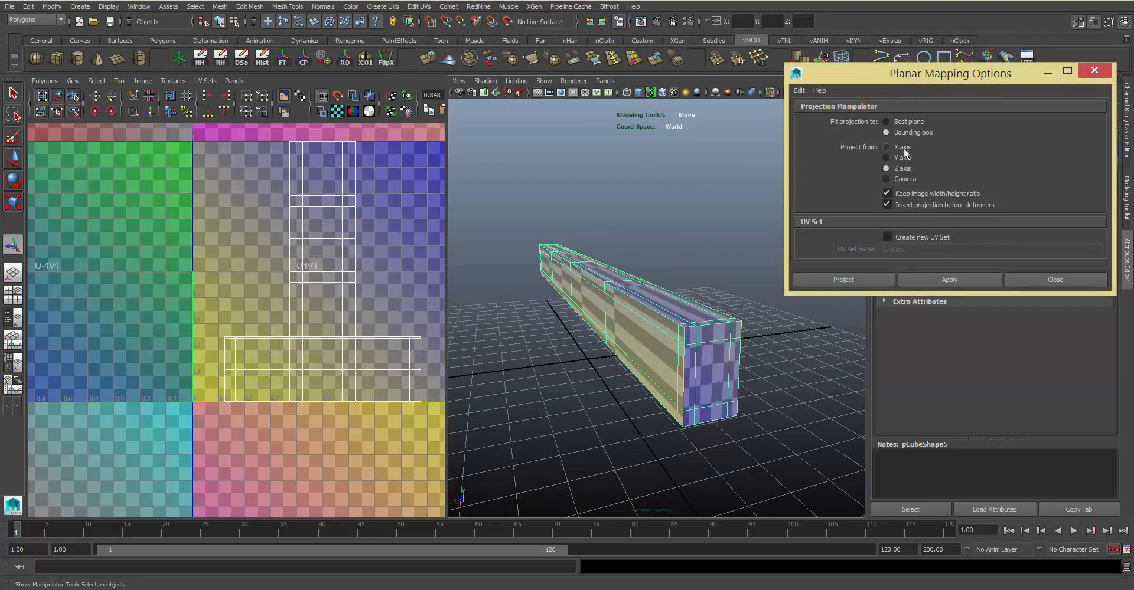
left_click(948, 279)
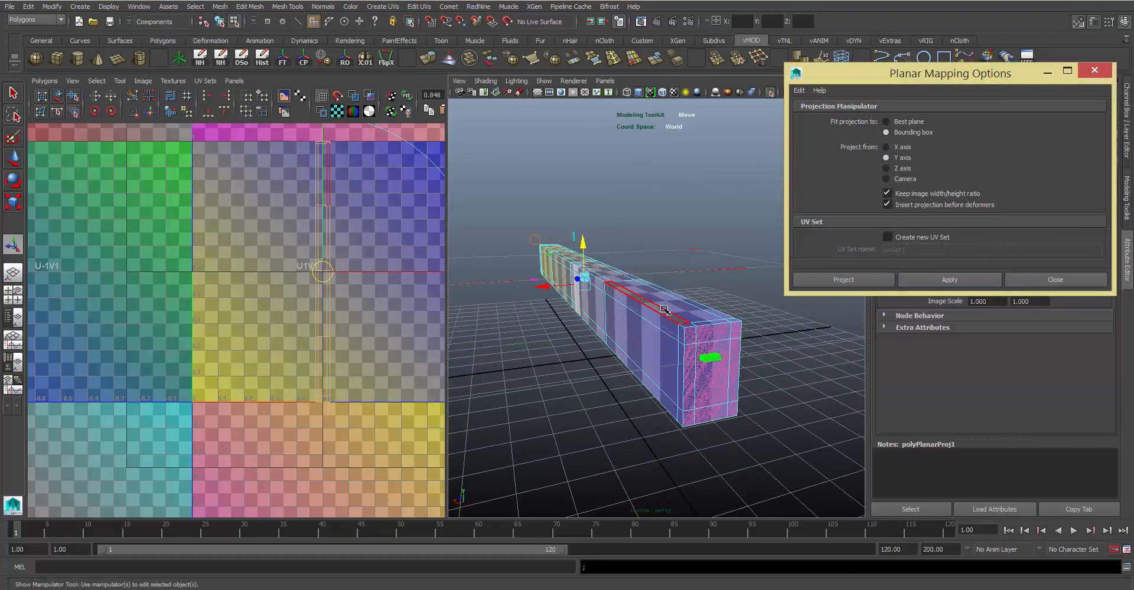
- Select the crossbar's end faces and planar-map them from the Z axis
right_click_drag(679, 354, 709, 358)
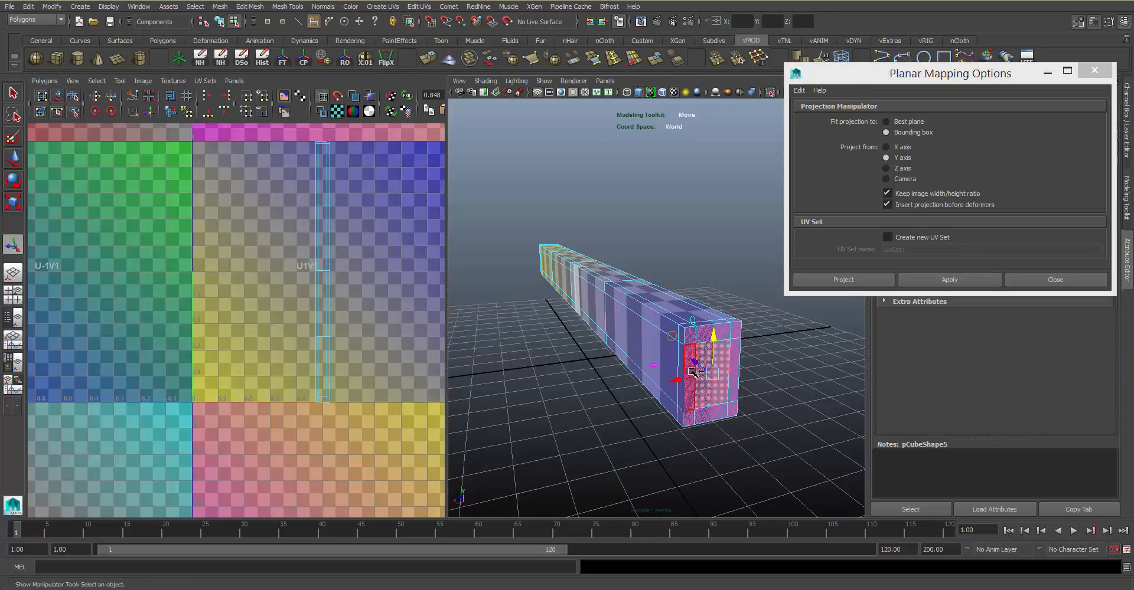
left_click(584, 277)
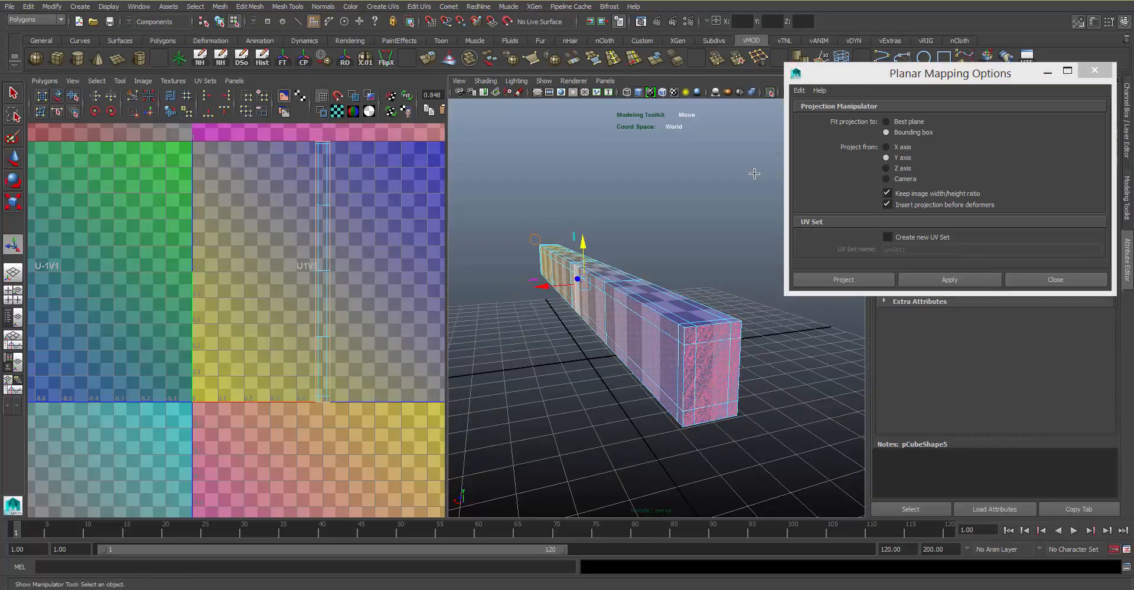
left_click(906, 170)
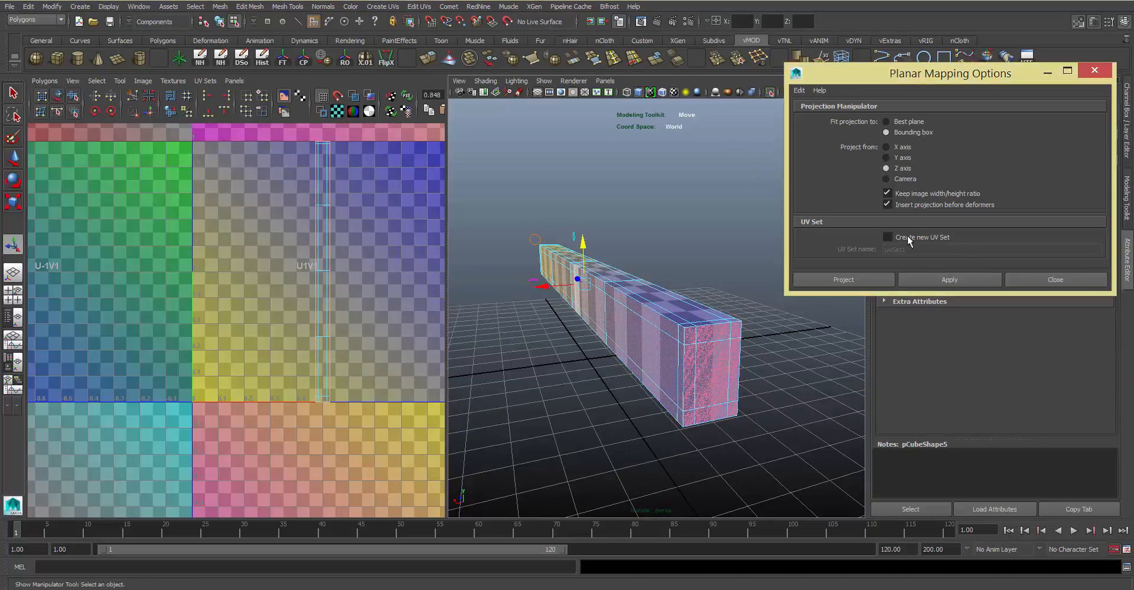
left_click(931, 282)
- Select the crossbar's long vertical side faces and planar-map them from the X axis
left_click_drag(682, 268, 744, 278, "alt")
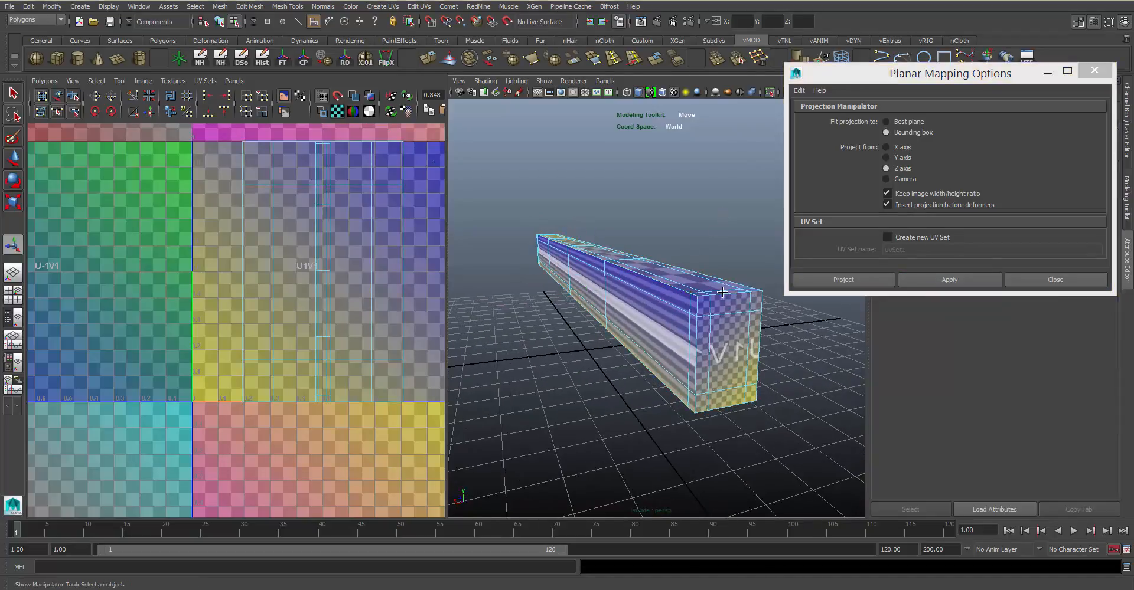
scroll(761, 340, "up", 5)
scroll(760, 340, "down", 3)
left_click_drag(761, 340, 638, 329, "alt")
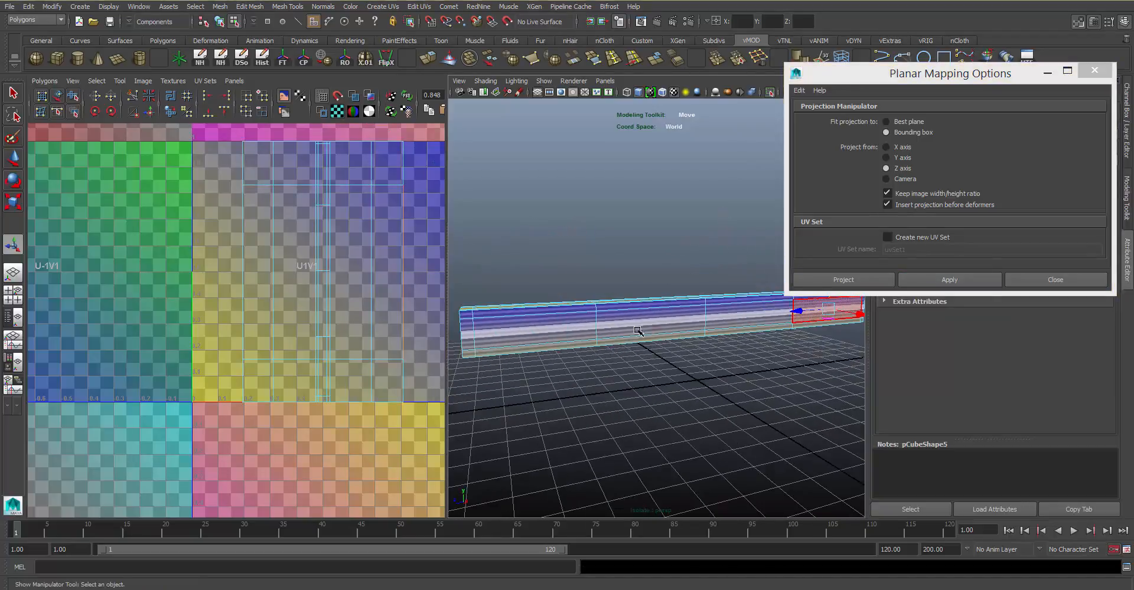
left_click_drag(551, 341, 595, 302, "alt")
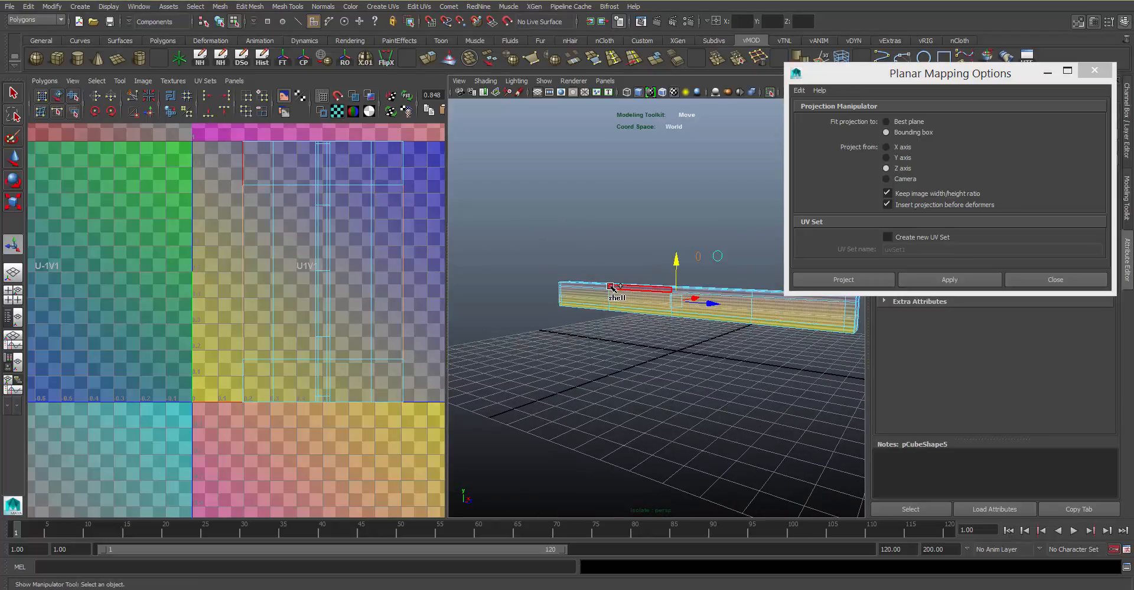
left_click_drag(554, 270, 670, 251, "alt")
left_click(904, 148)
left_click(949, 280)
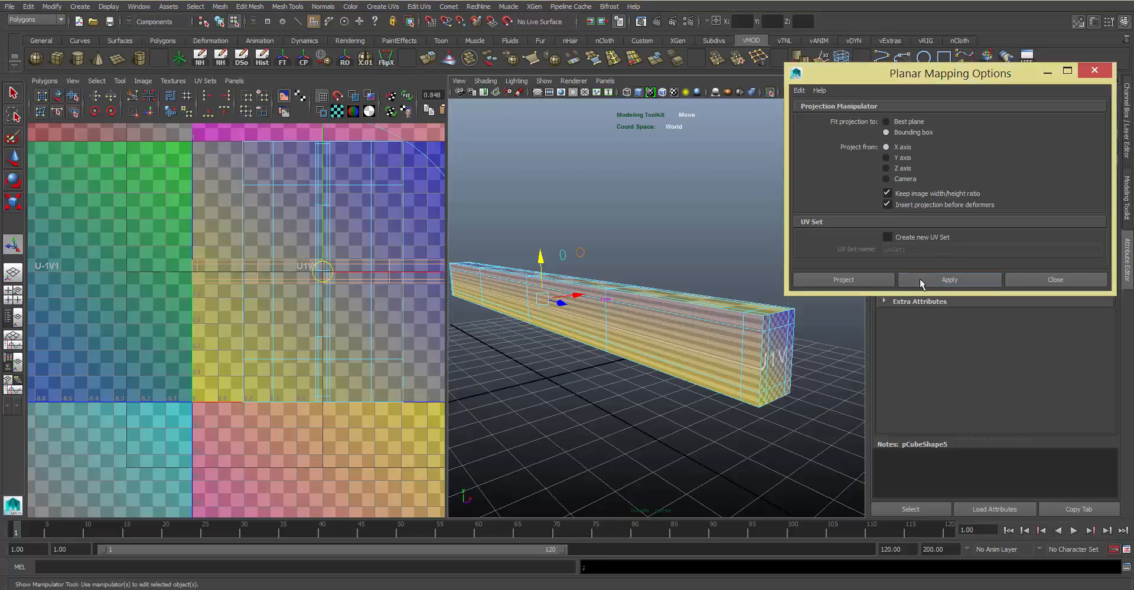
left_click_drag(597, 278, 584, 310, "alt")
left_click(734, 388)
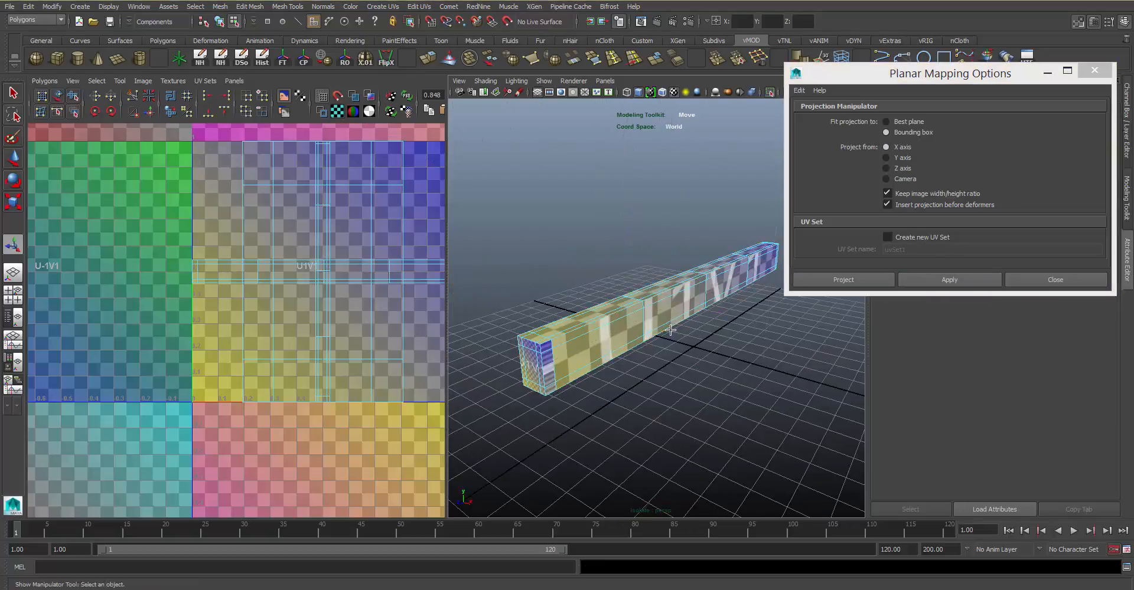
- Return to object selection and lay out all of the crossbar's UV shells, running the layout twice
right_click_drag(651, 319, 663, 300)
left_click(663, 301)
left_click_drag(664, 300, 635, 294, "alt")
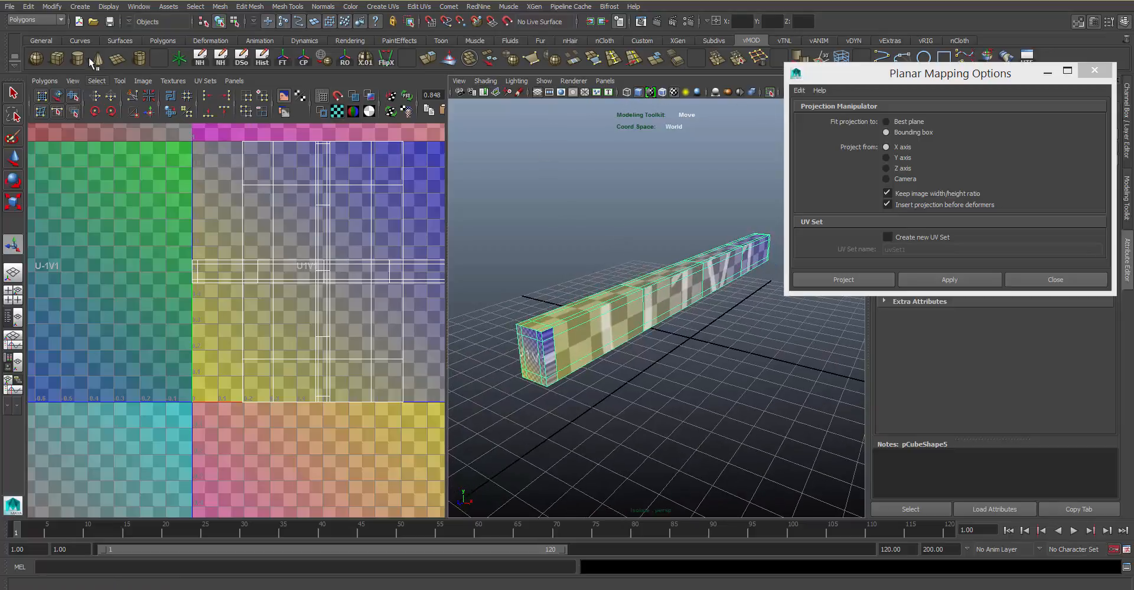
left_click(45, 81)
left_click(70, 340)
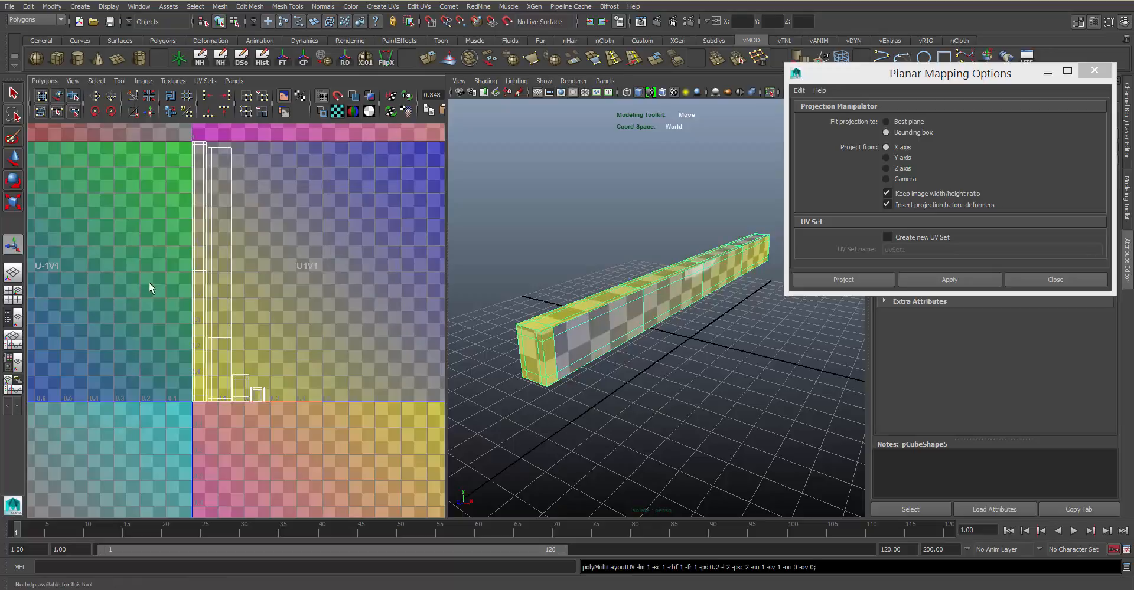
middle_click_drag(432, 286, 444, 275, "alt")
key("g")
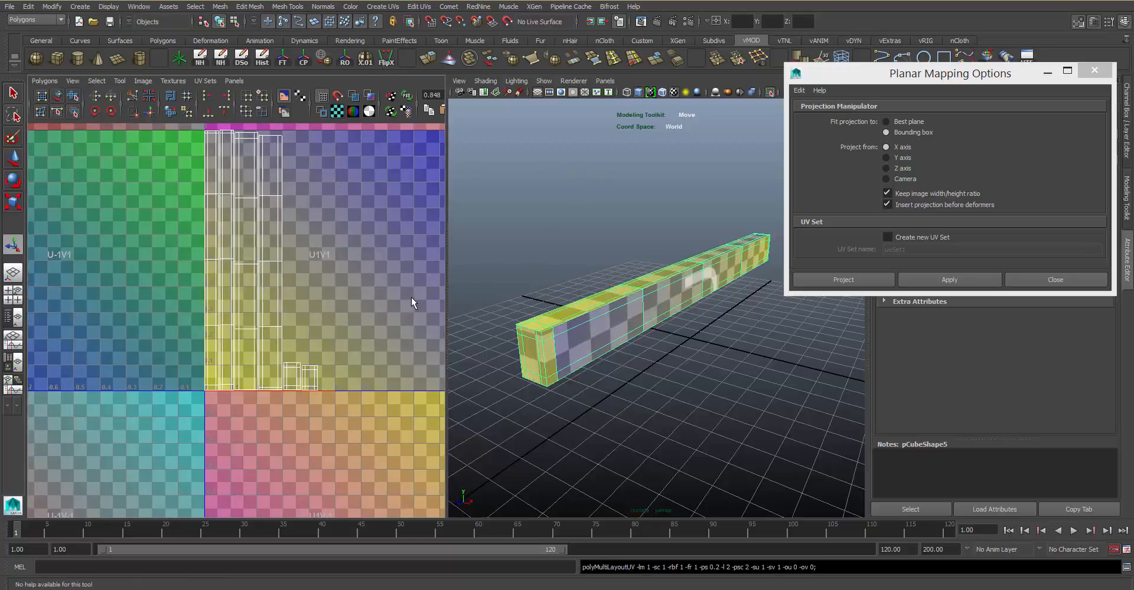
left_click(561, 204)
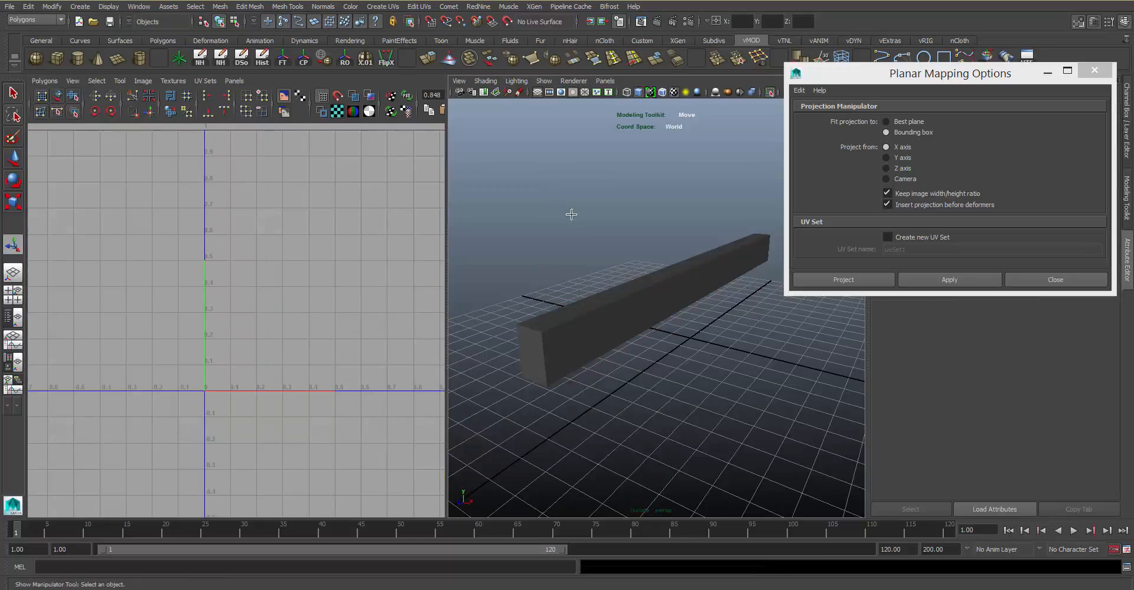
left_click(632, 311)
- Show the whole table again and select the other crossbar, which runs perpendicular to the mapped one
left_click_drag(631, 311, 727, 268, "alt")
left_click(770, 93)
right_click_drag(727, 268, 655, 252, "alt")
left_click_drag(655, 253, 631, 249, "alt")
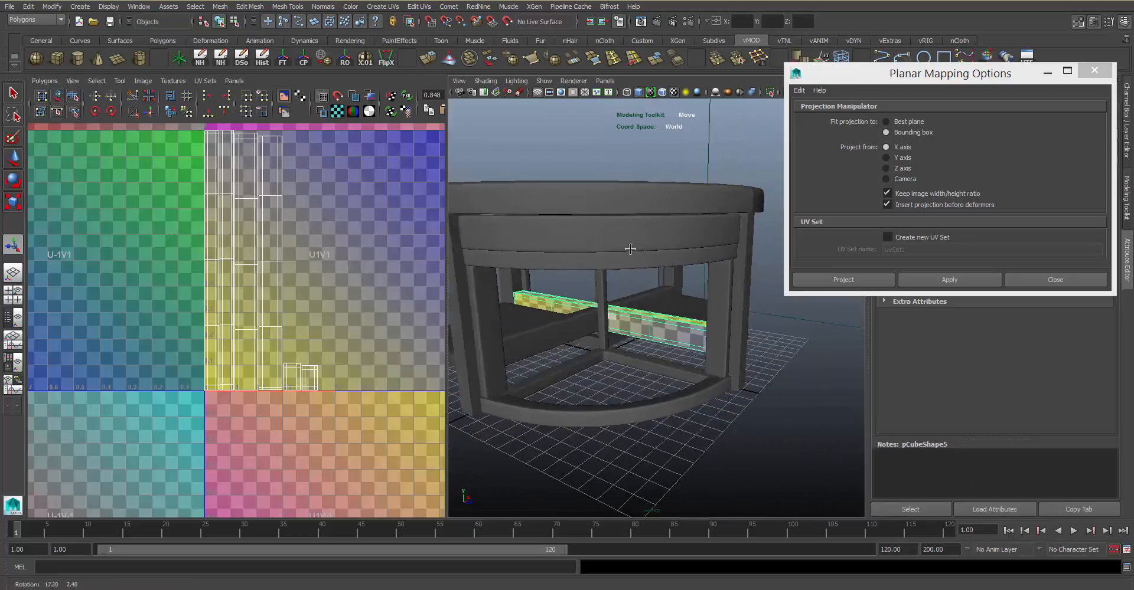
right_click_drag(630, 249, 688, 242, "alt")
mouse_move(688, 243)
left_mouse_down("alt")
mouse_move(628, 273)
mouse_move(666, 246)
mouse_move(632, 246)
mouse_move(694, 260)
left_mouse_up("alt")
left_click(585, 300)
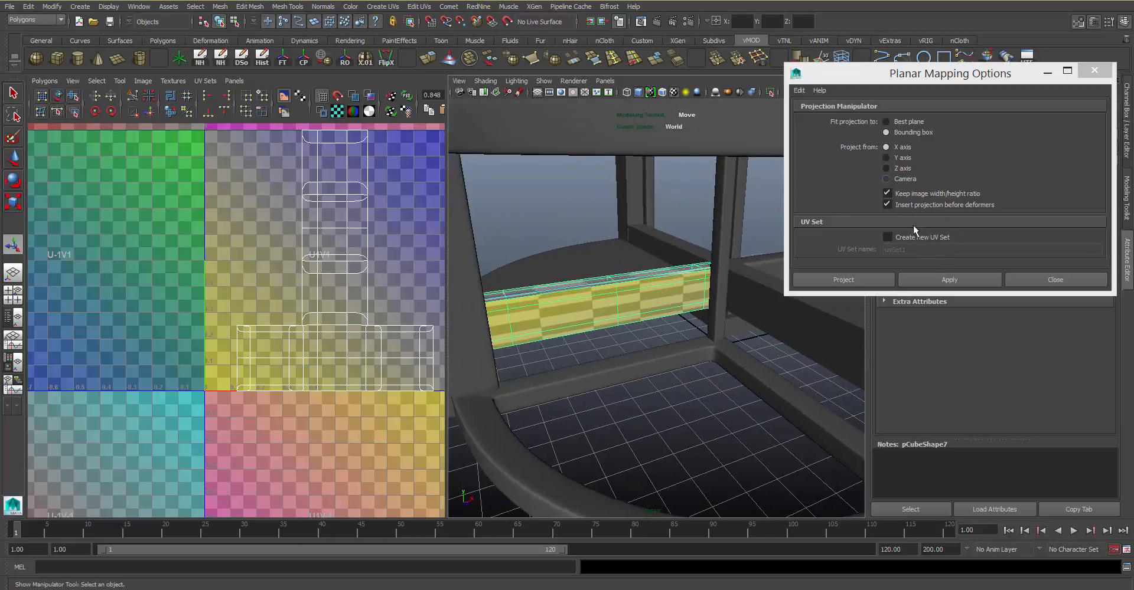
- Planar-map the whole second crossbar, replacing an initial X-axis projection with one from the Y axis
left_click(930, 289)
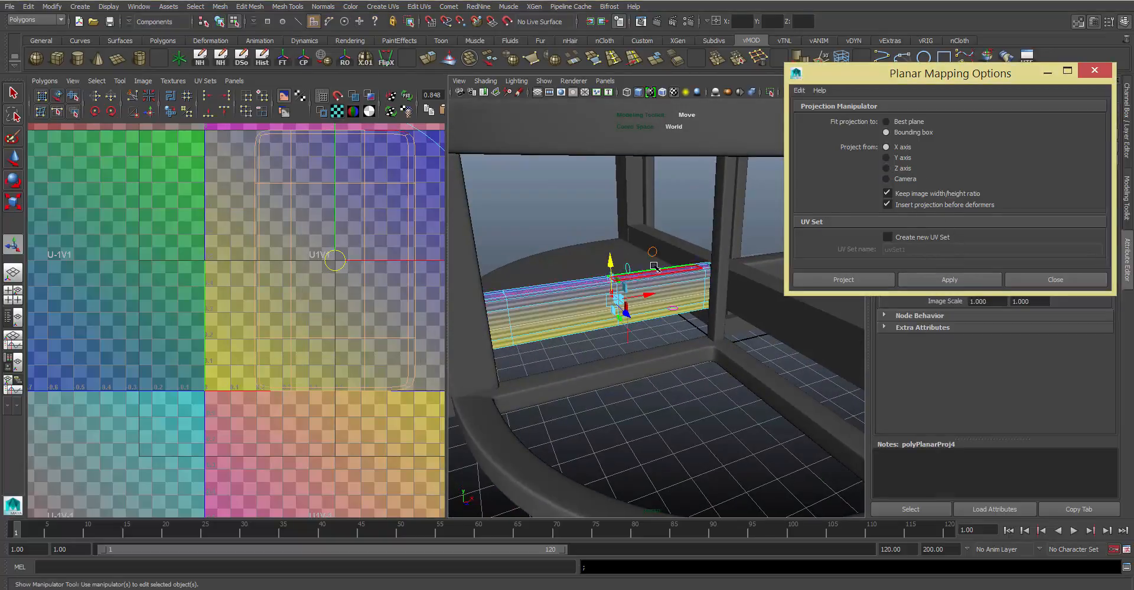
left_click_drag(676, 321, 827, 263, "alt")
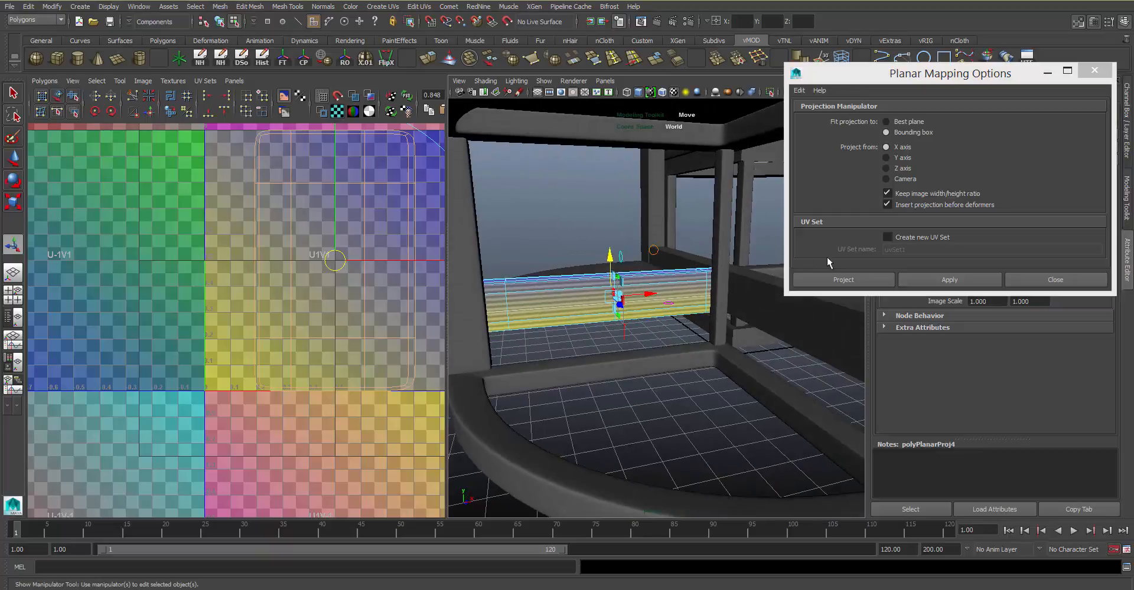
left_click(902, 158)
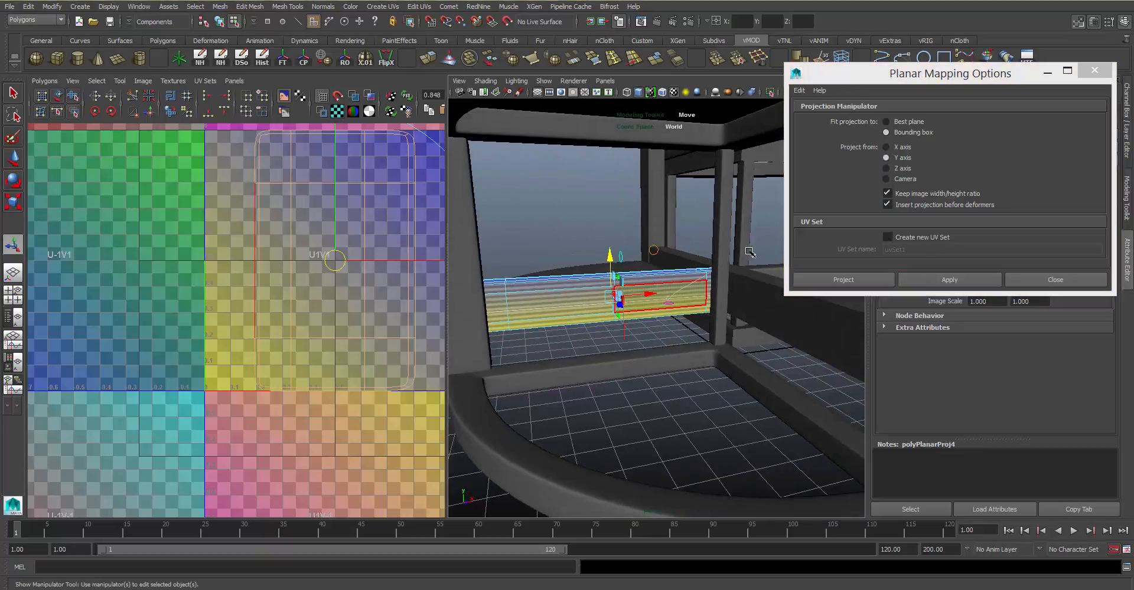
right_click_drag(673, 289, 646, 260)
left_click(949, 281)
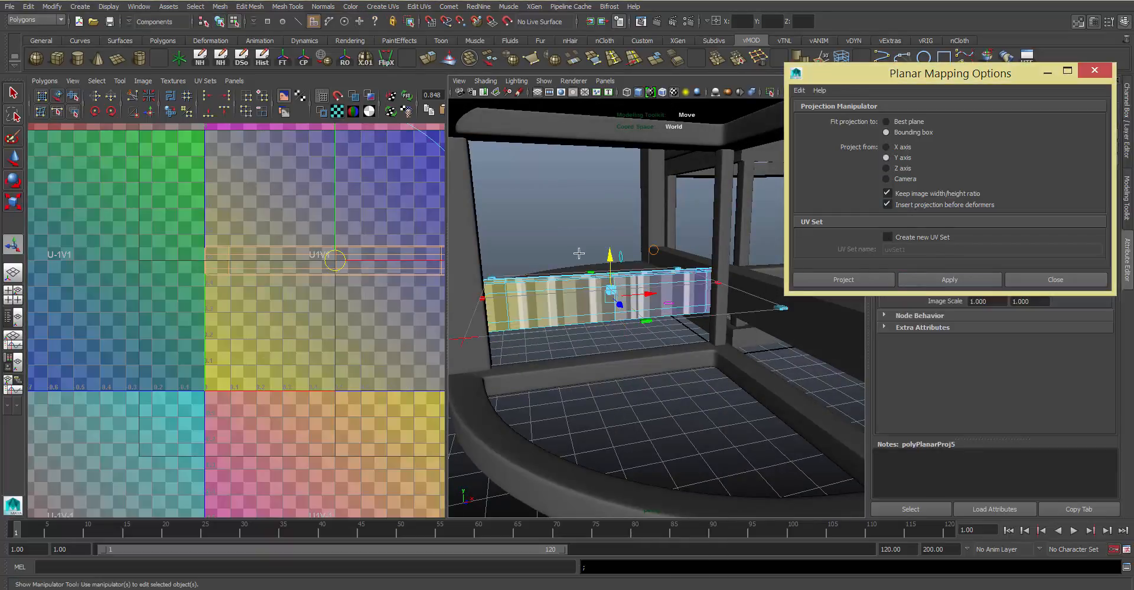
- Isolate the second crossbar, select its long vertical side faces and planar-map them from the Z axis
left_click_drag(679, 237, 621, 182, "alt")
right_click_drag(622, 276, 658, 248)
left_click(674, 285)
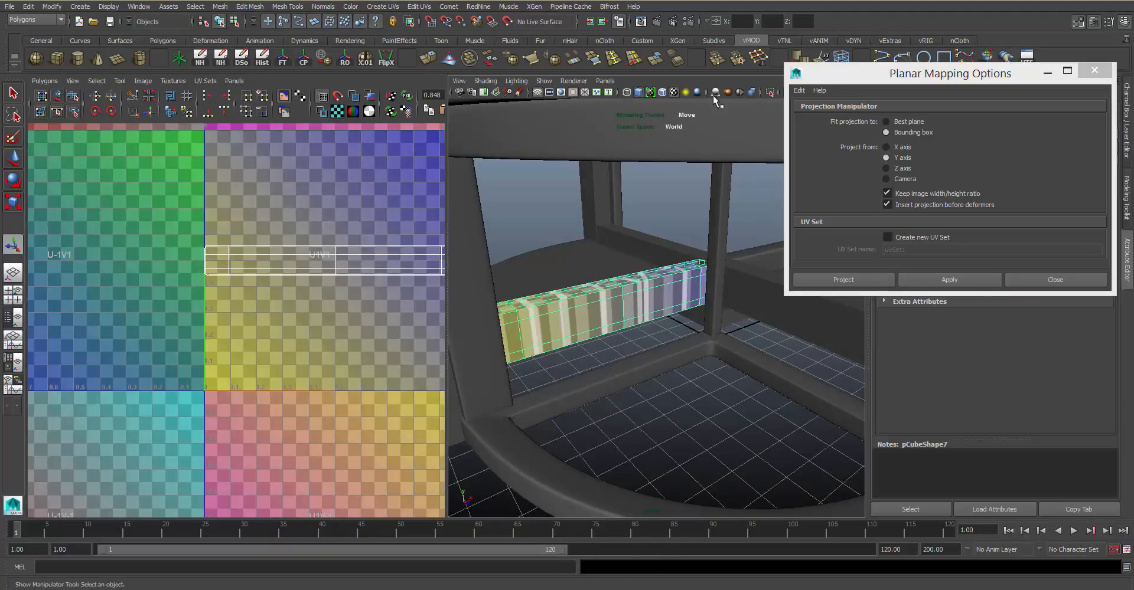
left_click(771, 93)
right_click_drag(594, 300, 567, 322)
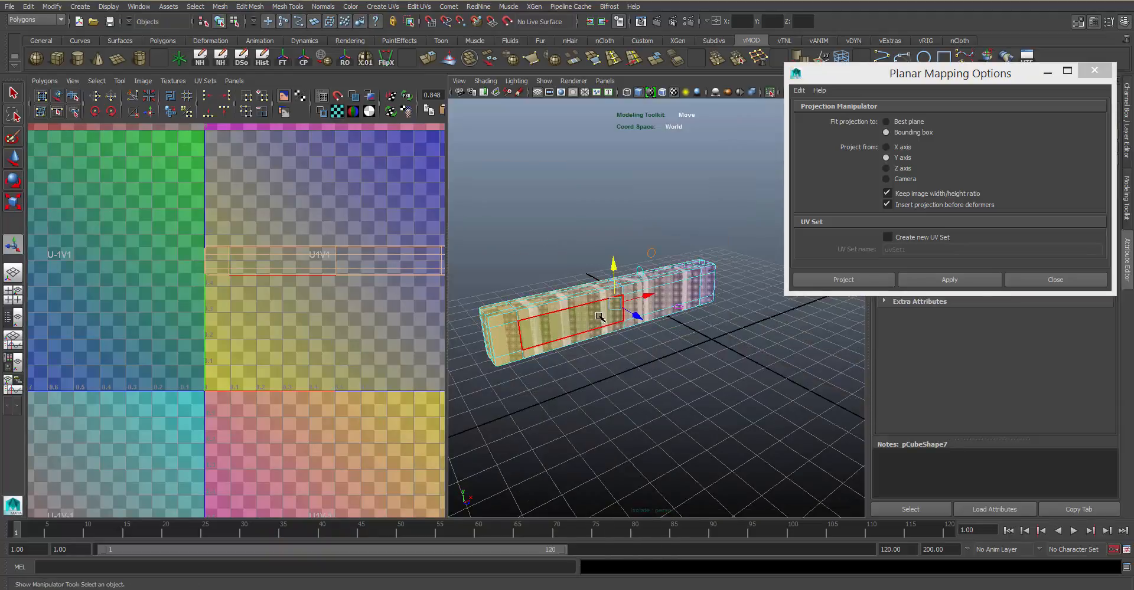
double_click(505, 339, "shift")
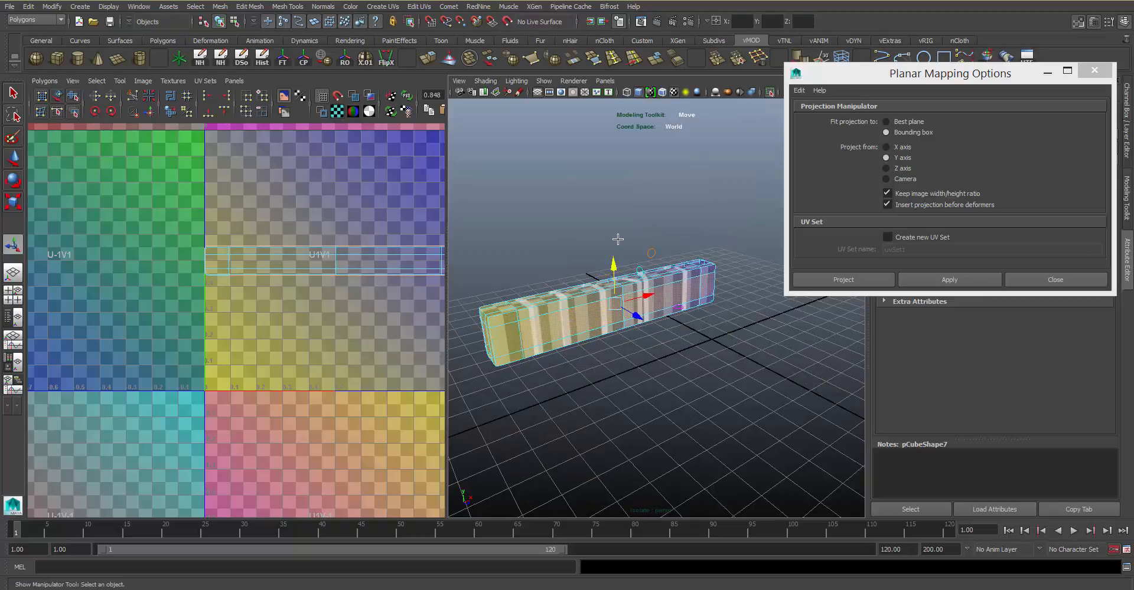
left_click(902, 169)
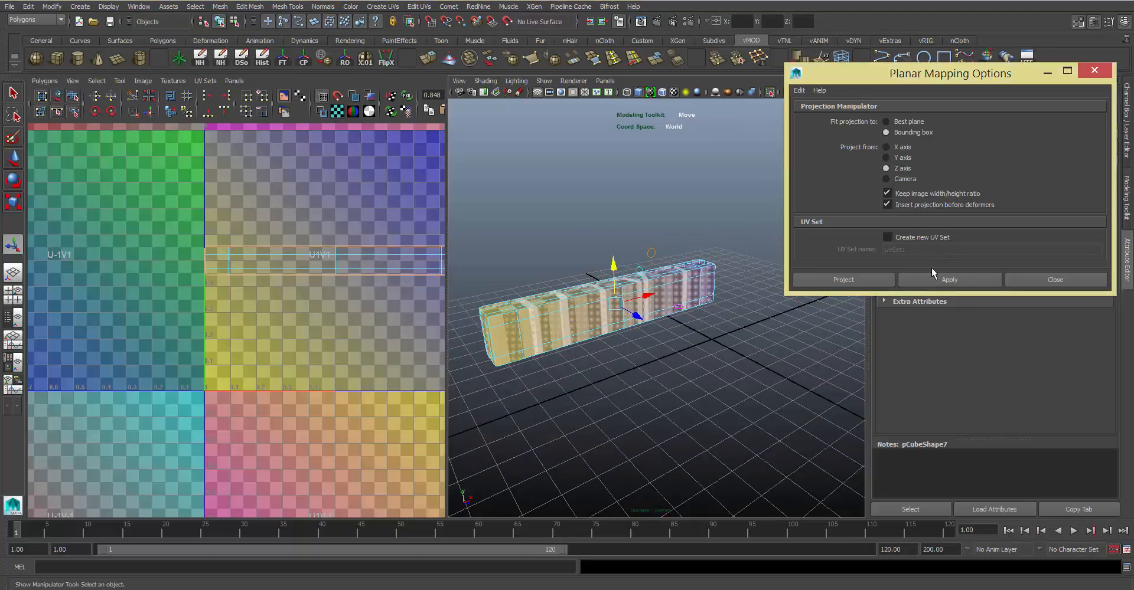
left_click(948, 279)
- Select the end faces of the second crossbar and planar-map them from the X axis
left_click_drag(612, 373, 655, 343, "alt")
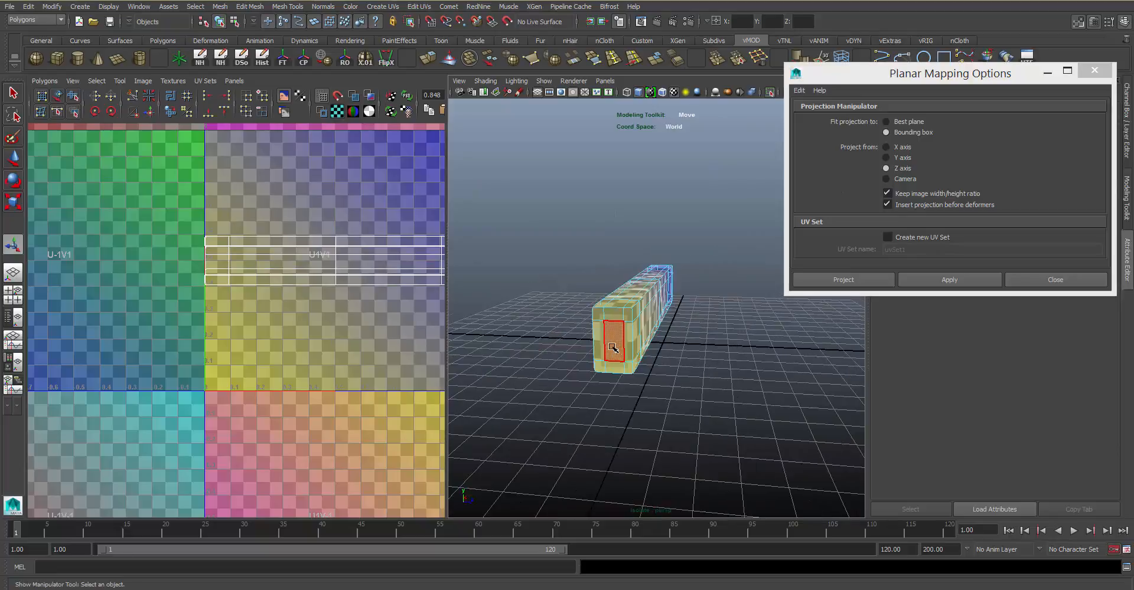
left_click(614, 347)
left_click_drag(746, 322, 544, 319, "alt")
left_click(699, 294)
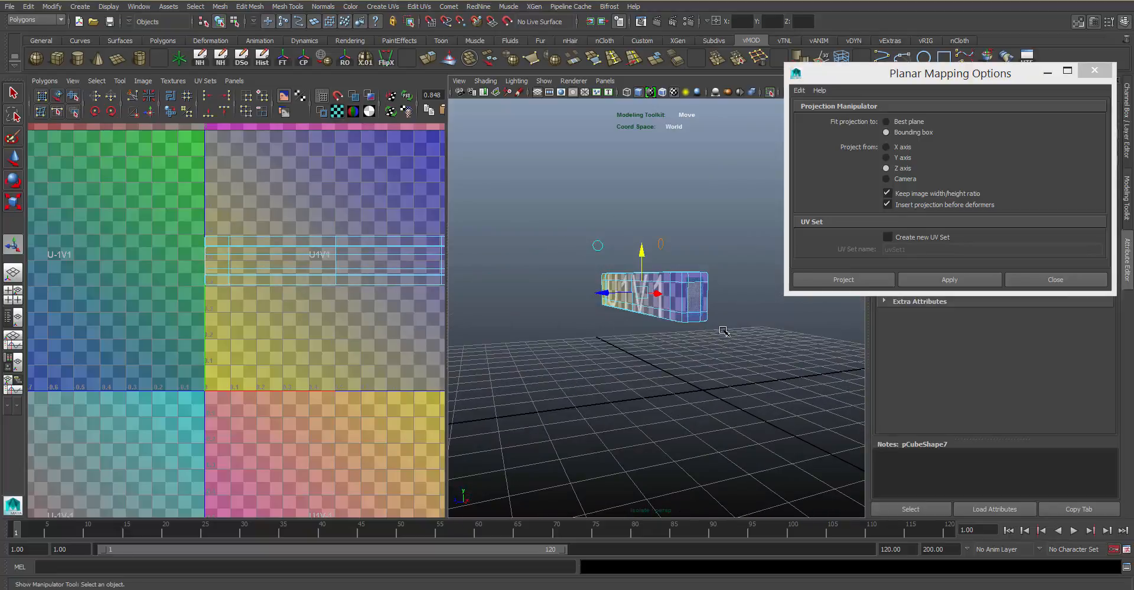
key("shift+period")
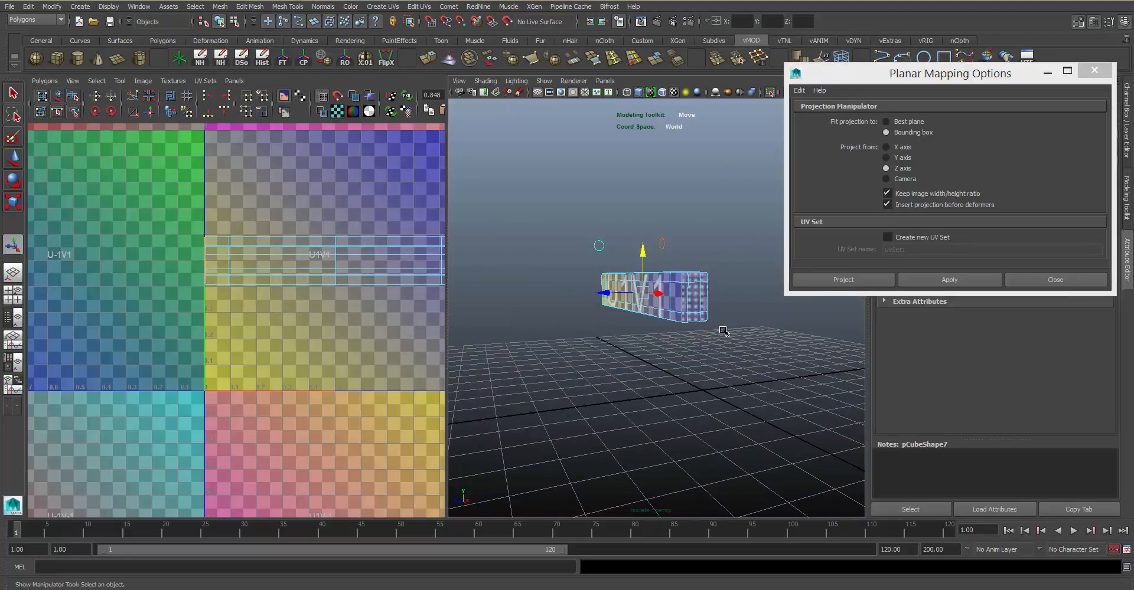
left_click(885, 147)
left_click(948, 280)
- Return the second crossbar to object selection and lay out its UV shells, repeating the layout once
right_click_drag(708, 308, 757, 283)
left_click(41, 83)
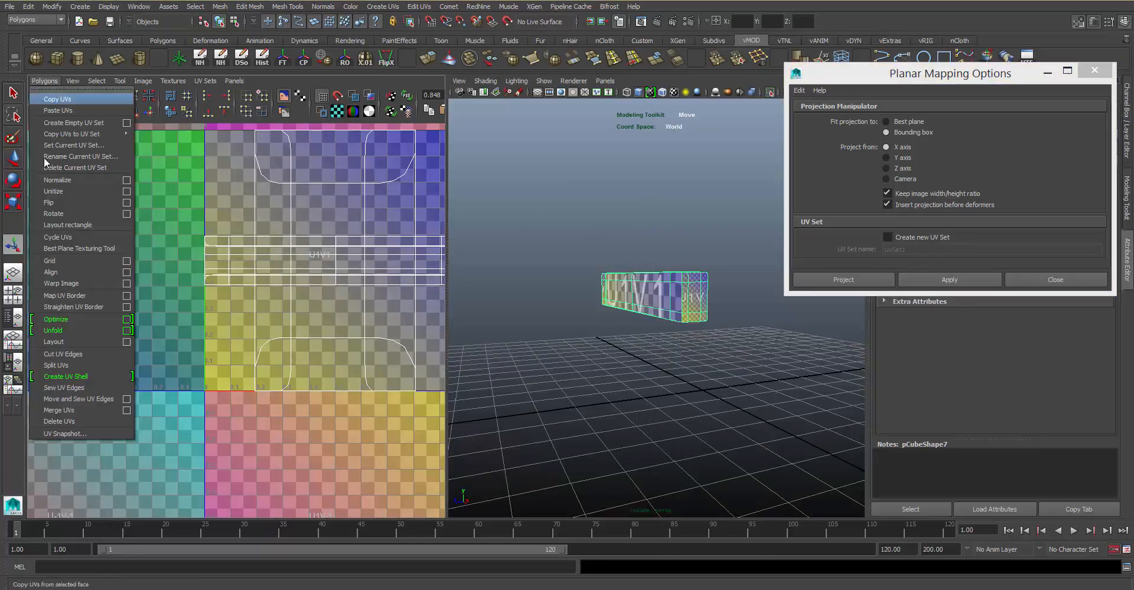
left_click(80, 338)
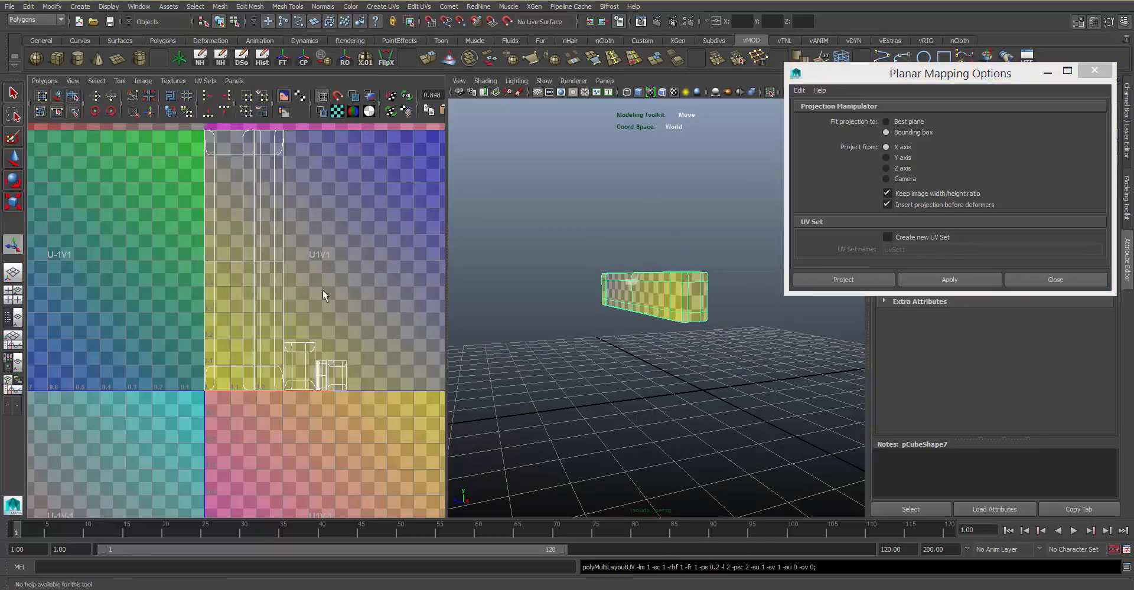
middle_click_drag(322, 290, 328, 287, "alt")
key("g")
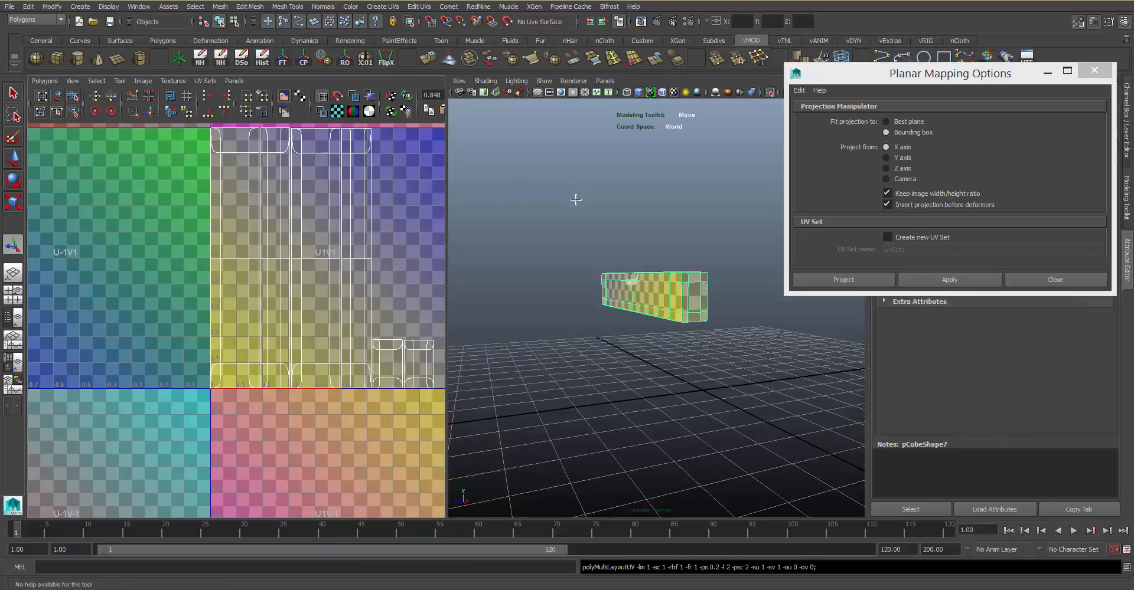
- Examine the checker pattern on the second crossbar's sides and ends from several angles
left_click(576, 199)
left_click_drag(576, 200, 710, 239, "alt")
left_click(634, 273)
left_click_drag(634, 273, 549, 148, "alt")
left_click_drag(705, 172, 635, 203, "alt")
right_click_drag(635, 203, 715, 135, "alt")
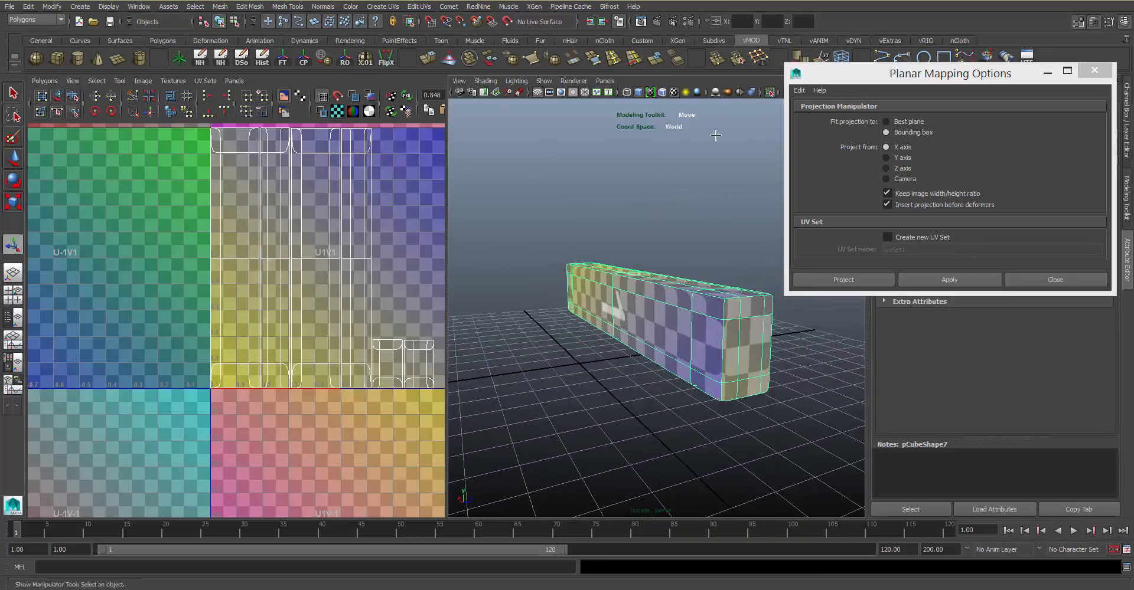
- Leave isolation to show the whole table, select the UV-mapped second crossbar and duplicate it
left_click(769, 94)
left_click_drag(661, 198, 701, 232, "alt")
right_click_drag(701, 232, 569, 254, "alt")
left_click(515, 272)
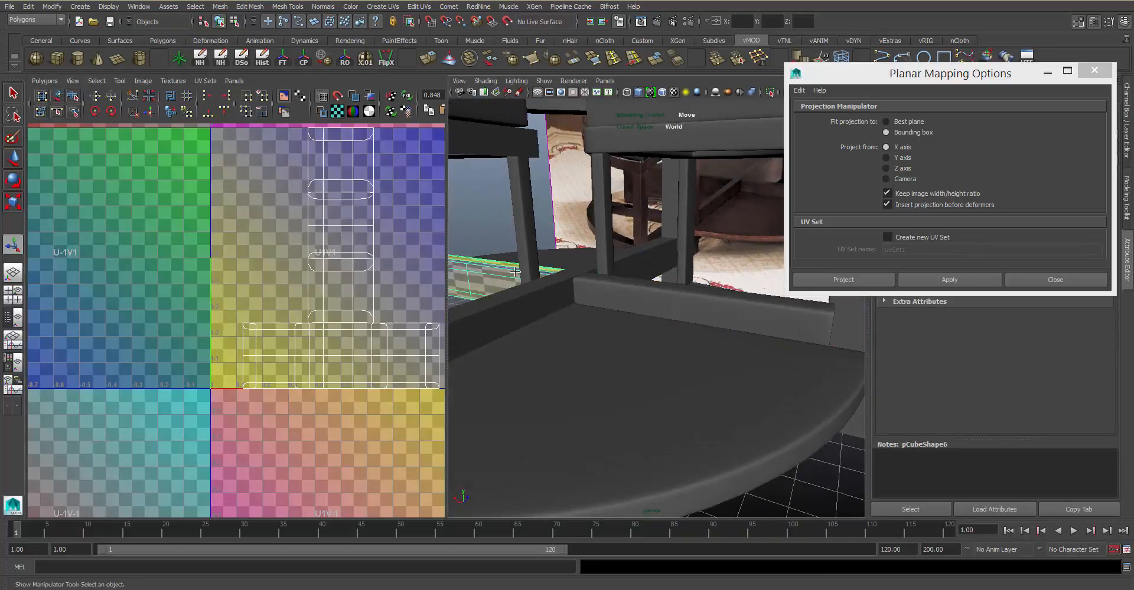
left_click(665, 284)
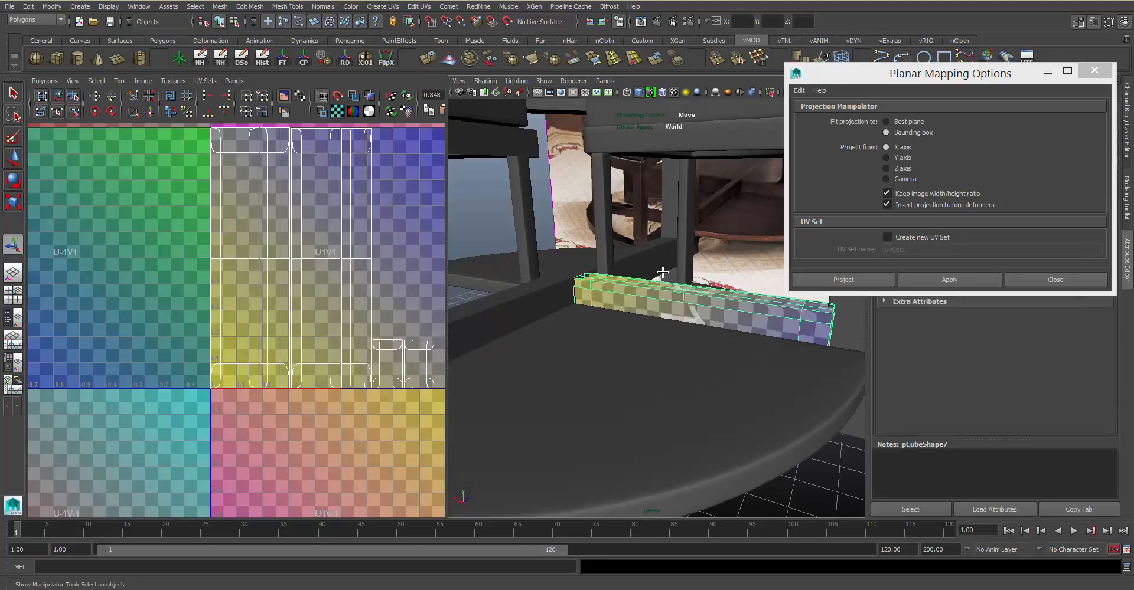
key("ctrl+d")
key("w")
left_click_drag(663, 274, 509, 298, "alt")
left_click_drag(661, 301, 734, 286, "alt")
right_click_drag(734, 286, 717, 310, "alt")
left_click_drag(717, 310, 788, 269, "alt")
left_click_drag(702, 268, 715, 303, "alt")
right_click_drag(716, 303, 649, 289, "alt")
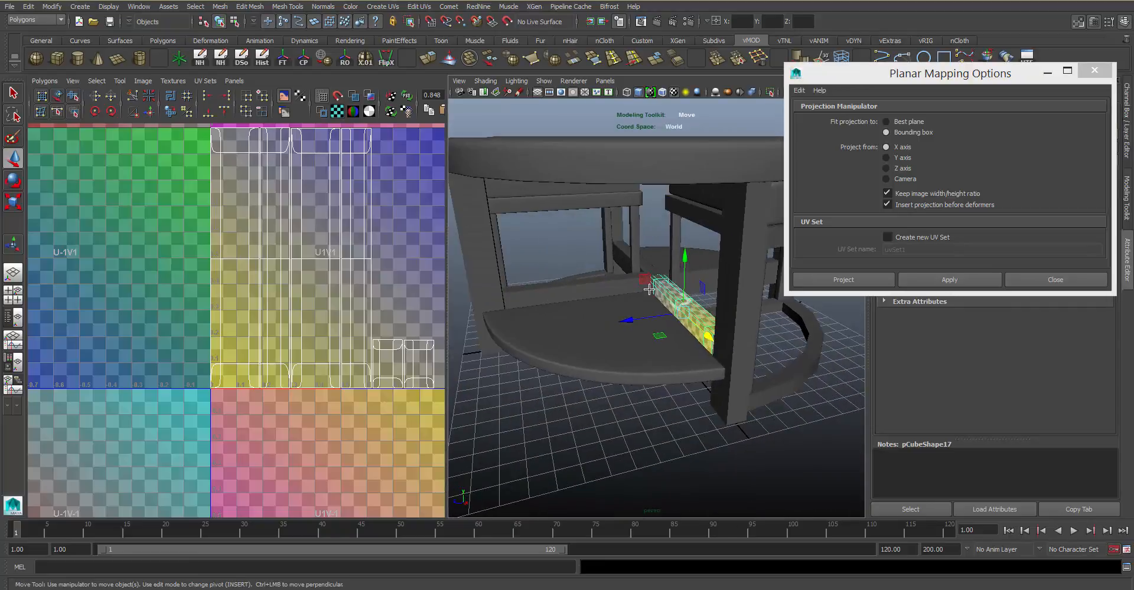
left_click_drag(717, 274, 666, 270, "alt")
- Select the quarter-round shelf and planar-map the whole piece from the Y axis
left_click(699, 297)
left_click(609, 288)
middle_click_drag(666, 270, 698, 233, "alt")
left_click_drag(698, 233, 688, 228, "alt")
left_click(885, 157)
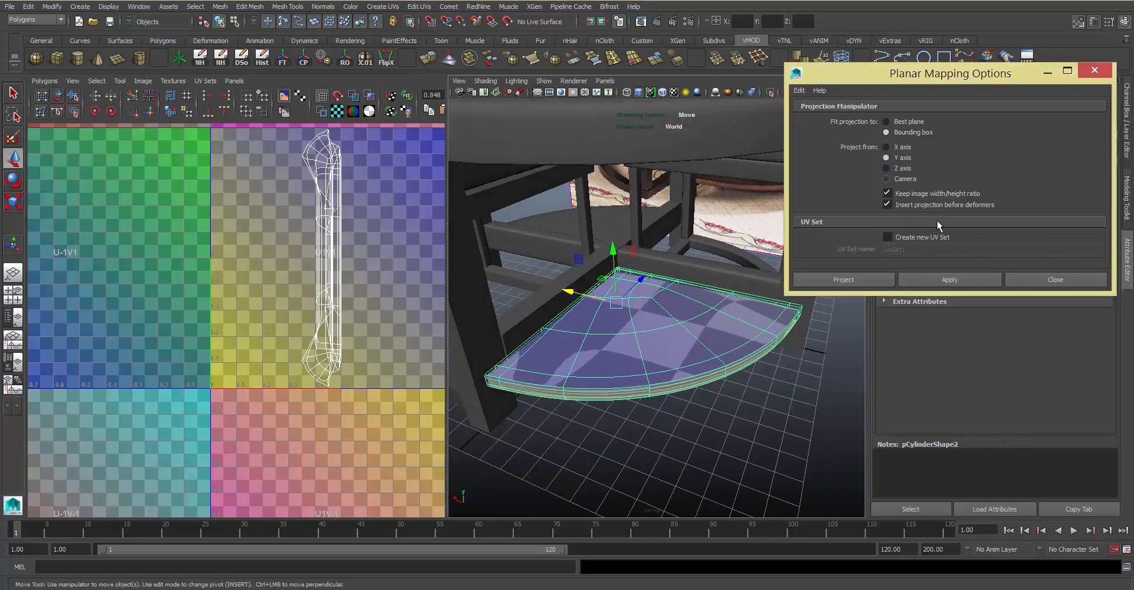
left_click(959, 281)
- Return the quarter-round shelf to object selection and isolate it in the viewport
left_click_drag(732, 311, 702, 286, "alt")
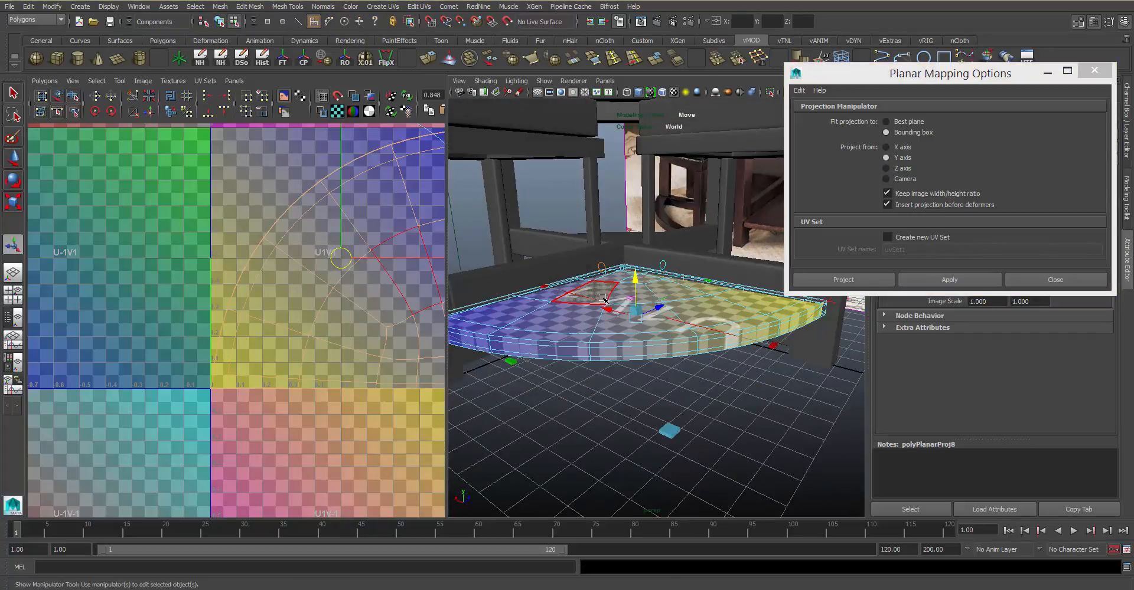
right_click_drag(602, 299, 654, 276)
left_click(580, 306)
left_click_drag(612, 283, 605, 291, "alt")
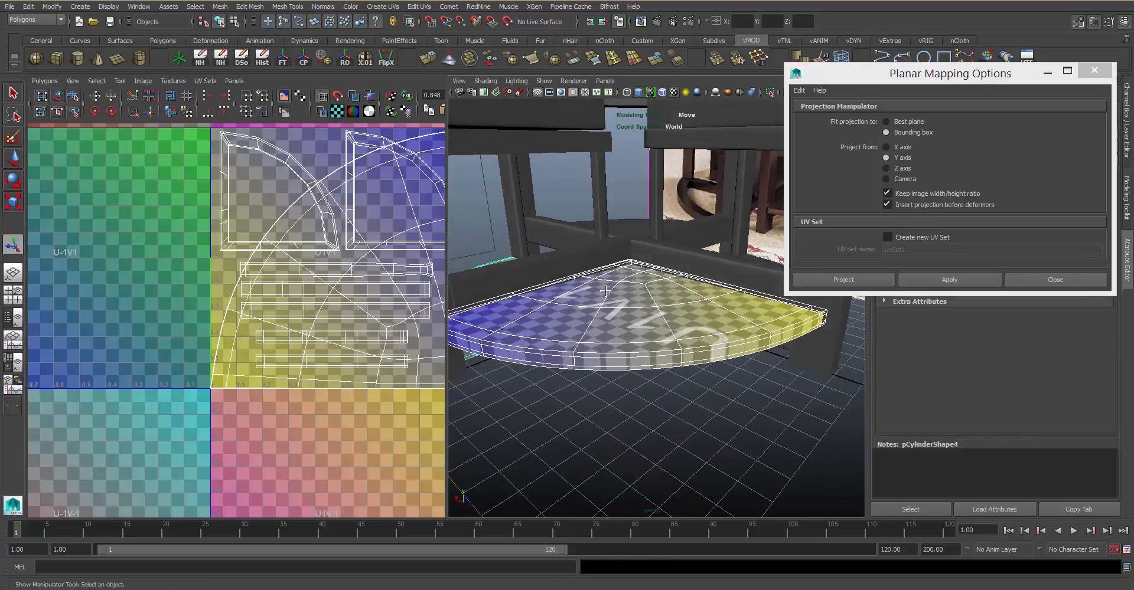
right_click_drag(595, 293, 631, 266)
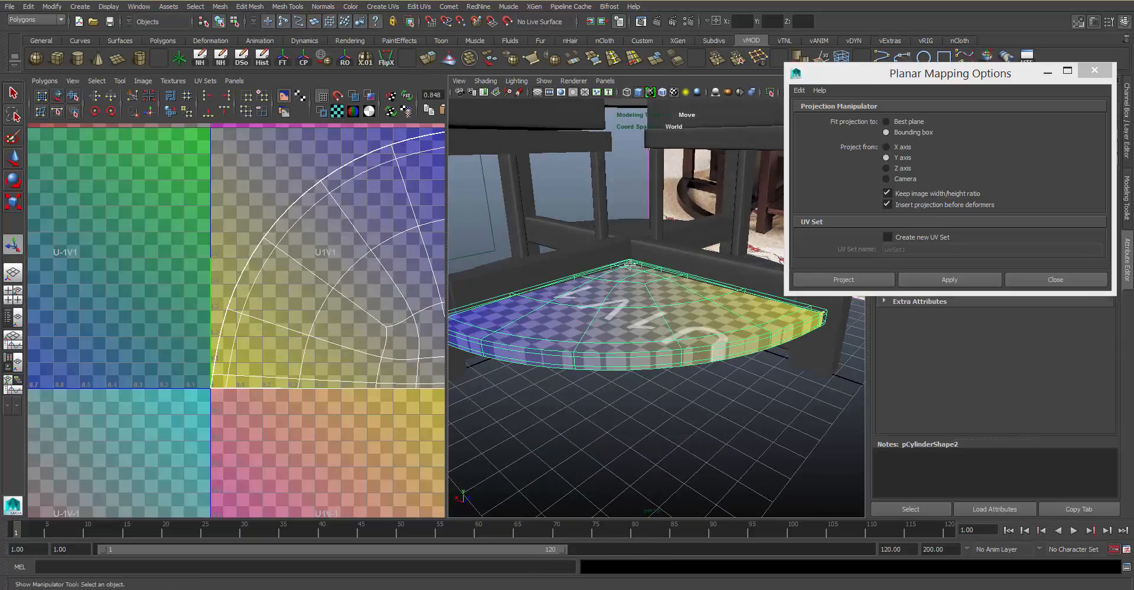
left_click(768, 93)
left_click_drag(632, 210, 681, 290, "alt")
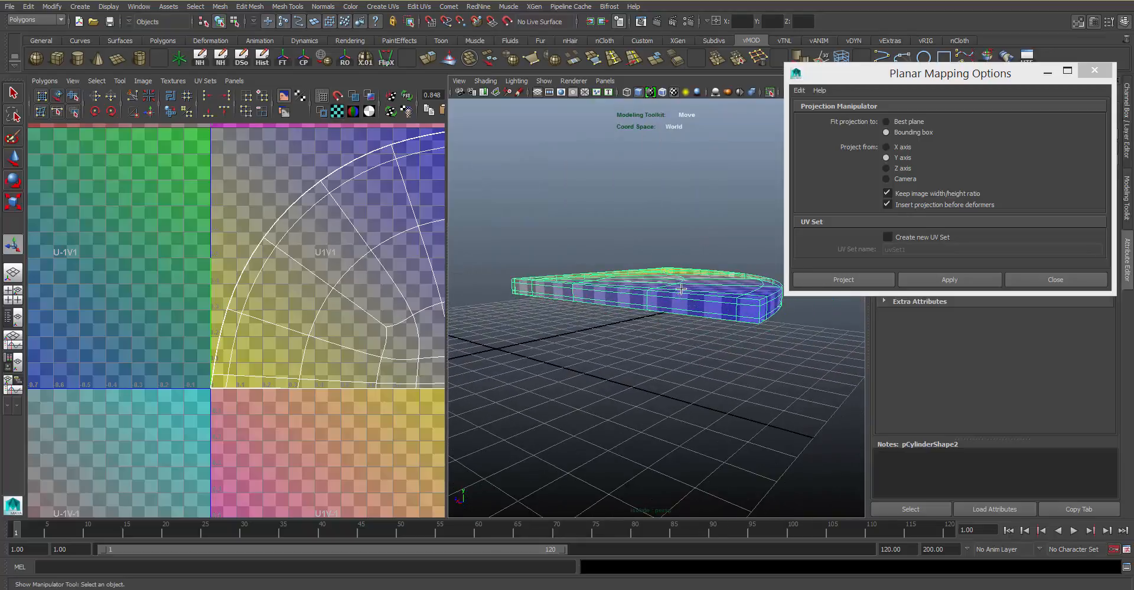
- Select the edge faces along one straight side of the shelf and planar-map them from the X axis
right_click_drag(679, 294, 679, 319)
left_click(696, 309)
left_click_drag(674, 313, 616, 312, "alt")
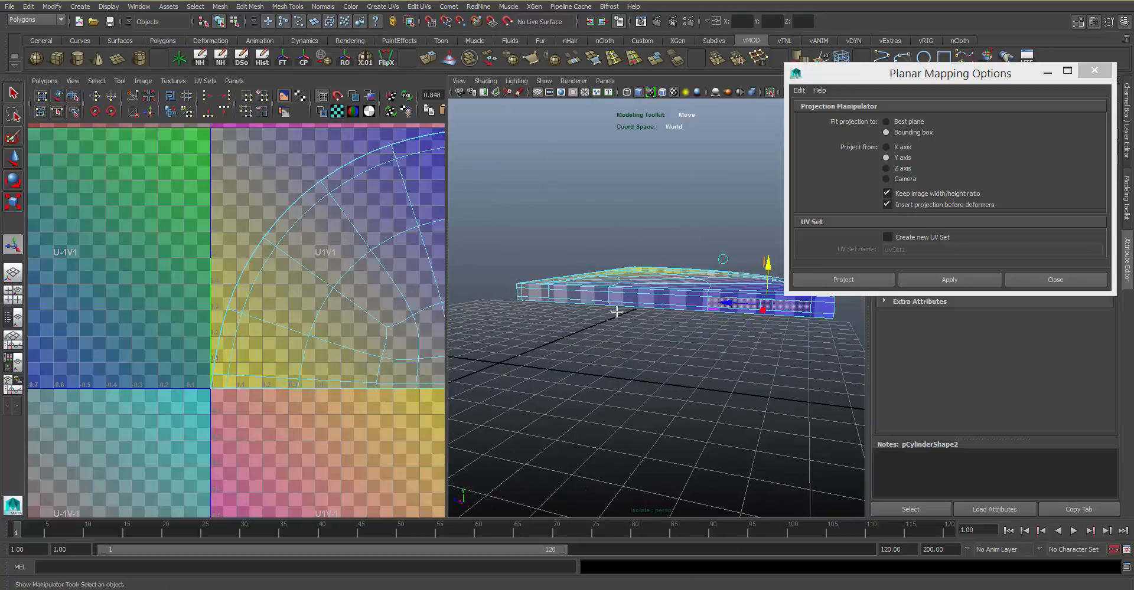
double_click(563, 296, "shift")
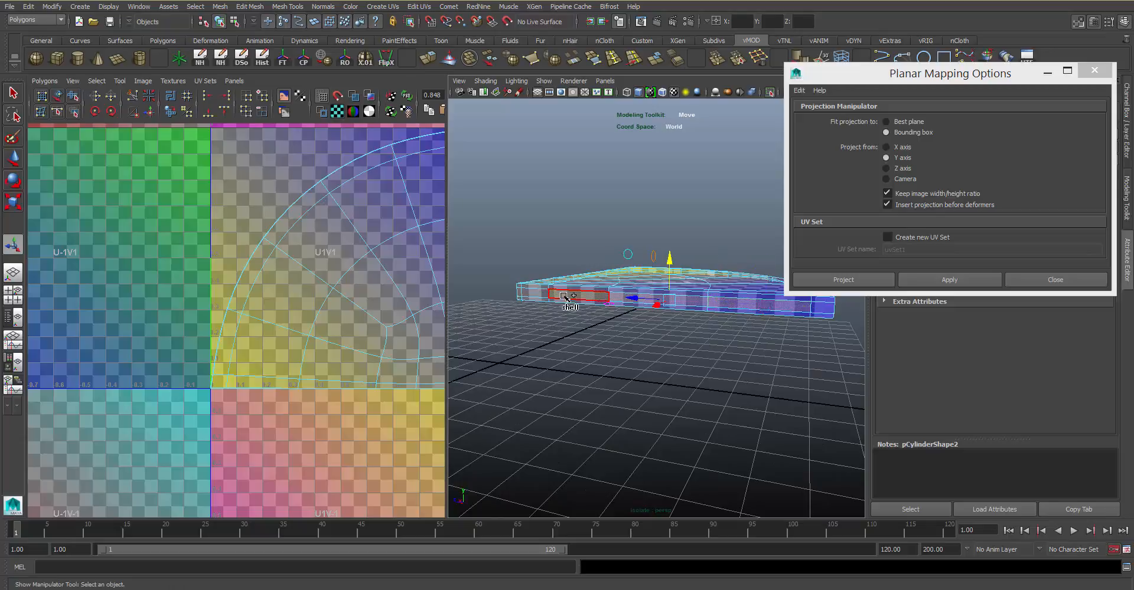
double_click(563, 296, "shift")
key("ctrl+z")
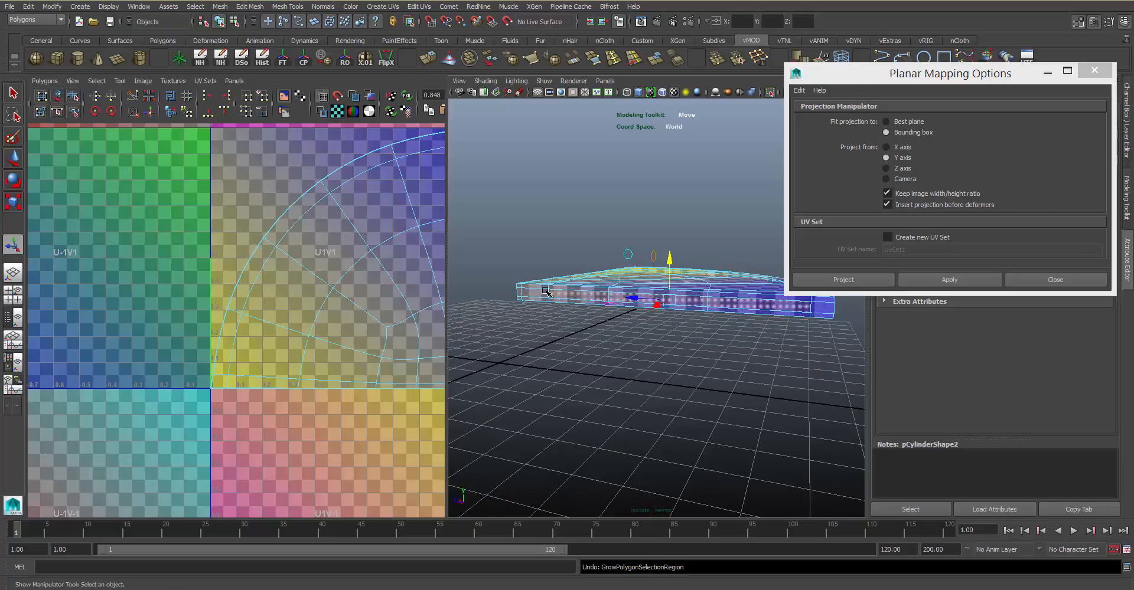
left_click(539, 295, "shift")
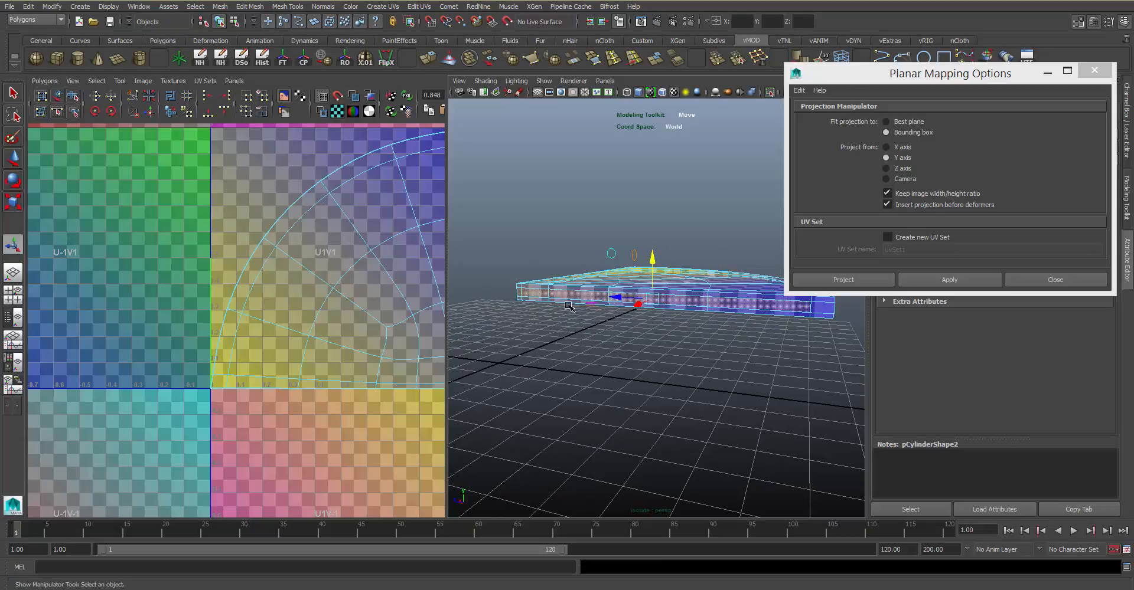
key("shift+period")
left_click_drag(657, 283, 679, 331, "alt")
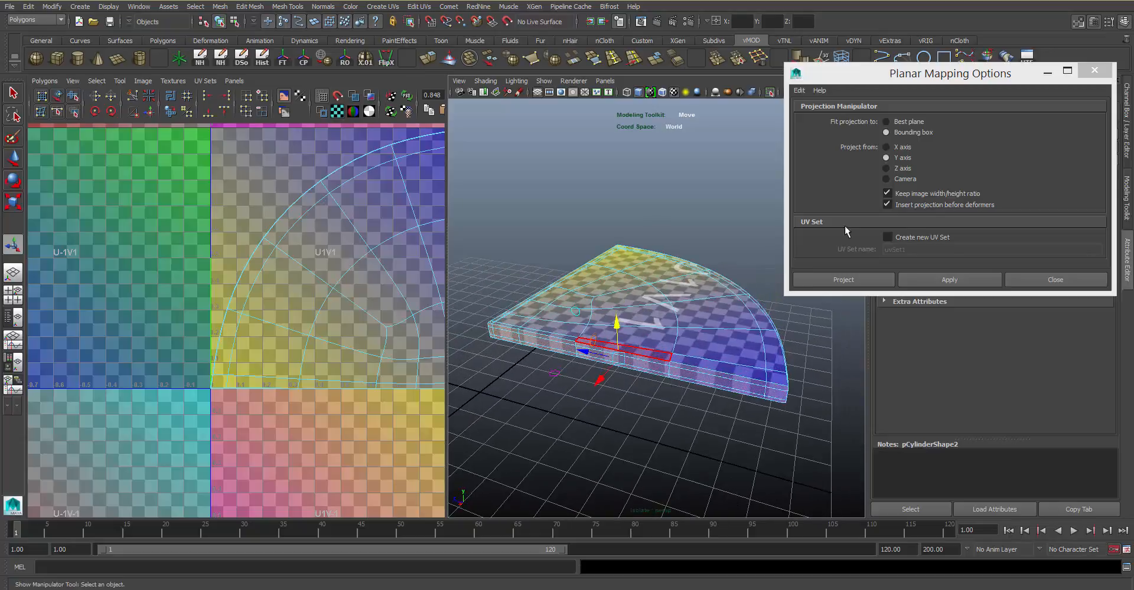
left_click(904, 147)
left_click(938, 286)
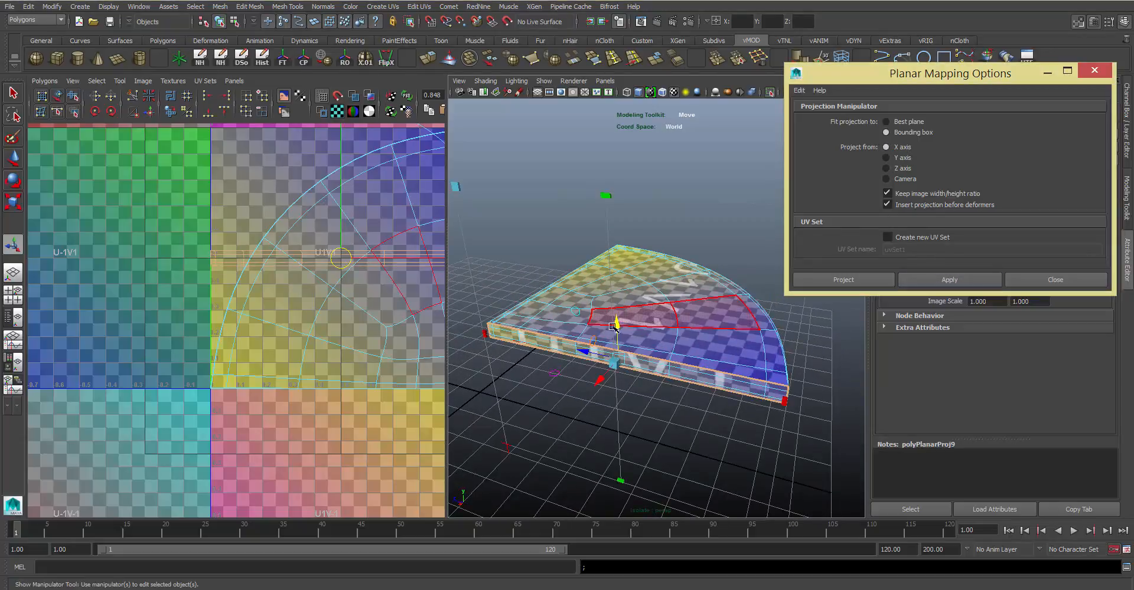
- Select the edge faces along the shelf's other straight side and planar-map them from the Z axis
left_click_drag(614, 360, 732, 302, "alt")
left_click(727, 297)
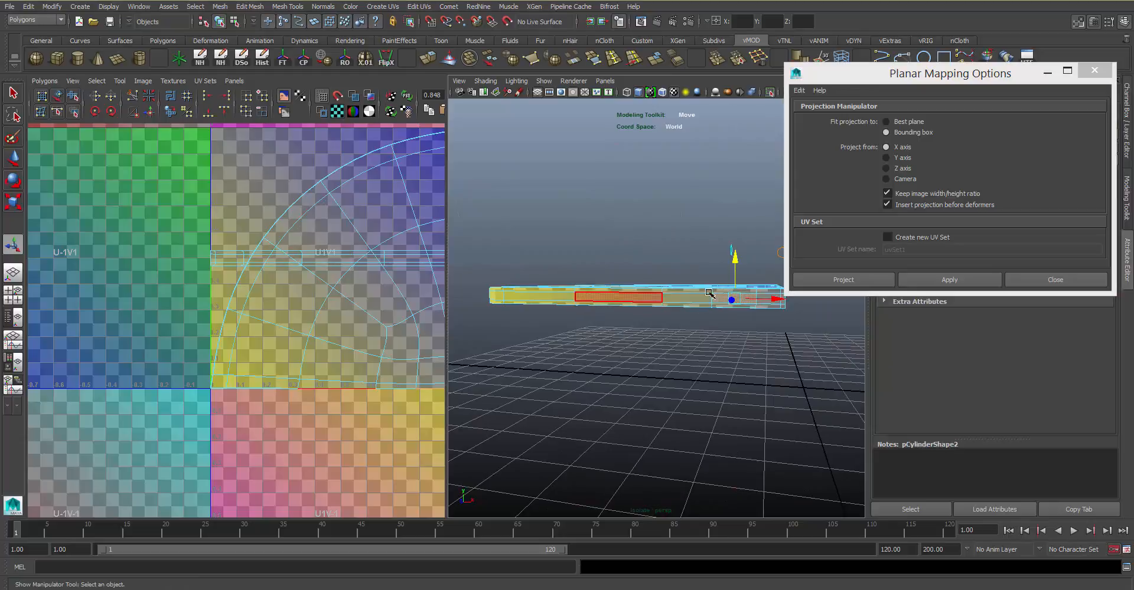
left_click(767, 298)
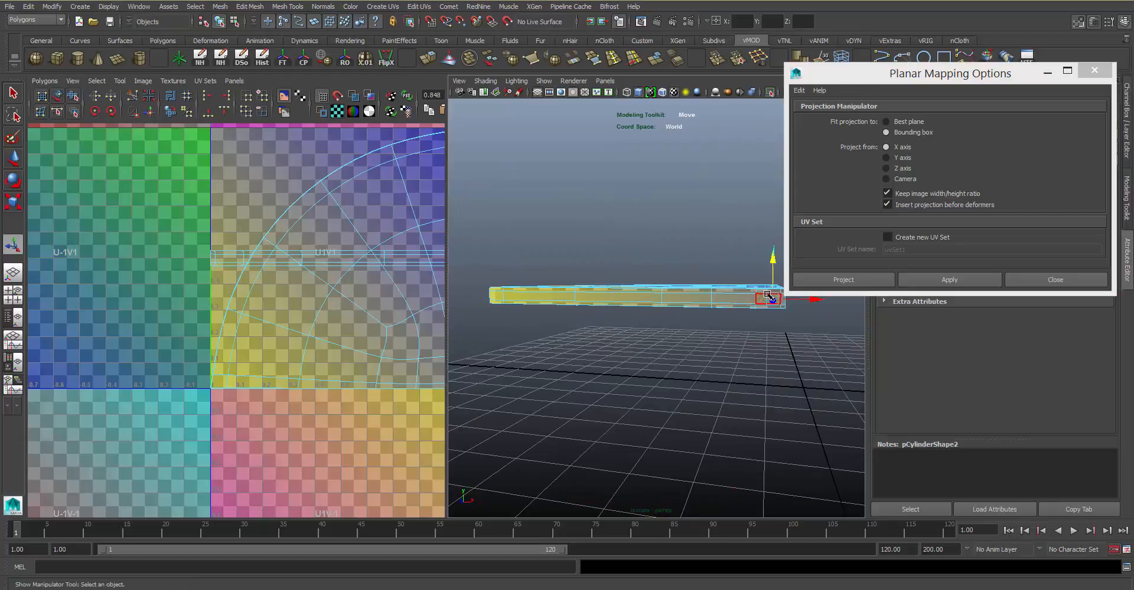
left_click(506, 301, "shift")
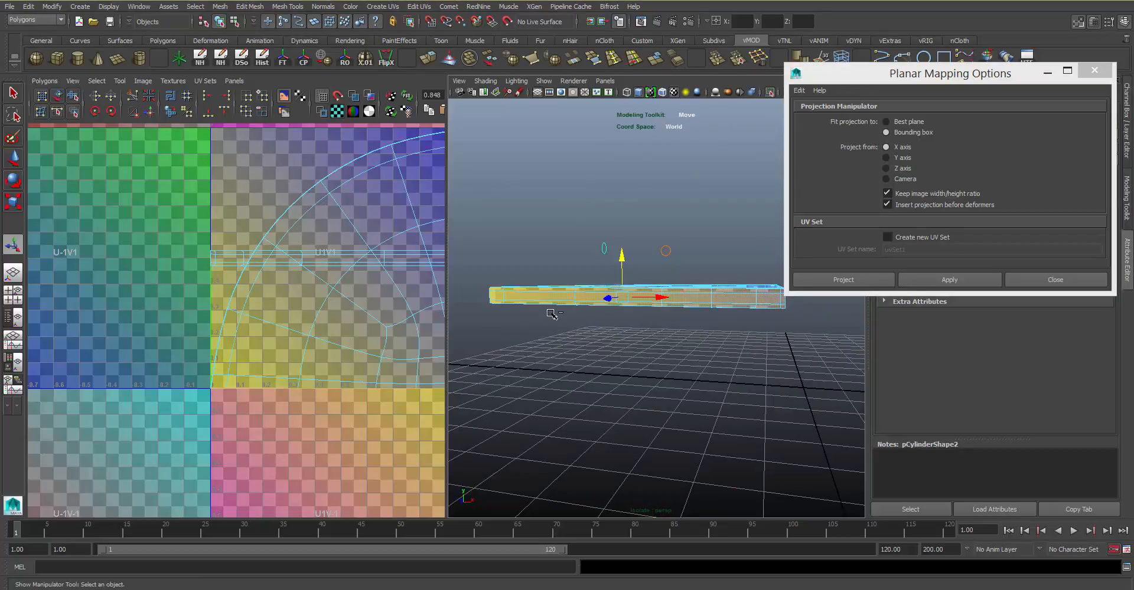
left_click(907, 170)
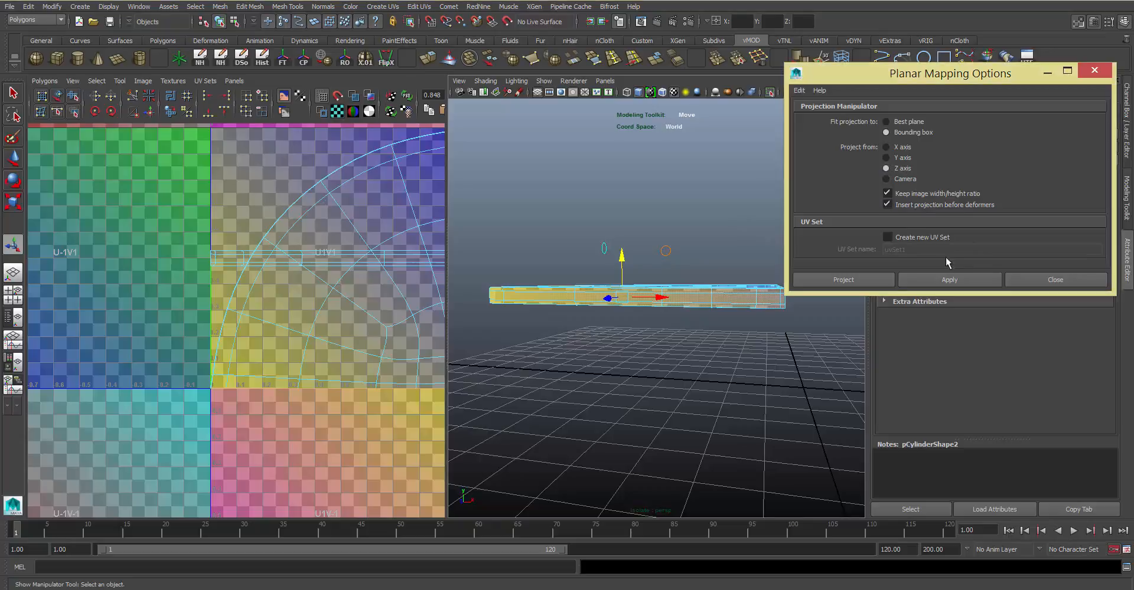
left_click(944, 281)
- Select the shelf's curved edge faces, face them straight on and planar-map them from the camera
left_click(641, 302)
left_click_drag(640, 303, 768, 316, "alt")
left_click(501, 313)
double_click(787, 316, "shift")
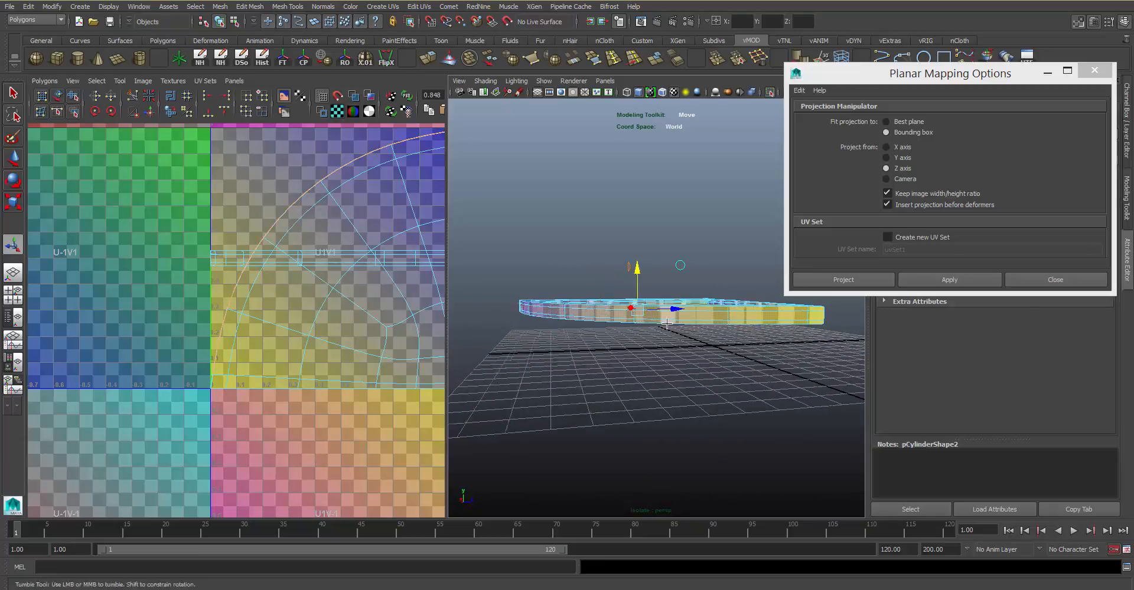
left_click_drag(673, 322, 774, 354, "alt")
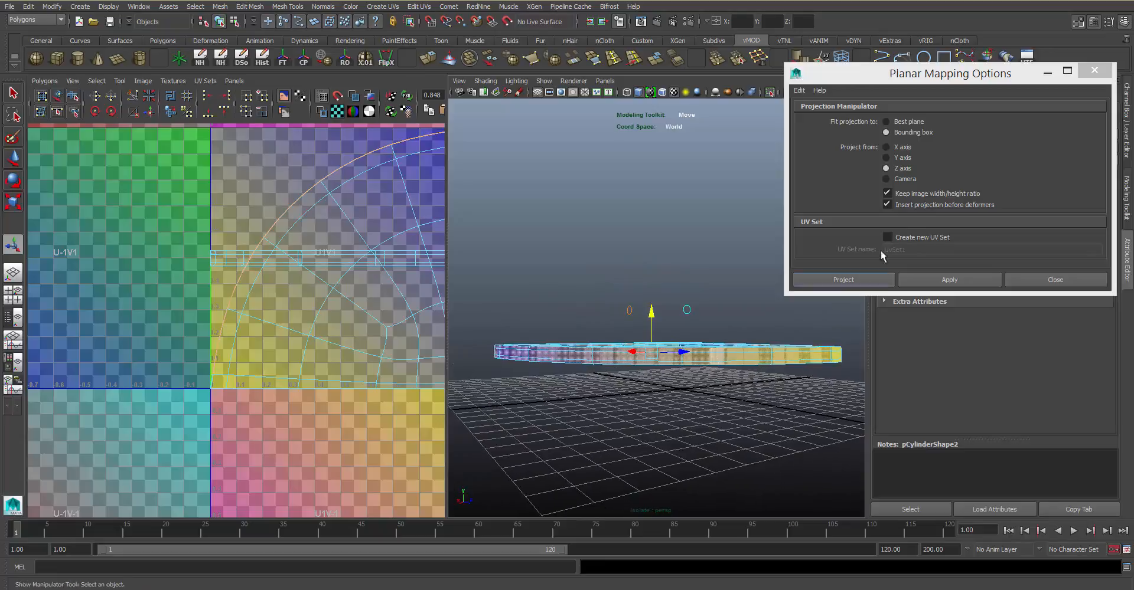
left_click(901, 179)
left_click_drag(707, 311, 743, 309, "alt")
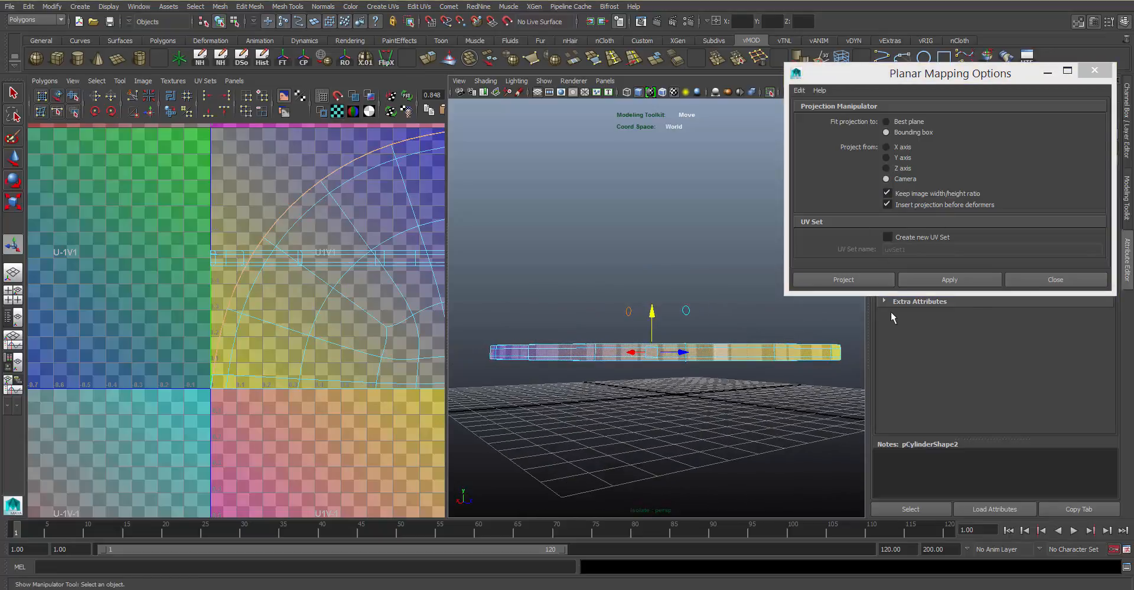
left_click(951, 280)
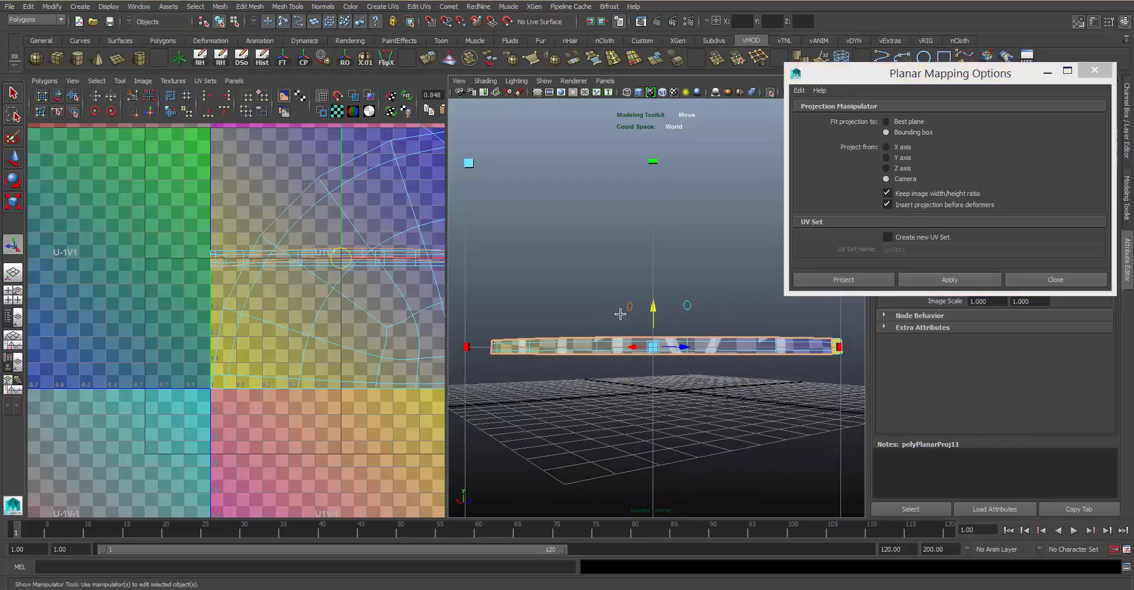
- Set the planar projection back to the Y axis and return the shelf to object selection
left_click(898, 157)
left_click(724, 250)
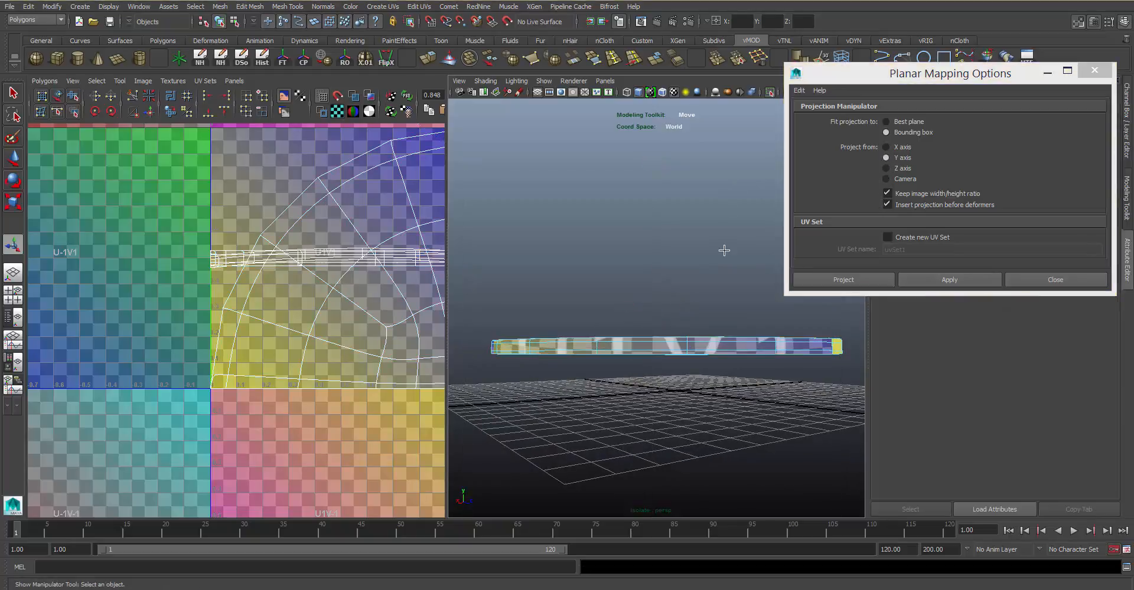
left_click_drag(736, 291, 669, 347, "alt")
right_click_drag(677, 347, 719, 309)
left_click(697, 327)
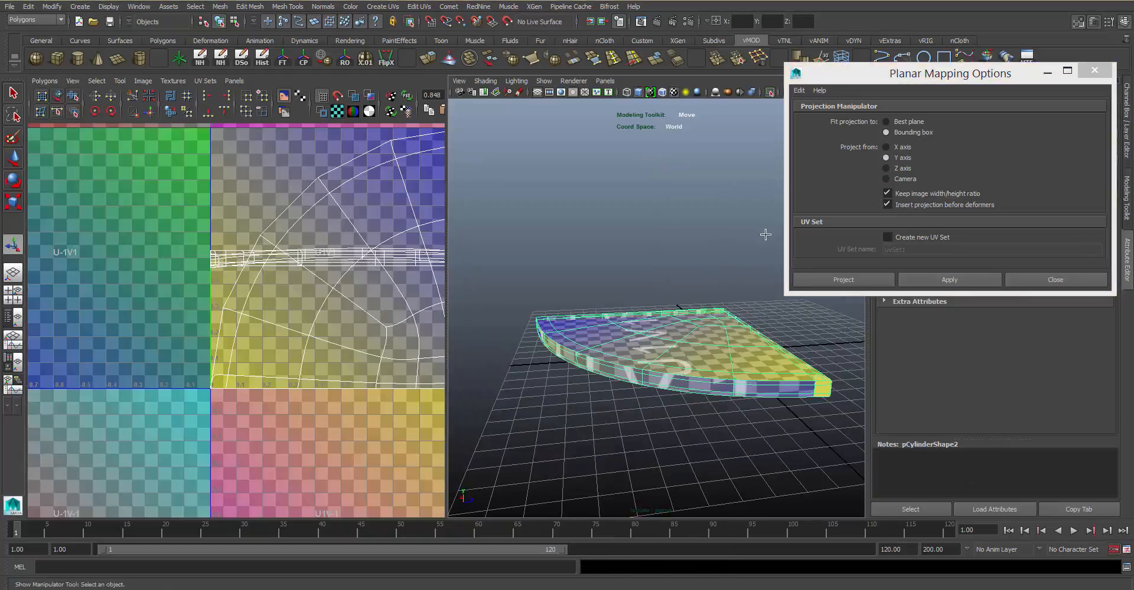
- Lay out the UV shells of the quarter-round shelf
left_click(51, 80)
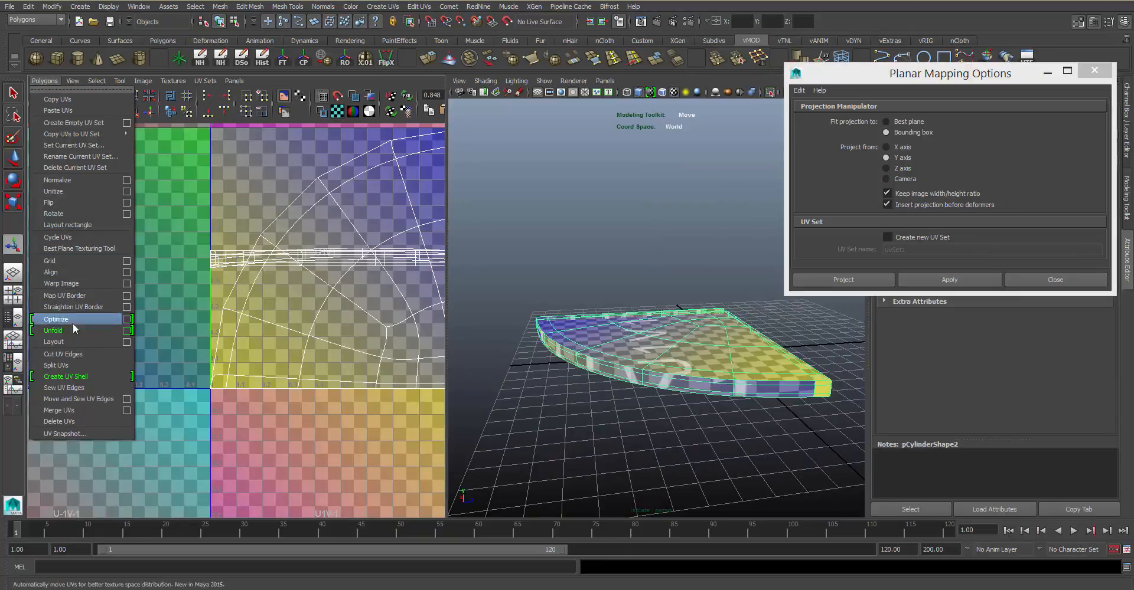
left_click(71, 338)
middle_click_drag(385, 363, 395, 394, "alt")
scroll(382, 357, "down", 1)
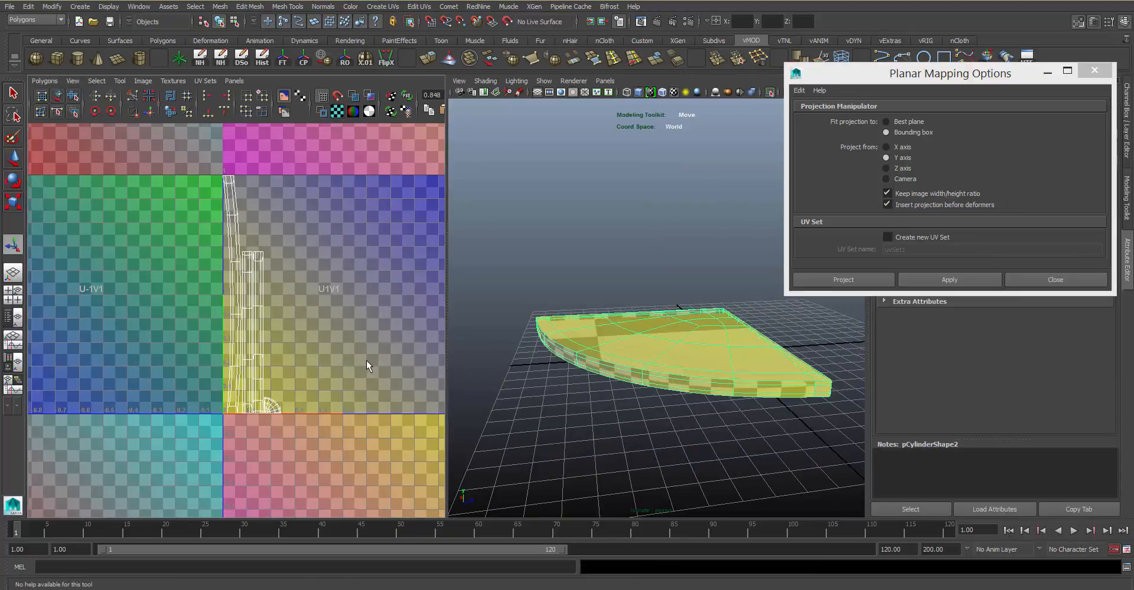
- Try repeating the shelf's UV layout and undo the repetition
key("ctrl+z")
middle_click_drag(372, 321, 301, 310, "alt")
key("ctrl+z")
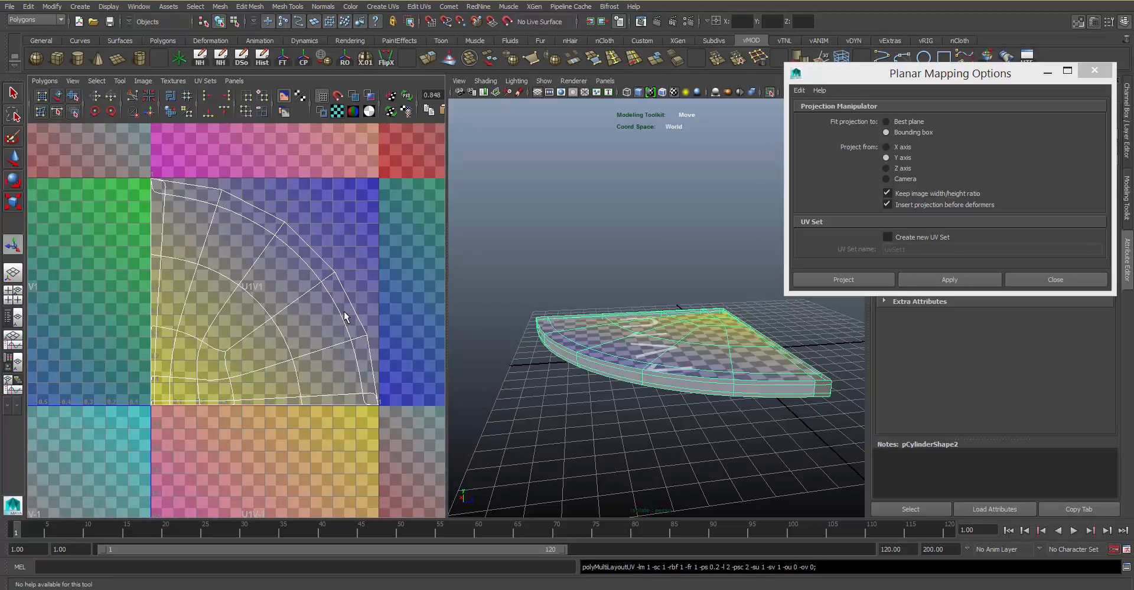
key("ctrl+z")
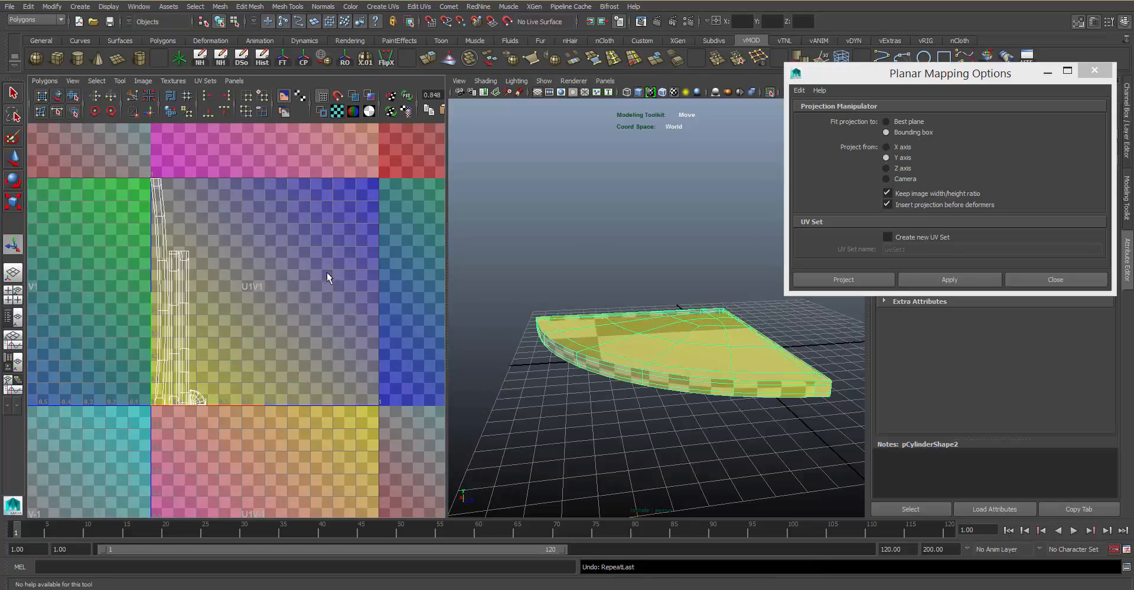
- Select the small quarter-circle UV shell, move it clear of the strip shells and scale it up
right_click_drag(199, 402, 257, 377)
middle_click_drag(248, 381, 307, 330, "alt")
scroll(289, 342, "up", 3)
left_click_drag(286, 343, 270, 377)
right_click_drag(279, 361, 351, 317, "ctrl")
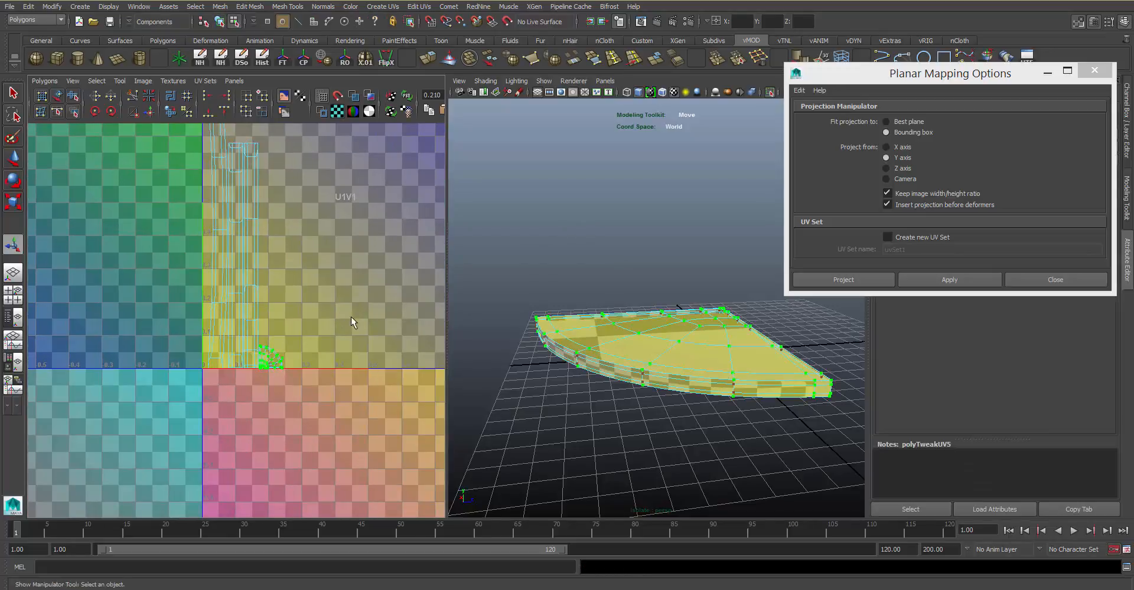
key("w")
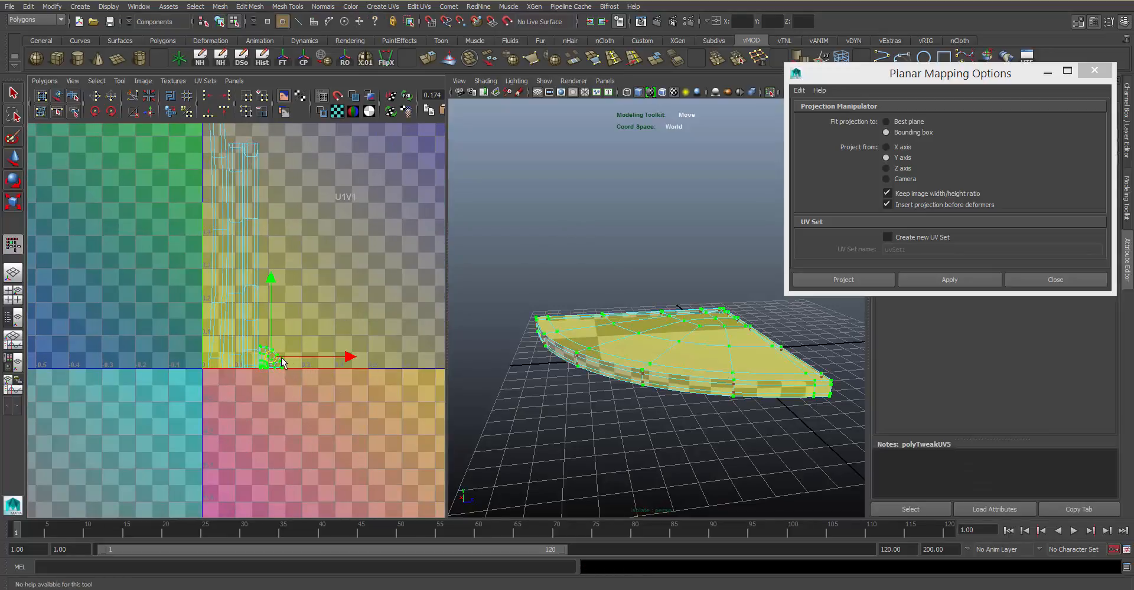
left_click_drag(271, 361, 378, 242)
key("w")
middle_click_drag(363, 253, 319, 263, "alt")
- Select the small end faces at the shelf's corner beside the curved edge and planar-map them from the camera
left_click(549, 206)
right_click_drag(668, 254, 827, 354, "alt")
middle_click_drag(833, 372, 763, 331, "alt")
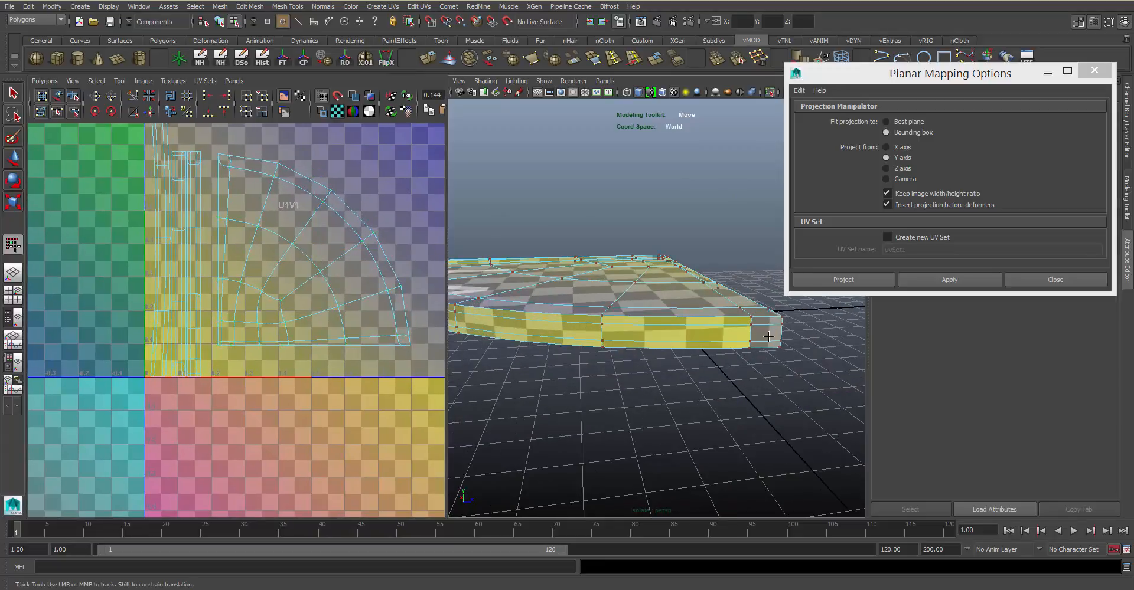
right_click_drag(753, 321, 754, 347)
left_click(772, 333)
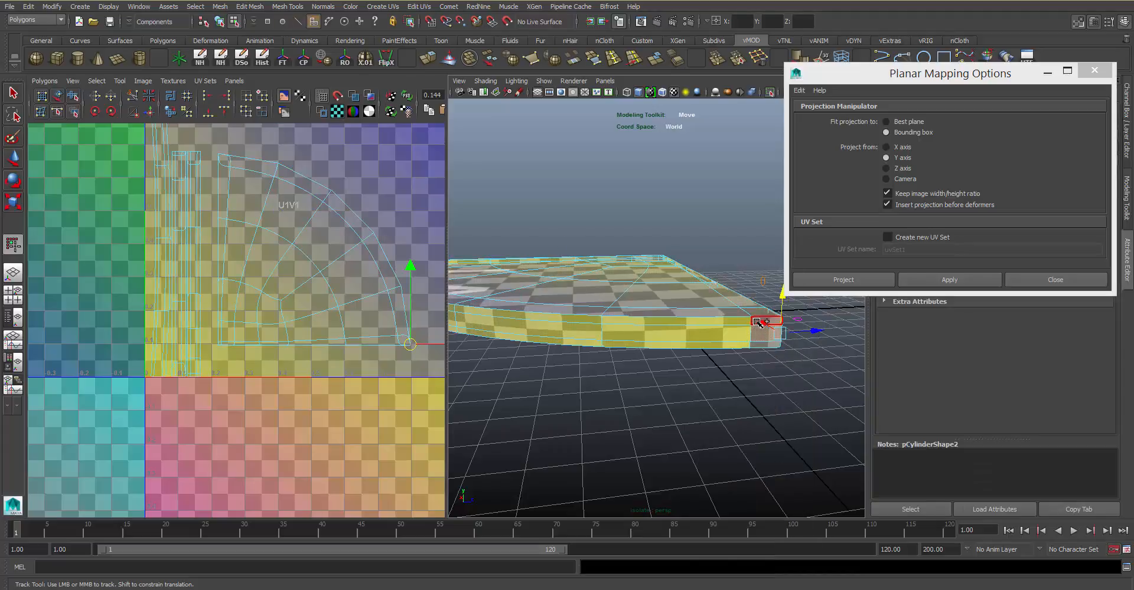
left_click(757, 322, "shift")
left_click_drag(749, 393, 762, 299, "alt")
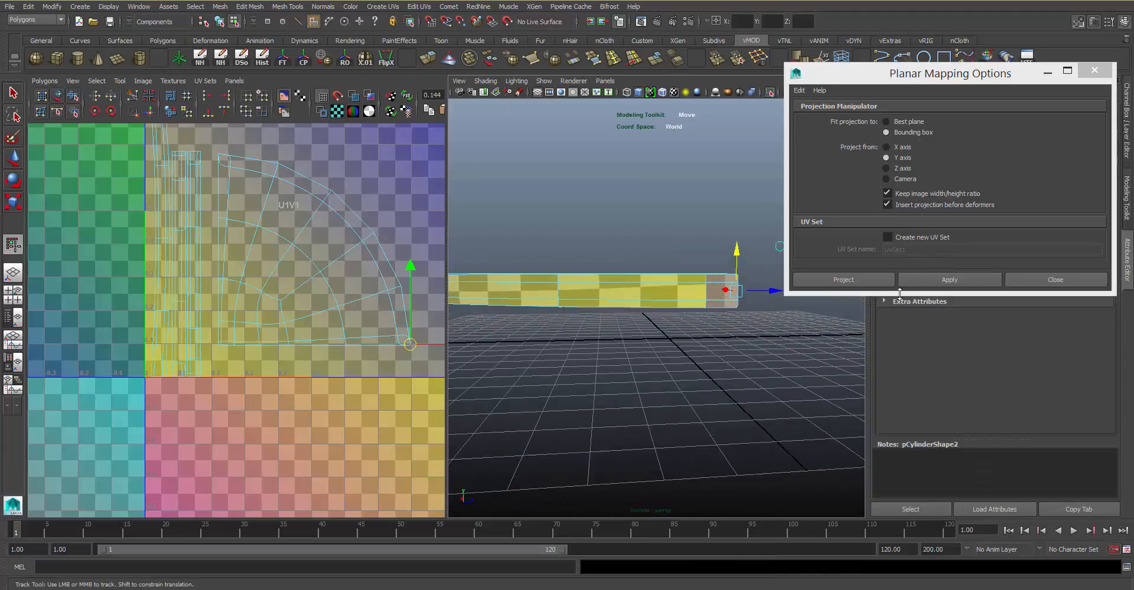
left_click(934, 281)
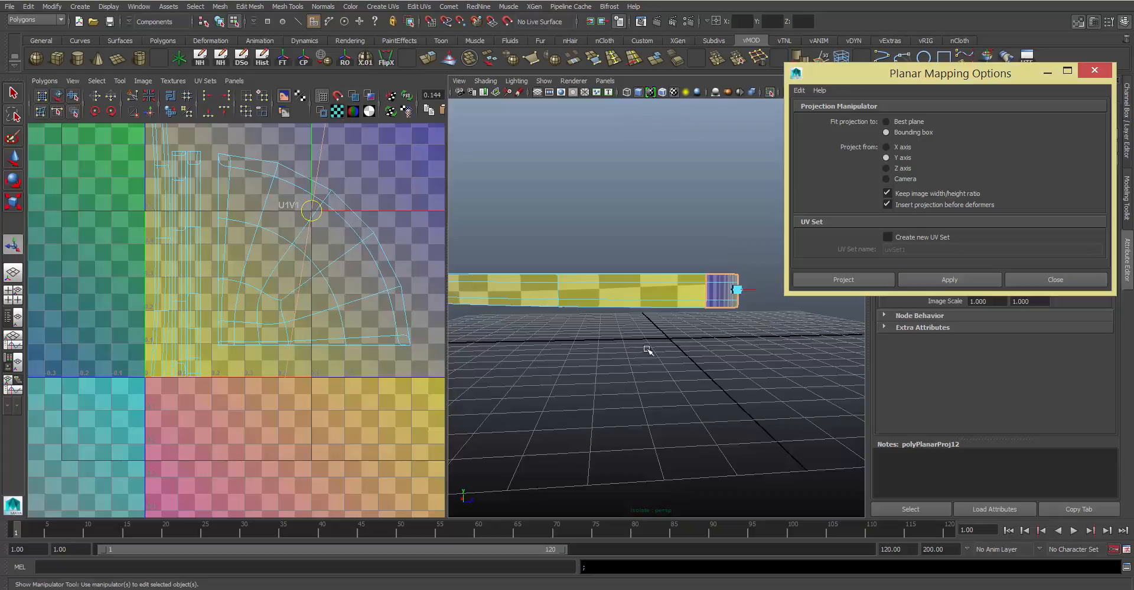
left_click(937, 282)
key("q")
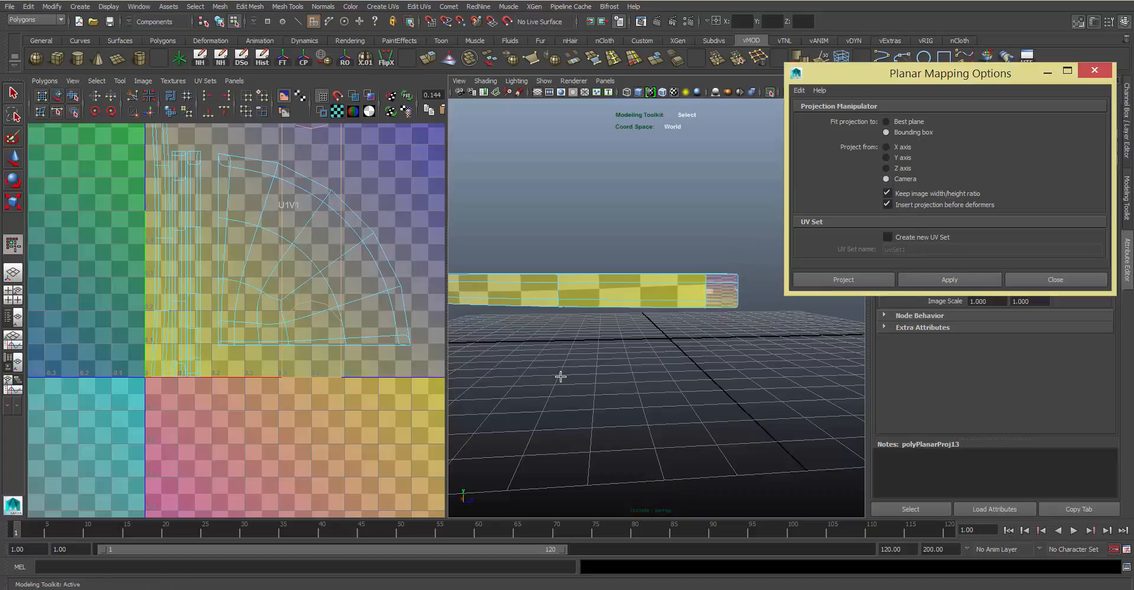
- Scale down the newly projected UV shell of the shelf's small end faces to suit the other shells
scroll(307, 380, "down", 4)
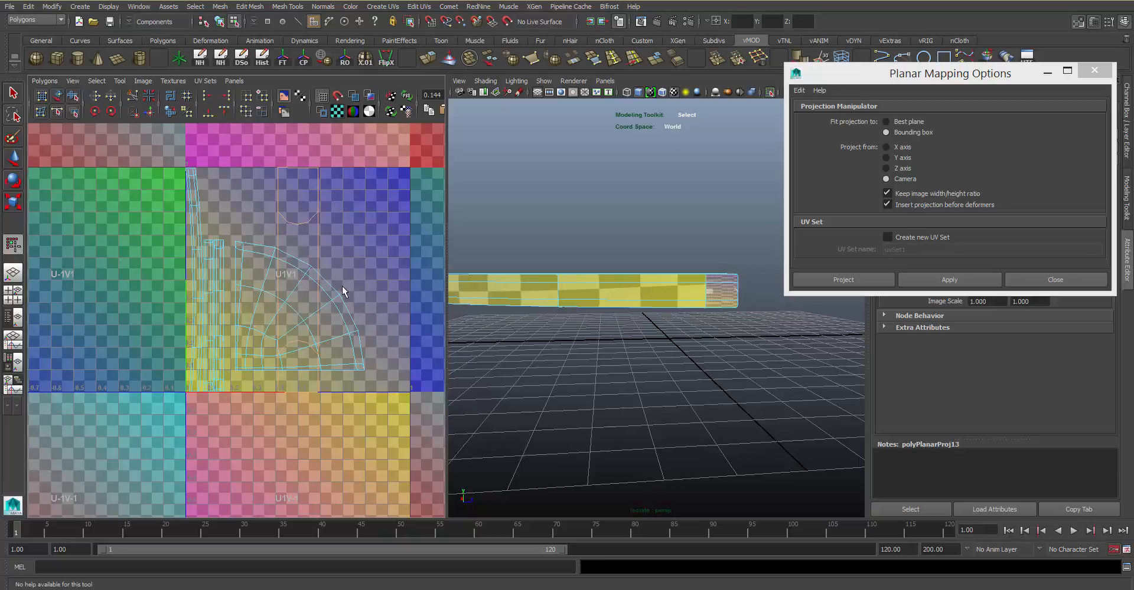
key("r")
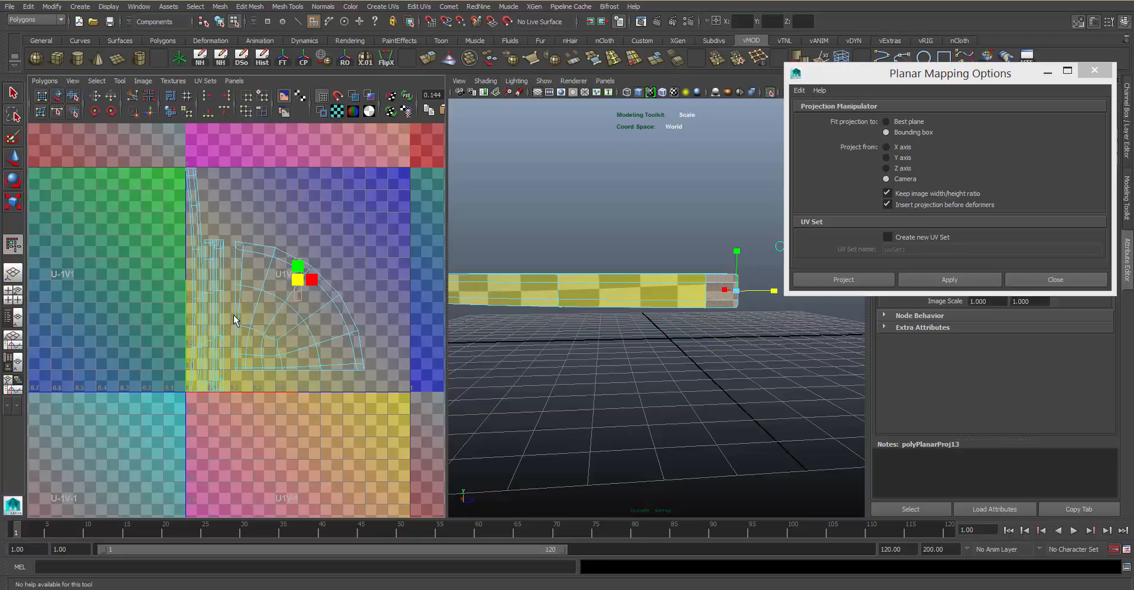
left_click(369, 248)
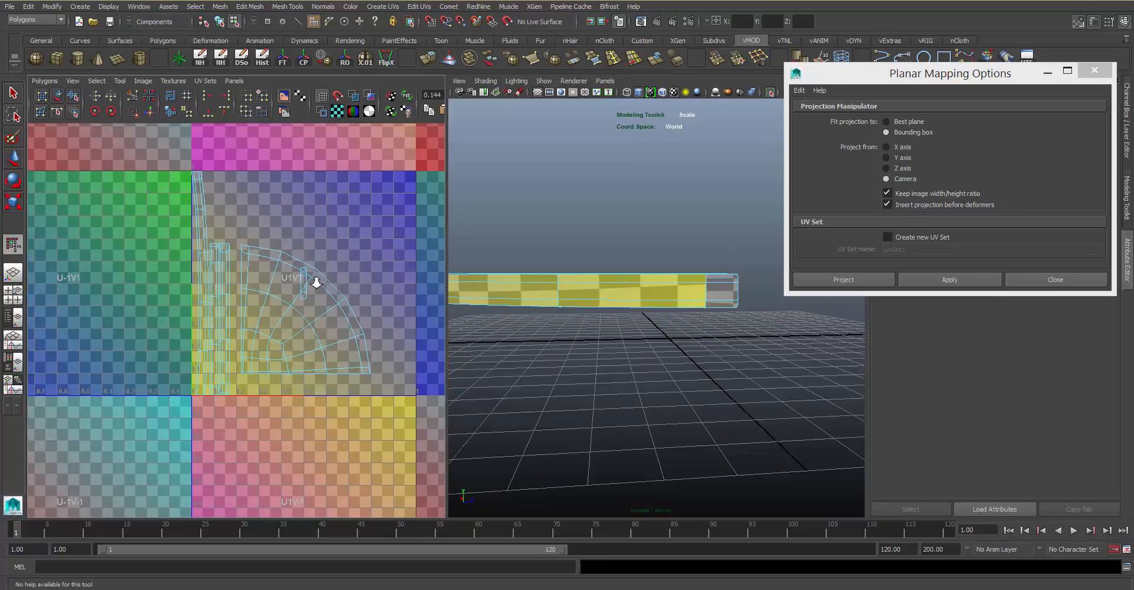
scroll(414, 325, "up", 3)
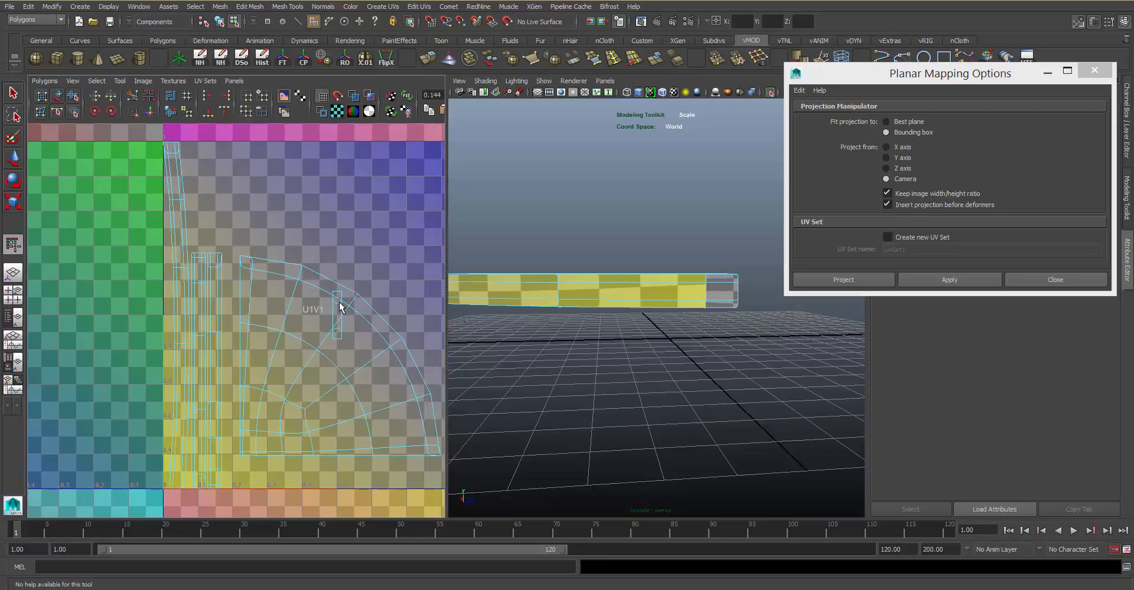
- Select the long side edge of the small end-face shell and move and sew it onto the adjoining strip shell
right_click_drag(340, 306, 331, 304)
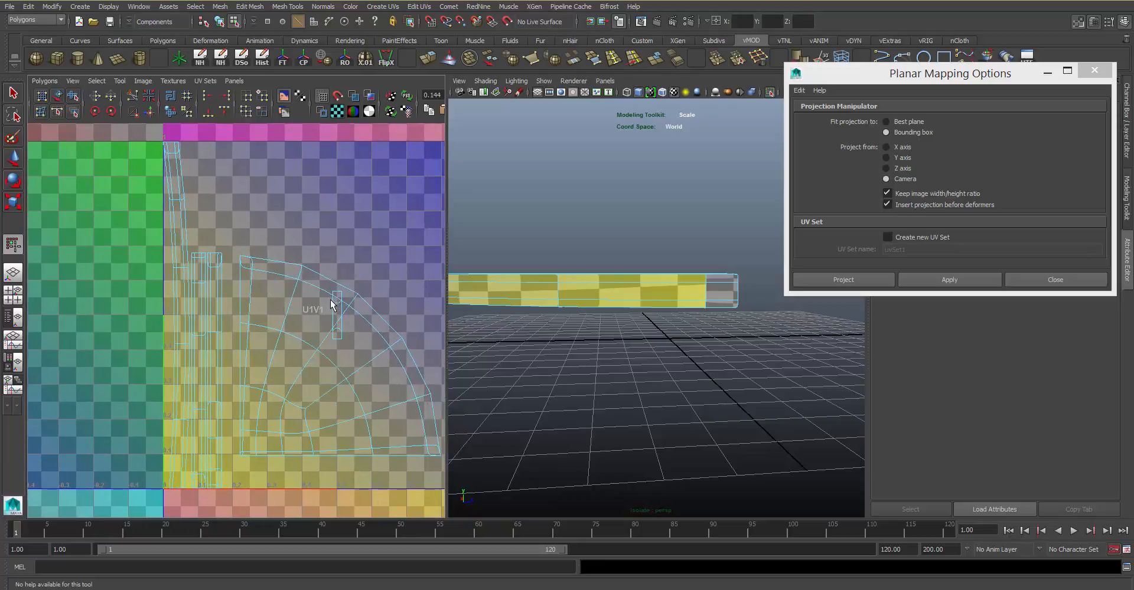
left_click(341, 339)
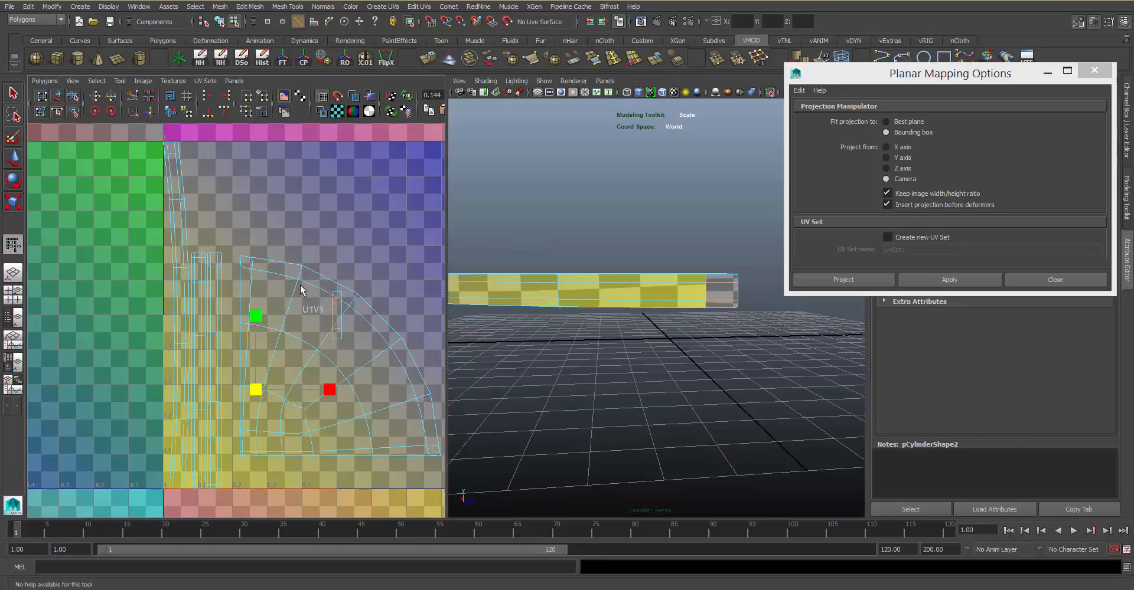
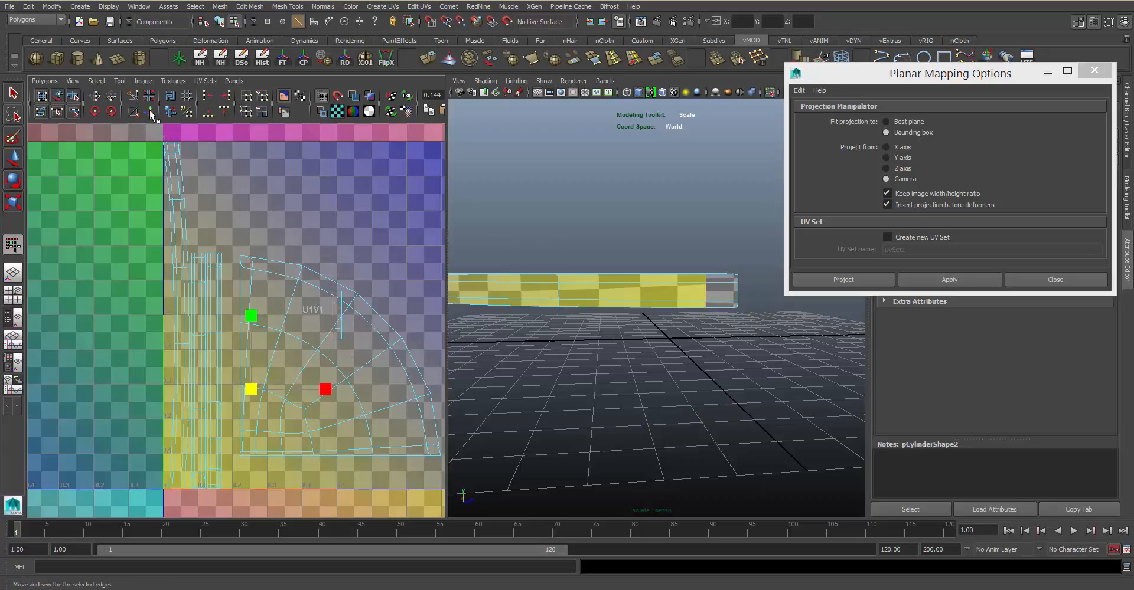
left_click(236, 266)
middle_click_drag(219, 398, 221, 345, "alt")
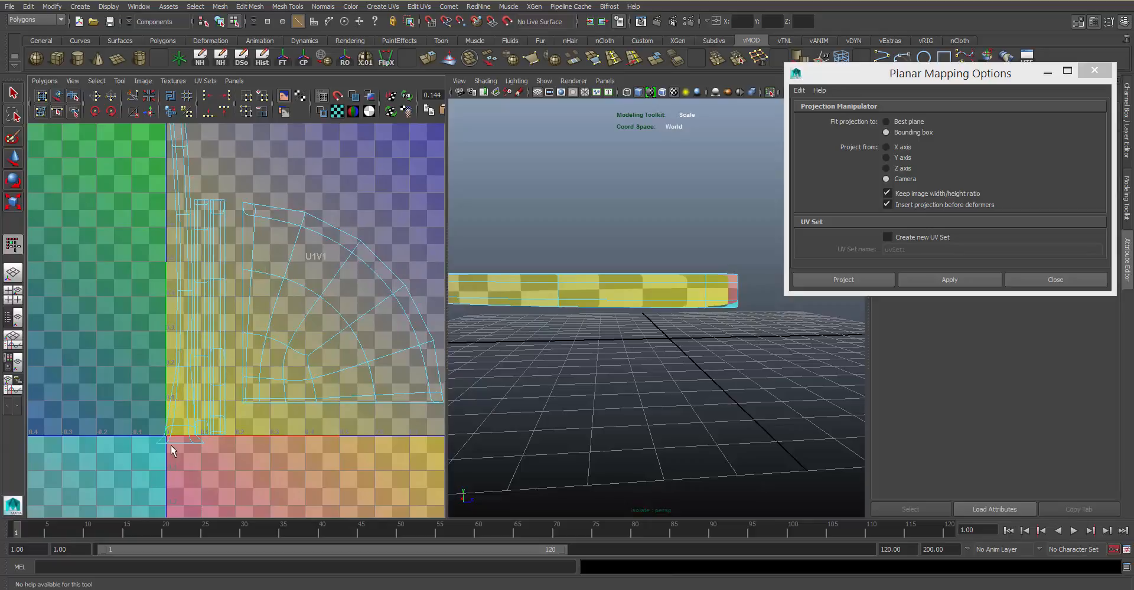
- Select the flared UVs of the sewn end faces and scale them horizontally to line up with the strip's width
right_click_drag(171, 445, 243, 417)
left_click_drag(127, 441, 127, 441)
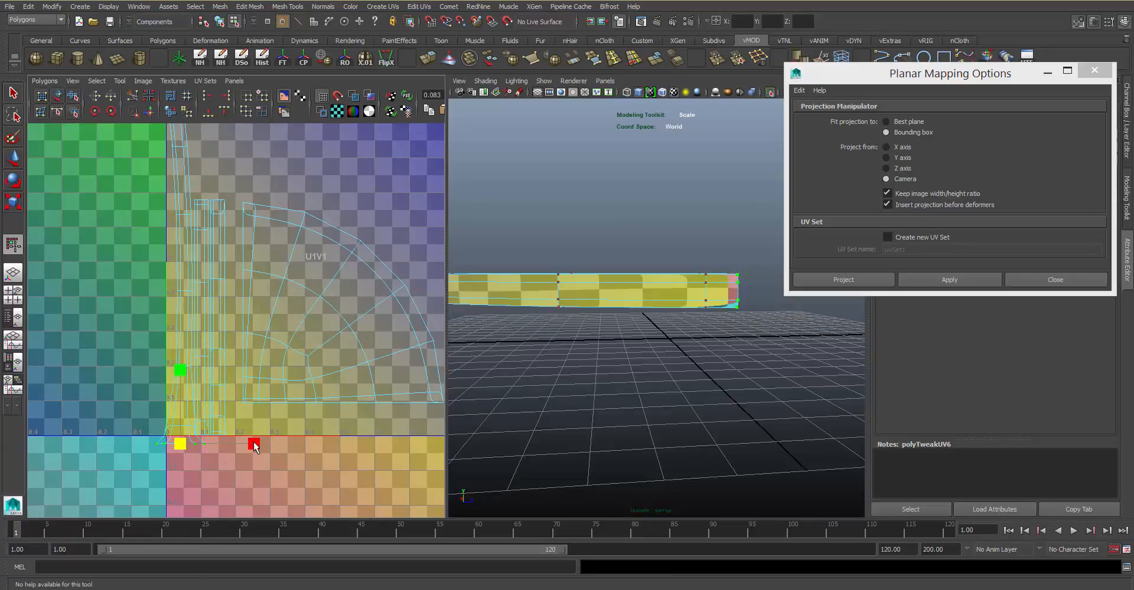
left_click(161, 478)
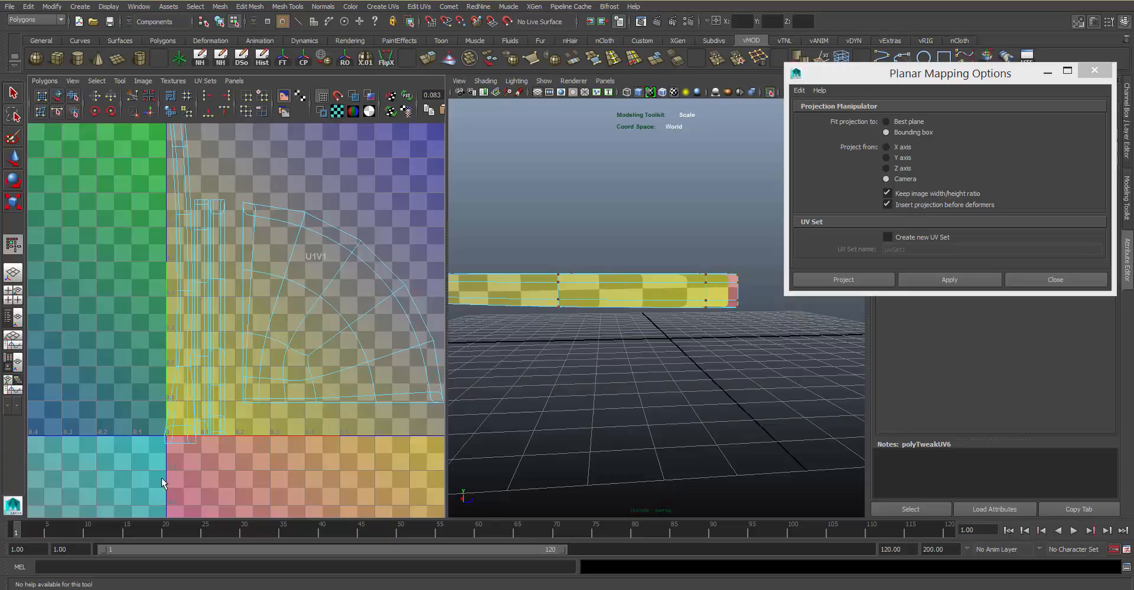
left_click_drag(197, 466, 197, 466)
scroll(295, 390, "up", 8)
middle_click_drag(260, 334, 232, 372, "alt")
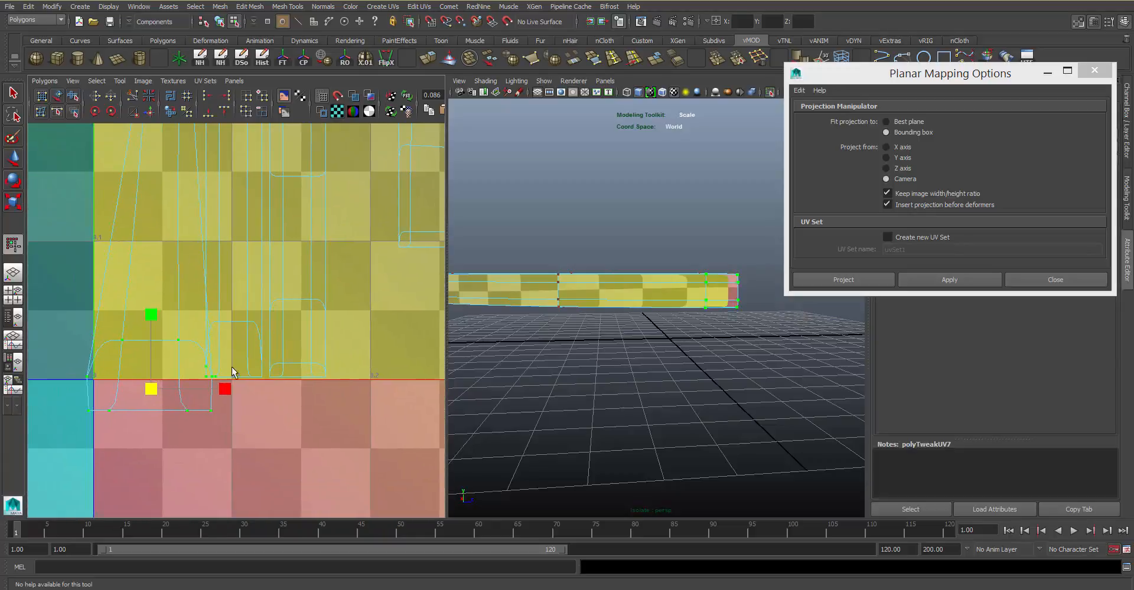
left_click_drag(227, 387, 182, 406)
middle_click_drag(249, 422, 276, 467, "alt")
right_click_drag(275, 466, 255, 307, "alt")
- Select the whole shelf as an object and lay out its UV shells, repeating the layout four more times
right_click_drag(543, 307, 561, 289)
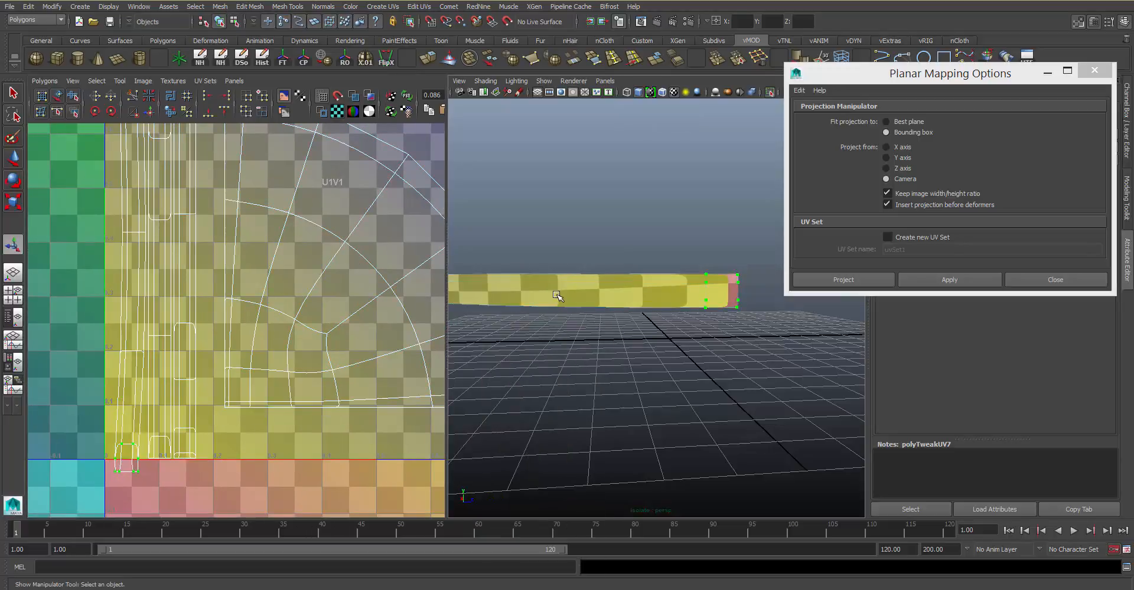
left_click(9, 6)
left_click(140, 7)
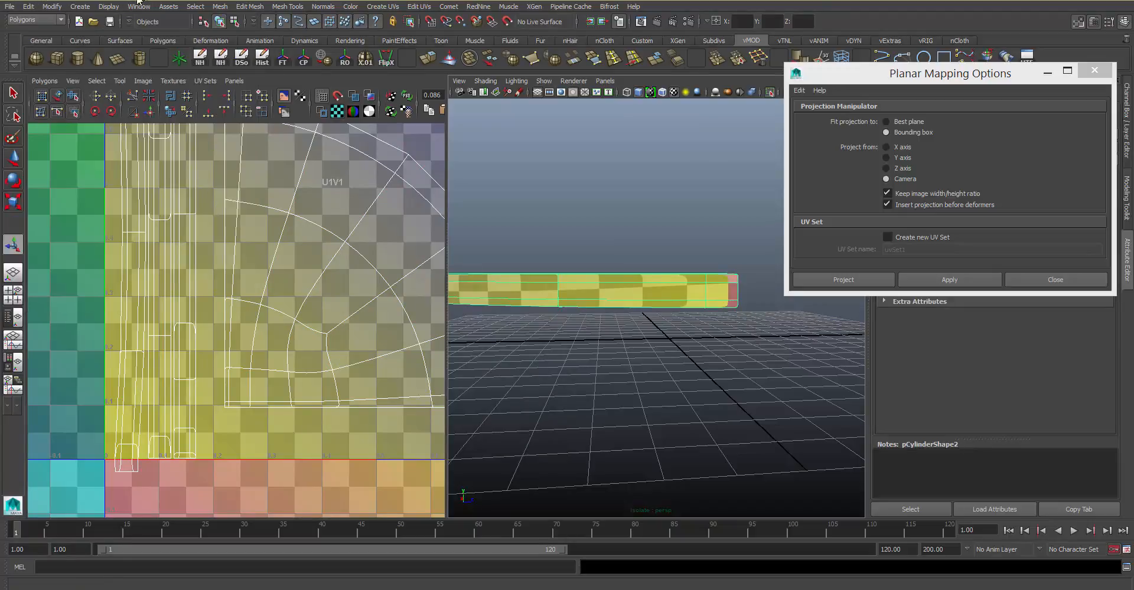
left_click(46, 81)
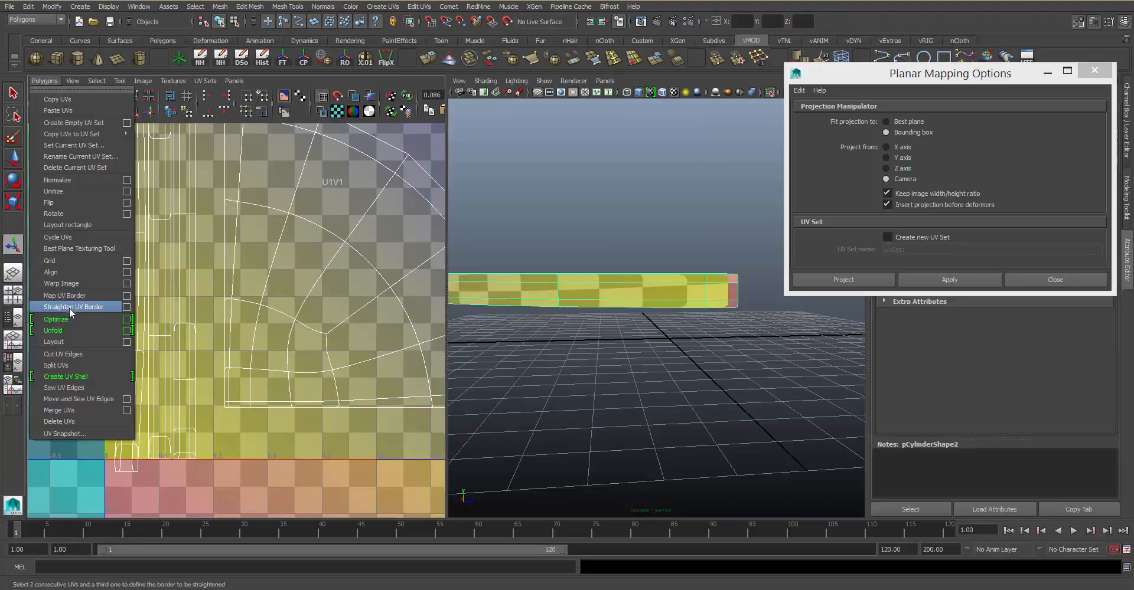
left_click(72, 341)
scroll(346, 340, "down", 3)
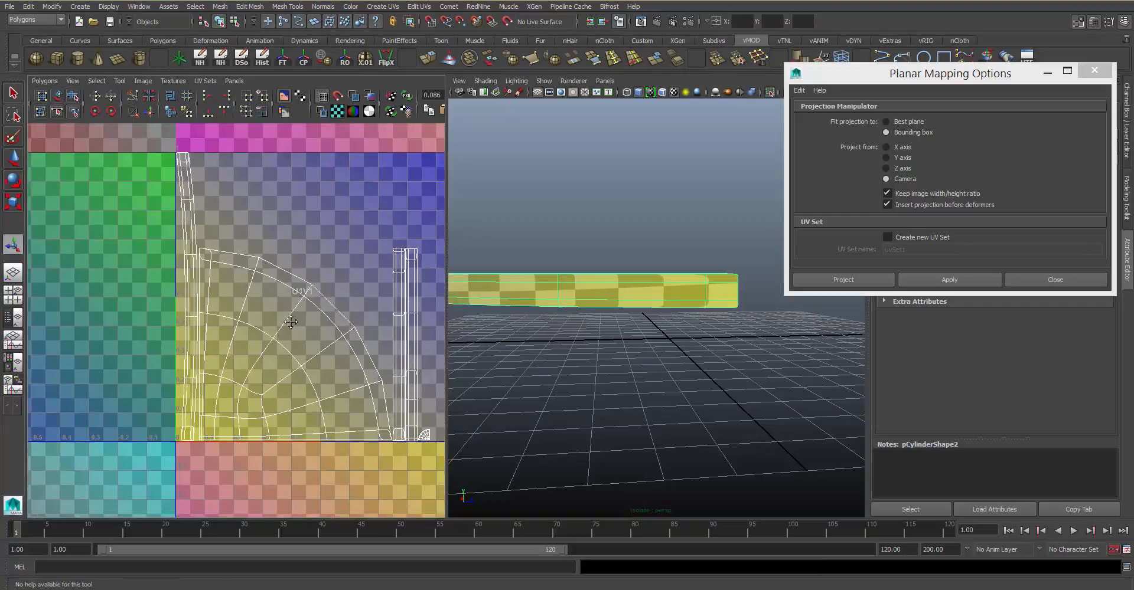
key("g")
key("g")
key("g")
key("g")
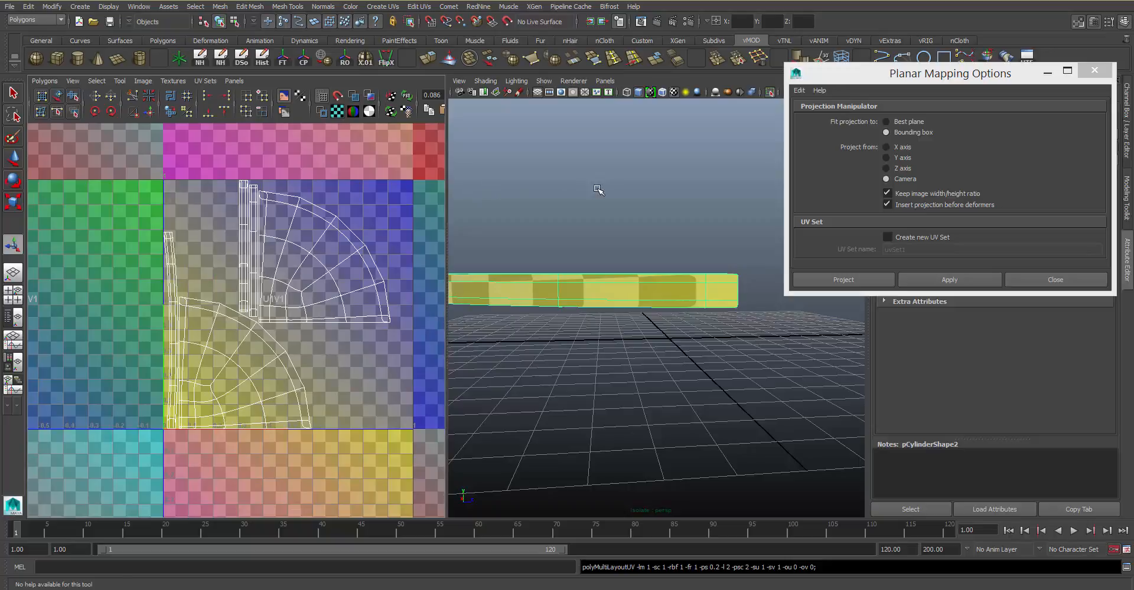
- Turn off the isolated display to show the whole table and delete the shelf opposite the UV-mapped one
left_click(589, 256)
left_click_drag(591, 246, 582, 301, "alt")
left_click(581, 301)
right_click_drag(581, 301, 591, 249, "alt")
left_click_drag(591, 249, 625, 264, "alt")
left_click(769, 92)
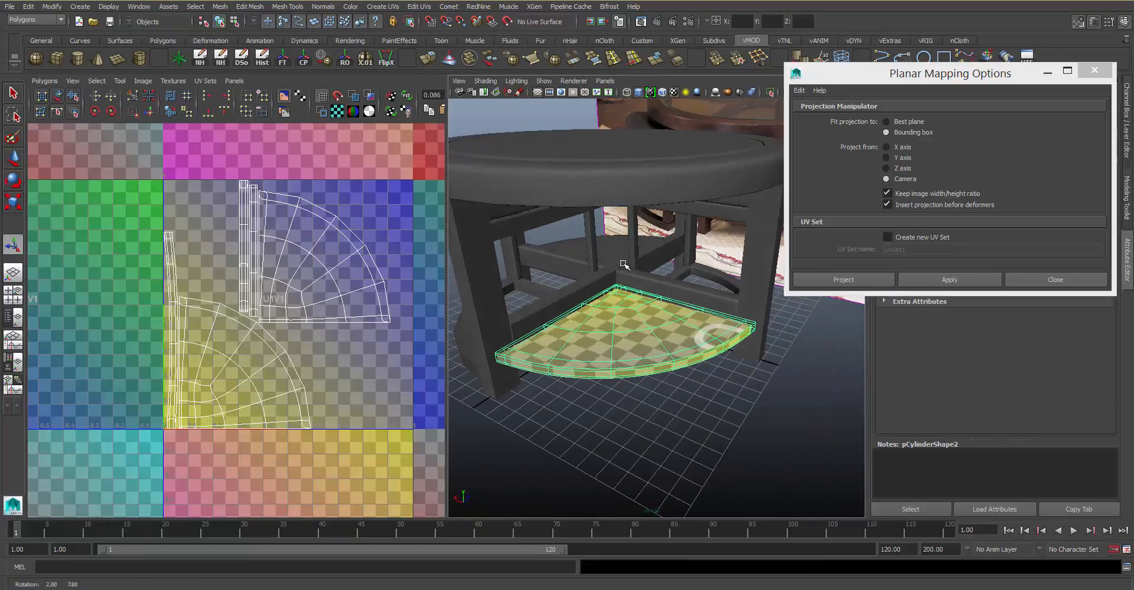
left_click(645, 263)
- Duplicate the UV-mapped quarter-round shelf and rotate the copy 180 degrees about Y to the opposite side of the table
left_click(657, 304)
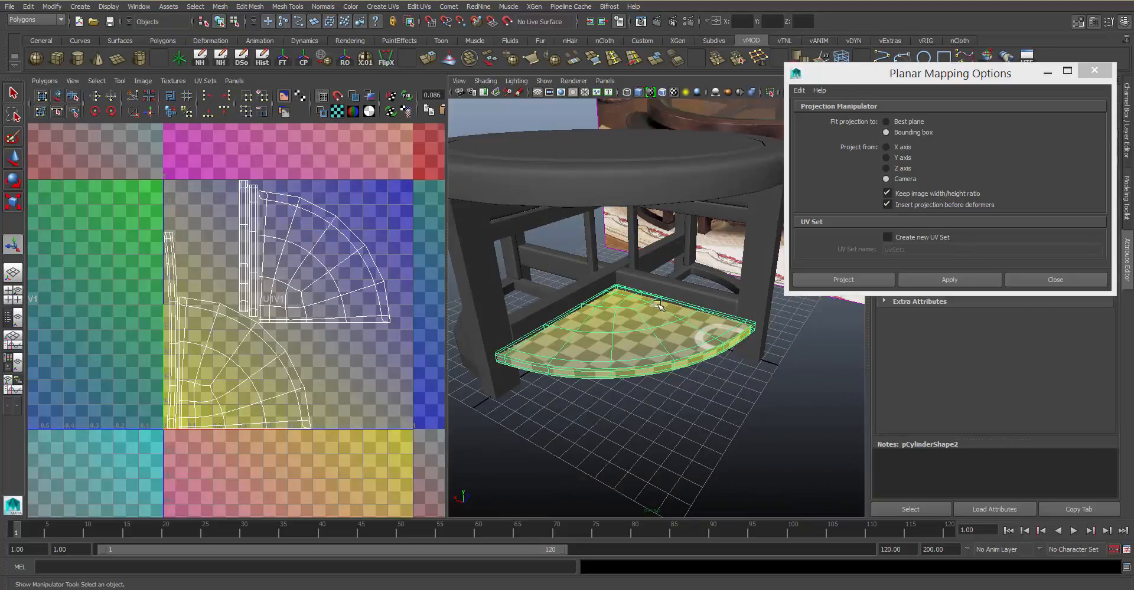
left_click(661, 299)
key("e")
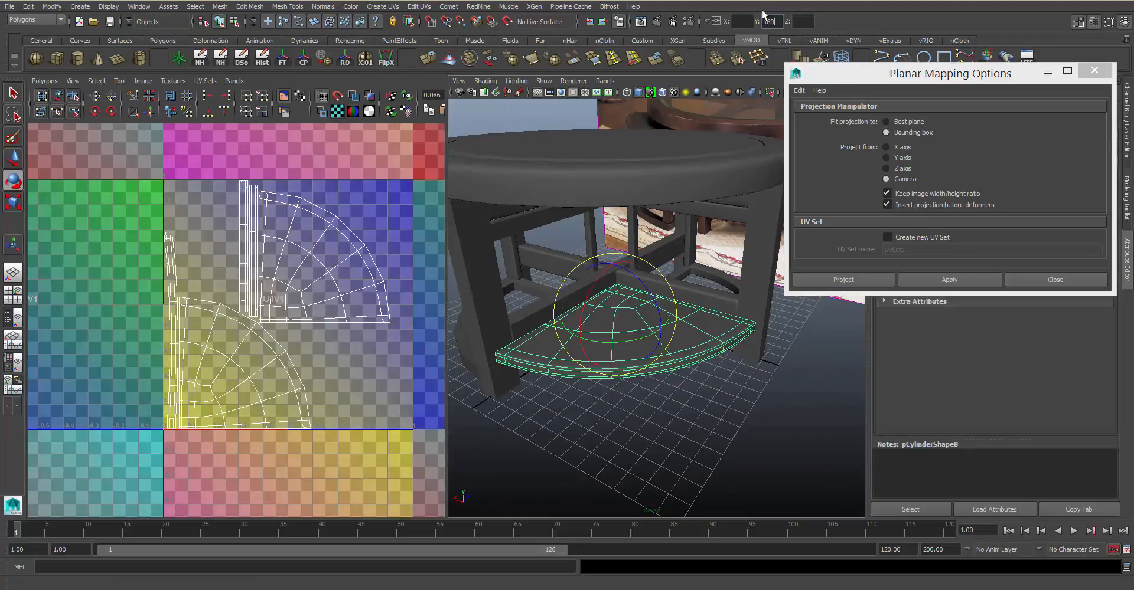
key("Return")
left_click_drag(686, 354, 821, 354, "alt")
left_click(757, 393)
- Select the three vertical posts between the curved apron and the lower frame and lay out their UV shells
left_click(639, 249)
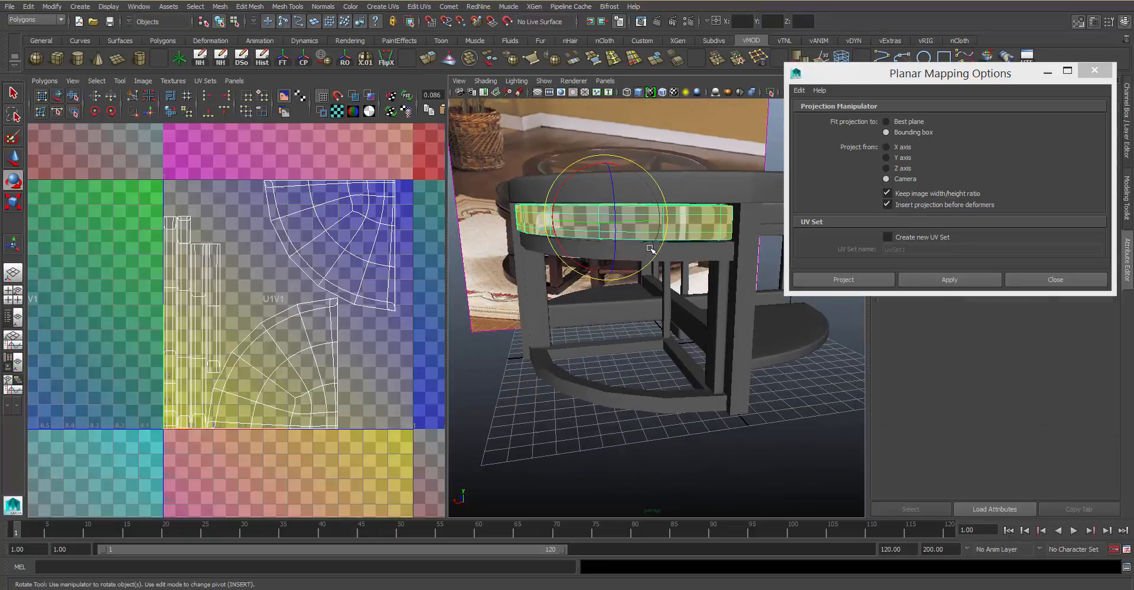
left_click(680, 258)
left_click(710, 338)
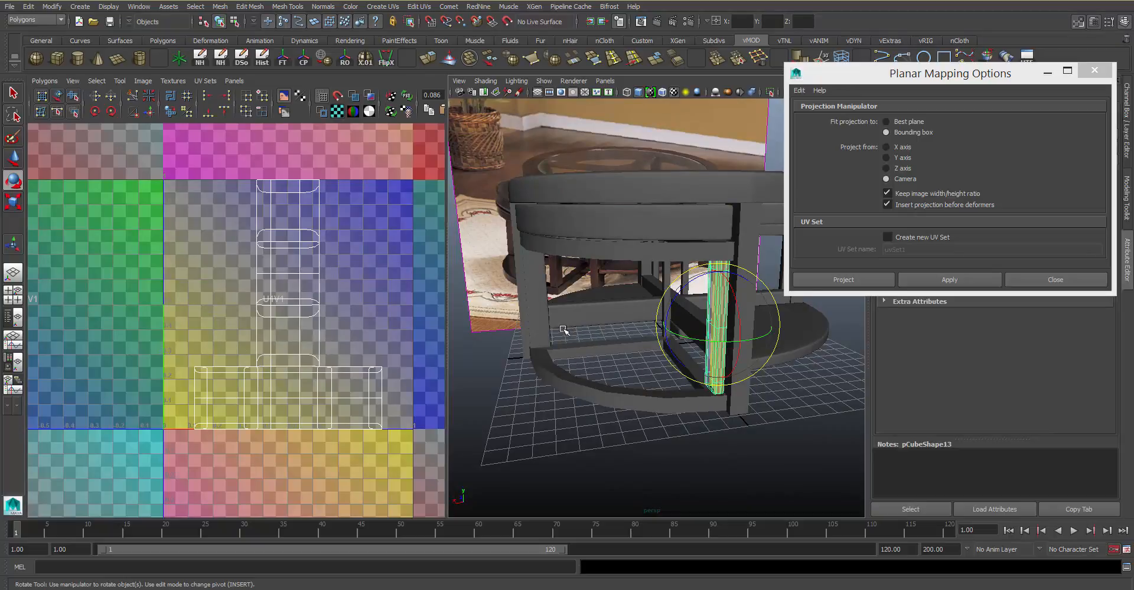
left_click_drag(715, 295, 713, 303, "alt")
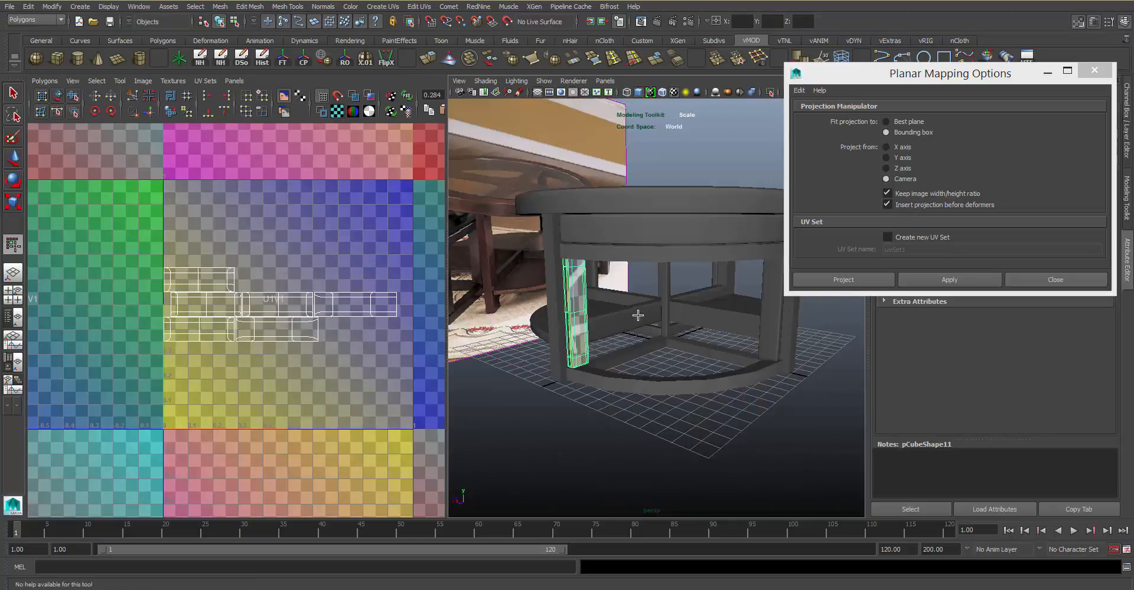
left_click(664, 296)
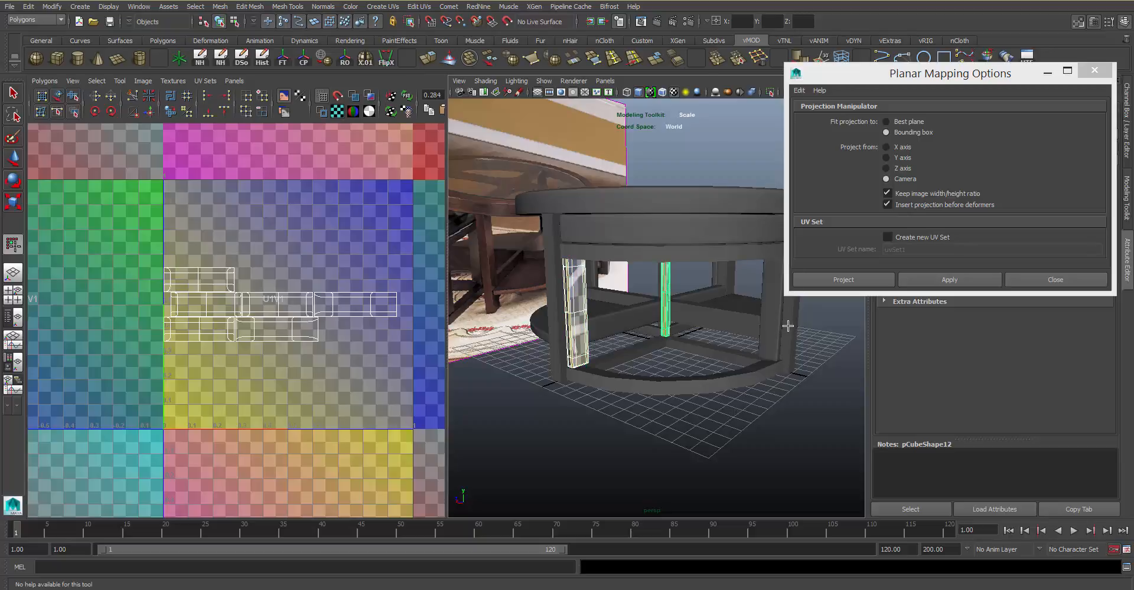
left_click(774, 326)
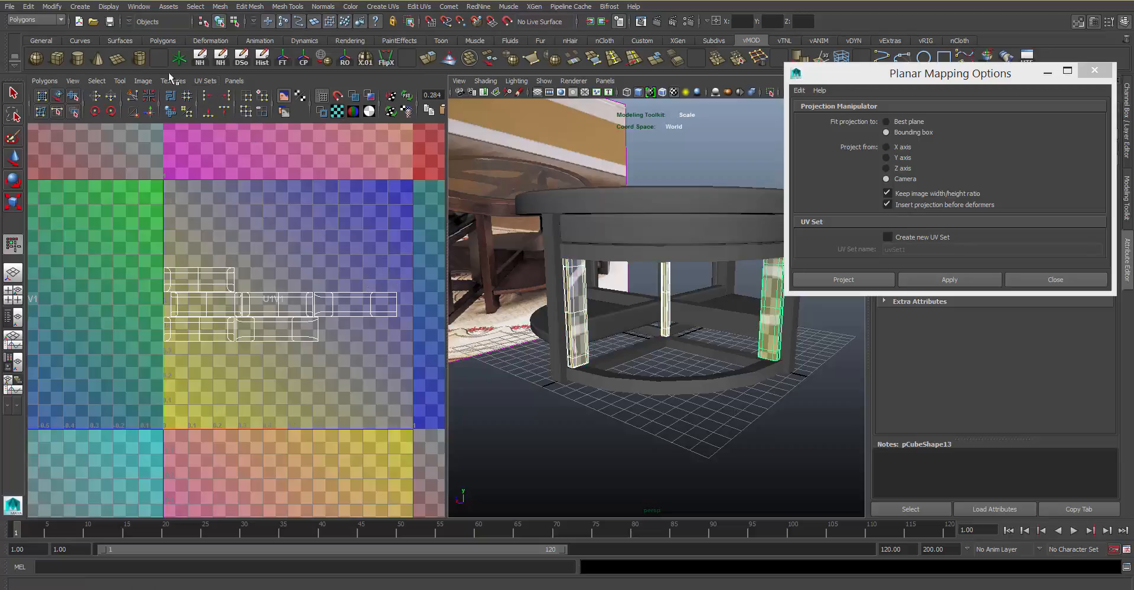
left_click(45, 81)
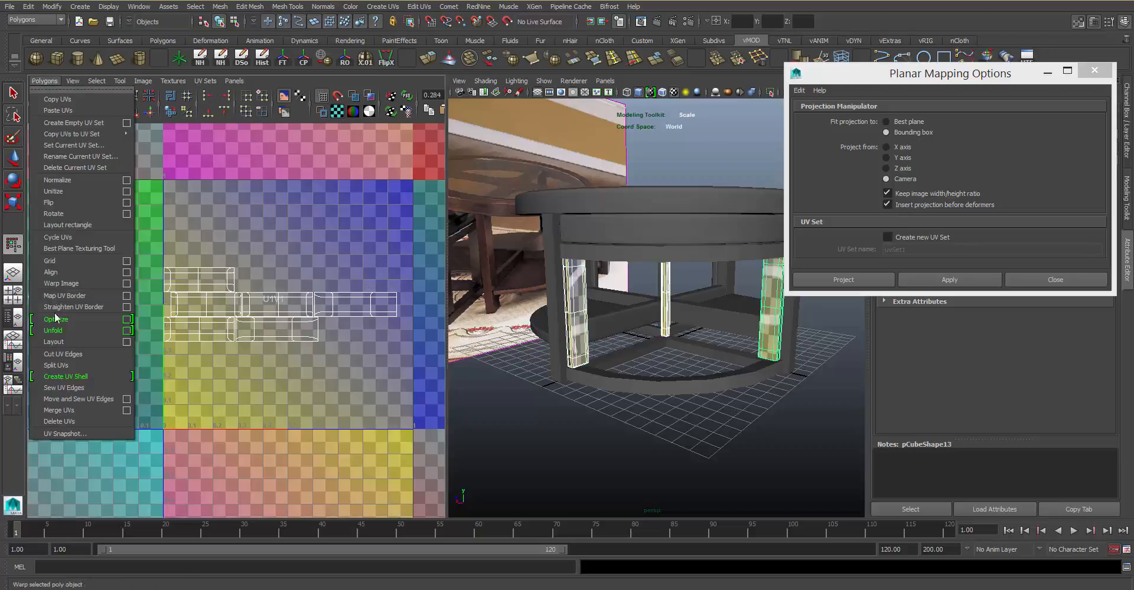
left_click(90, 345)
left_click(560, 435)
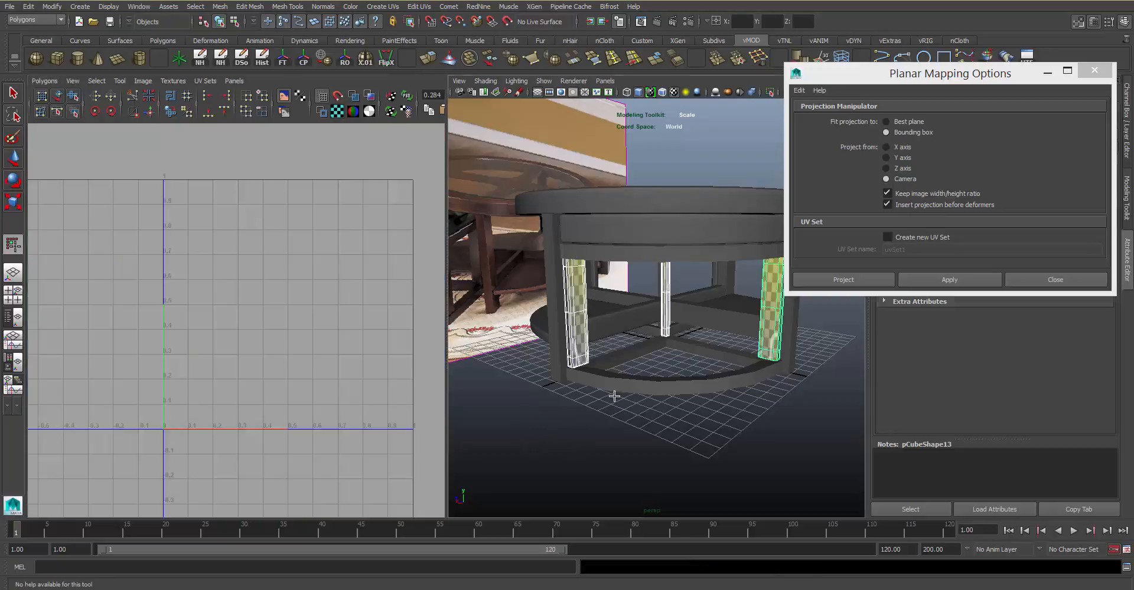
- Select the frame group on the side opposite the UV-mapped frame and delete it
left_click_drag(613, 395, 650, 324, "alt")
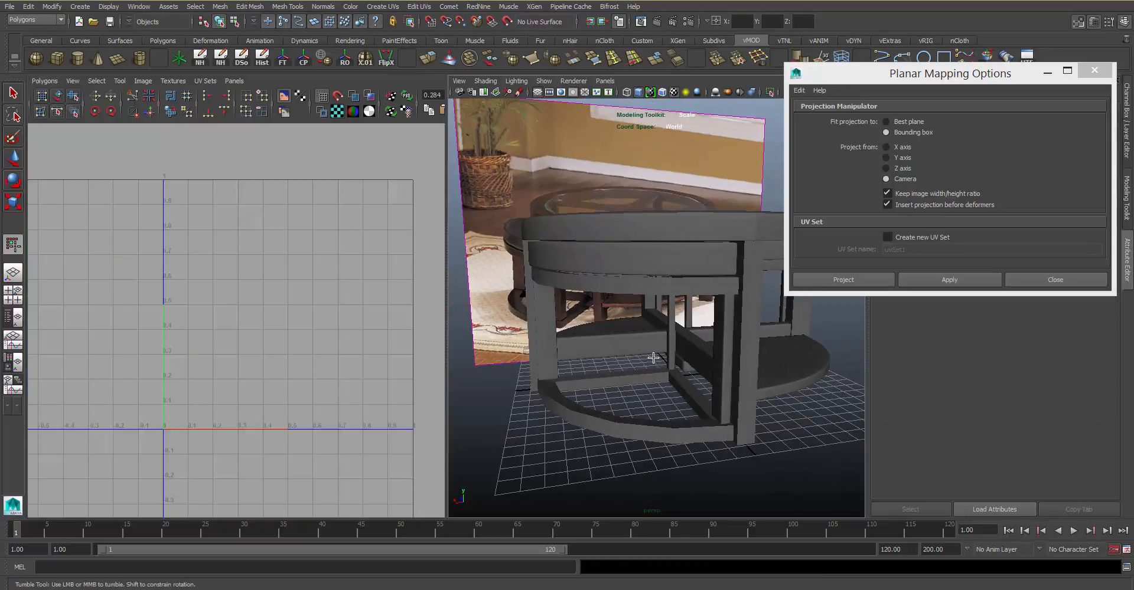
key("q")
left_click(661, 405)
key("Up")
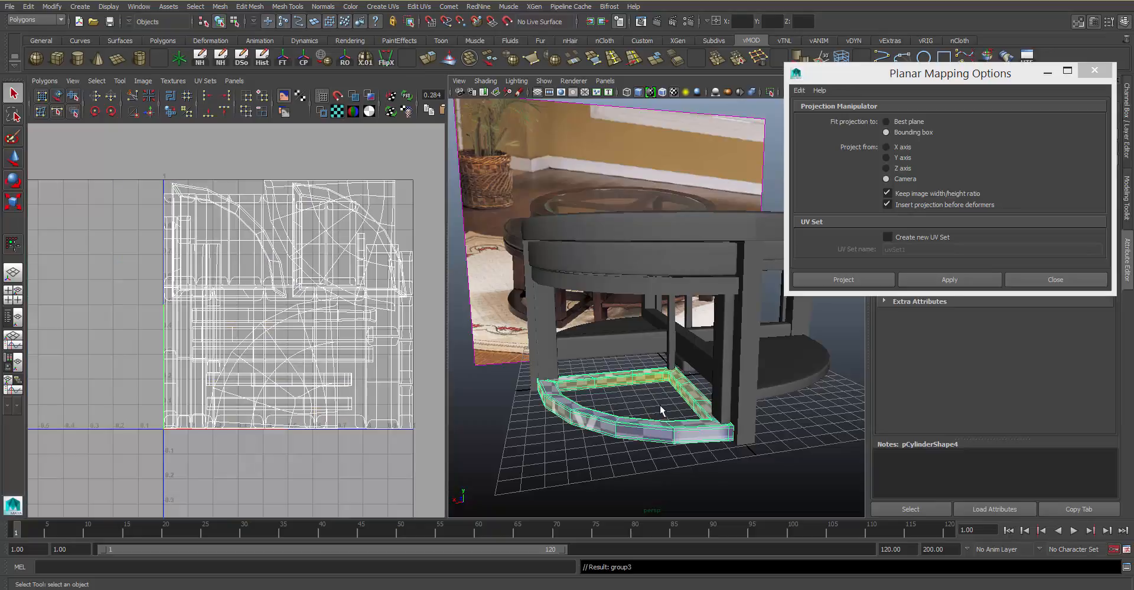
left_click_drag(808, 332, 692, 277, "alt")
left_click(689, 272)
key("Up")
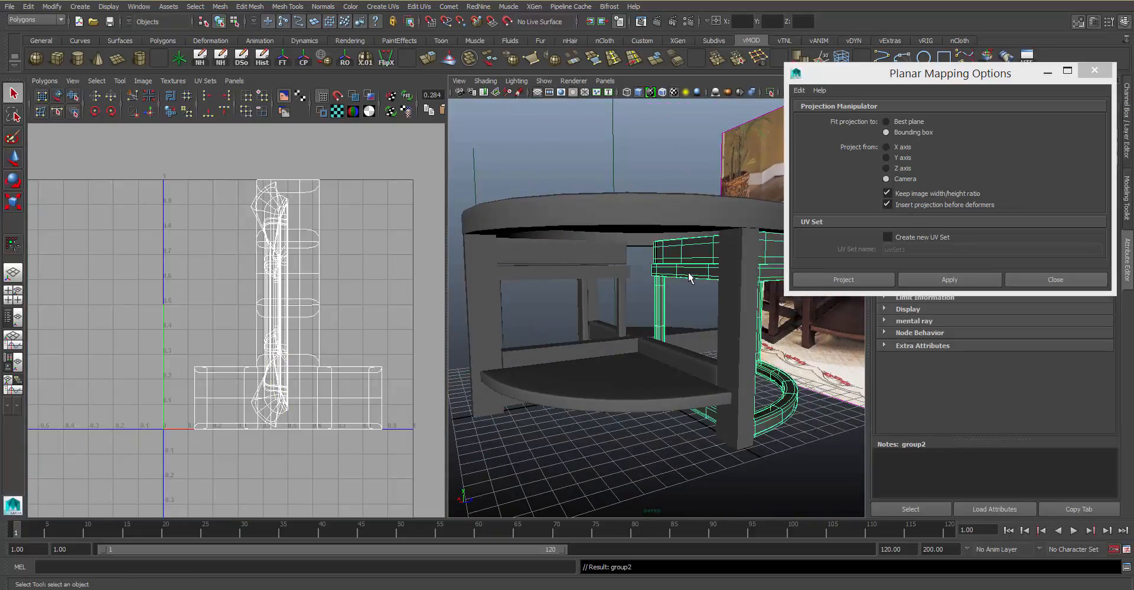
left_click(640, 273)
- Duplicate the UV-mapped frame group and rotate the copy about Y to the opposite side of the table
mouse_move(642, 291)
left_mouse_down("alt")
mouse_move(704, 300)
mouse_move(642, 302)
left_mouse_up("alt")
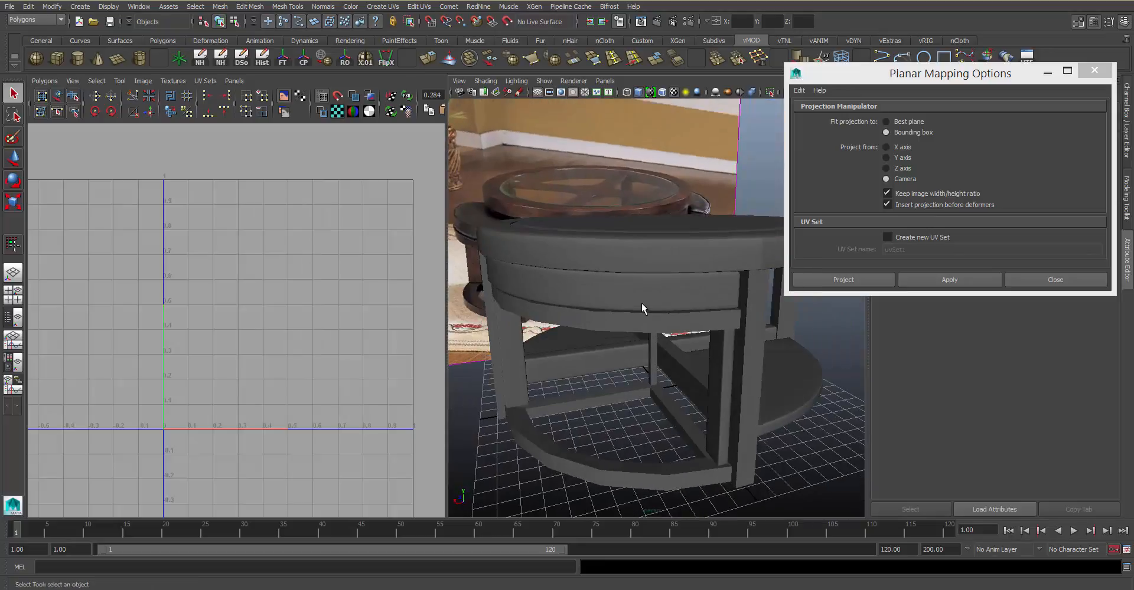
left_click(640, 306)
key("Up")
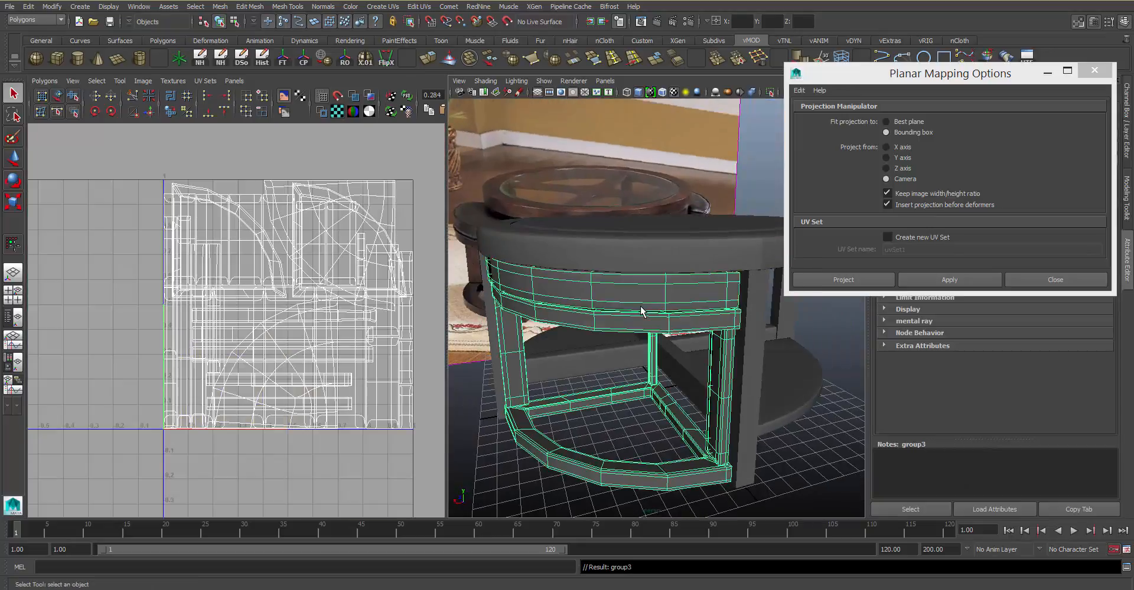
key("ctrl+g")
key("e")
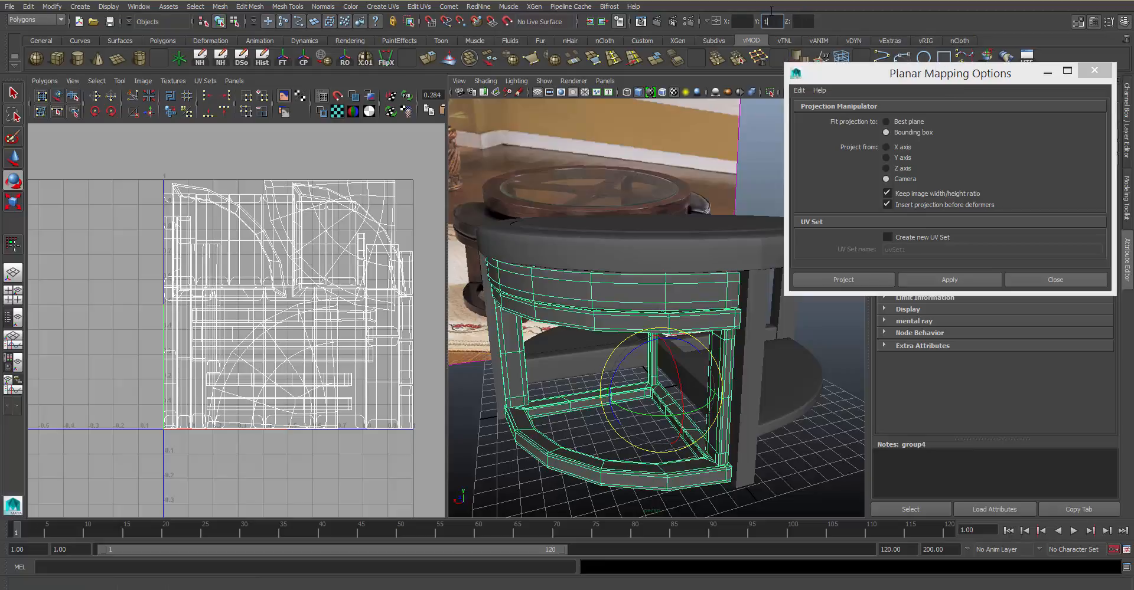
key("Return")
left_click_drag(717, 362, 637, 360, "alt")
scroll(691, 337, "down", 4)
left_click(681, 448)
- Select all the table's parts, examine the checker texture from several angles and close the planar mapping options
left_click_drag(703, 387, 847, 358, "alt")
left_click_drag(719, 333, 753, 358, "alt")
right_click_drag(753, 358, 645, 295, "alt")
left_click_drag(662, 313, 714, 327, "alt")
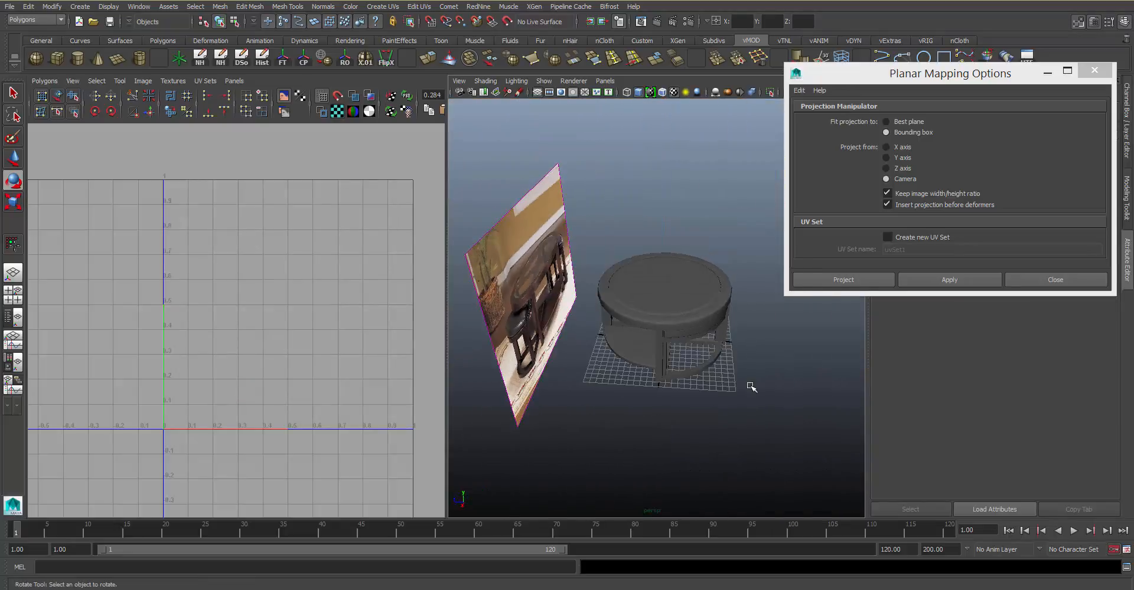
left_click_drag(762, 410, 588, 210)
left_click_drag(648, 306, 596, 251, "alt")
right_click_drag(626, 266, 734, 319, "alt")
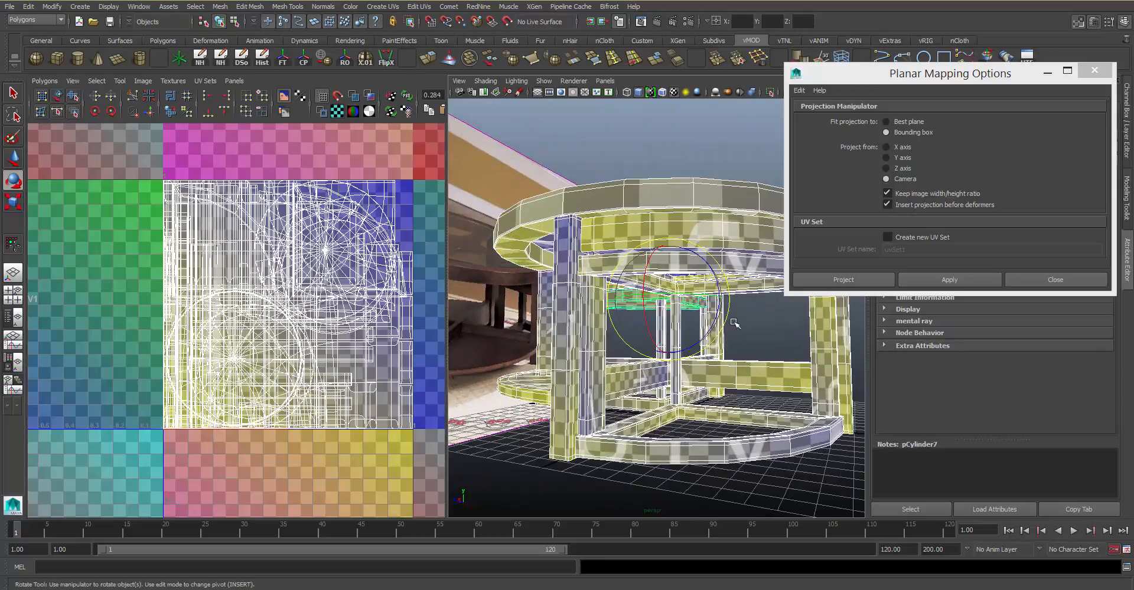
left_click_drag(734, 319, 691, 299, "alt")
left_click(1039, 280)
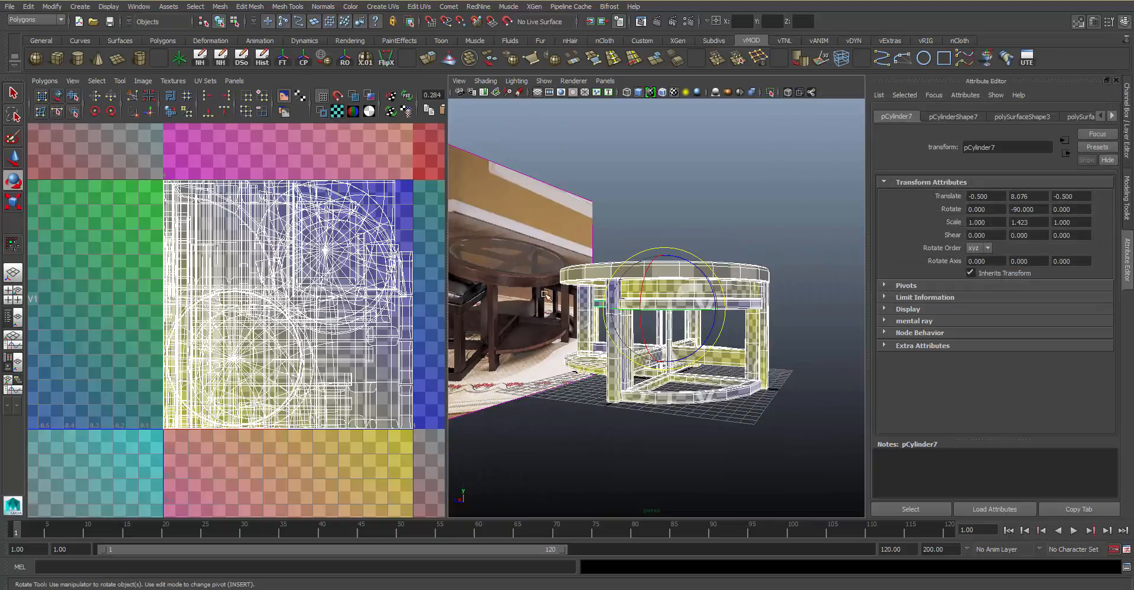
- Clear the selection and show the whole table in a full-size perspective view without the UV layout
left_click(646, 160)
key("space")
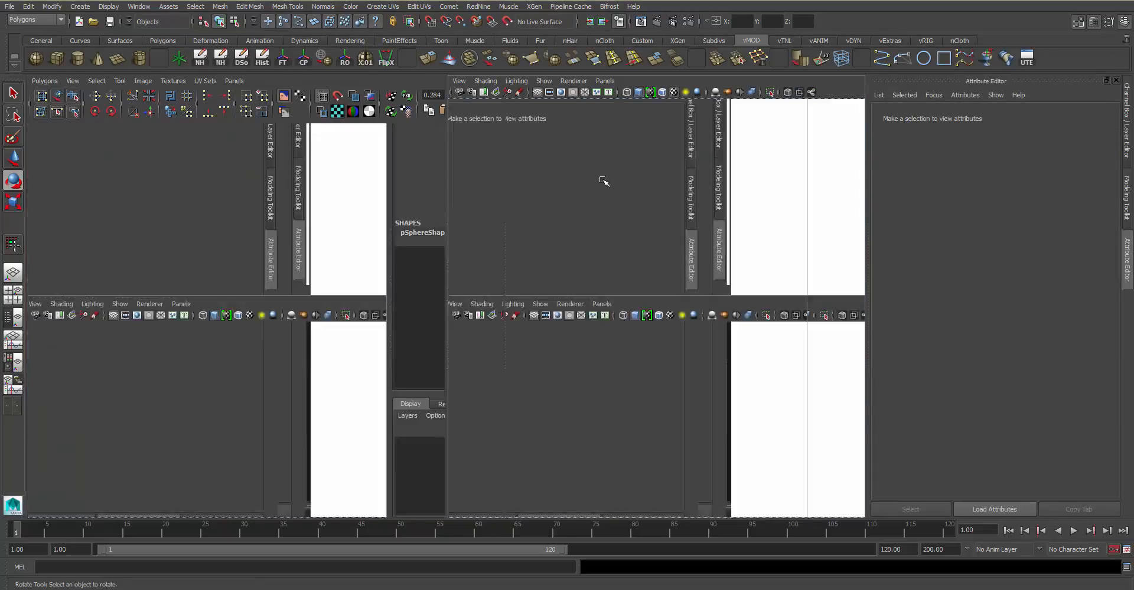
left_click_drag(603, 180, 497, 165, "alt")
left_click(380, 118)
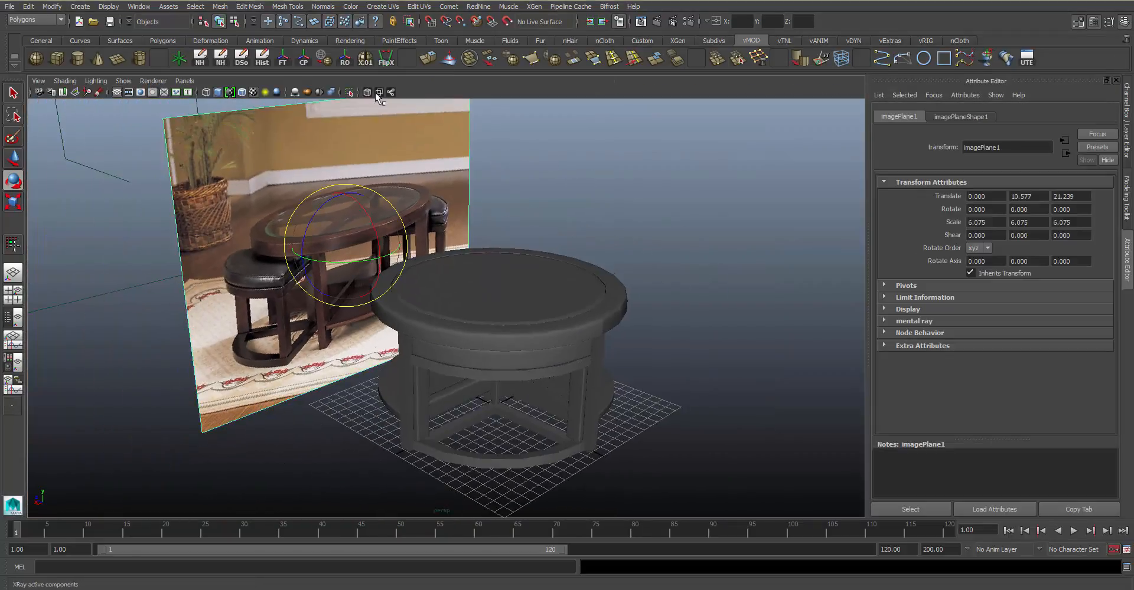
left_click(653, 246)
left_click(537, 304)
key("w")
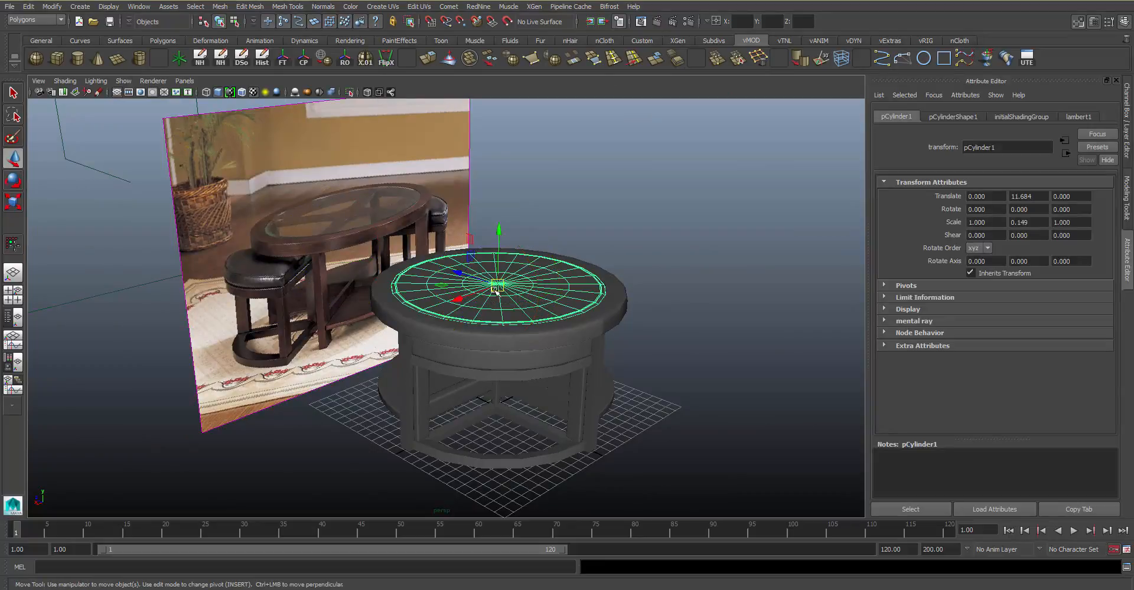
left_click_drag(490, 291, 647, 268)
key("ctrl+z")
left_click(650, 306)
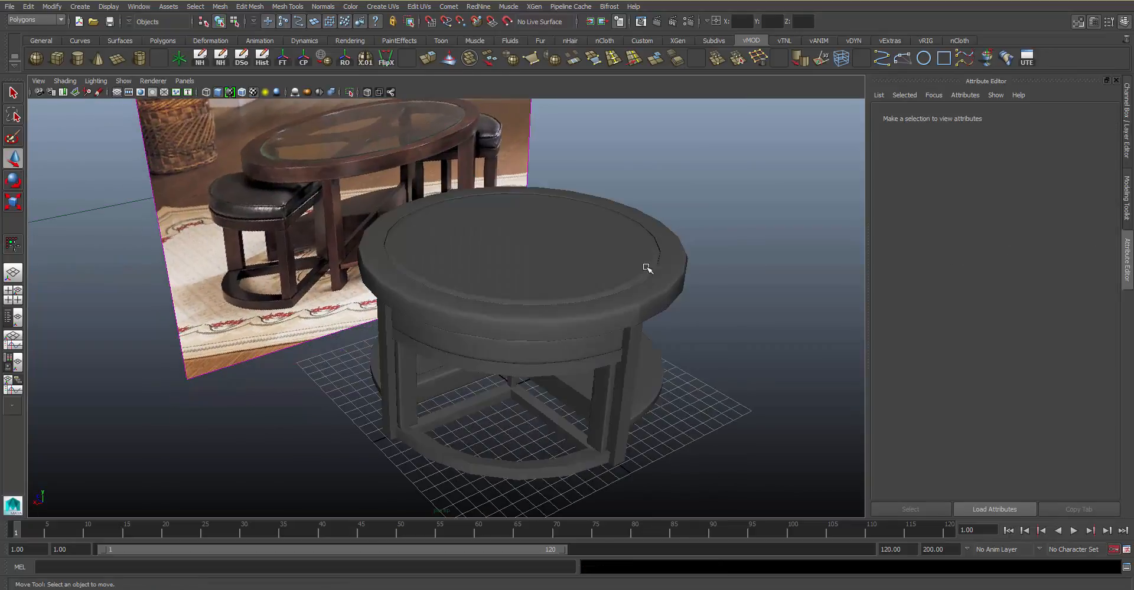
- Assign a new Blinn material to the round inset panel of the tabletop and name it glass
left_click(539, 231)
right_click(624, 250)
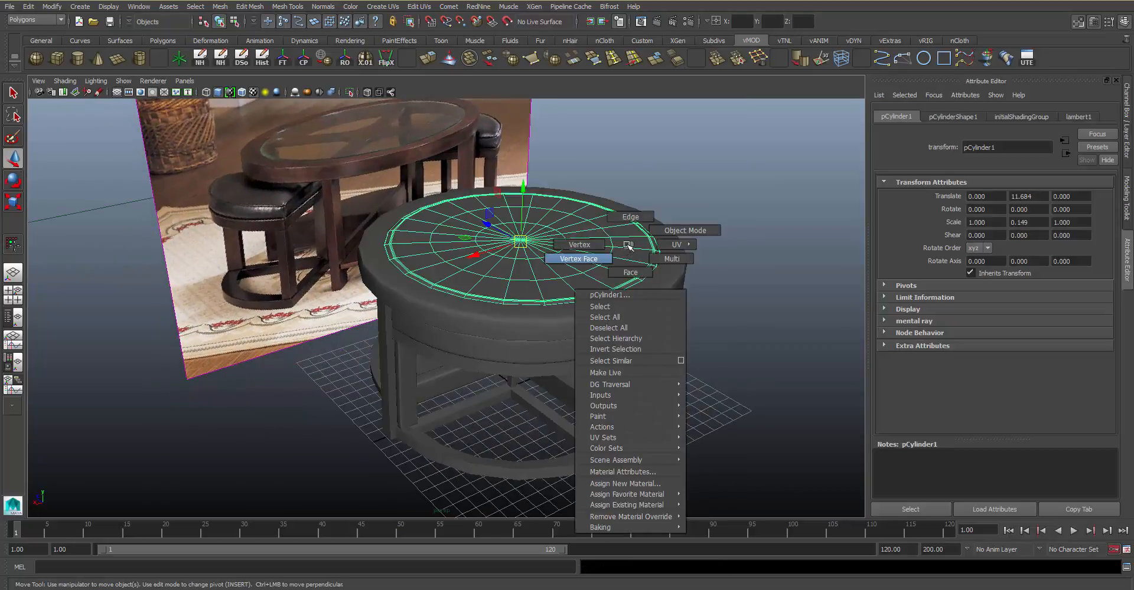
right_click_drag(511, 236, 553, 247)
right_click_drag(516, 458, 555, 306)
left_click(560, 253)
right_click_drag(561, 252, 587, 489)
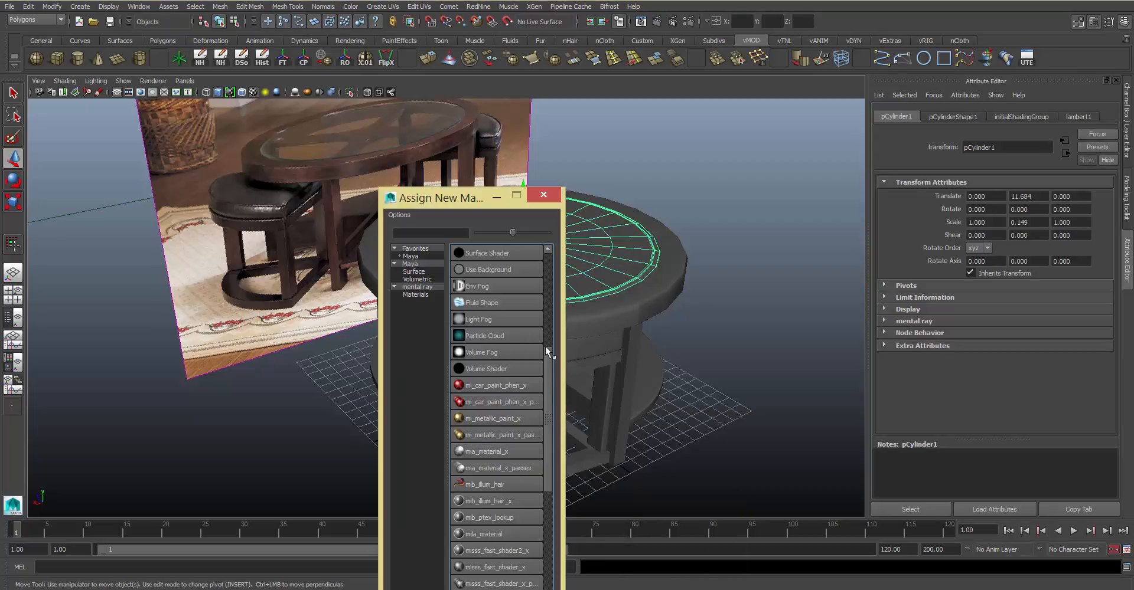
scroll(546, 352, "up", 5)
left_click(489, 303)
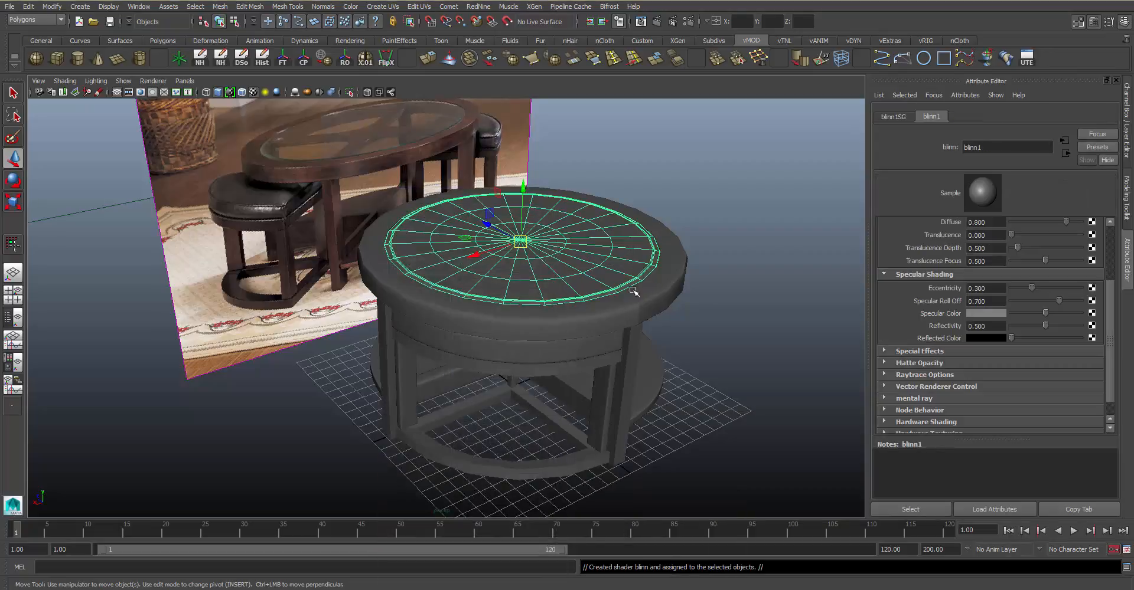
left_click_drag(999, 149, 850, 154)
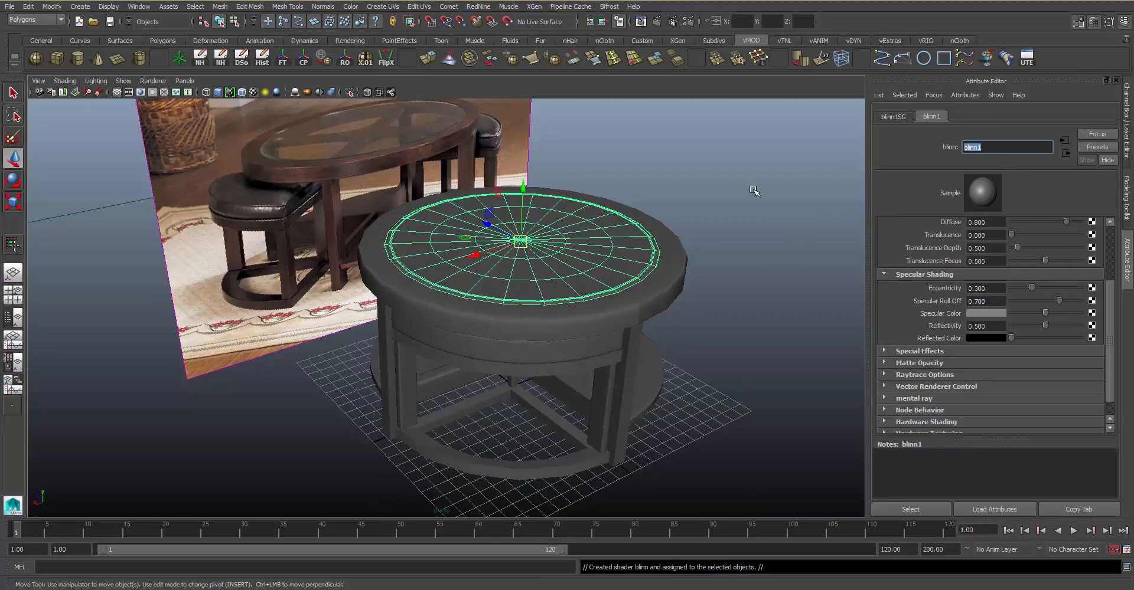
key("Return")
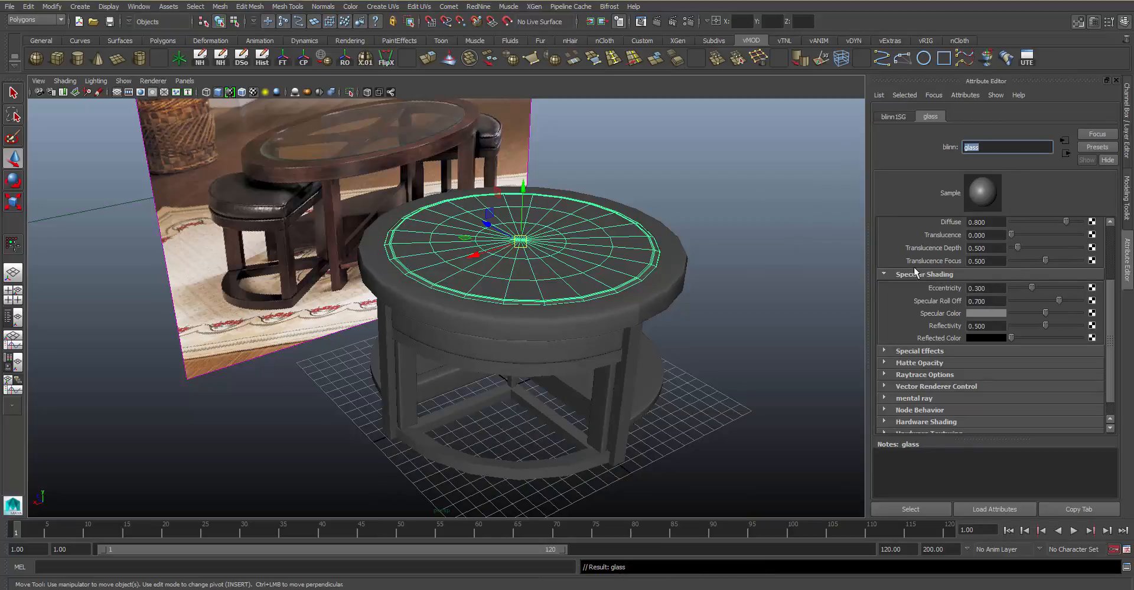
- Set the glass material's eccentricity to 0.111, specular roll off to 0.385, reflectivity to 0.761 and specular color to near white
left_click(1019, 285)
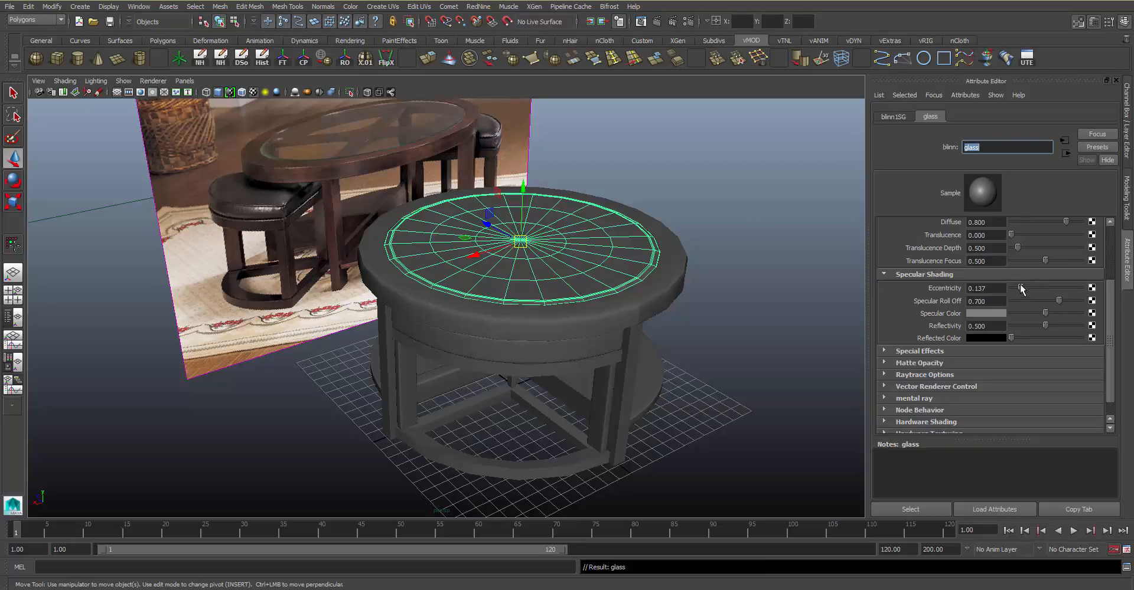
left_click(1064, 326)
left_click(1069, 315)
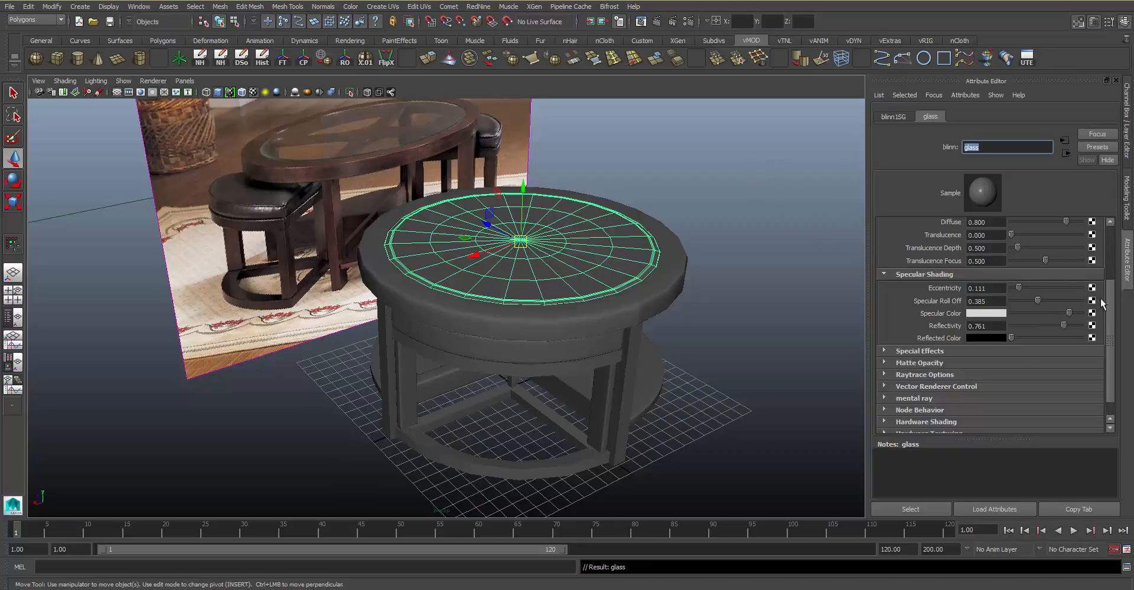
- Set the glass material's color to pale blue and raise its transparency to a light grey
scroll(1102, 303, "up", 3)
left_click(1080, 252)
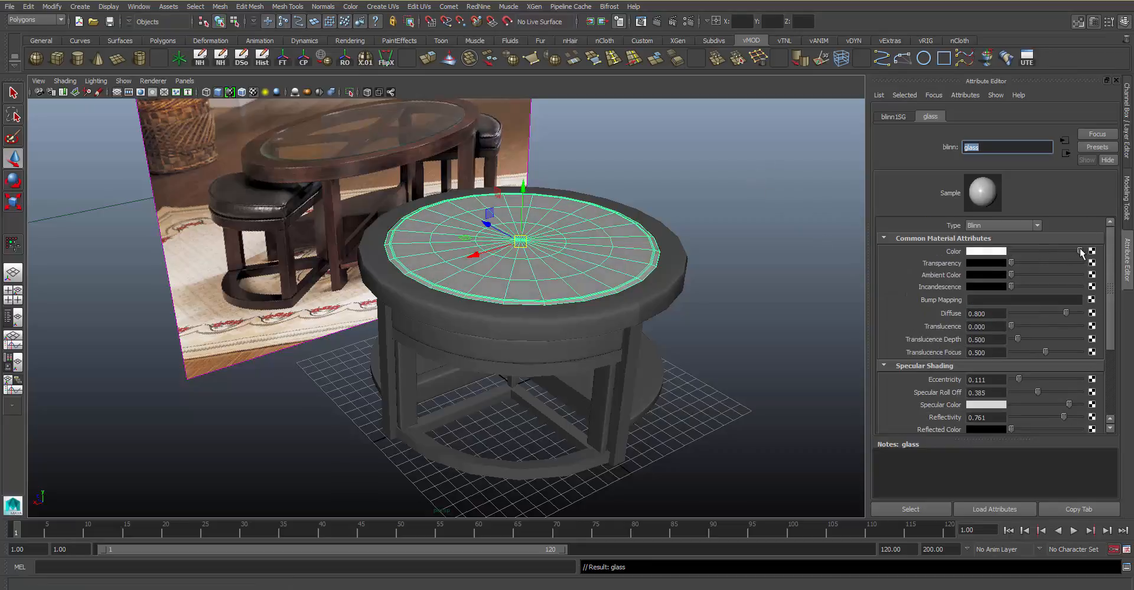
mouse_move(1080, 252)
left_mouse_down()
mouse_move(1070, 253)
mouse_move(1089, 265)
mouse_move(1064, 256)
mouse_move(1088, 267)
left_mouse_up()
left_click(994, 252)
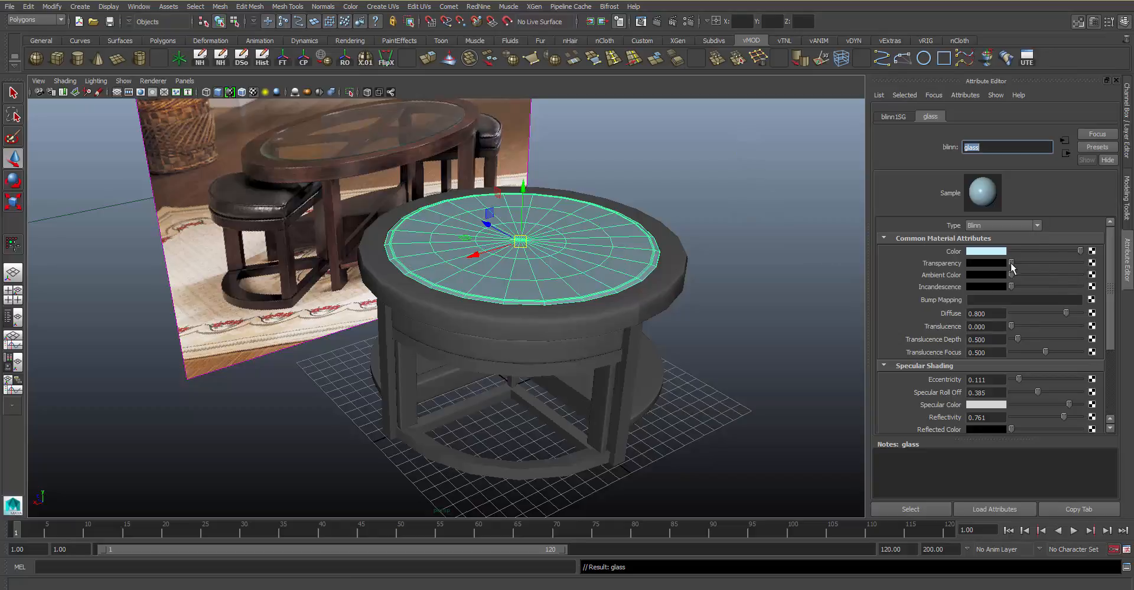
left_click_drag(1011, 265, 1056, 268)
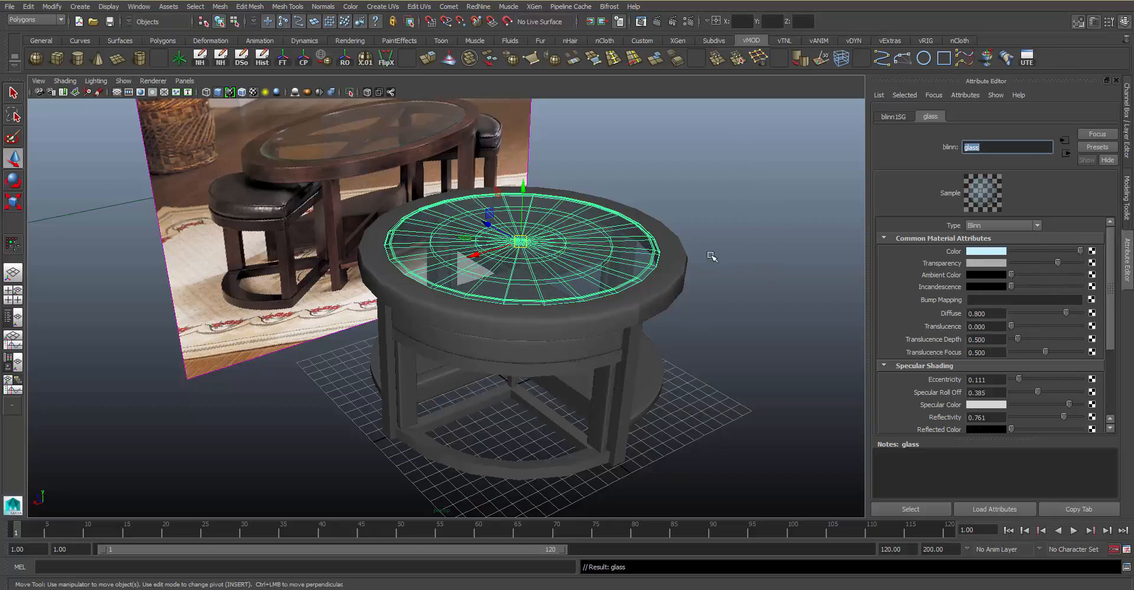
left_click(711, 253)
- Select all the table's wooden parts, leaving out the glass top and the curved blocks beneath it
left_click_drag(632, 291, 652, 310, "alt")
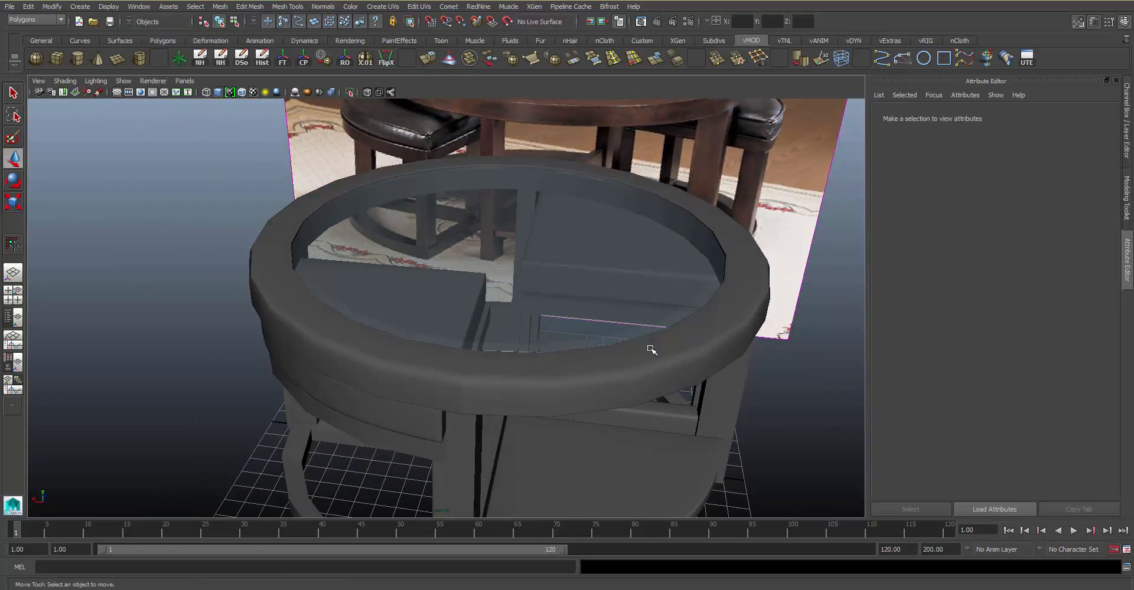
middle_click_drag(718, 337, 759, 360, "alt")
right_click_drag(759, 359, 632, 340, "alt")
left_click_drag(632, 339, 721, 354, "alt")
left_click_drag(704, 407, 335, 142)
right_click_drag(519, 372, 638, 395, "alt")
left_click(605, 207)
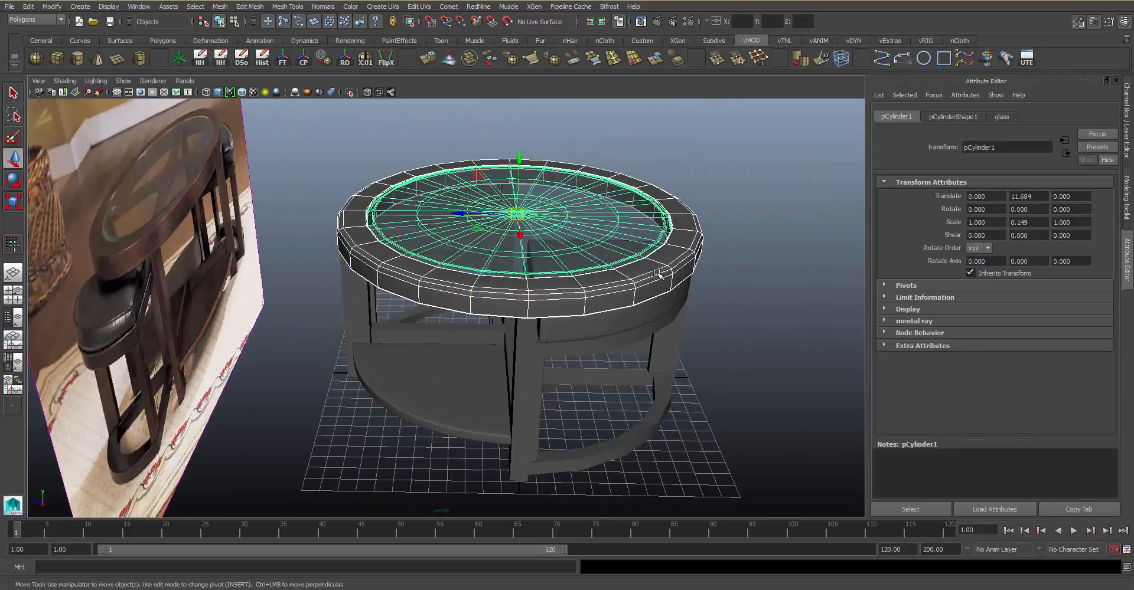
key("ctrl+z")
left_click(599, 233, "shift")
mouse_move(668, 256)
left_mouse_down("alt")
mouse_move(636, 278)
mouse_move(679, 278)
mouse_move(664, 266)
left_mouse_up("alt")
left_click(538, 372, "shift")
left_click_drag(530, 350, 832, 319, "alt")
left_click(521, 305, "shift")
left_click_drag(620, 310, 658, 269, "alt")
- Assign a new Blinn material to the selected wooden parts and name it wood
right_click_drag(671, 237, 697, 462)
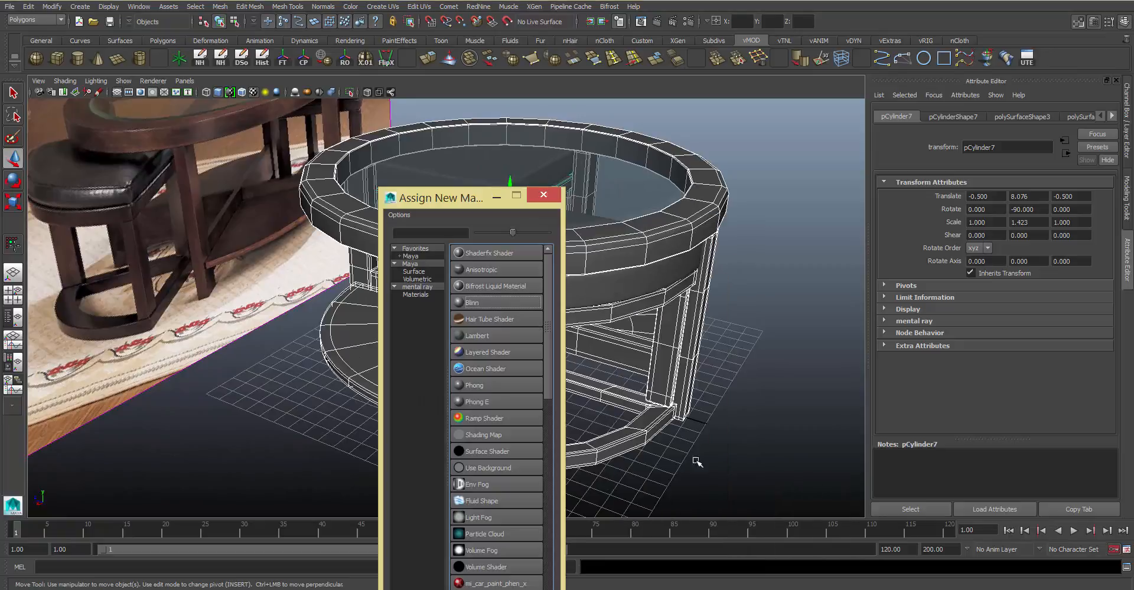
left_click(483, 303)
double_click(1010, 148)
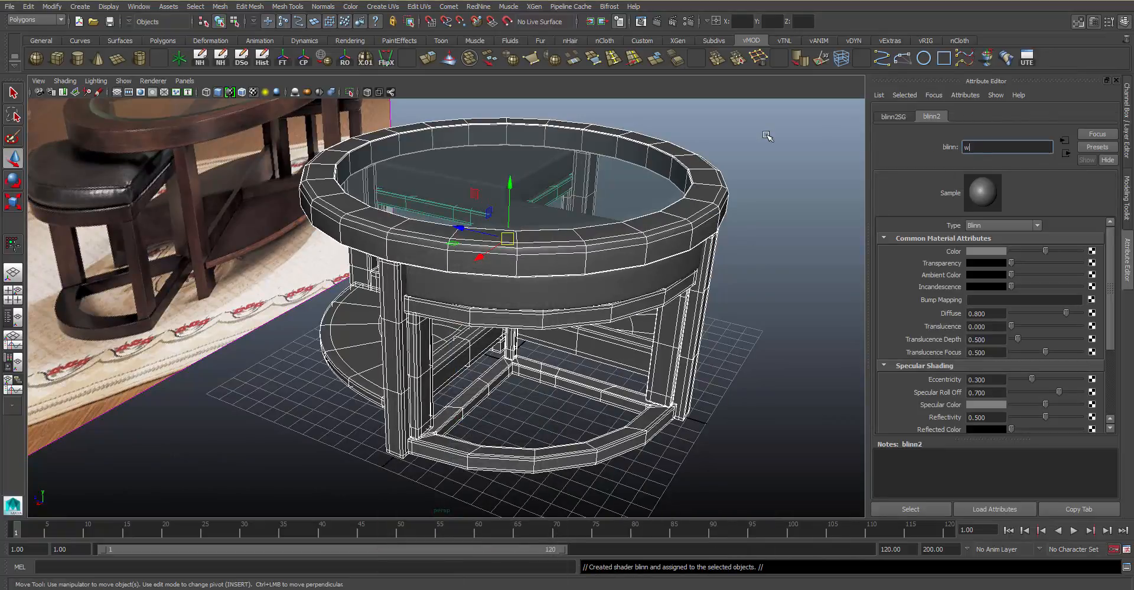
type("wood")
key("Return")
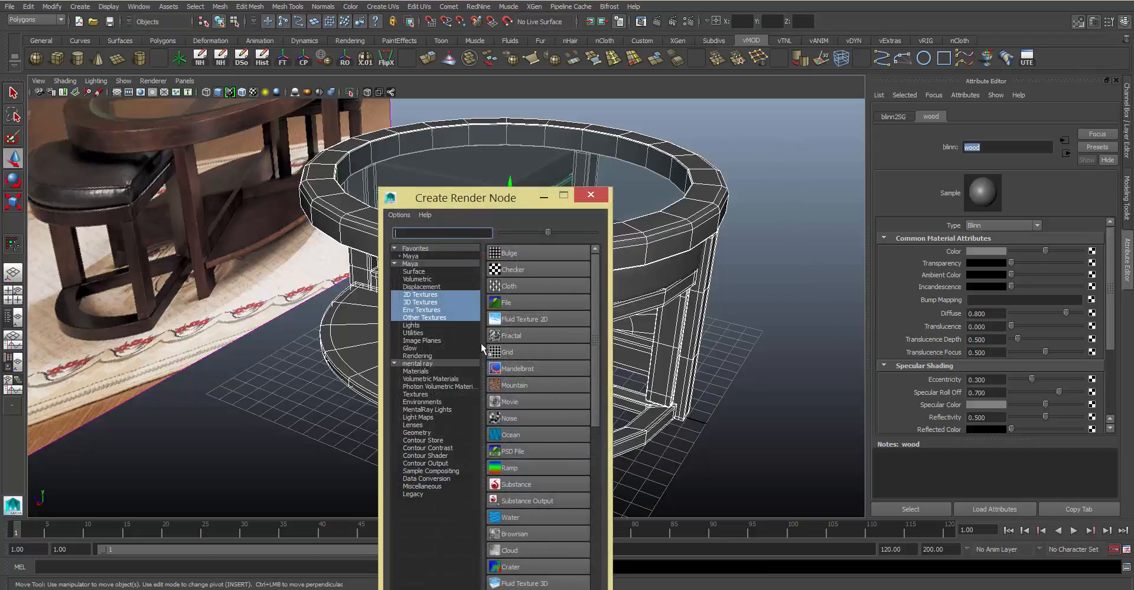
- Connect a file texture to the wood material's color and load black_walnut.jpg from the textures folder
left_click(511, 303)
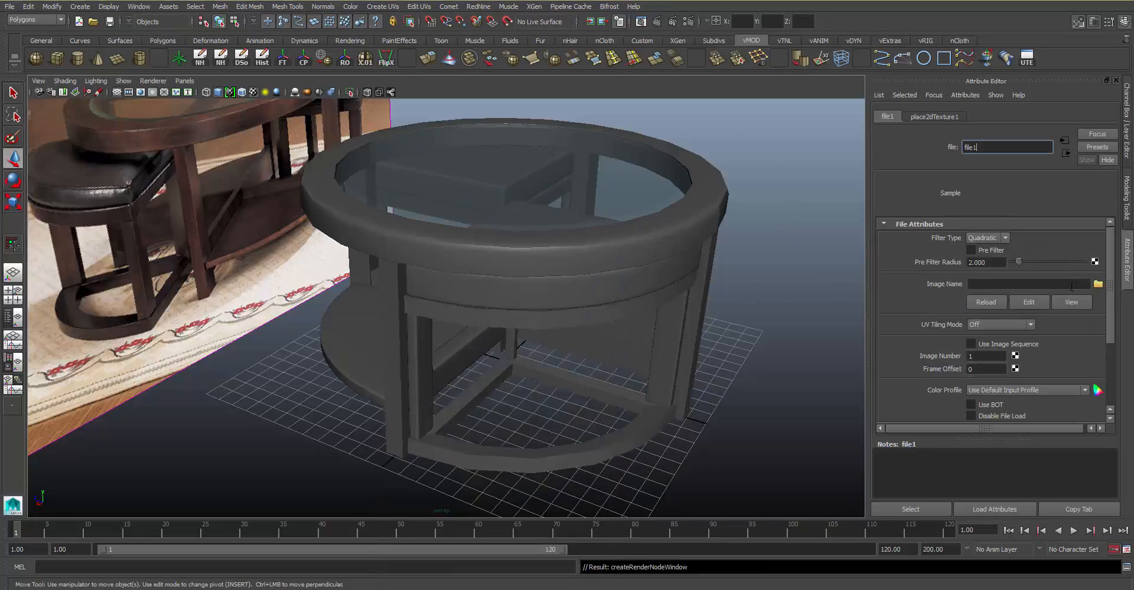
left_click(1098, 285)
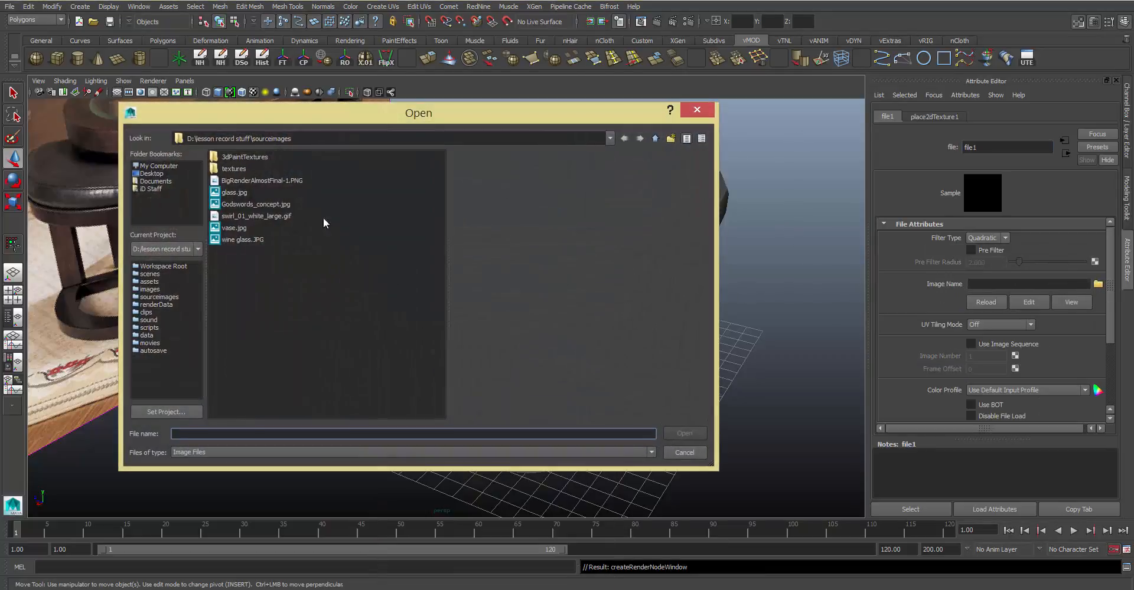
double_click(234, 169)
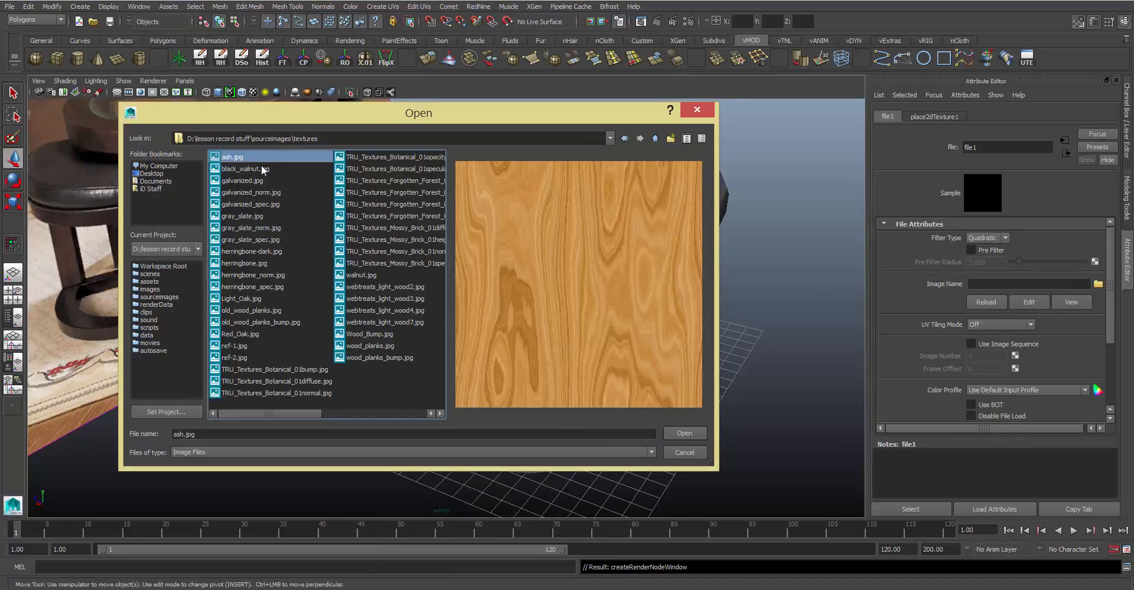
left_click(265, 170)
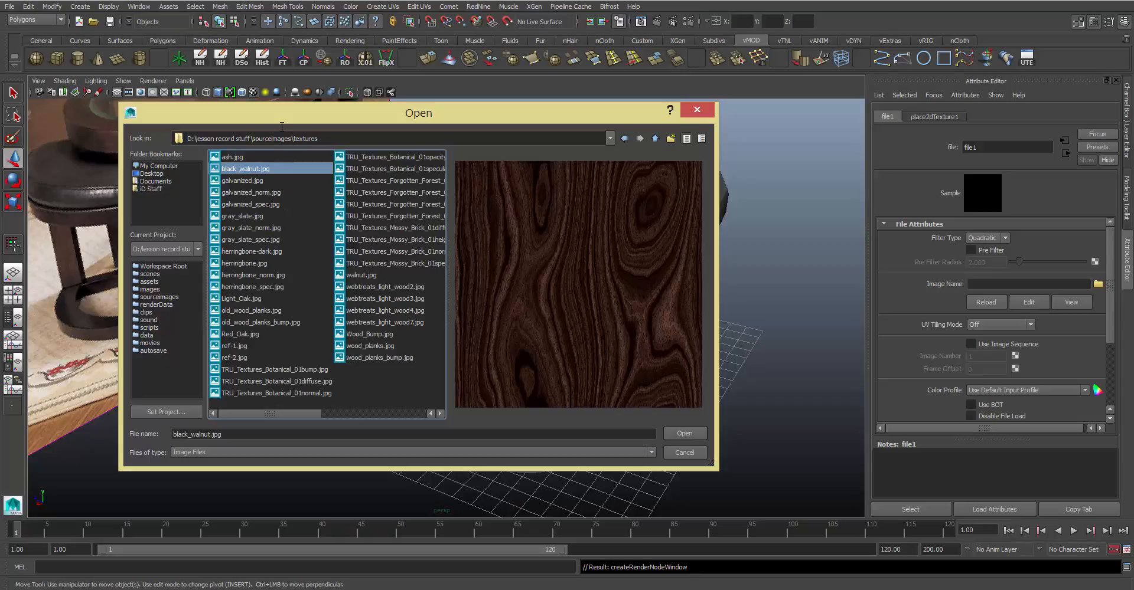
key("Return")
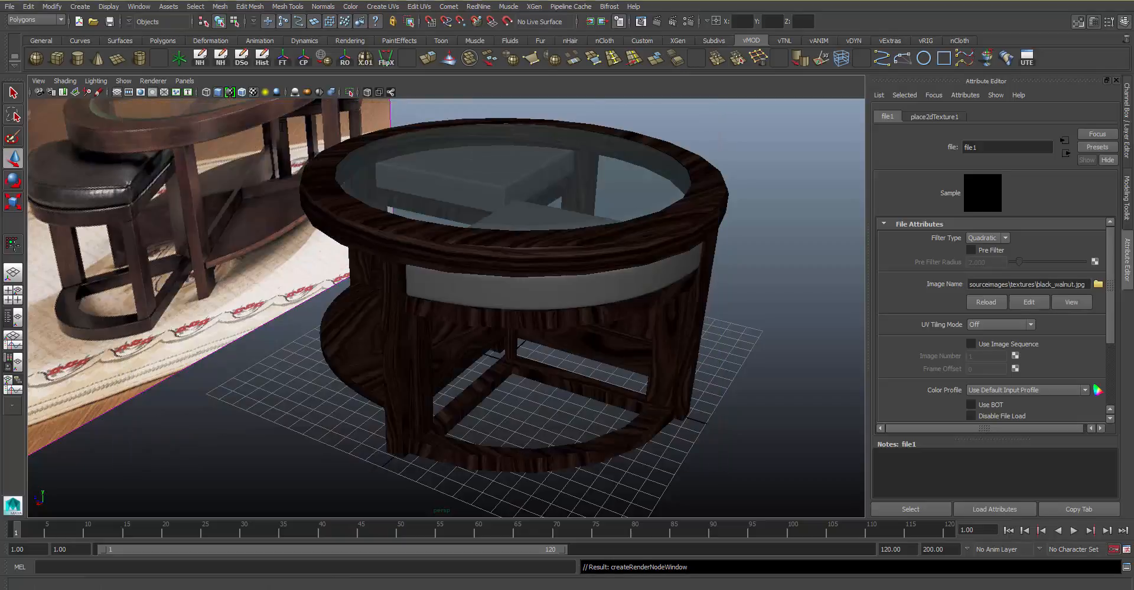
- Set the wood texture's UV repeat to 5 in both directions
left_click(933, 116)
left_click(980, 328)
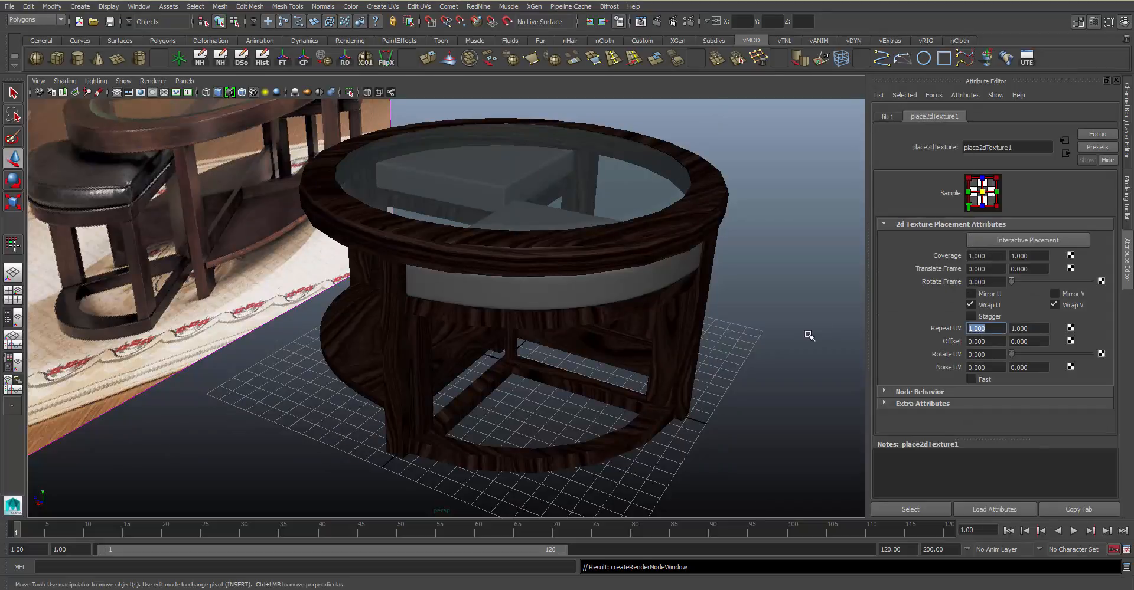
type("5")
key("Tab")
type("5")
key("Return")
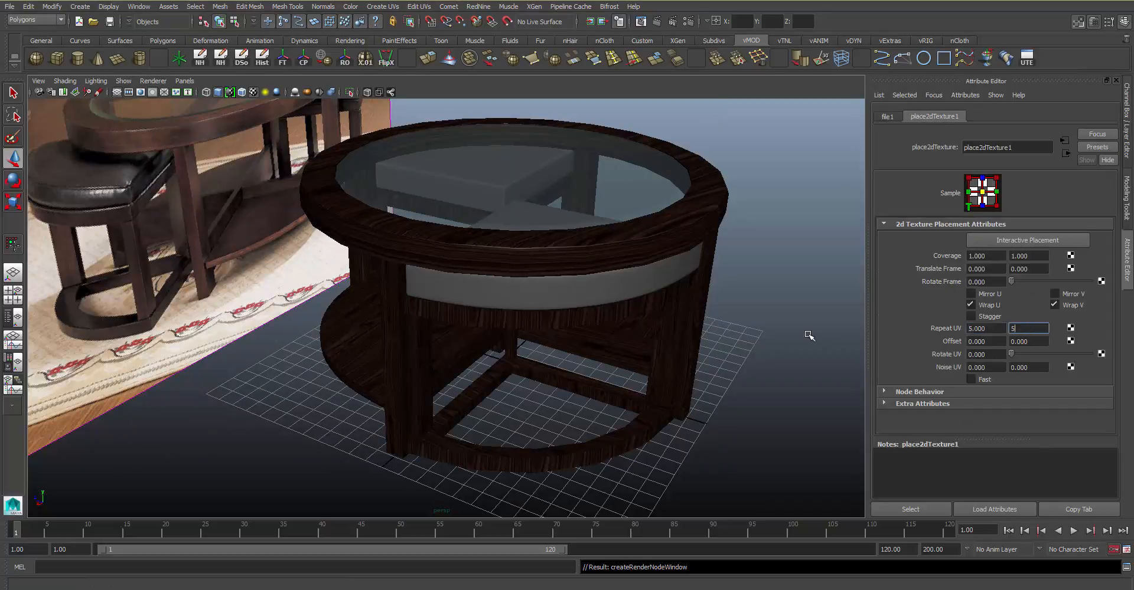
- Examine the wood grain on the table's legs, frames, shelf and rim from several angles
left_click_drag(437, 281, 443, 245, "alt")
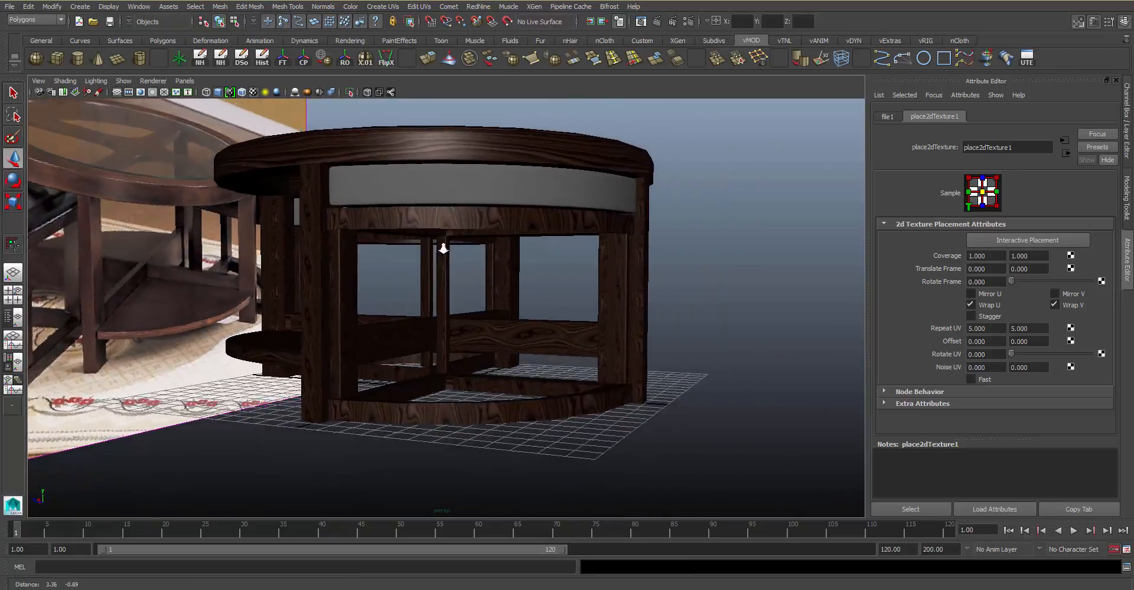
right_click_drag(443, 246, 673, 284, "alt")
left_click_drag(673, 284, 577, 302, "alt")
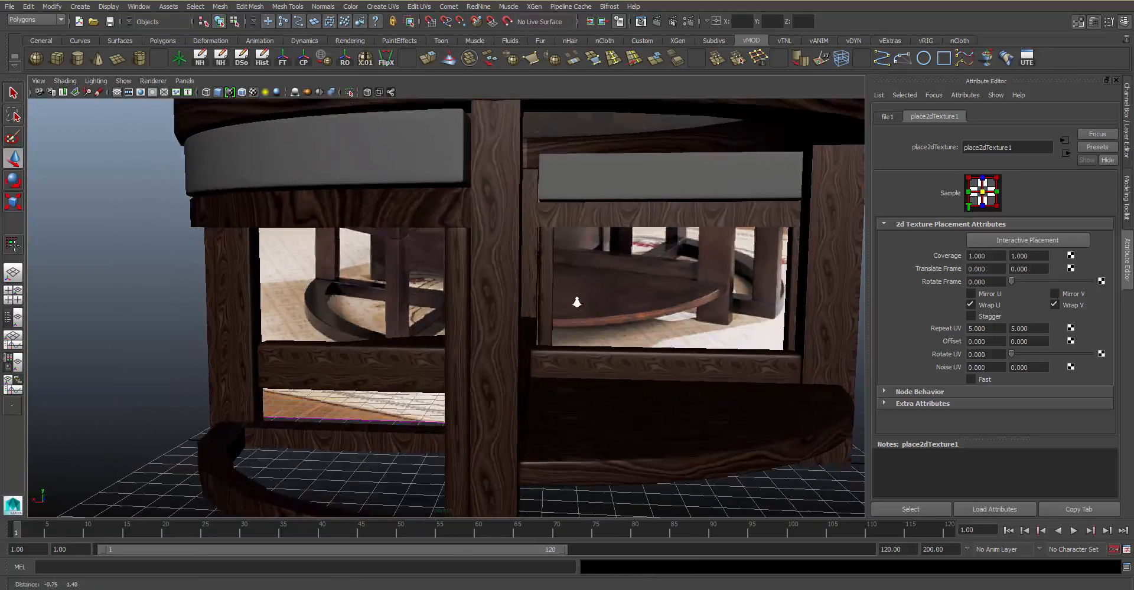
right_click_drag(577, 302, 513, 266, "alt")
left_click_drag(514, 266, 534, 296, "alt")
mouse_move(534, 295)
right_mouse_down("alt")
mouse_move(549, 291)
mouse_move(514, 294)
right_mouse_up("alt")
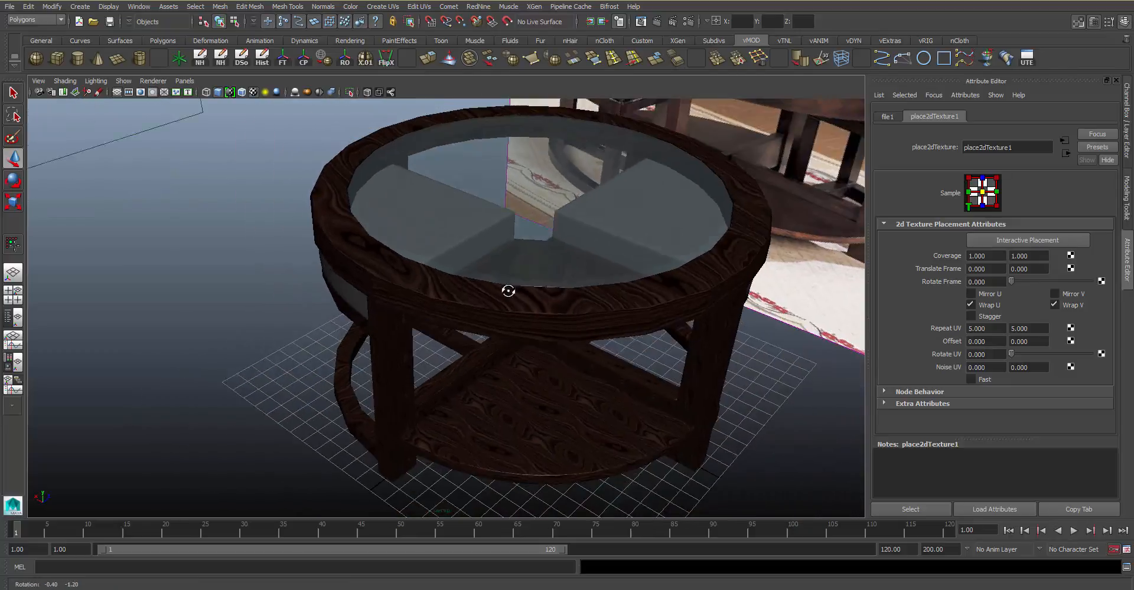
left_click_drag(513, 294, 599, 310, "alt")
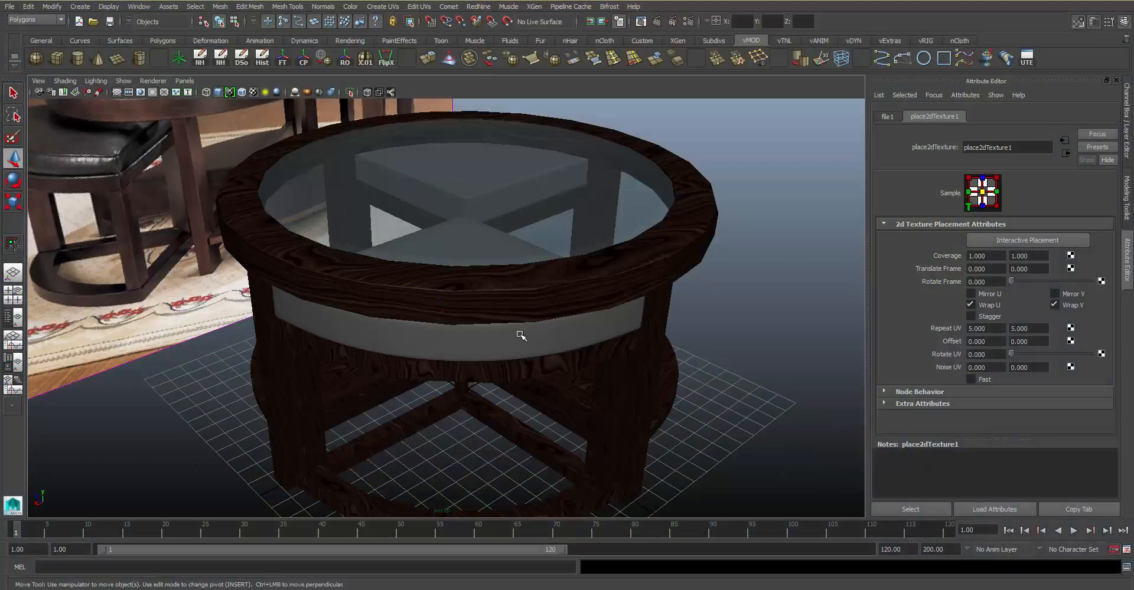
- Assign a new Lambert material to the curved blocks under the tabletop and name it cloth
left_click(520, 335)
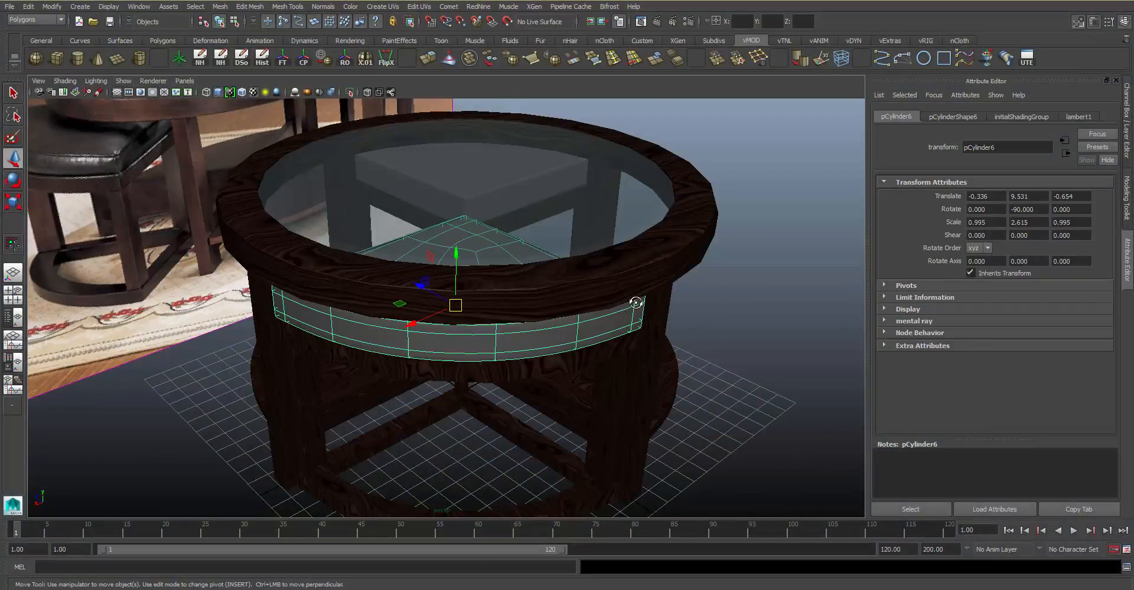
left_click_drag(521, 336, 499, 285, "alt")
right_click(505, 301)
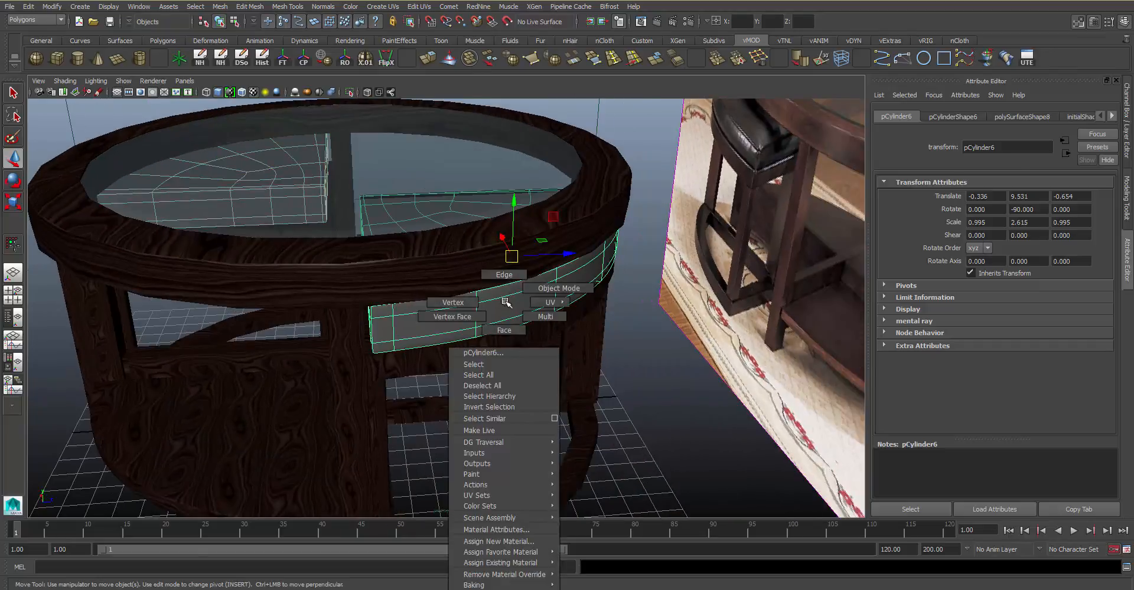
mouse_move(536, 553)
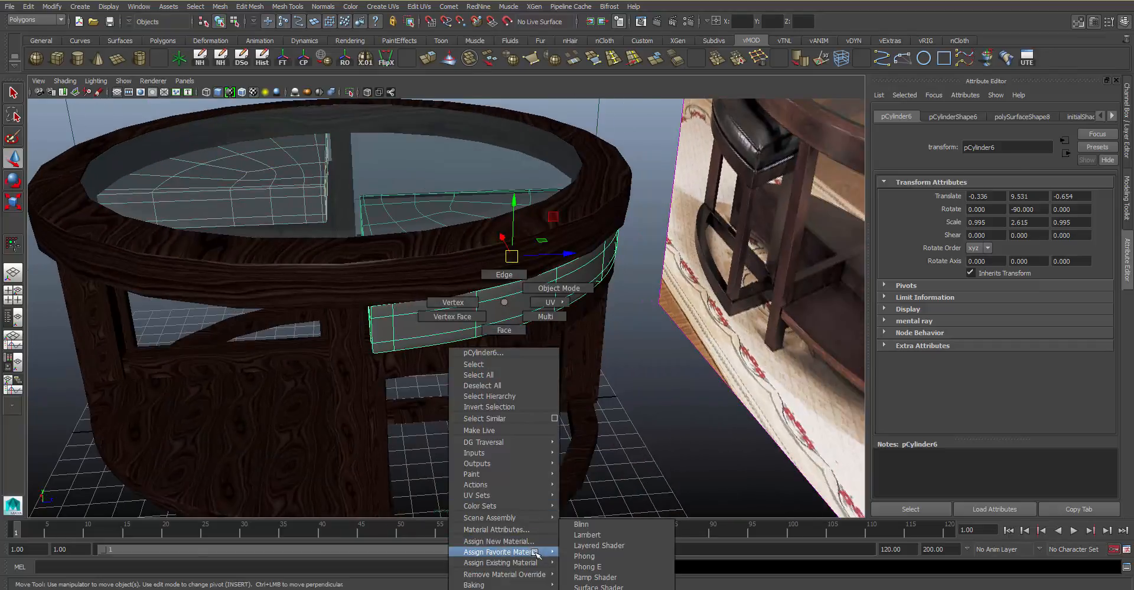
left_click(590, 535)
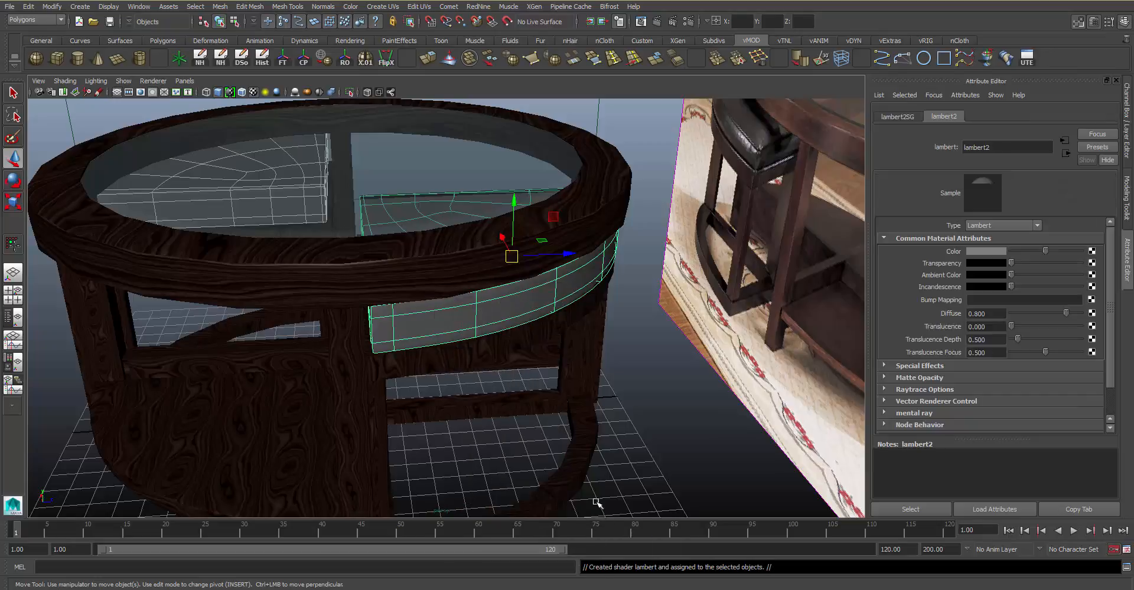
double_click(1015, 141)
type("d")
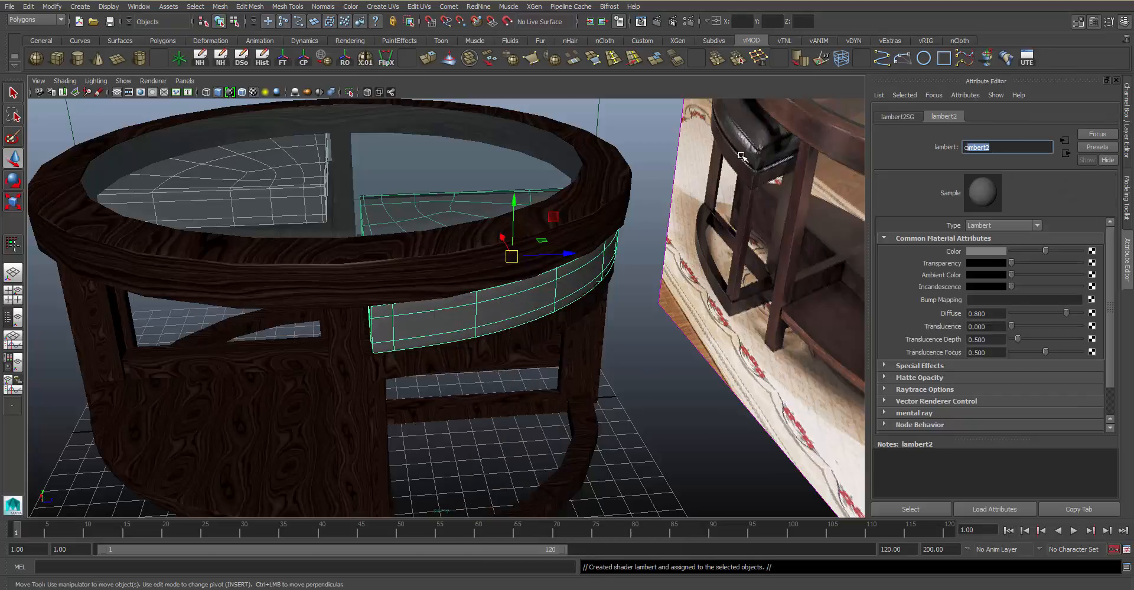
type("oth")
key("Return")
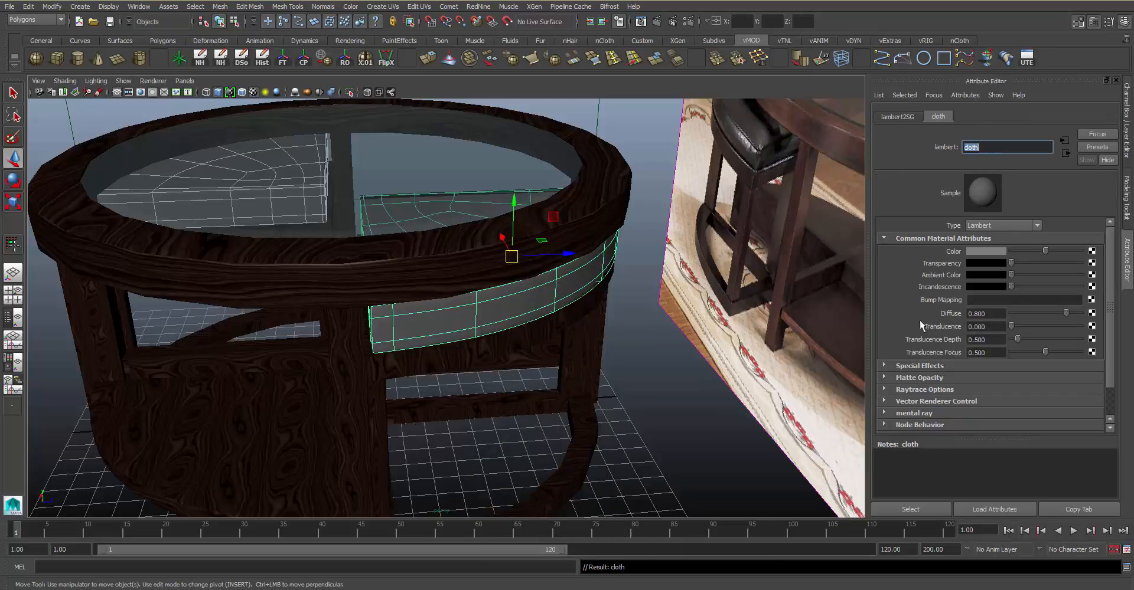
- Connect a file texture node to the cloth material's color and show its file attributes
left_click(1091, 251)
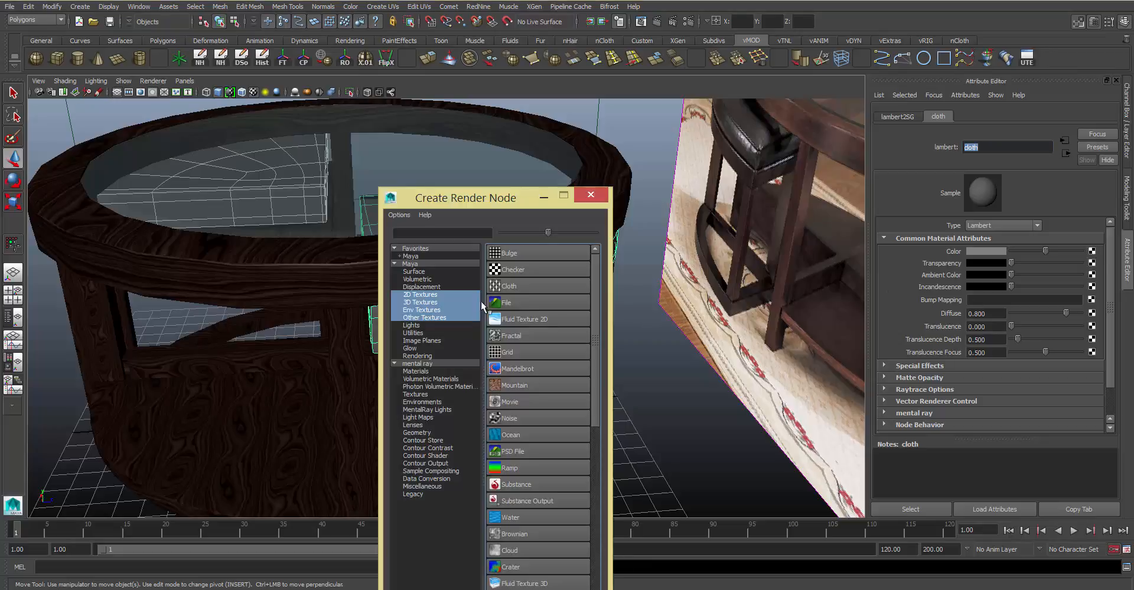
left_click(516, 297)
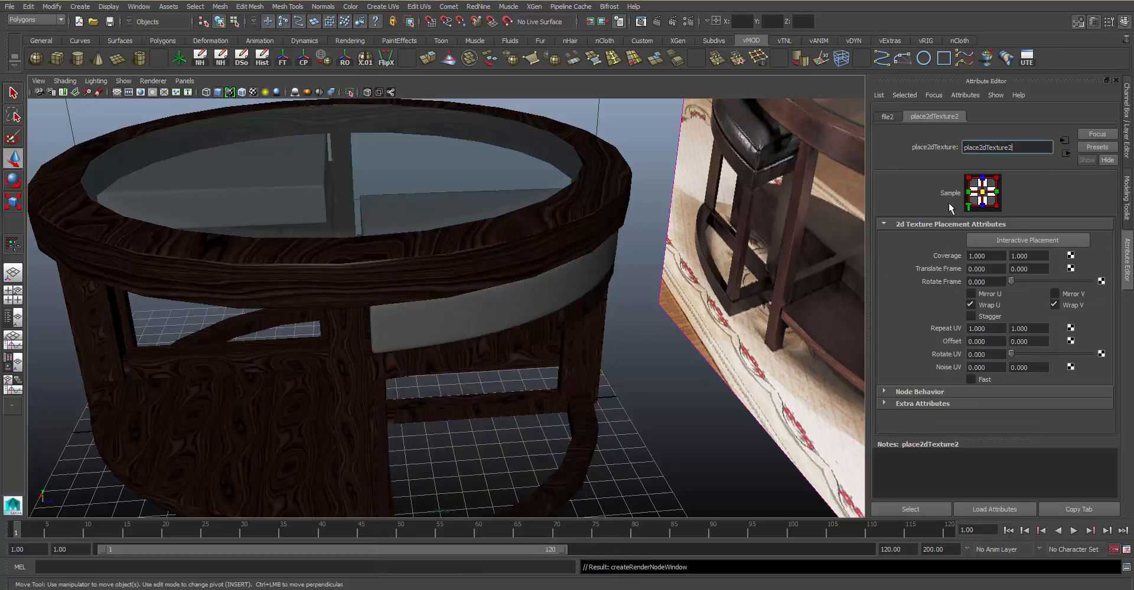
left_click(895, 117)
left_click(1098, 284)
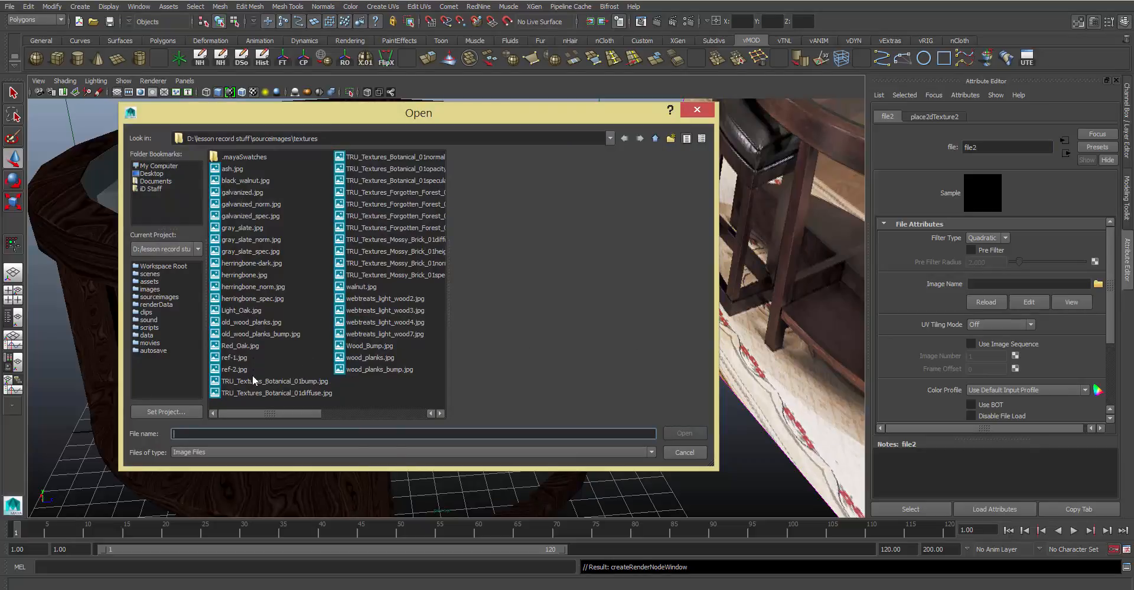
left_click_drag(255, 415, 339, 369)
scroll(278, 379, "up", 3)
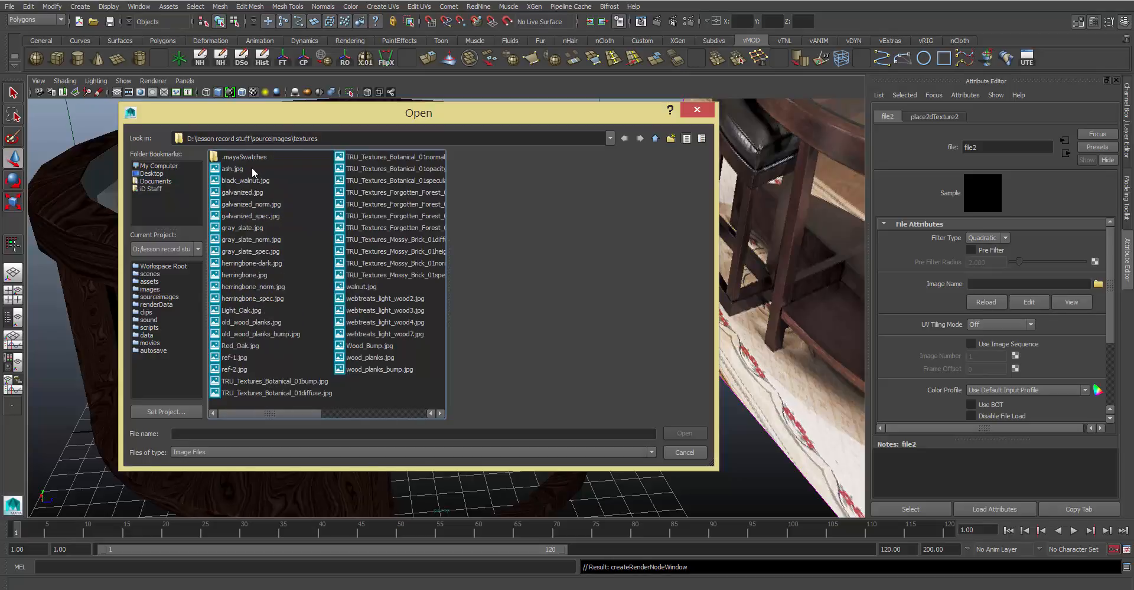
key("Escape")
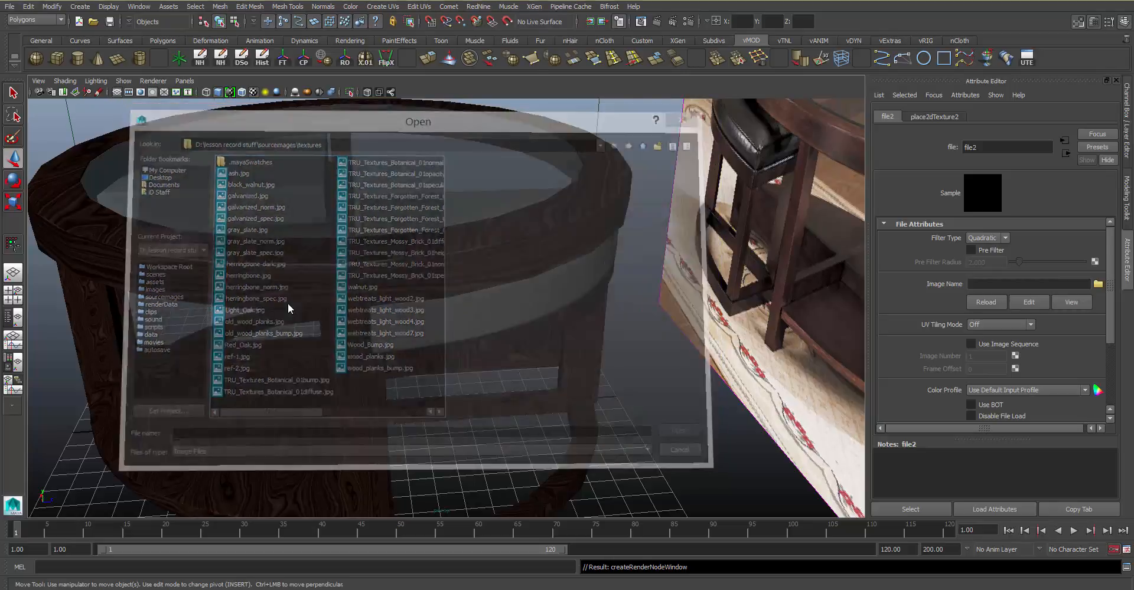
left_click(435, 335)
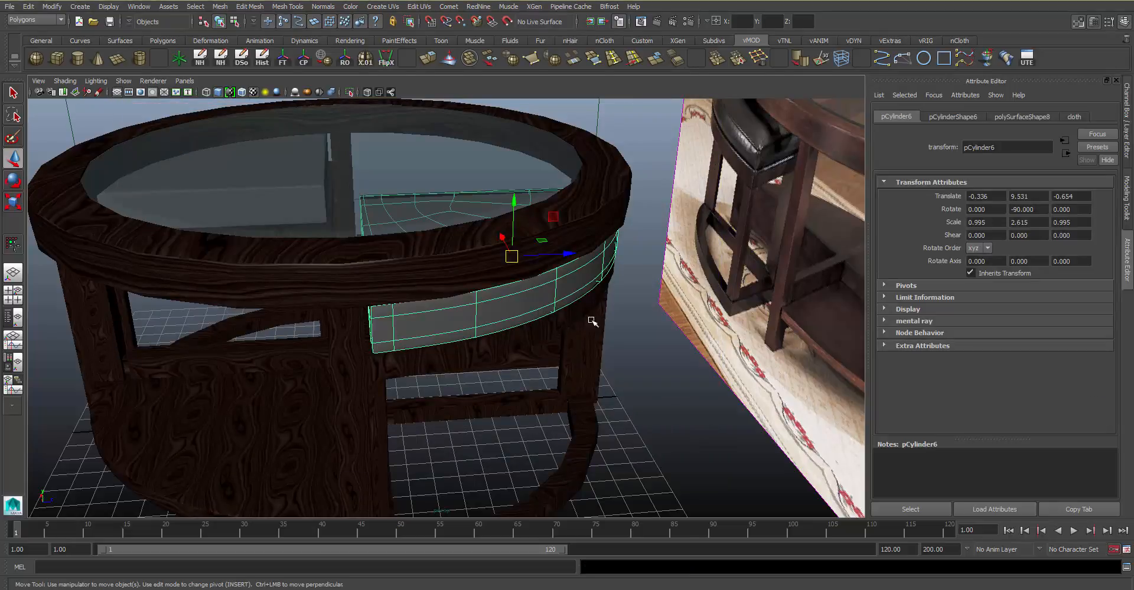
key("ctrl+z")
- Load cloth_light_brown.jpg from the textures folder as the cloth material's file texture image
left_click(1097, 284)
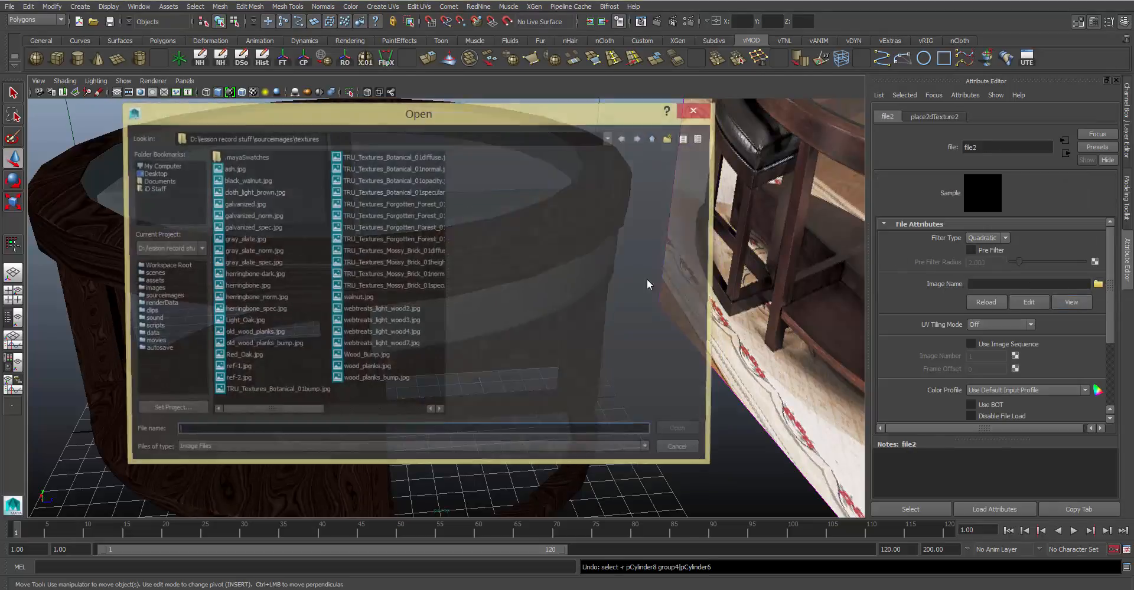
left_click(268, 193)
left_click(684, 434)
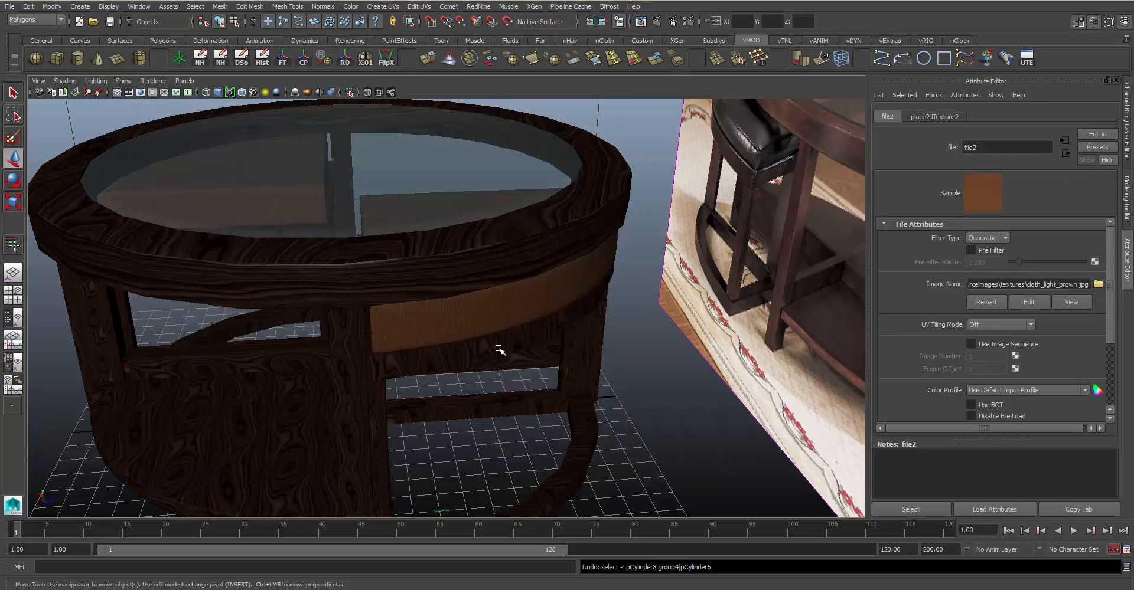
- Set the cloth texture's U repeat to 3 after trying 5
left_click_drag(536, 314, 550, 297, "alt")
left_click(933, 116)
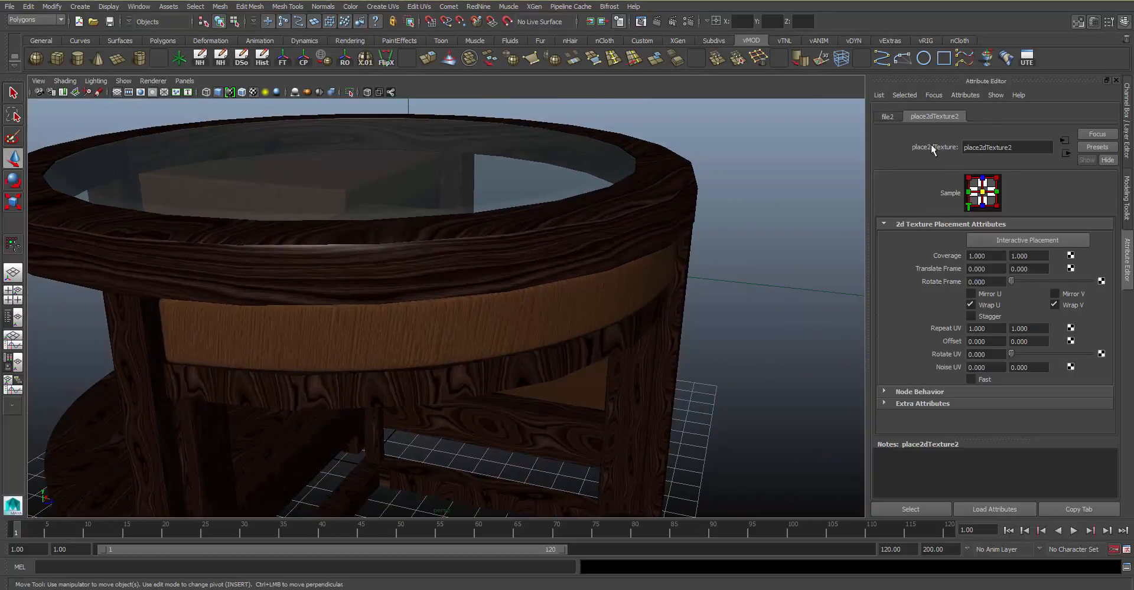
double_click(985, 328)
type("5")
key("Tab")
double_click(983, 328)
type("3")
key("Tab")
left_click_drag(506, 279, 518, 375, "alt")
key("super")
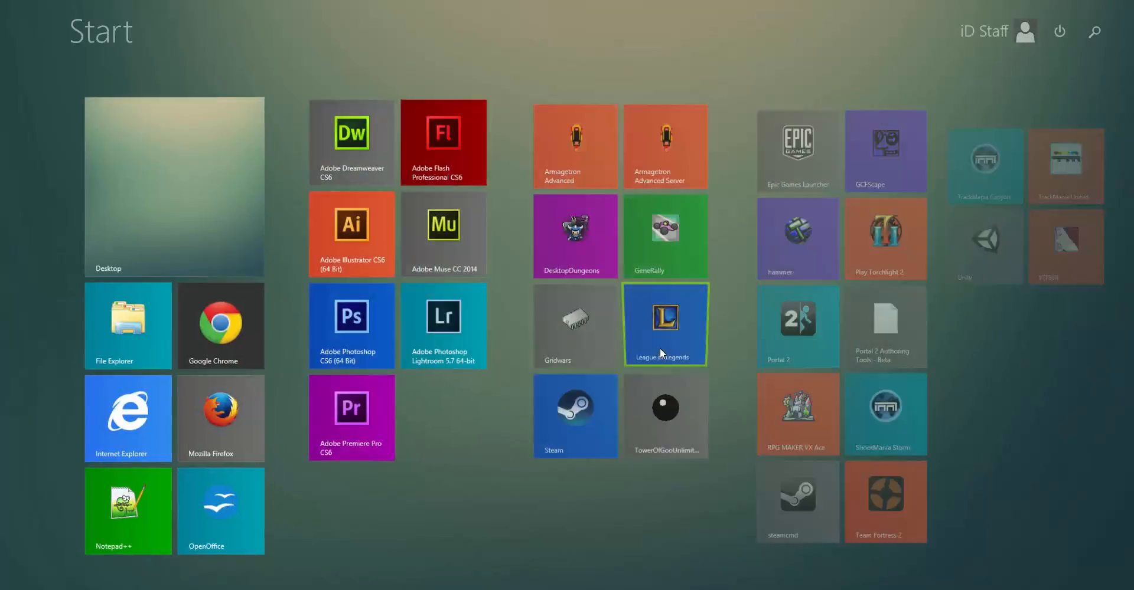
left_click(660, 350)
left_click(700, 345)
- Show all parts of the table in smooth mesh preview and clear the selection
left_click_drag(608, 377, 543, 438, "alt")
left_click(449, 286)
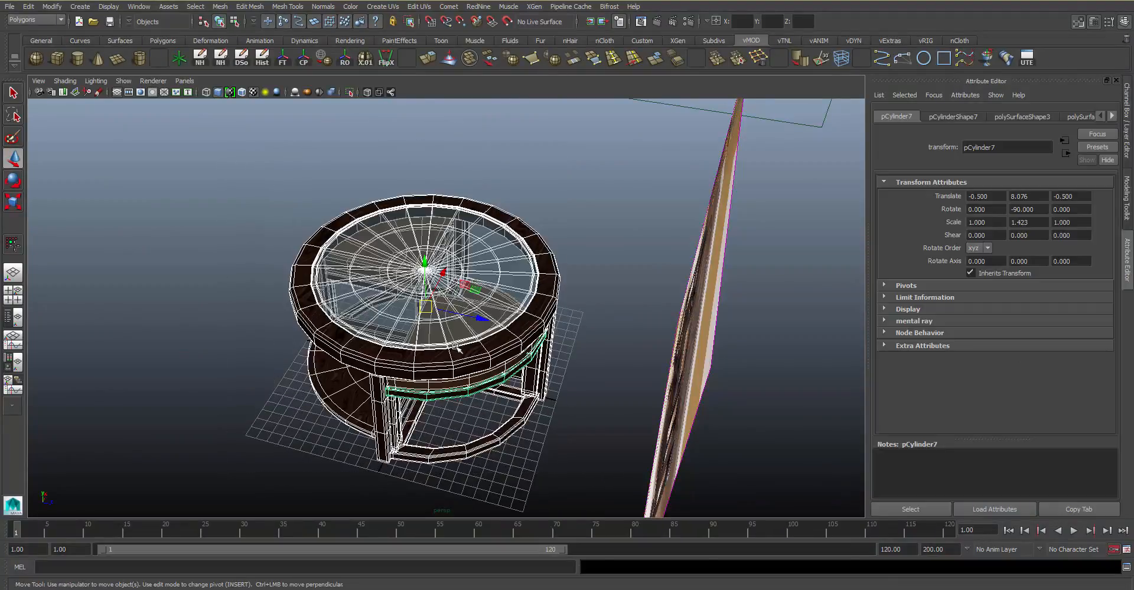
key("3")
left_click(236, 372)
- Assign the existing wood material to the quarter-circle bottom shelf
left_click_drag(436, 372, 435, 395, "alt")
left_click(459, 400)
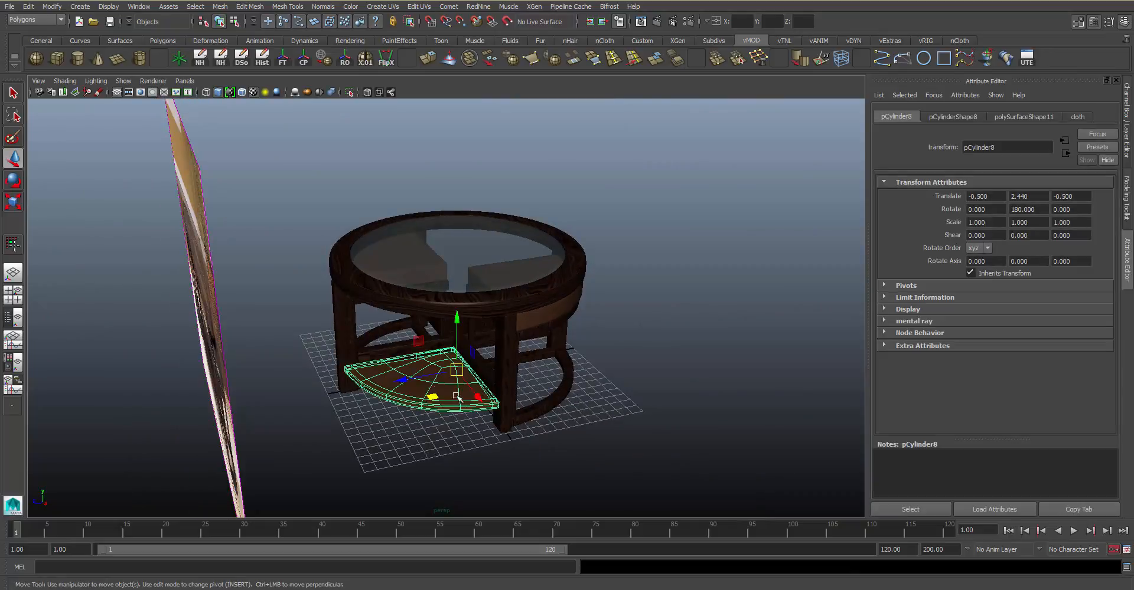
right_click_drag(431, 380, 516, 581)
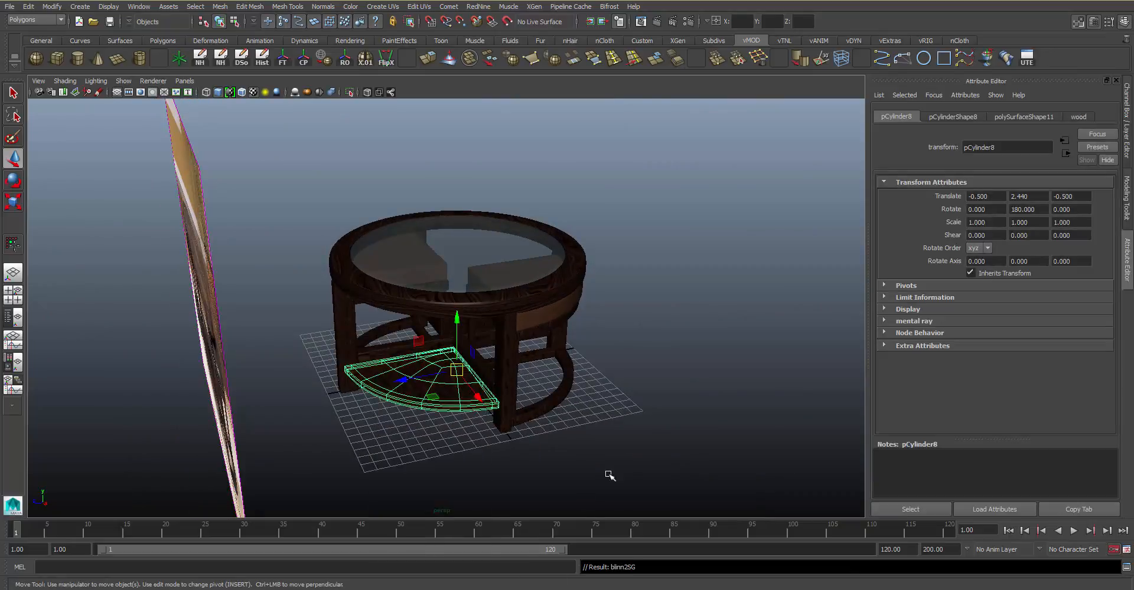
left_click(367, 418)
- Delete the image plane holding the reference photo beside the table
left_click_drag(367, 418, 260, 267, "alt")
left_click(238, 145)
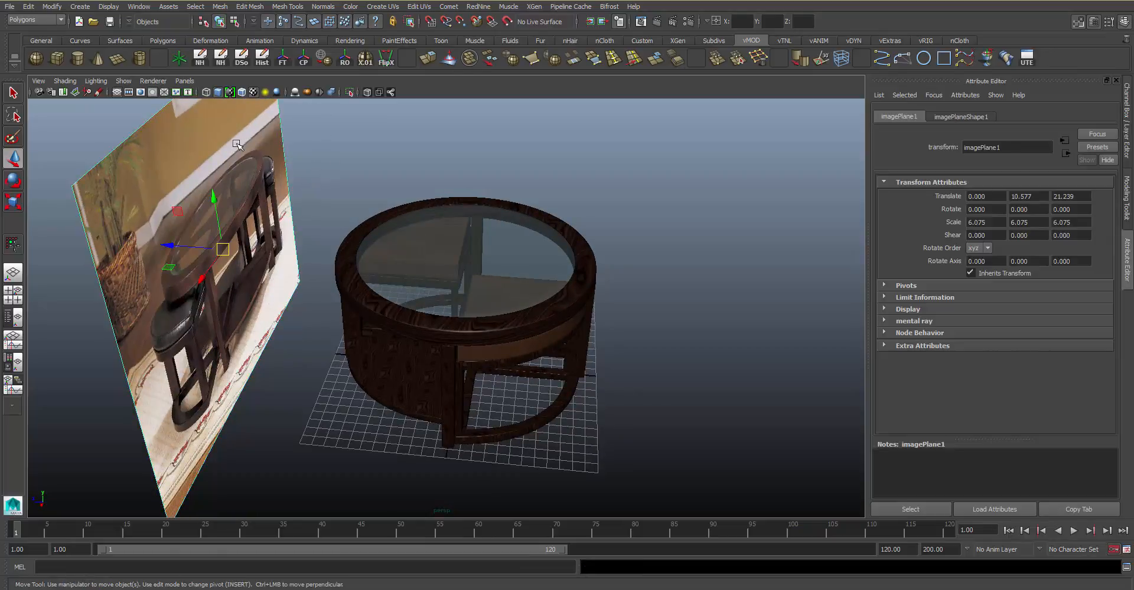
key("Delete")
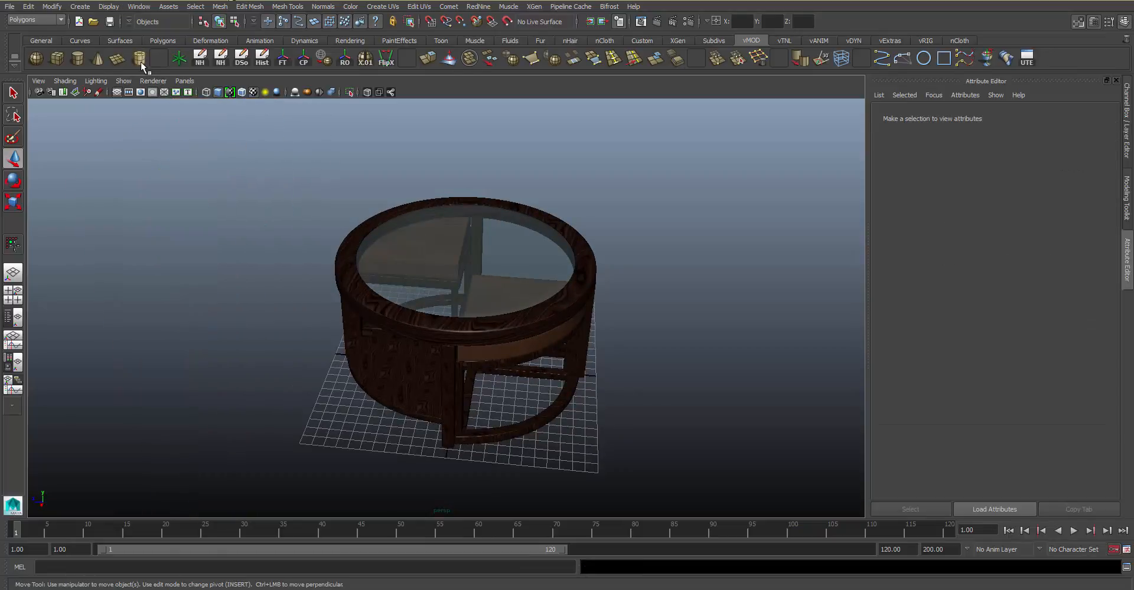
- Create a polygon plane under the table and scale it up uniformly into a wide floor
left_click(461, 348)
key("r")
left_click_drag(463, 365, 601, 304)
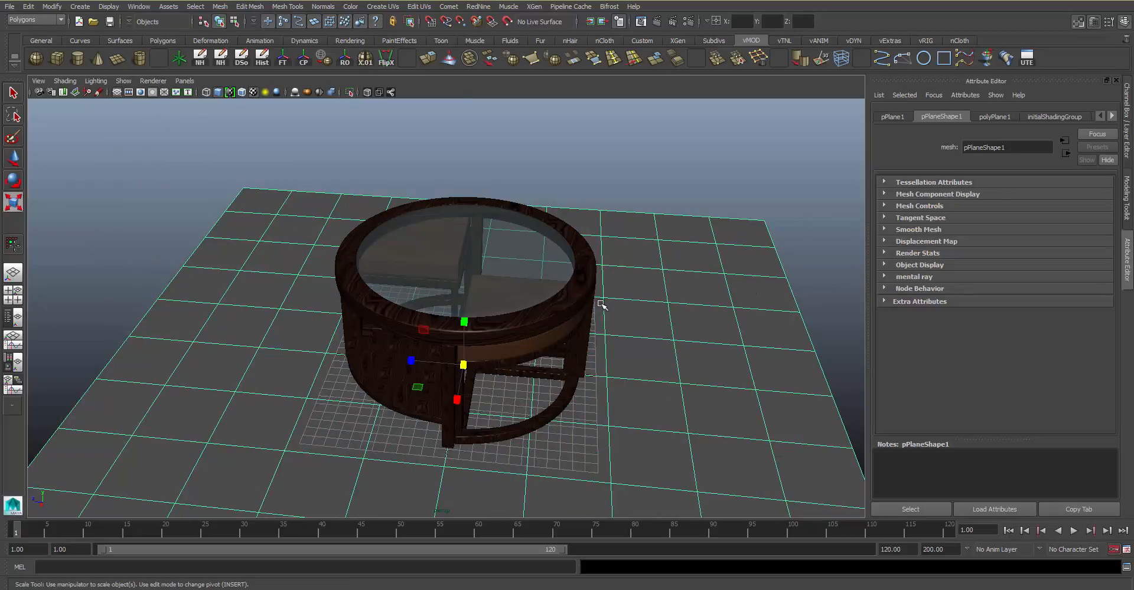
left_click_drag(463, 364, 691, 269)
- Extrude the floor plane's border edges along two adjacent sides straight up to form two tall walls behind the table
right_click_drag(691, 270, 690, 243)
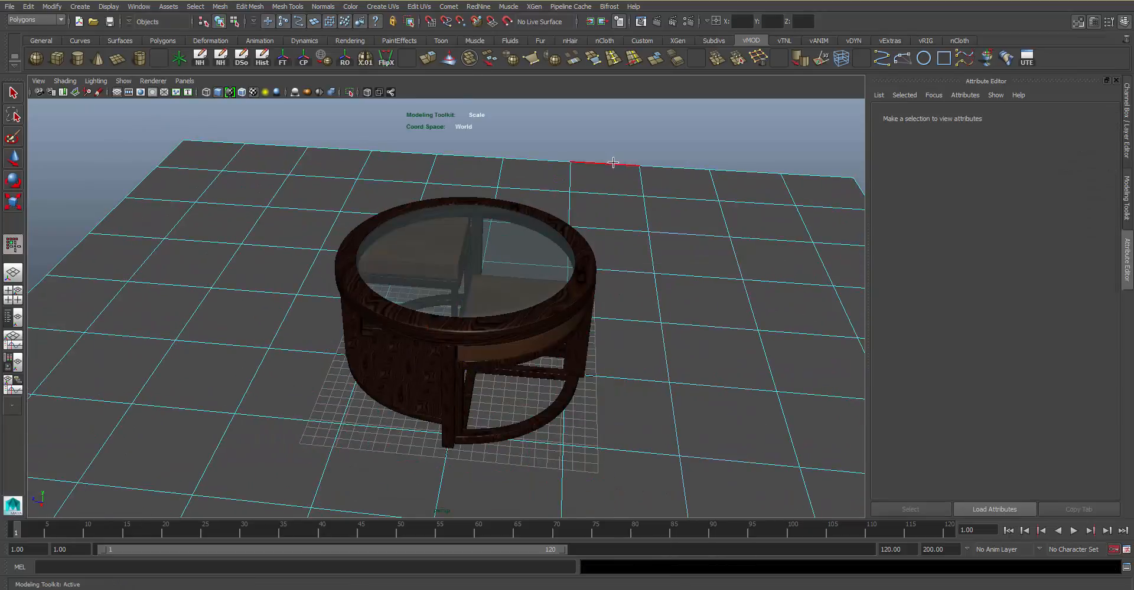
left_click(605, 164)
double_click(525, 159, "shift")
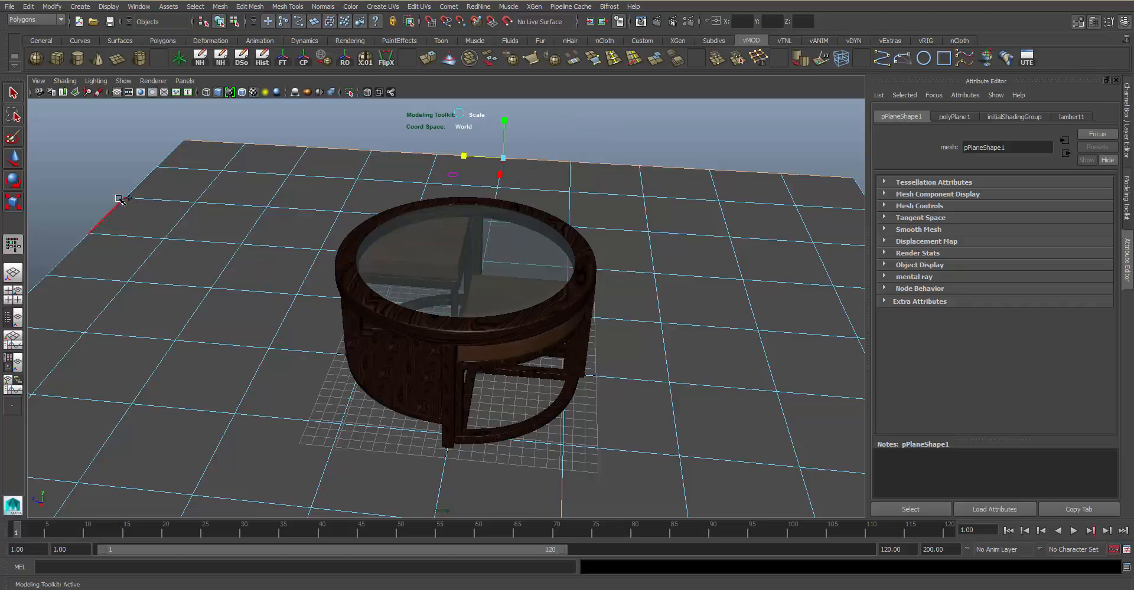
double_click(141, 180, "shift")
key("w")
left_click_drag(558, 345, 549, 346, "alt")
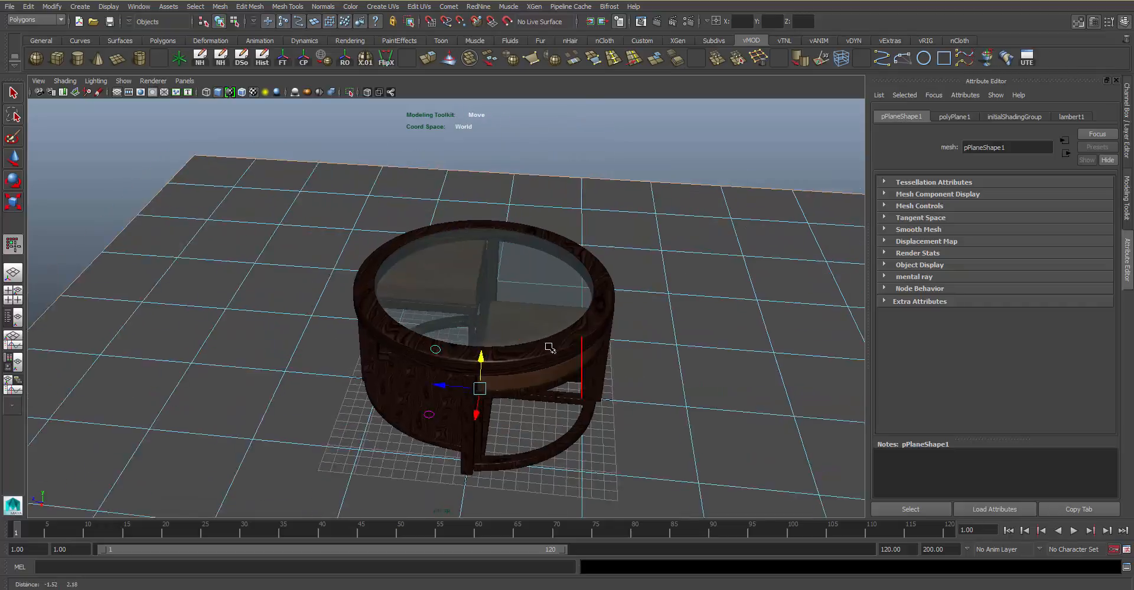
right_click_drag(549, 347, 508, 337, "alt")
left_click_drag(508, 337, 455, 190, "alt")
key("ctrl+z")
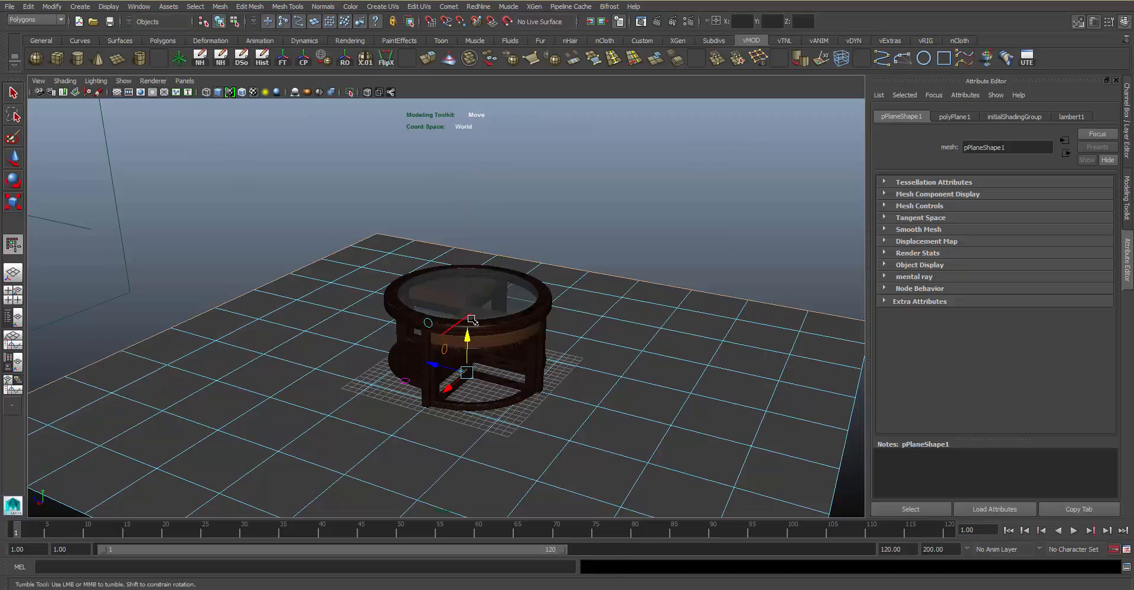
left_click_drag(467, 337, 473, 39, "shift")
- Return the floor-and-wall mesh to object mode and clear the selection
left_click_drag(471, 267, 502, 281, "alt")
scroll(507, 282, "down", 2)
left_click(775, 305)
right_click_drag(615, 276, 696, 223)
left_click(671, 299)
key("r")
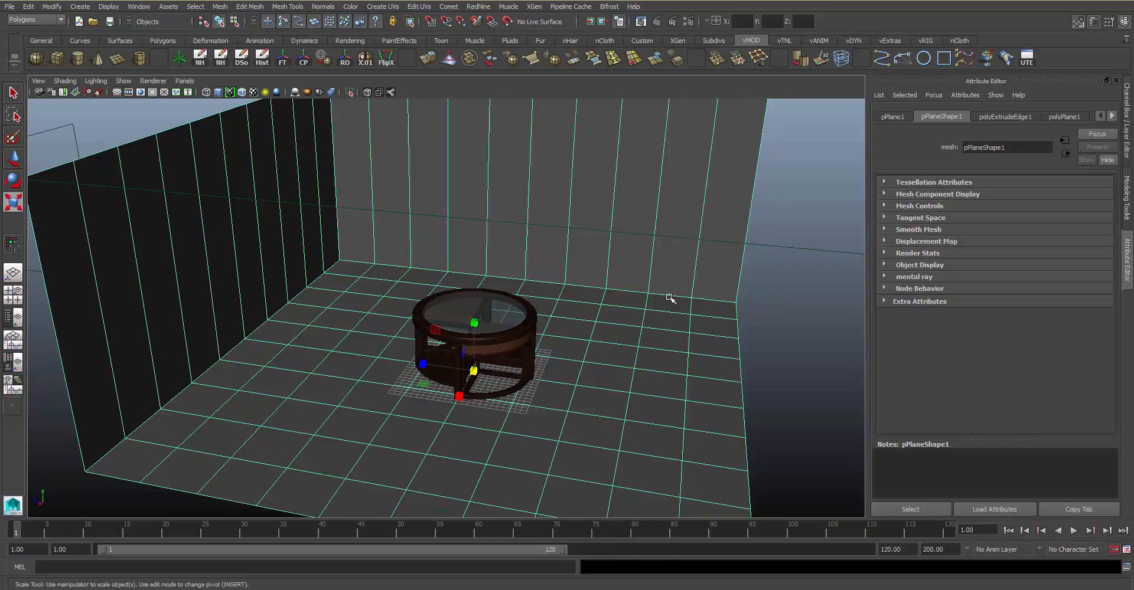
left_click(799, 324)
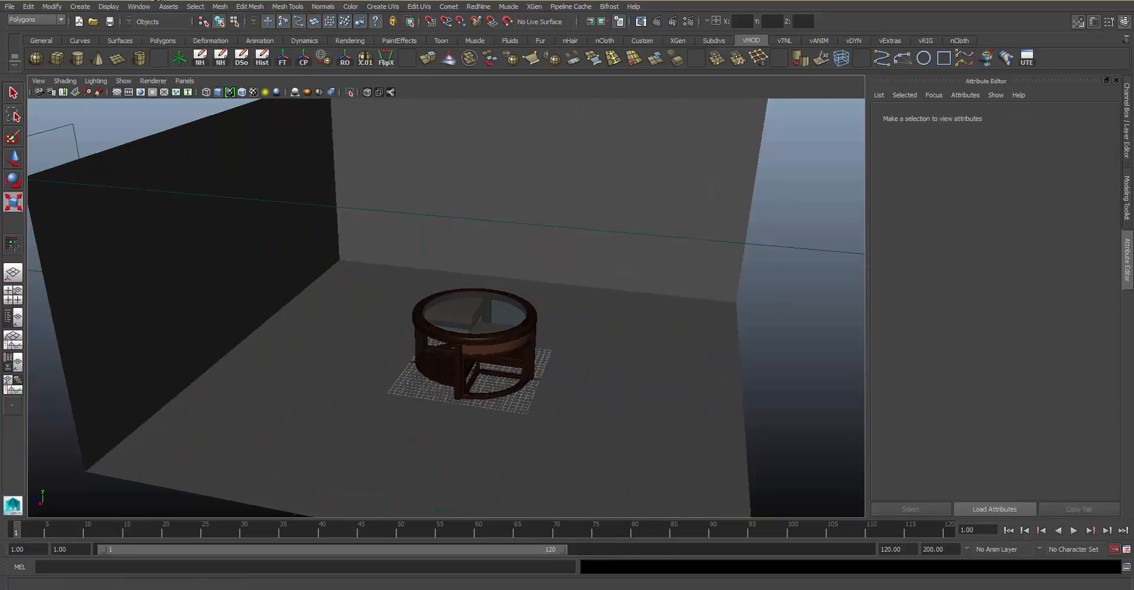
- Create a directional light, show its target manipulators and move its origin up and away from the table
left_click(80, 7)
mouse_move(136, 59)
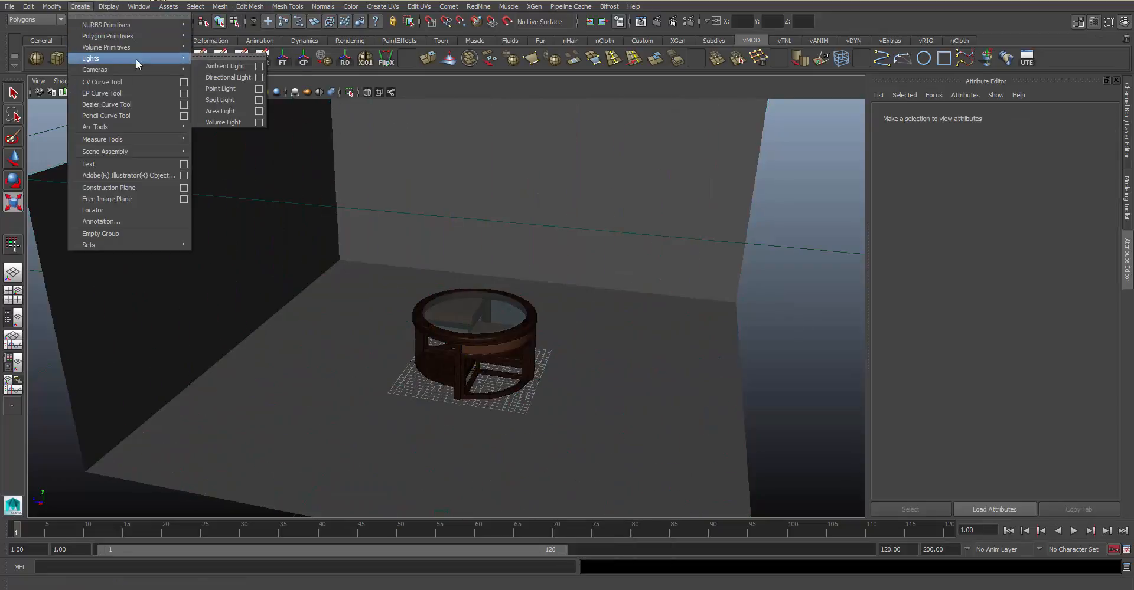
left_click(231, 79)
key("t")
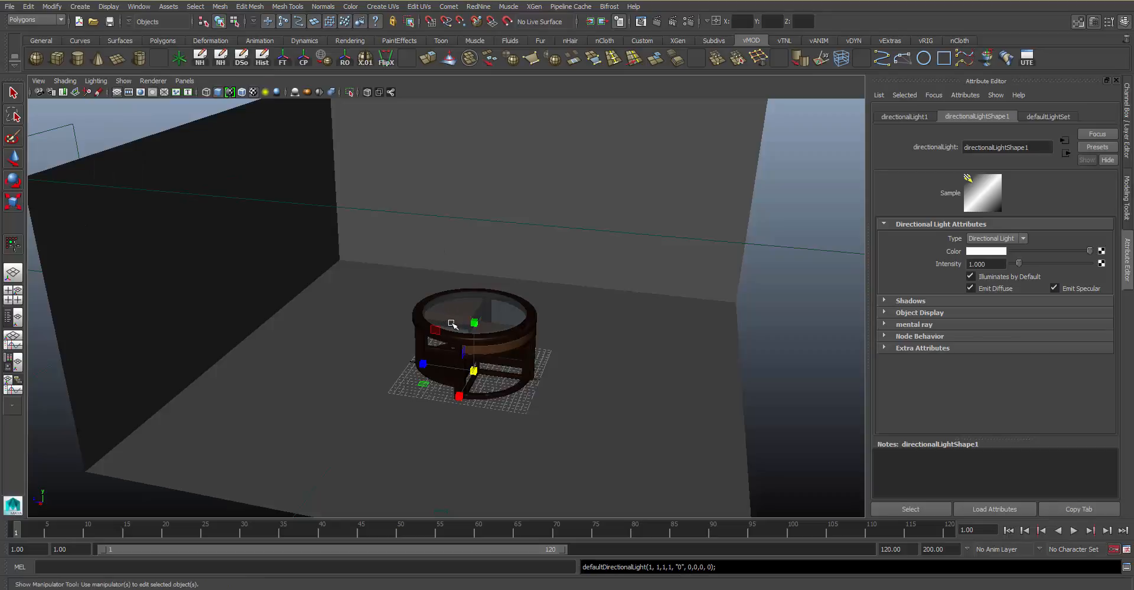
left_click_drag(434, 368, 341, 353)
left_click_drag(376, 321, 374, 231)
- Preview the scene lighting and place the directional light's origin above and to one side of the table, aimed at its base
left_click(276, 93)
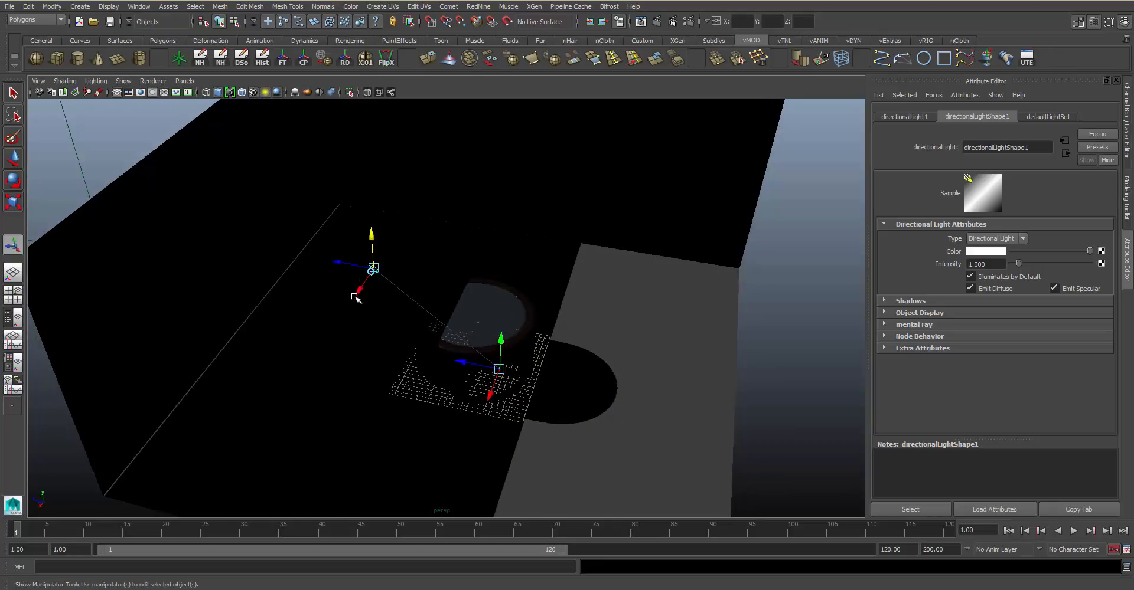
left_click_drag(357, 290, 344, 378)
mouse_move(299, 325)
left_mouse_down()
mouse_move(499, 327)
mouse_move(552, 358)
left_mouse_up()
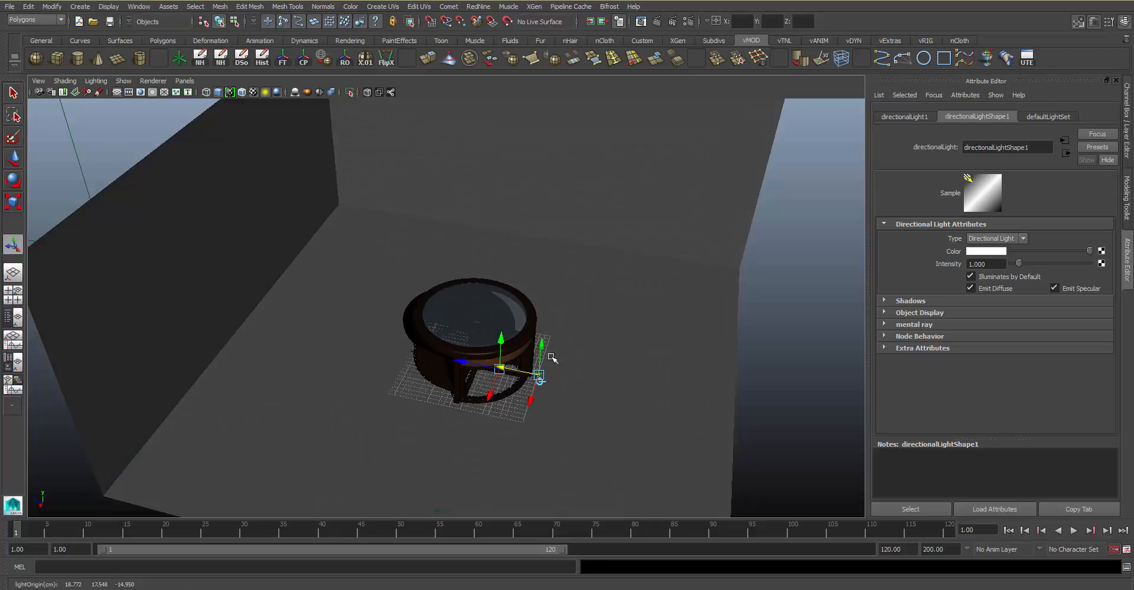
left_click_drag(531, 404, 688, 226)
left_click(728, 245)
key("ctrl+z")
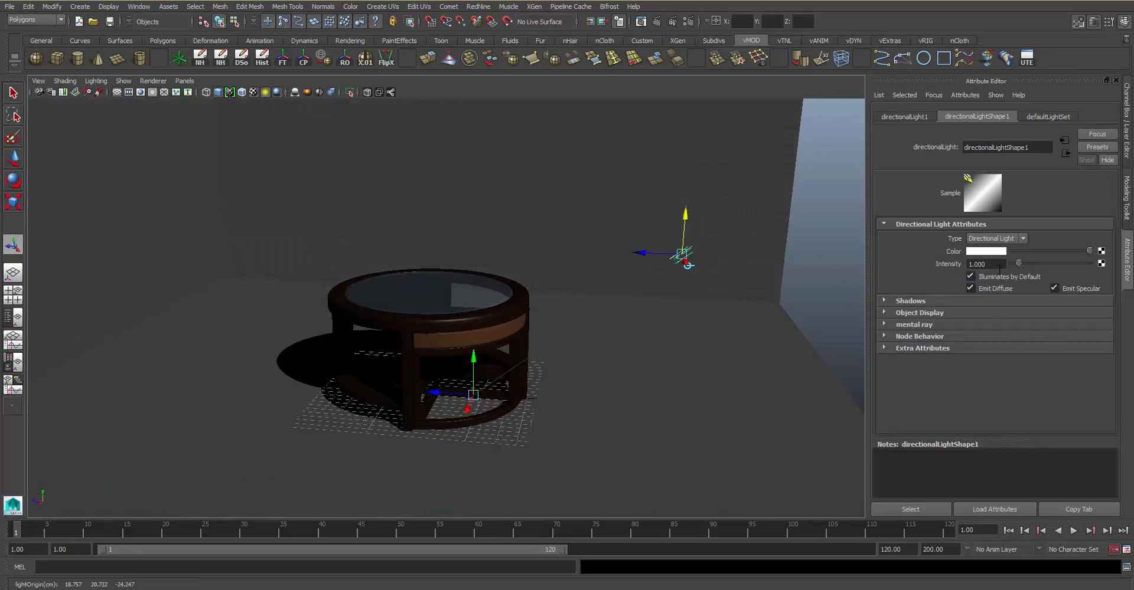
- Change the directional light's color to a very pale blue with a hue of about 200 and a saturation of 0.084
left_click(984, 252)
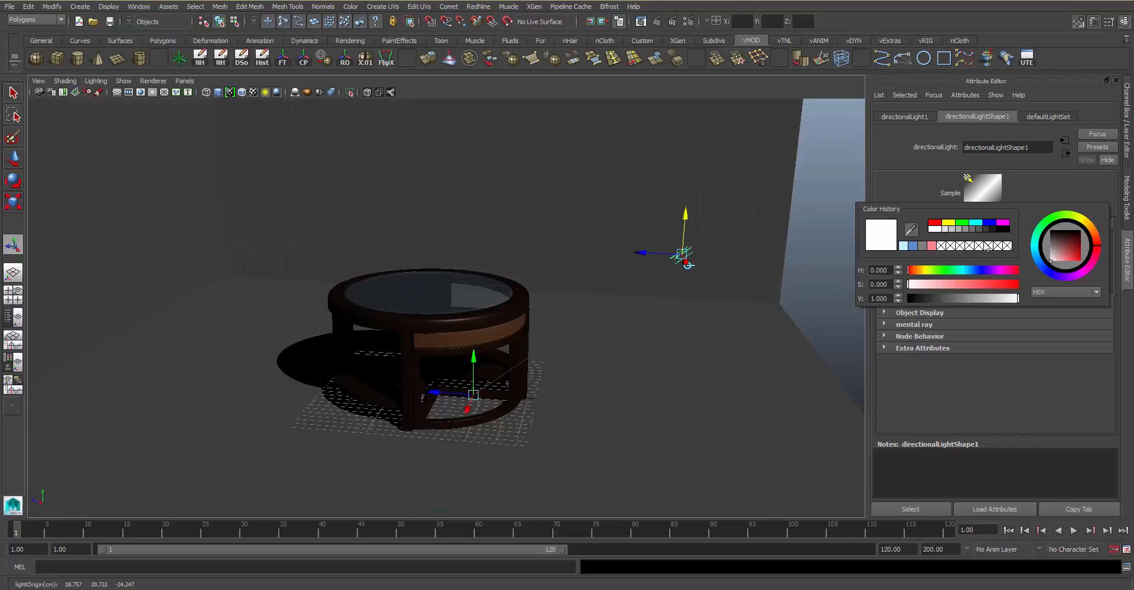
left_click(1057, 263)
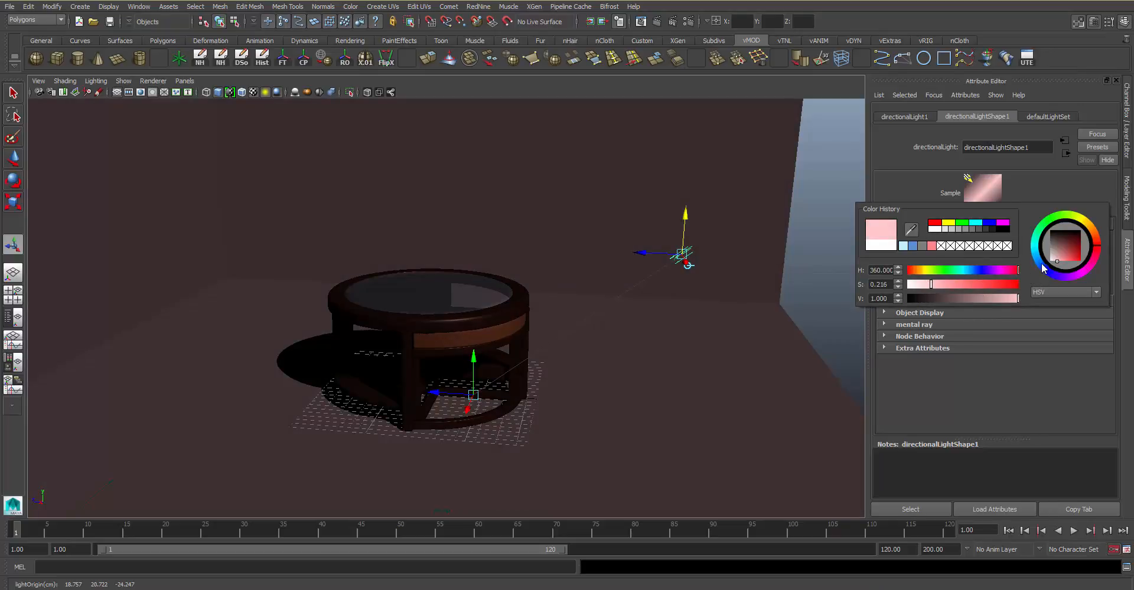
left_click_drag(1043, 269, 1055, 263)
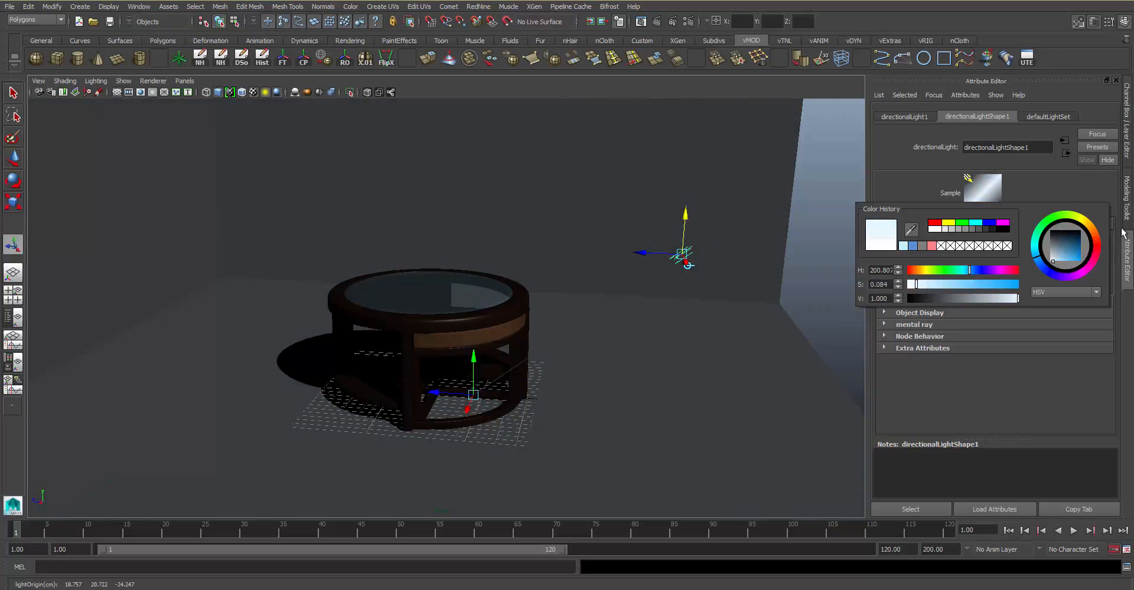
- Soften the light's ray trace shadows by setting the light angle to 20 and the shadow rays to 16
left_click(909, 301)
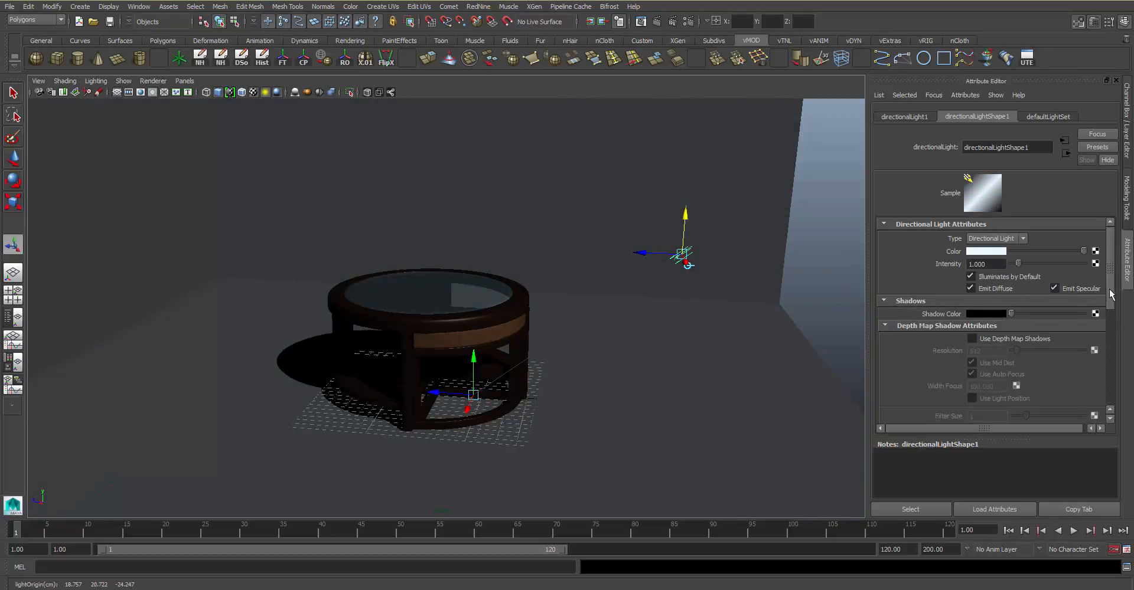
left_click_drag(1110, 295, 1093, 387)
left_click(986, 341)
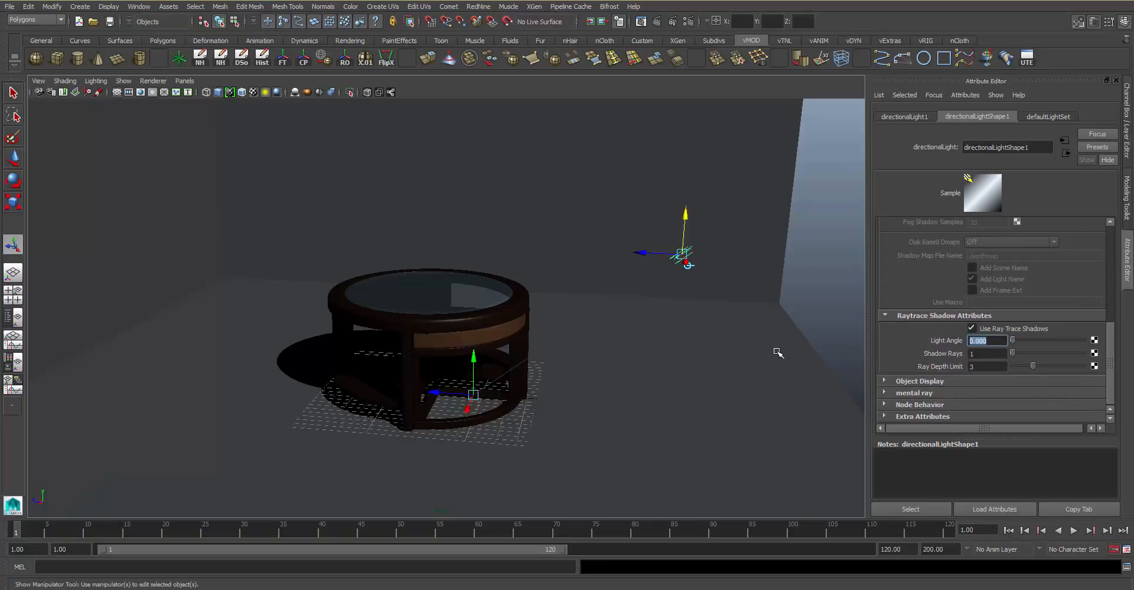
type("20")
key("Tab")
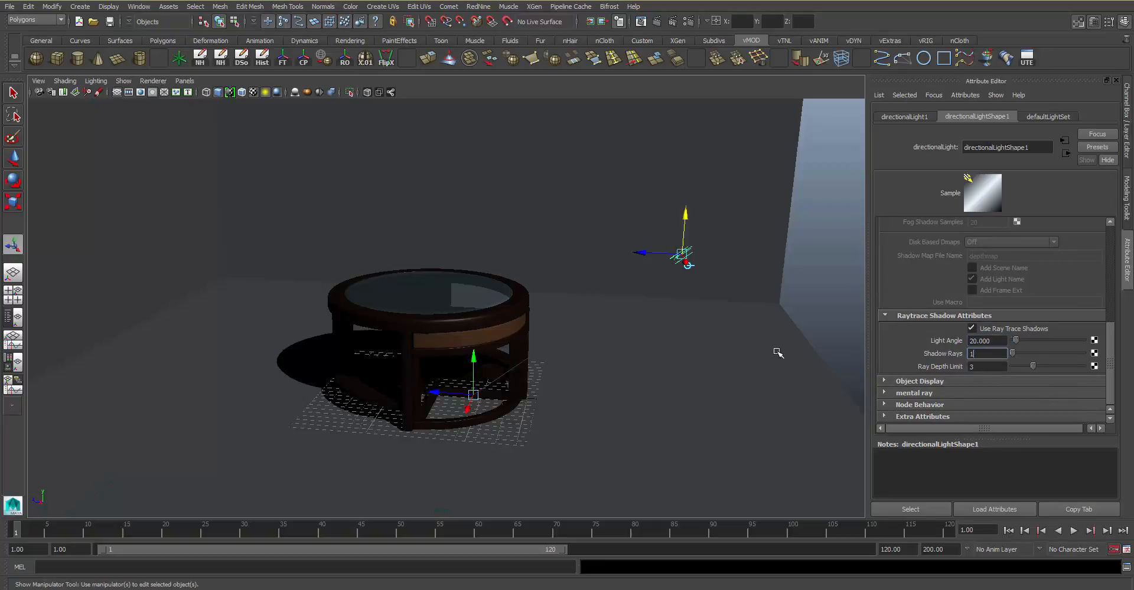
middle_click_drag(421, 293, 433, 300, "alt")
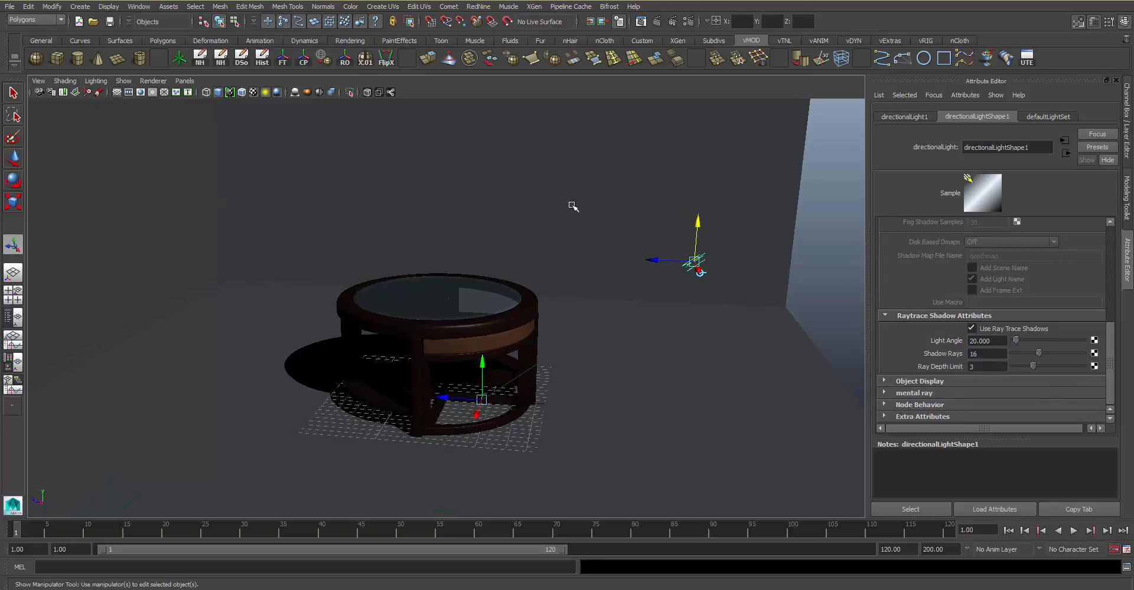
- Duplicate the directional light, move the copy's origin to the opposite side of the table and set its intensity to 0.2
key("ctrl+d")
left_click_drag(653, 261, 207, 323)
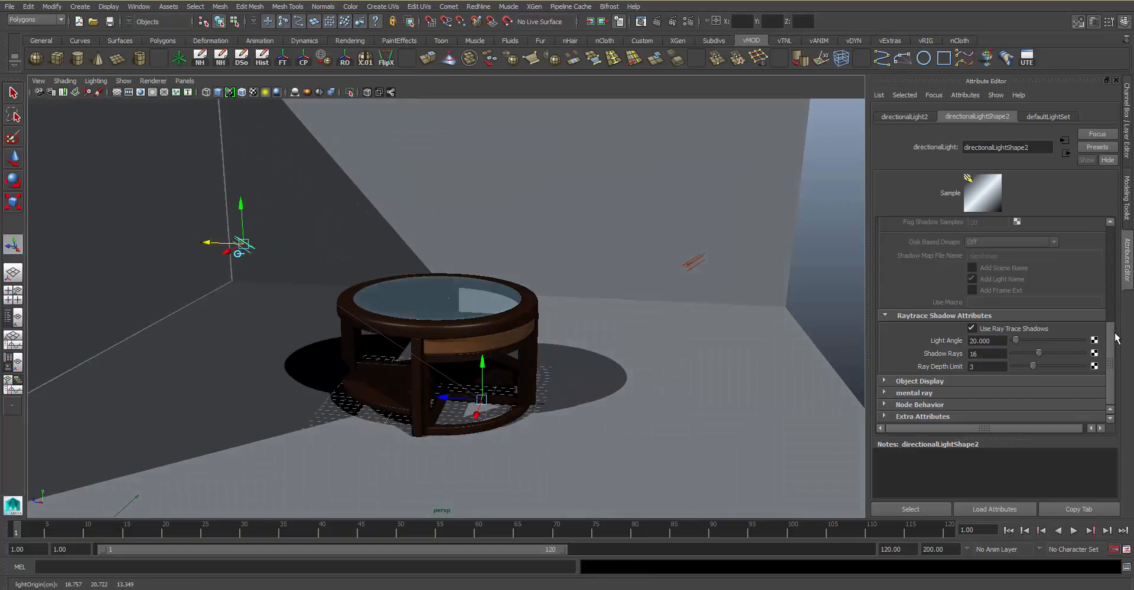
left_click_drag(1111, 339, 1110, 239)
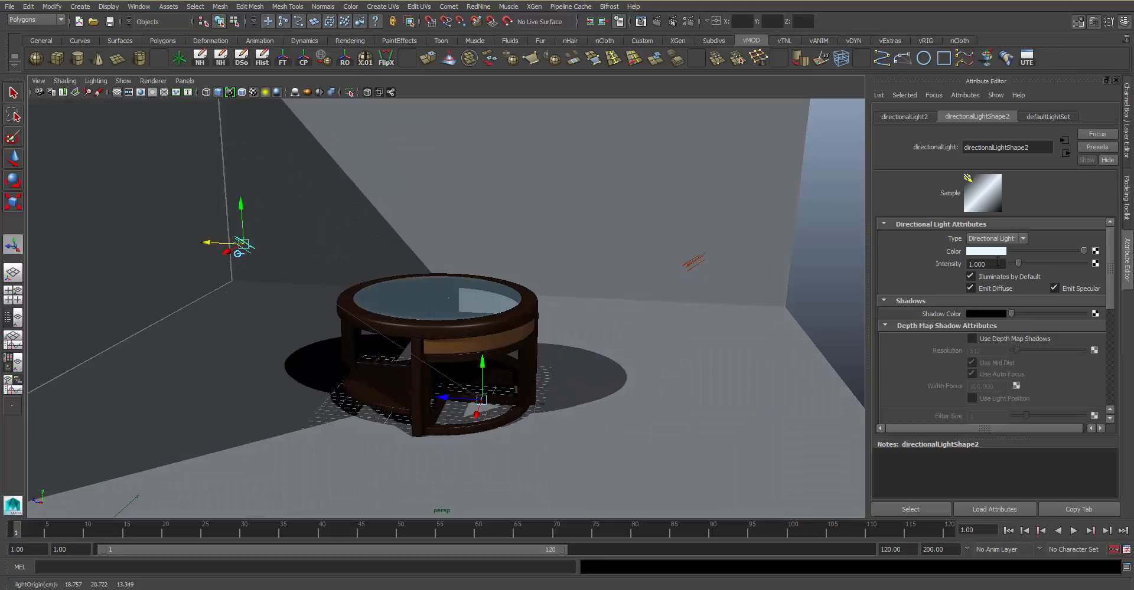
double_click(997, 261)
type("0.2")
key("Return")
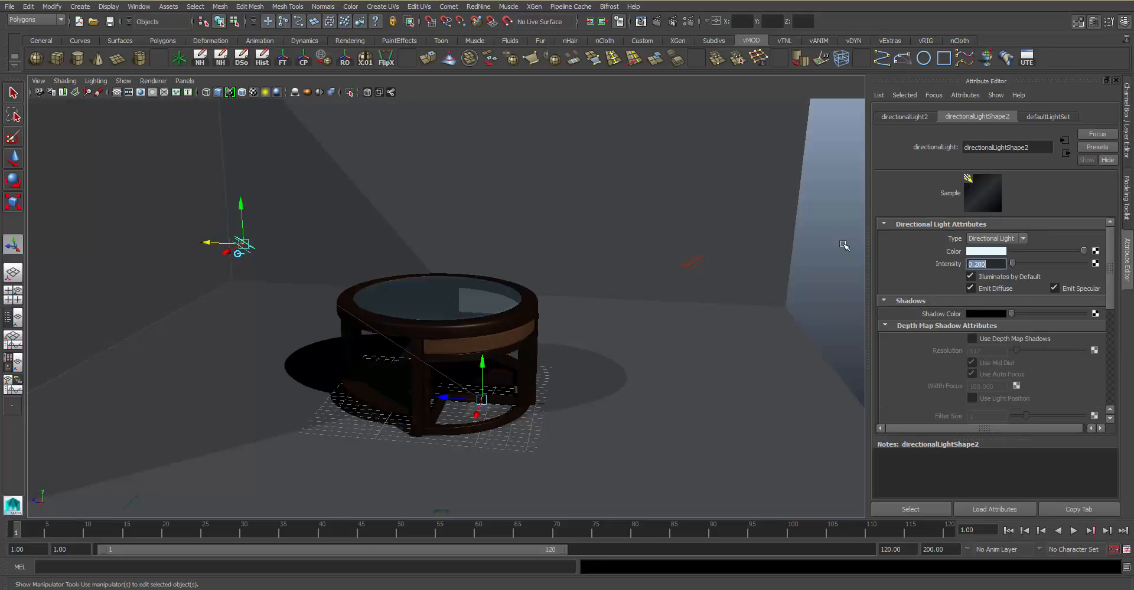
- Change the second directional light's color to a pale pink
middle_click_drag(497, 262, 539, 283, "alt")
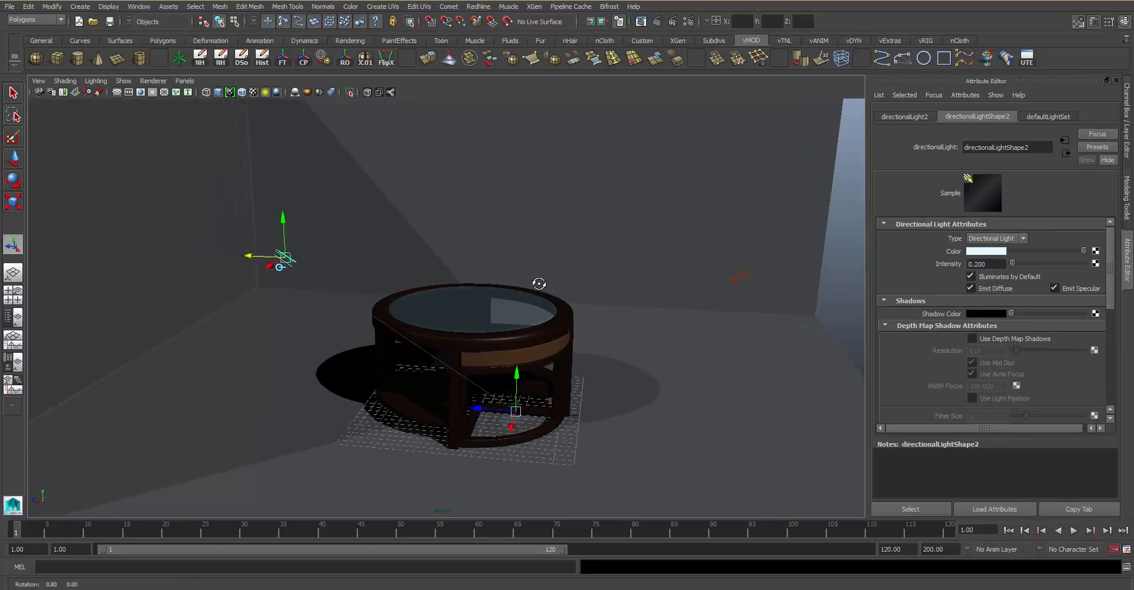
left_click_drag(539, 283, 543, 302, "alt")
left_click(994, 253)
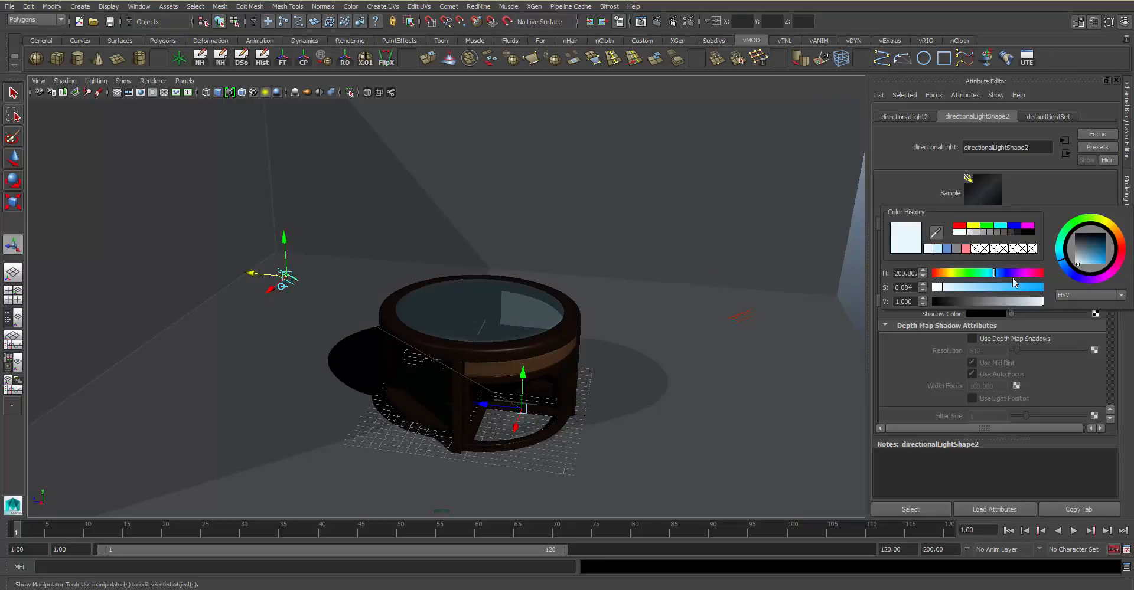
left_click(968, 251)
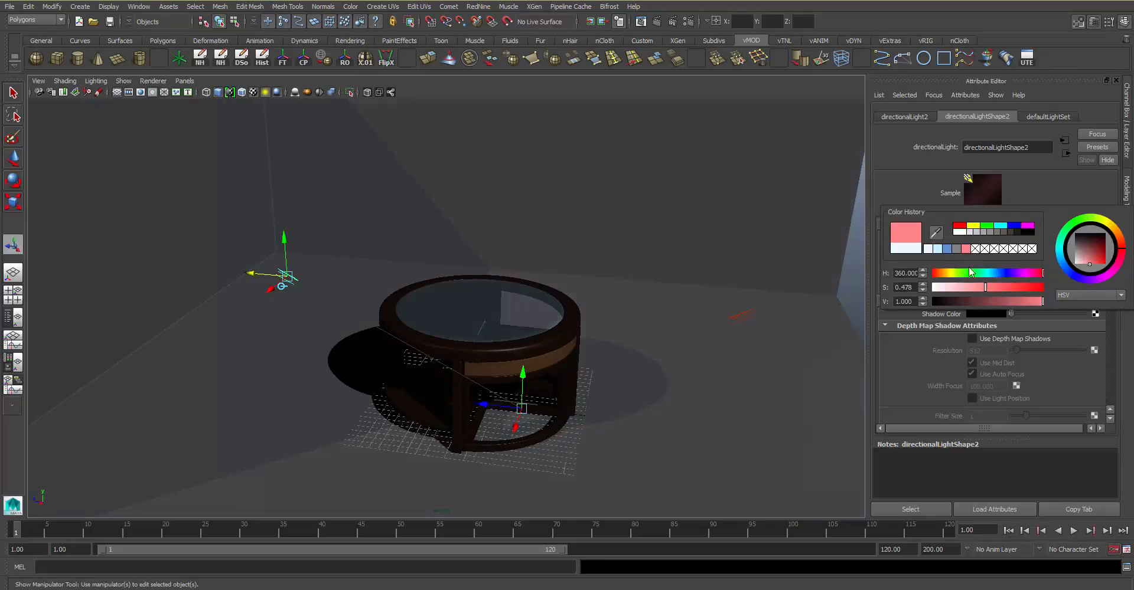
left_click(946, 288)
- Duplicate the pale pink light and move the copy's origin low behind the table, near floor level
middle_click_drag(602, 321, 640, 295, "alt")
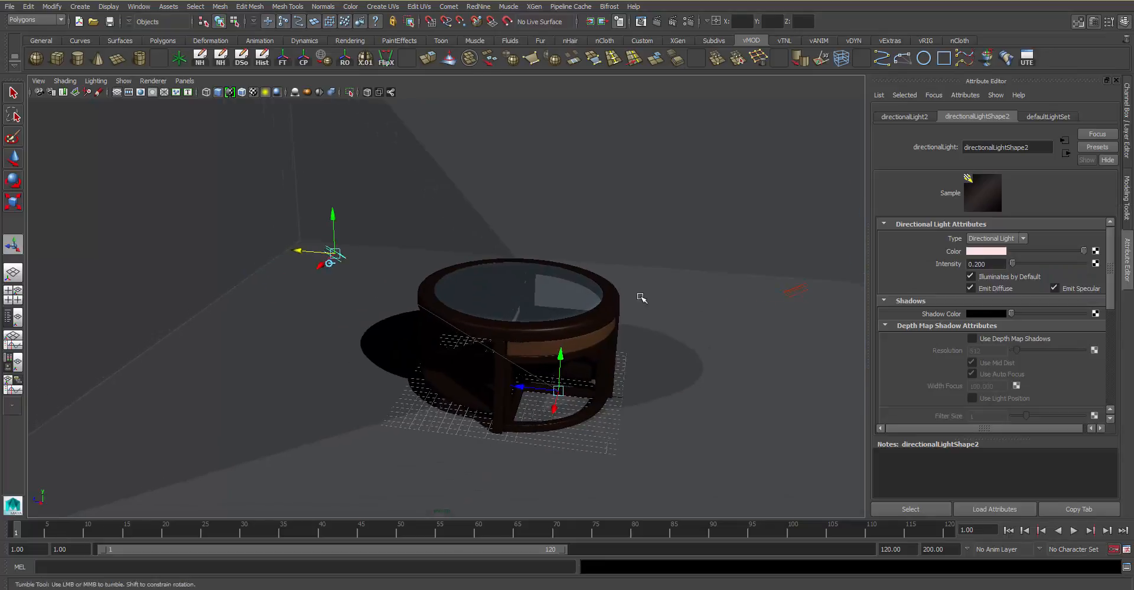
left_click_drag(640, 296, 673, 324, "alt")
middle_click_drag(673, 325, 742, 383, "alt")
right_click_drag(743, 383, 671, 335, "alt")
left_click_drag(672, 335, 663, 329, "alt")
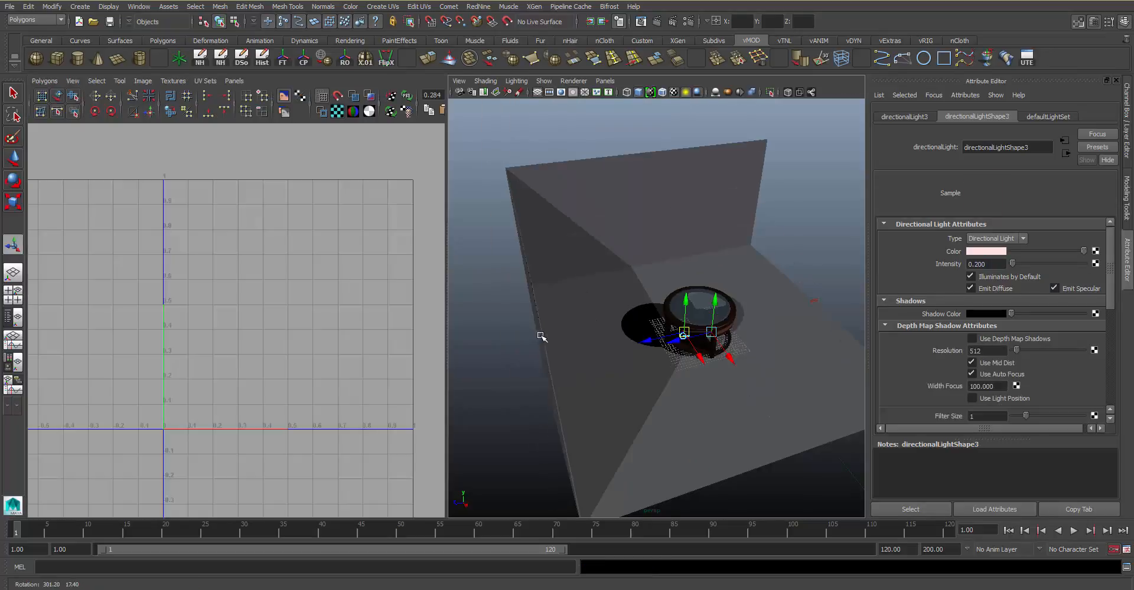
left_click_drag(542, 337, 516, 333, "alt")
key("space")
mouse_move(635, 325)
left_mouse_down("alt")
mouse_move(368, 384)
mouse_move(614, 254)
left_mouse_up("alt")
mouse_move(554, 176)
left_mouse_down()
mouse_move(698, 232)
mouse_move(697, 335)
mouse_move(584, 298)
left_mouse_up()
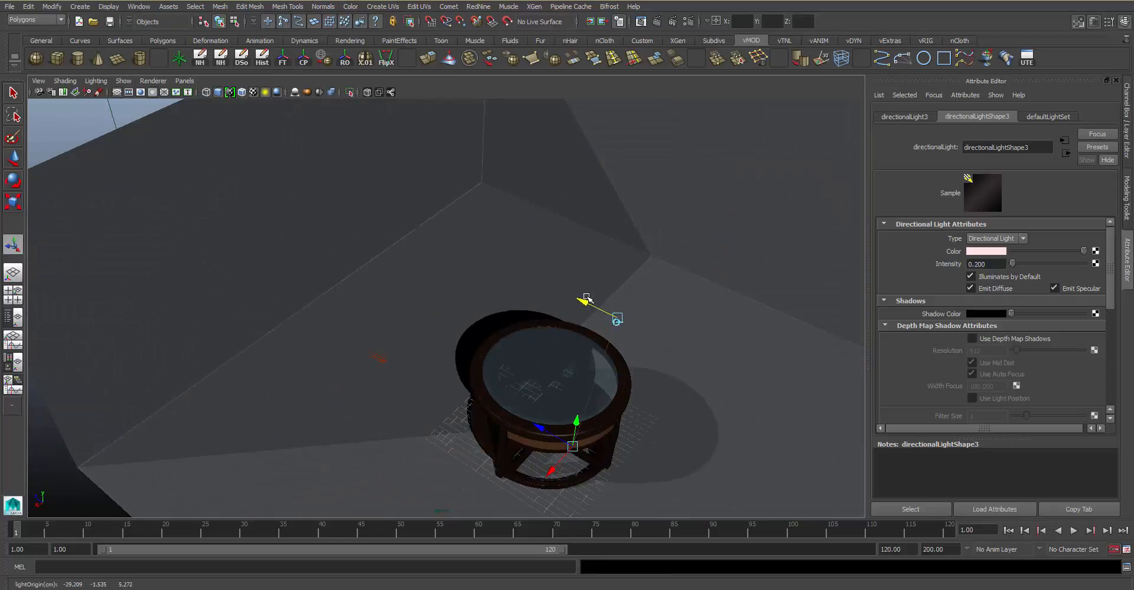
- Set the third directional light's intensity to 1
left_click_drag(652, 351, 660, 324, "alt")
double_click(992, 264)
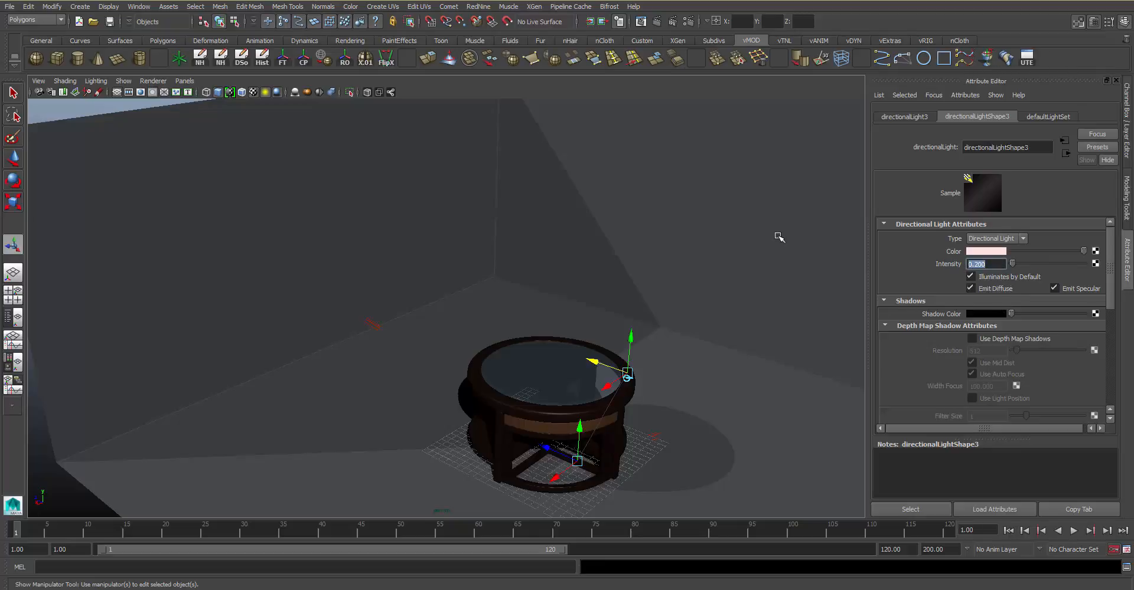
type("1")
key("Return")
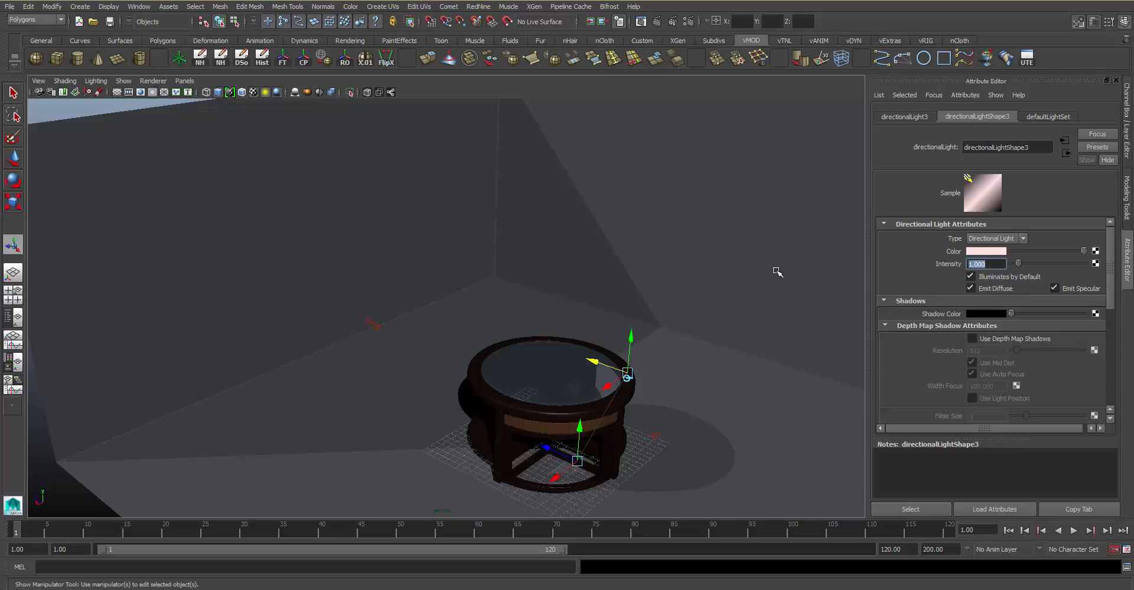
- Turn off Casts Shadows in the floor-and-wall mesh's render stats and clear the selection
left_click_drag(578, 339, 647, 188, "alt")
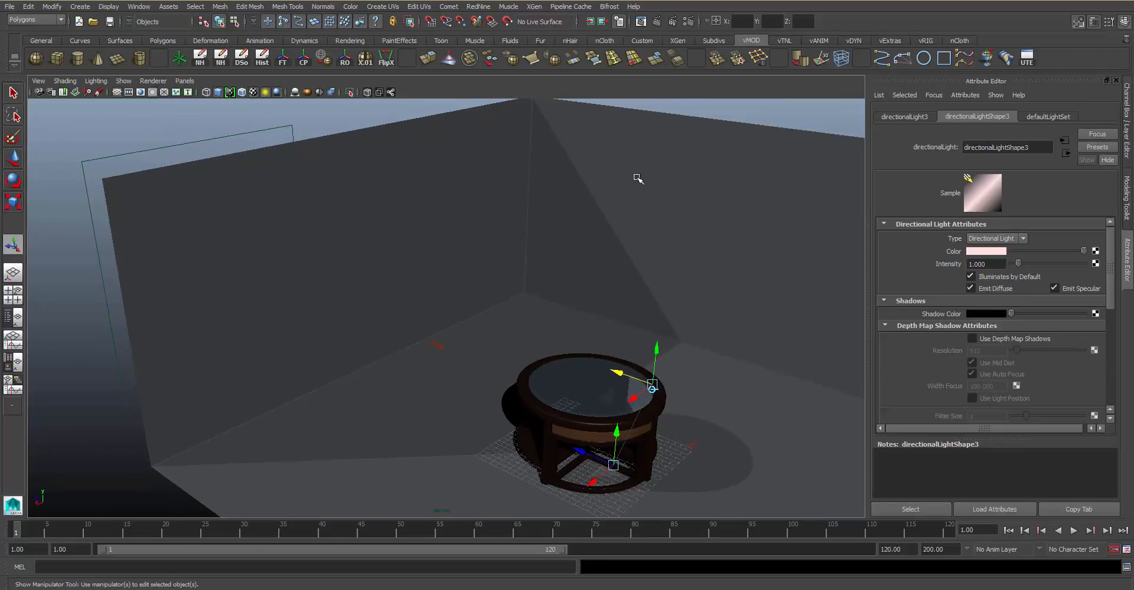
left_click(768, 137)
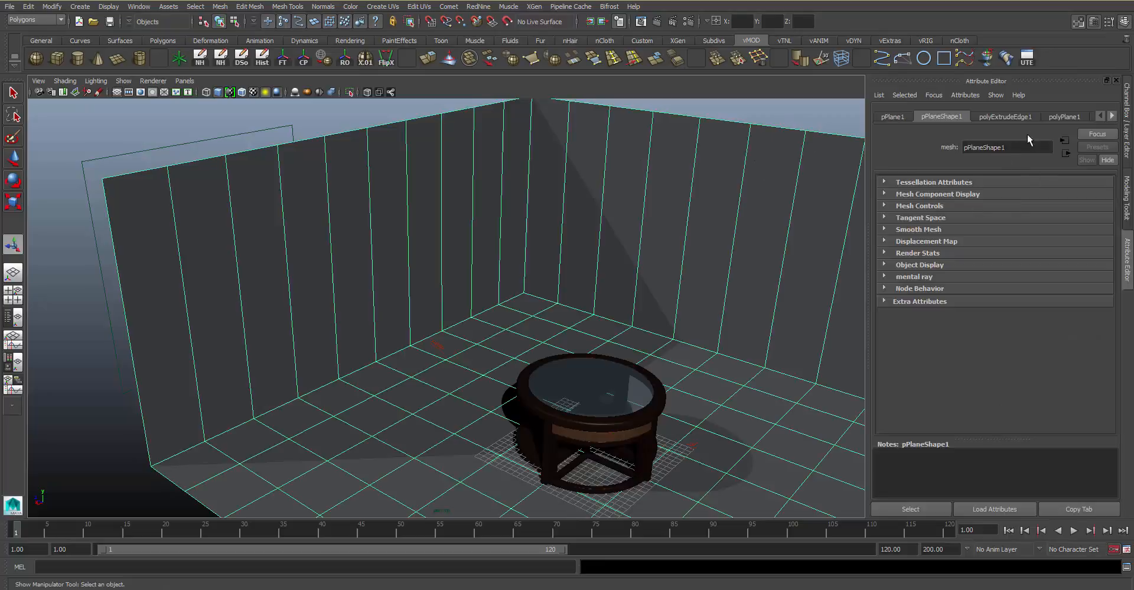
left_click(917, 253)
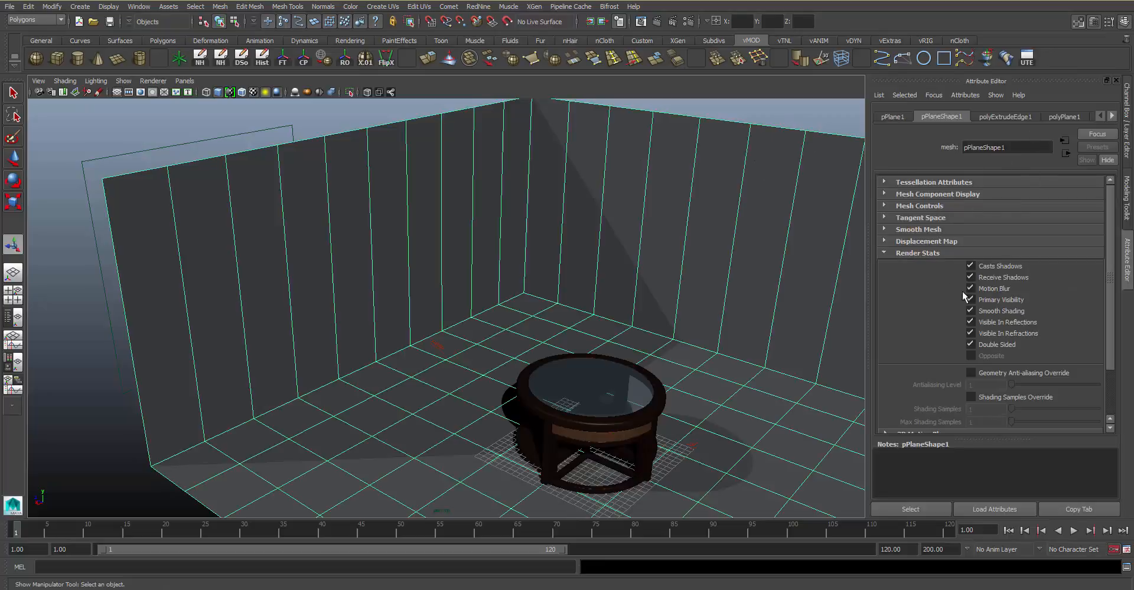
left_click(1000, 264)
left_click_drag(716, 317, 734, 134, "alt")
left_click(734, 134)
right_click_drag(734, 134, 630, 286, "alt")
left_click_drag(630, 286, 648, 307, "alt")
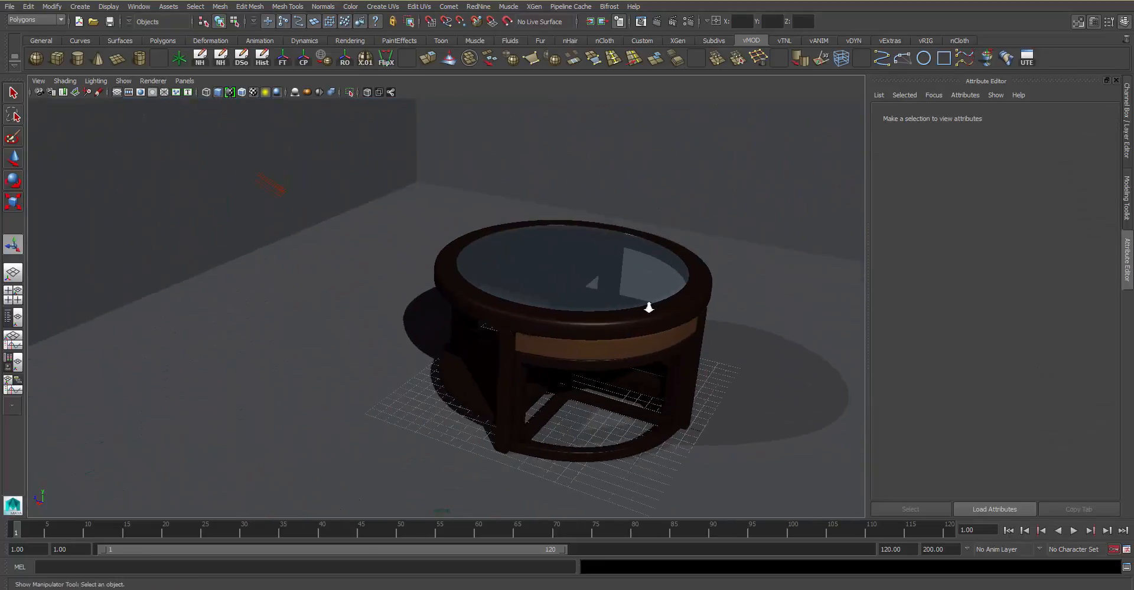
middle_click_drag(648, 307, 607, 301, "alt")
right_click_drag(607, 301, 620, 303, "alt")
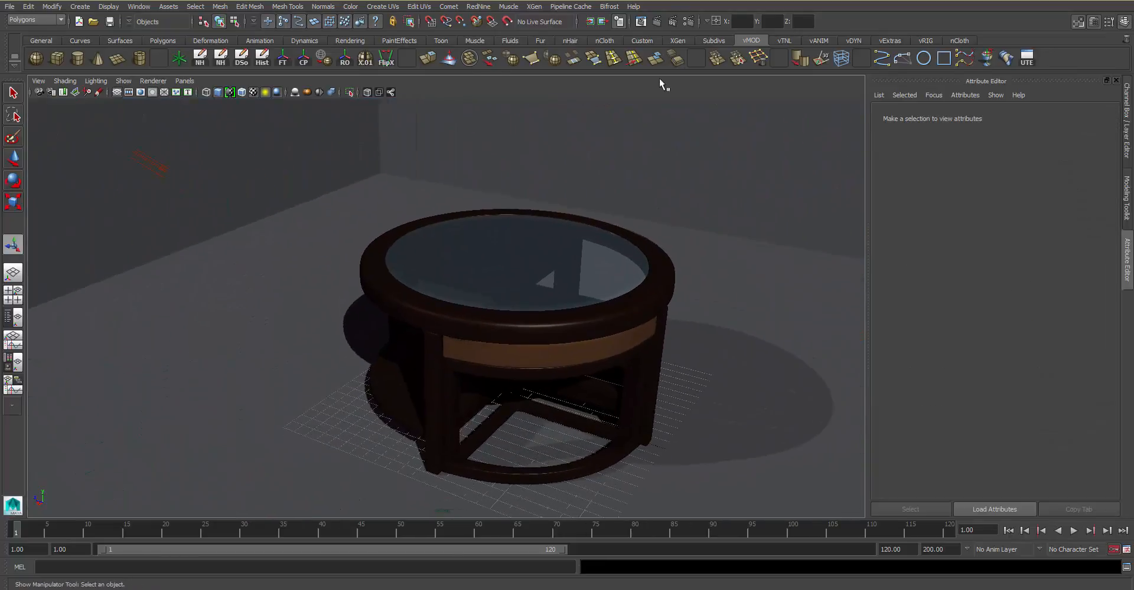
- Open the render settings, set the renderer to mental ray and bring up its quality settings
left_click(688, 22)
left_click(208, 160)
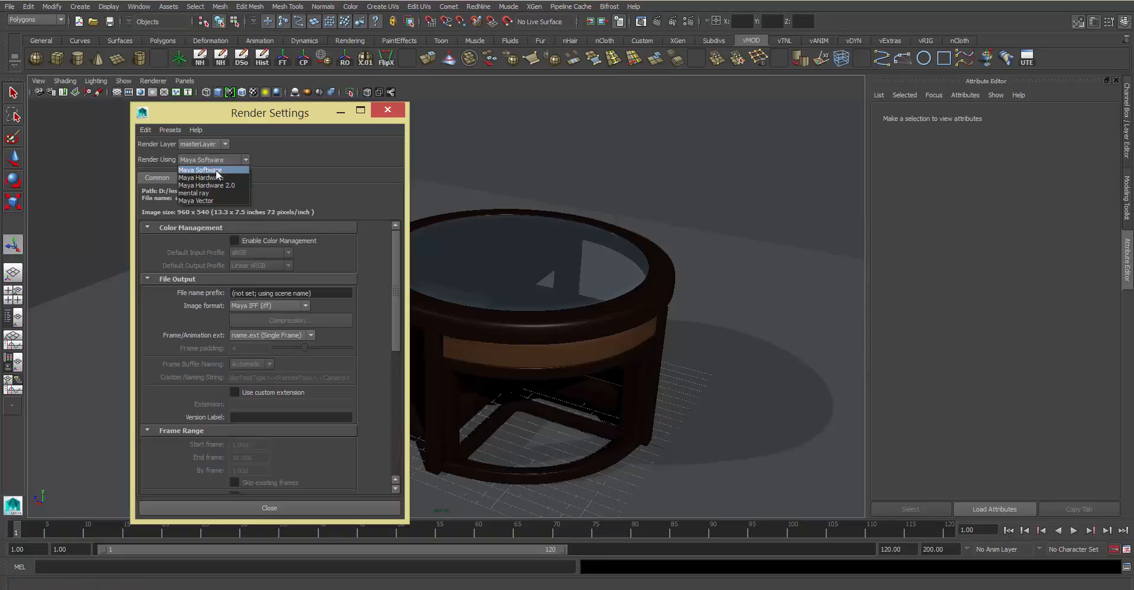
left_click(242, 188)
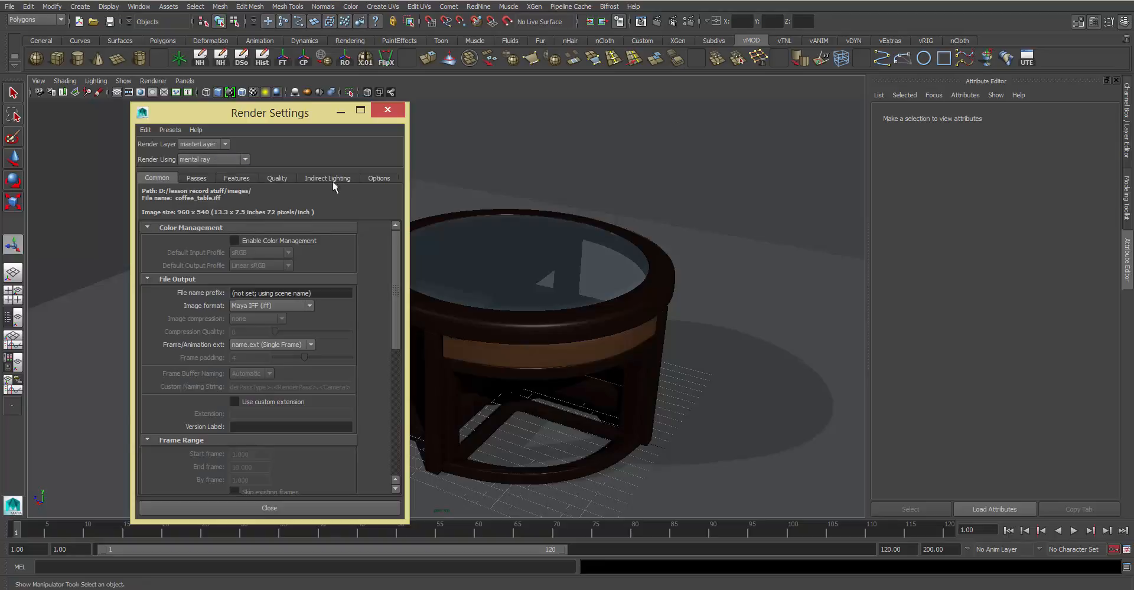
left_click(276, 177)
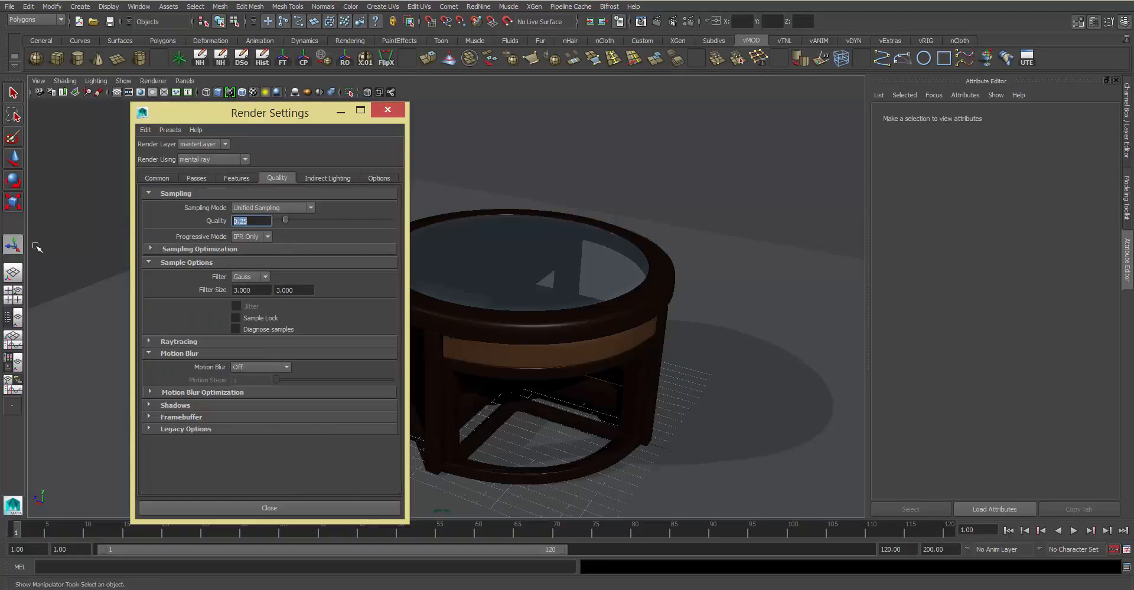
- Enable Final Gathering for indirect lighting and set its point interpolation to 20
left_click(328, 178)
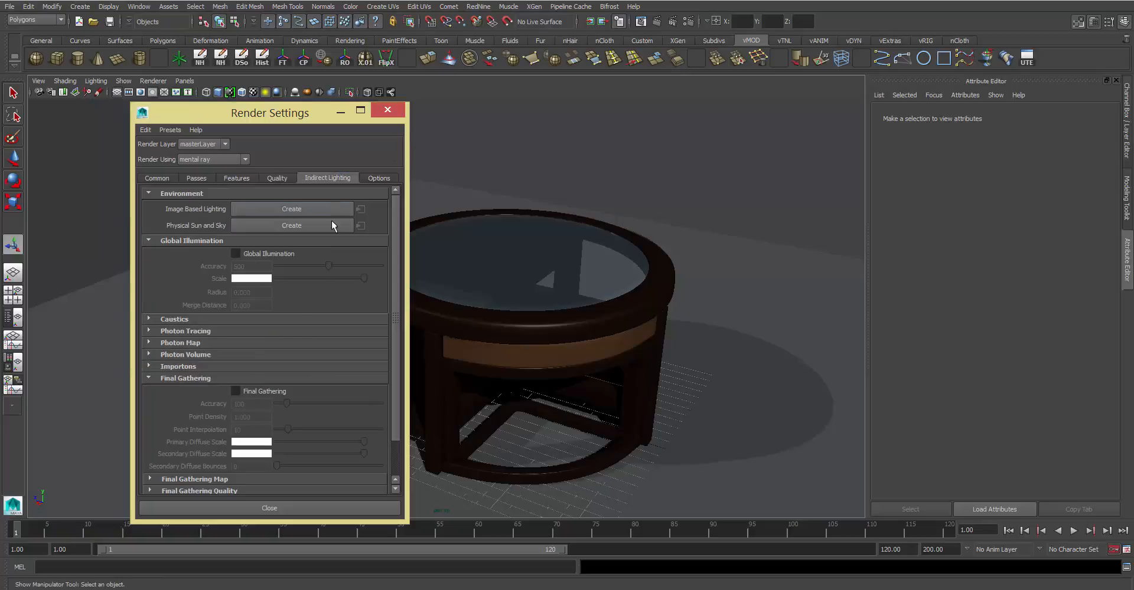
left_click(260, 390)
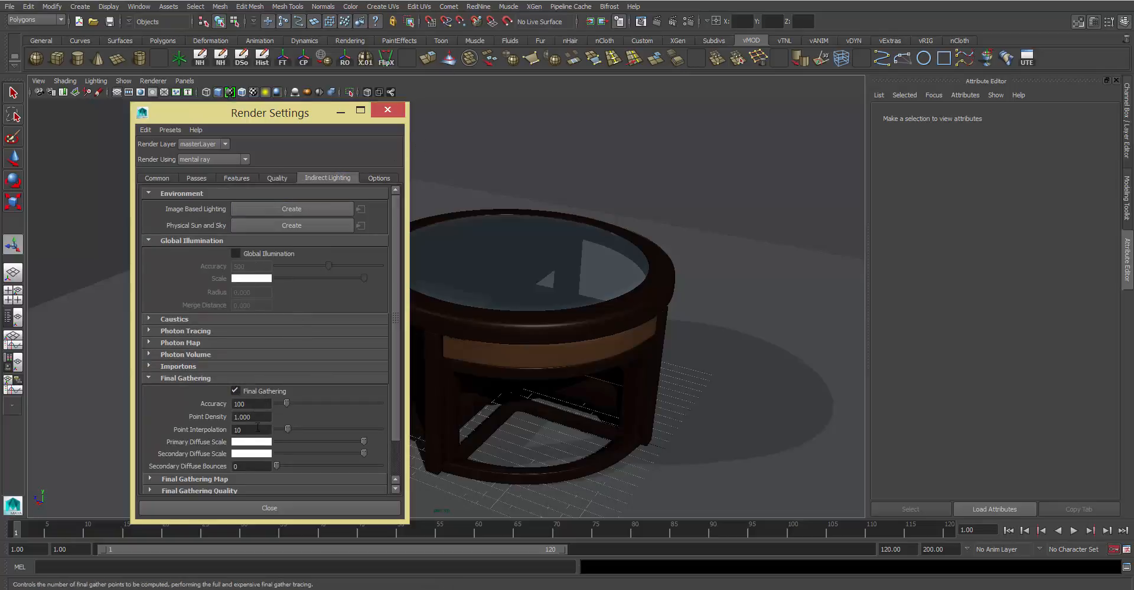
double_click(251, 430)
type("20")
key("Return")
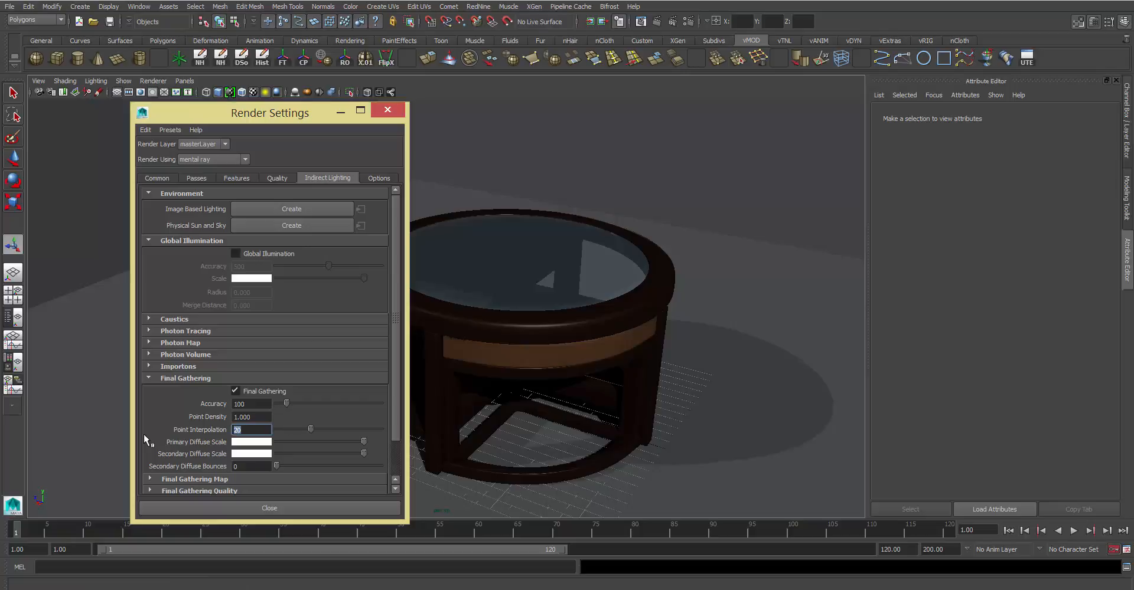
- Set the render's image size to the HD 1080 preset
left_click(158, 177)
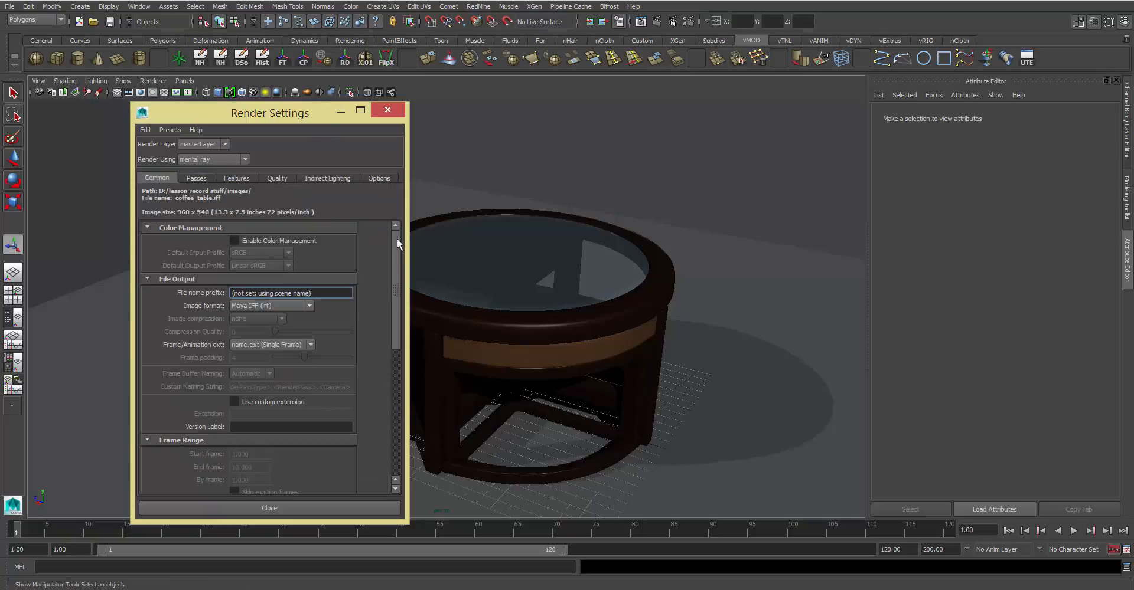
left_click_drag(396, 238, 349, 361)
left_click(288, 329)
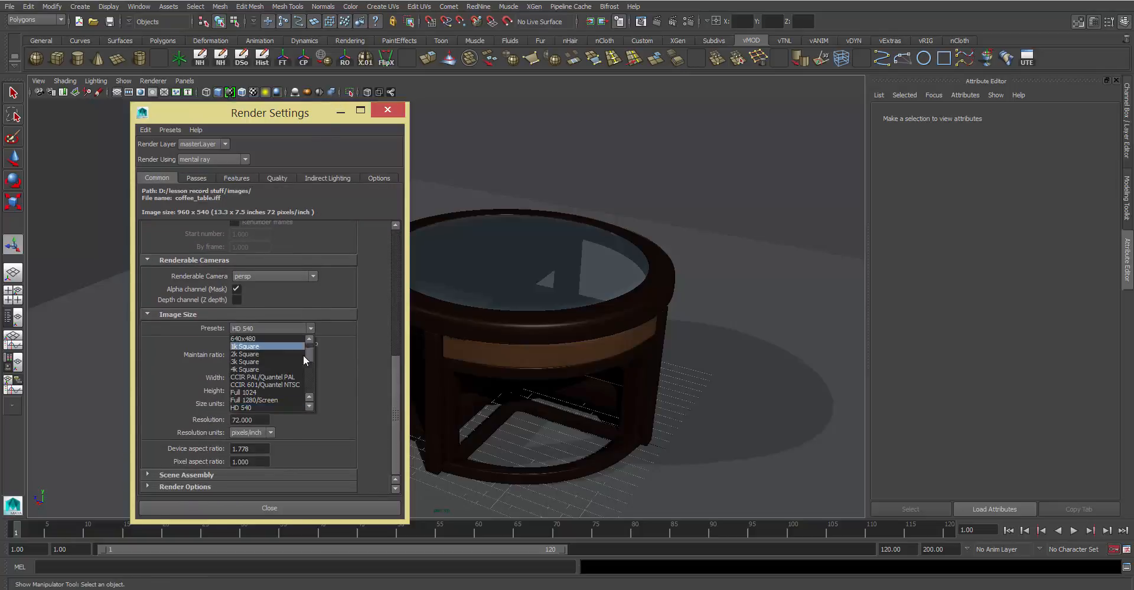
scroll(311, 360, "down", 1)
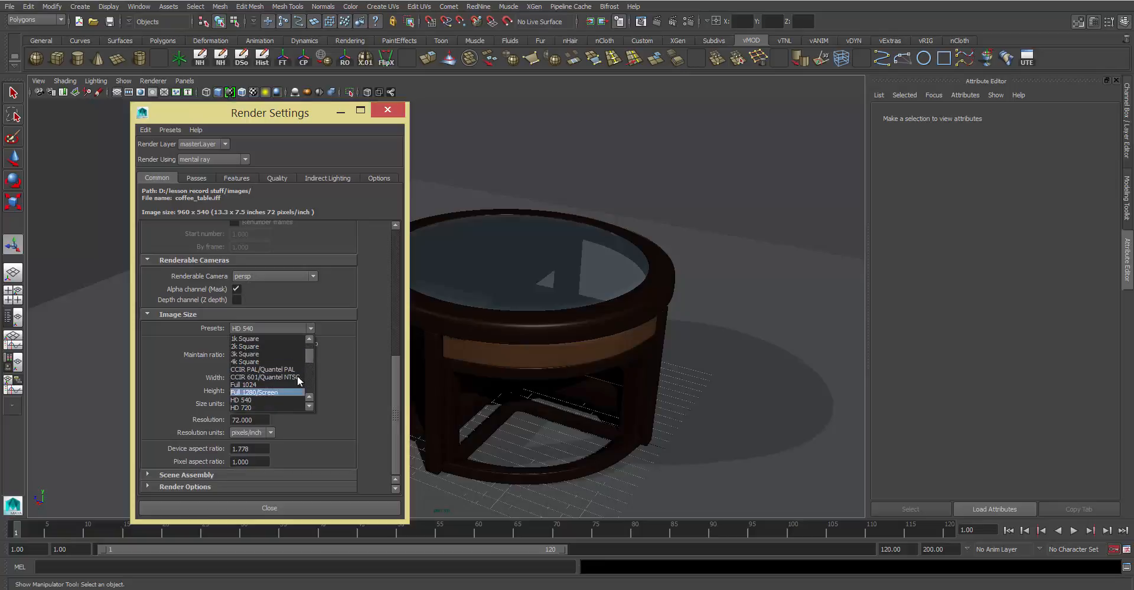
scroll(284, 384, "down", 2)
left_click(260, 400)
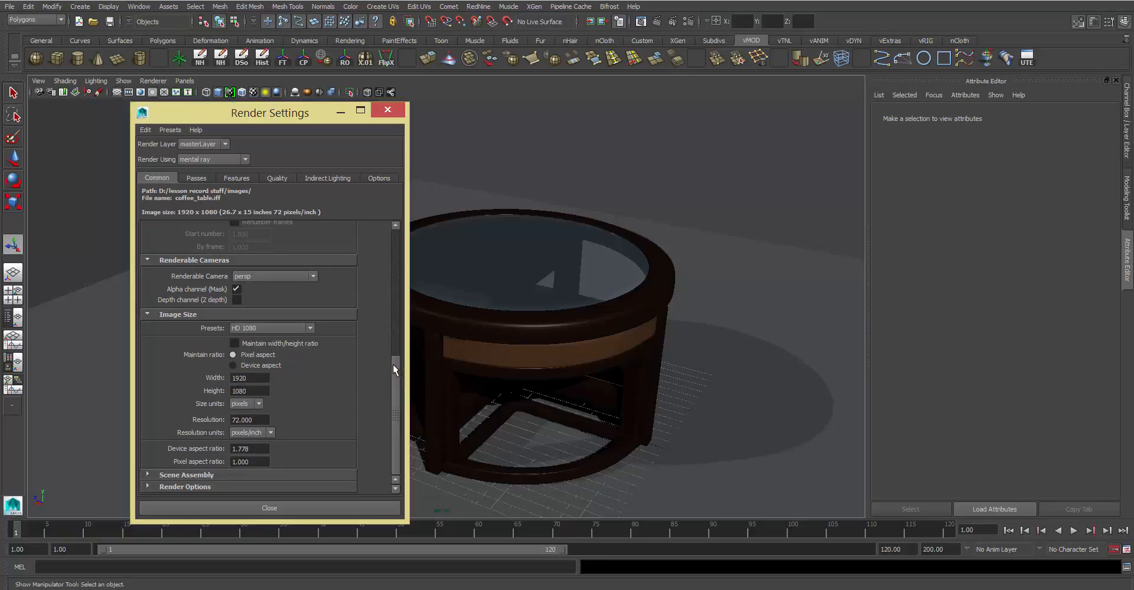
- Set the render's output image format to PNG and close the render settings
left_click_drag(395, 370, 347, 232)
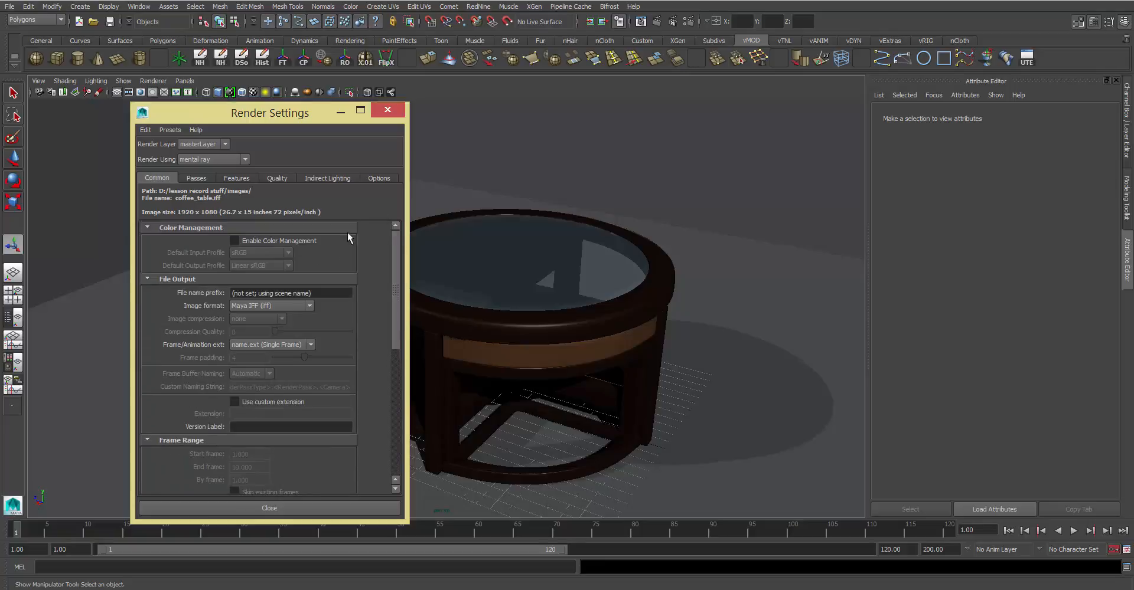
left_click(282, 305)
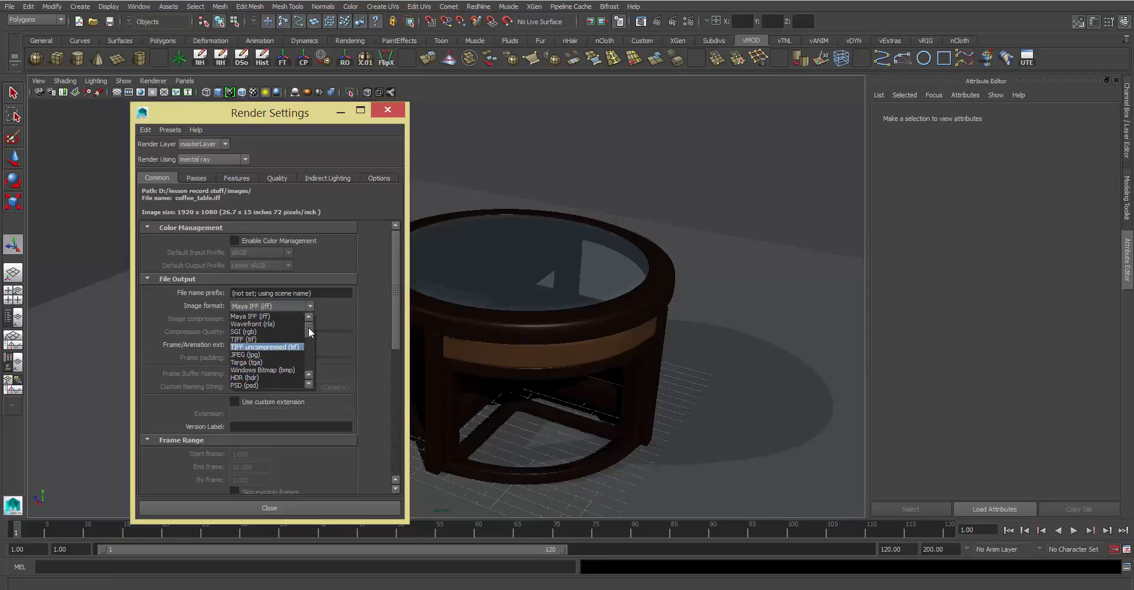
scroll(308, 331, "down", 2)
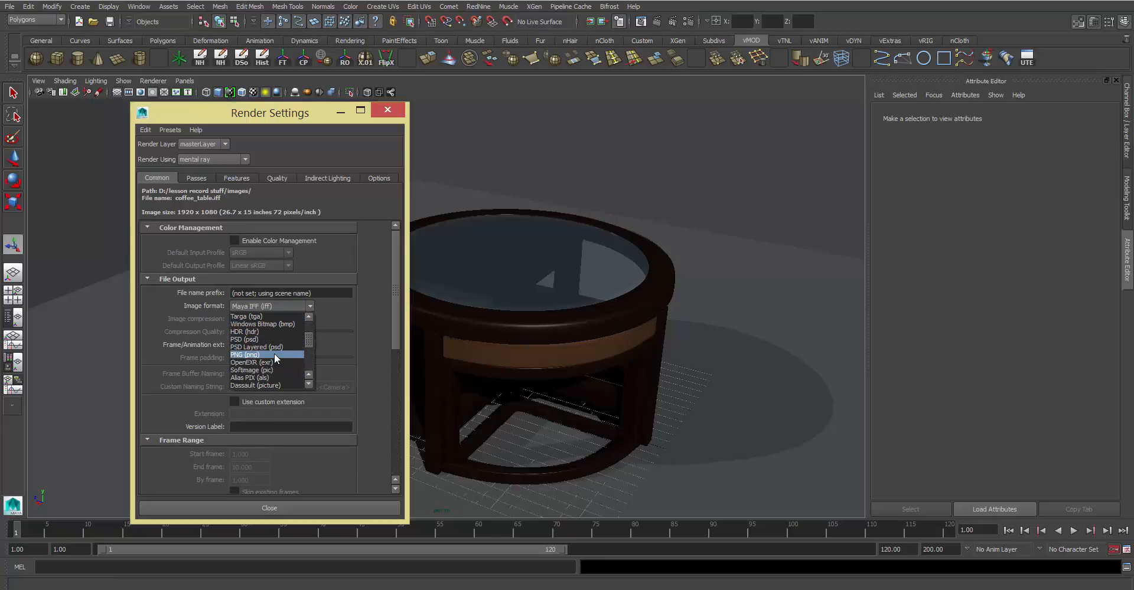
left_click(279, 354)
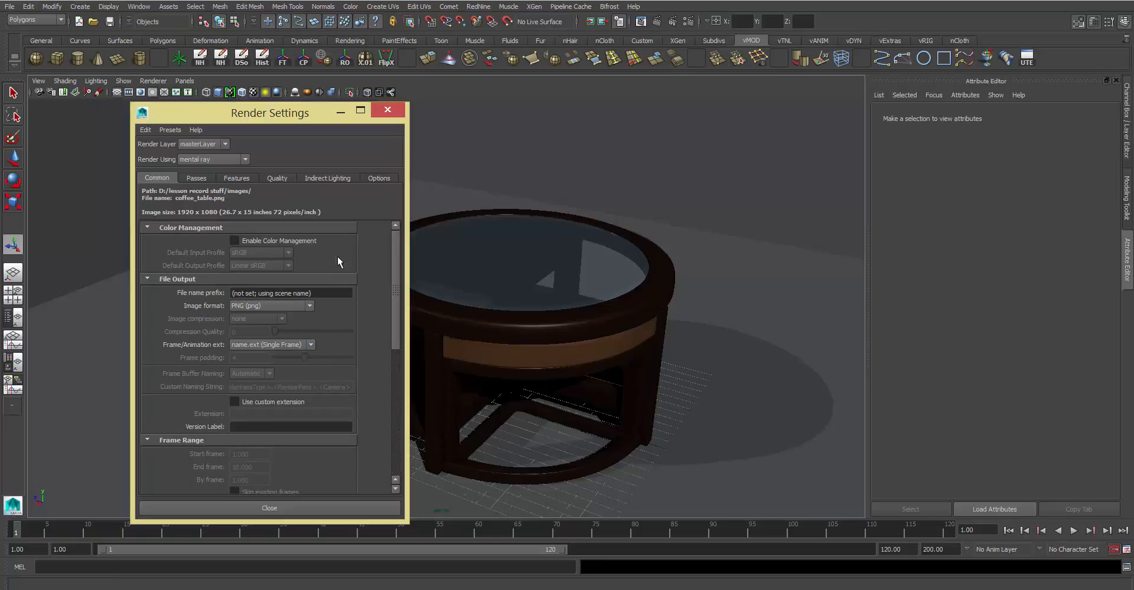
left_click(246, 506)
- Frame the whole table in the perspective view, render the frame with mental ray and enlarge the render window
left_click_drag(413, 267, 418, 266, "alt")
middle_click_drag(418, 266, 413, 225, "alt")
left_click(655, 23)
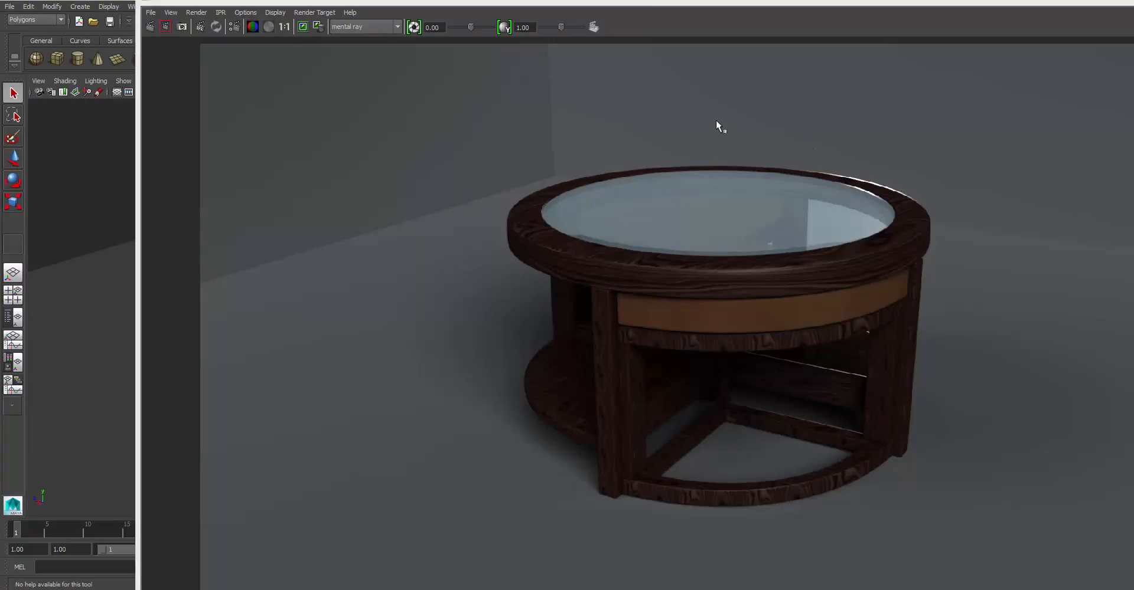
mouse_move(676, 3)
left_mouse_down()
mouse_move(671, 47)
mouse_move(671, 1)
left_mouse_up()
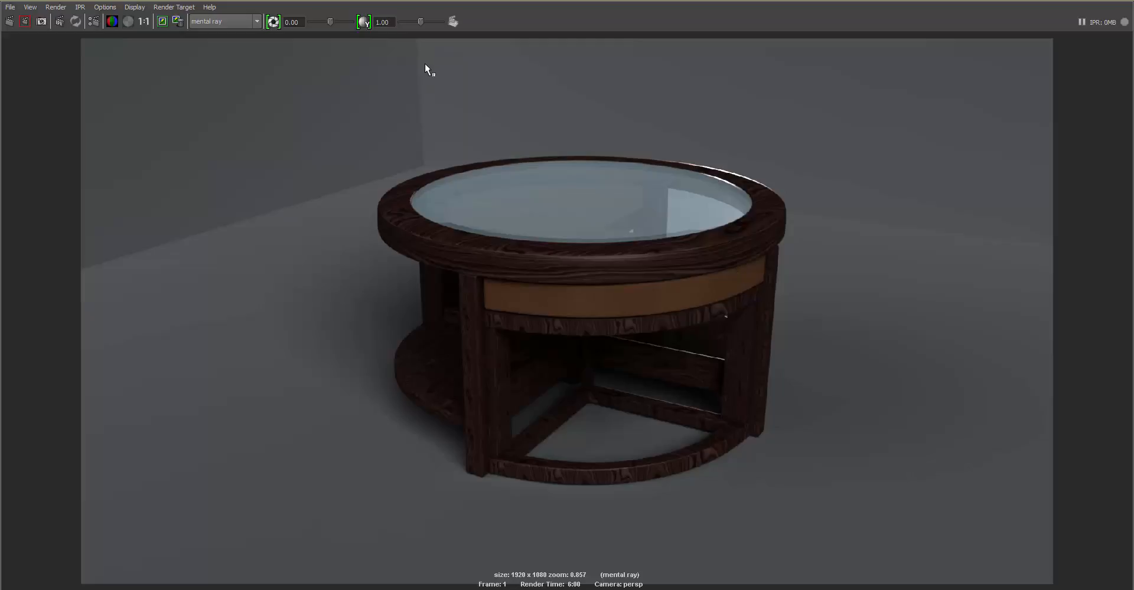
- Save the rendered image as a PNG named "coffee table render 1" in the project's images folder and close the render window
right_click(549, 137)
mouse_move(567, 145)
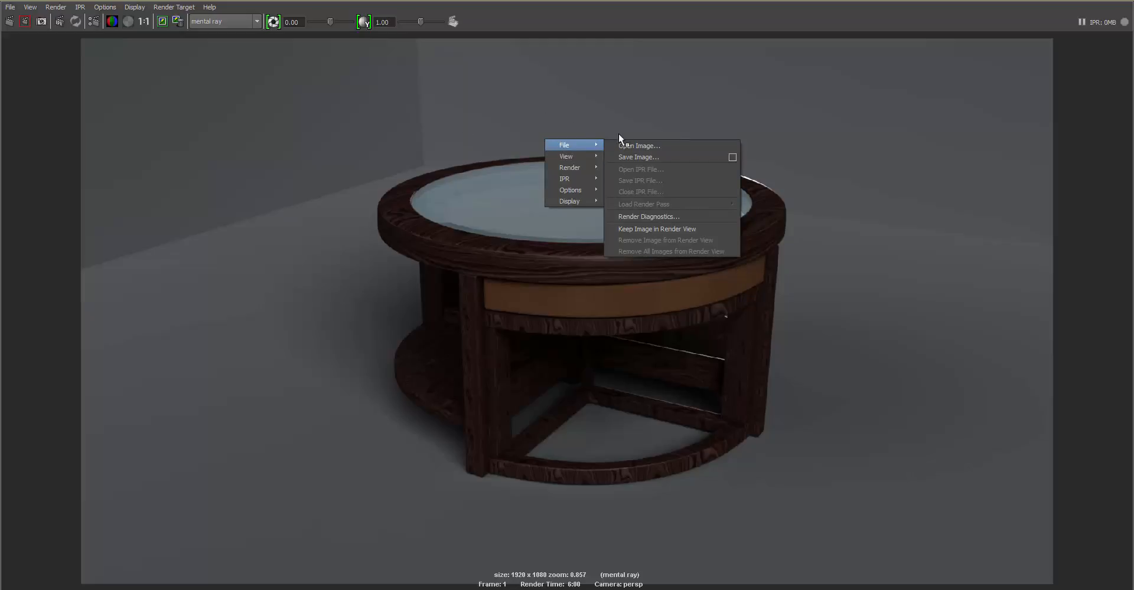
left_click(710, 157)
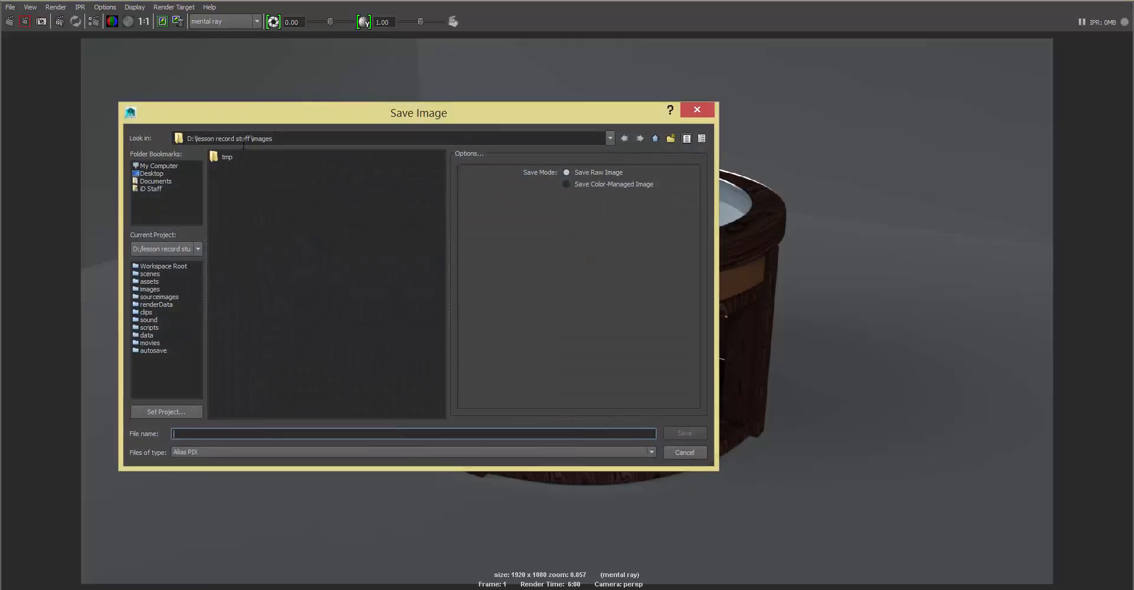
left_click(222, 450)
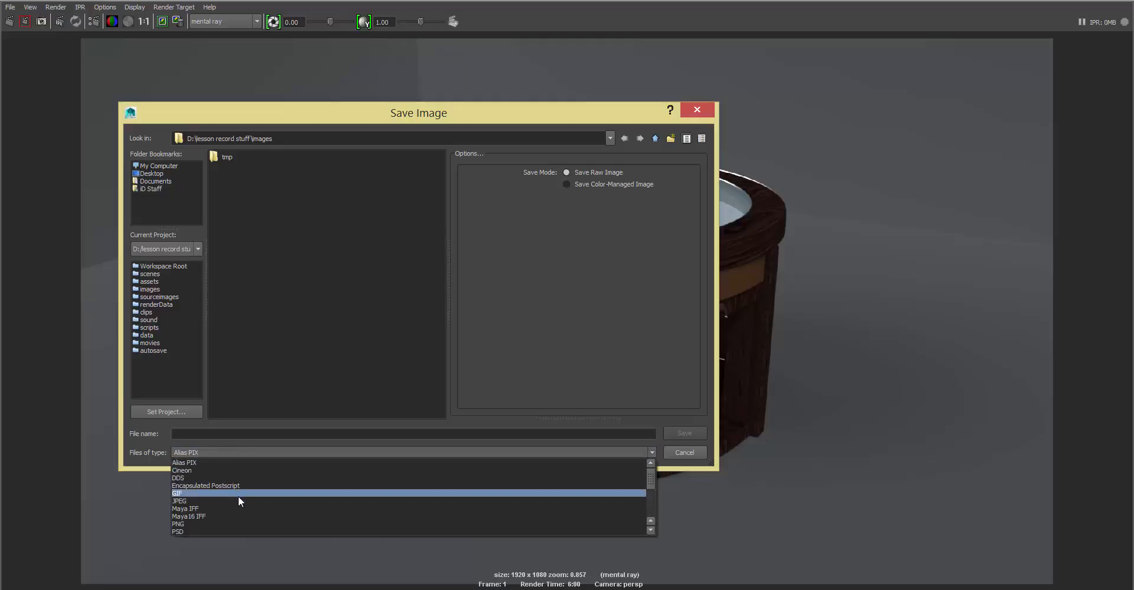
left_click(247, 524)
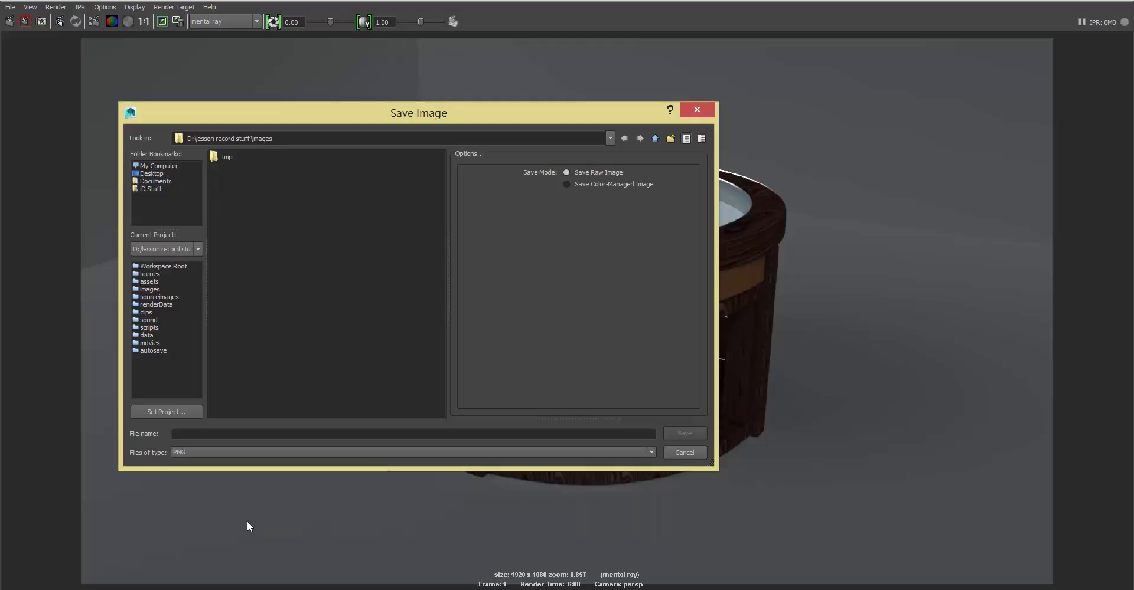
left_click(235, 432)
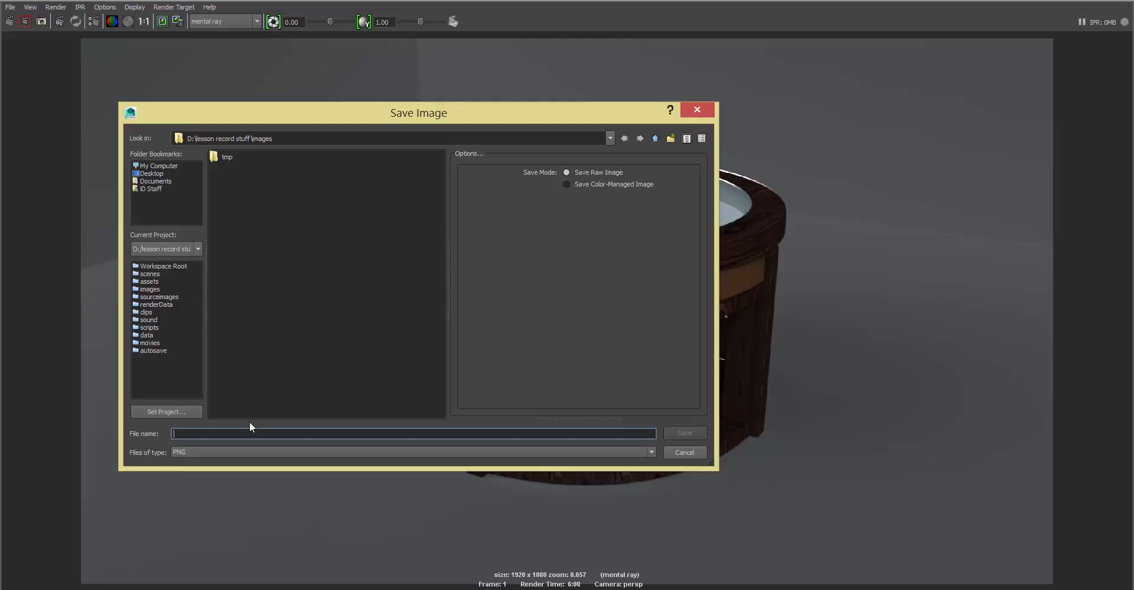
type("coffee table render 1")
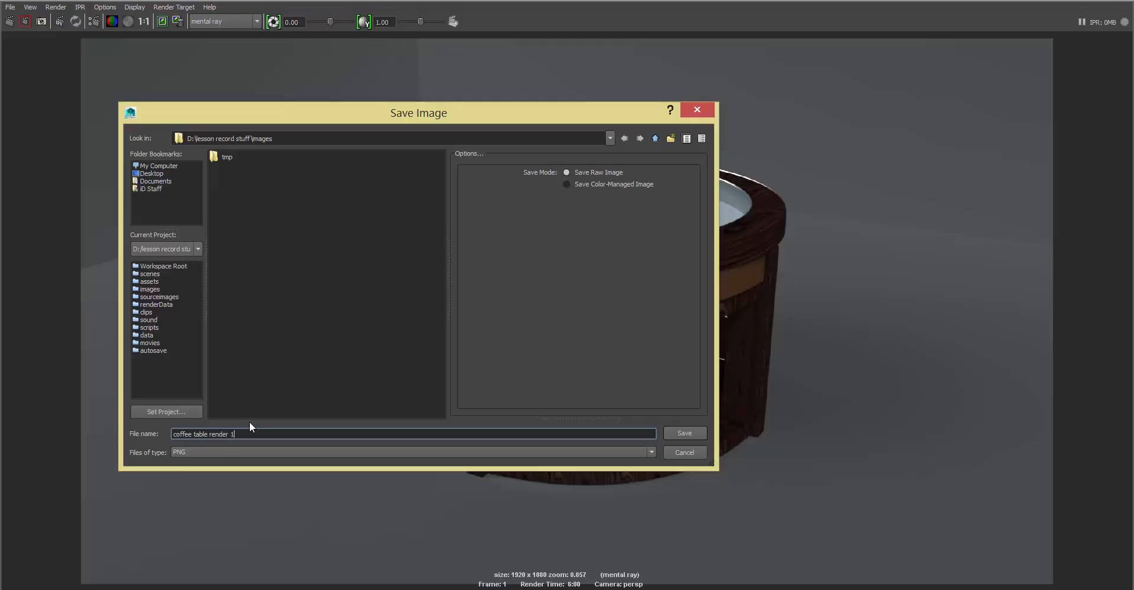
key("Return")
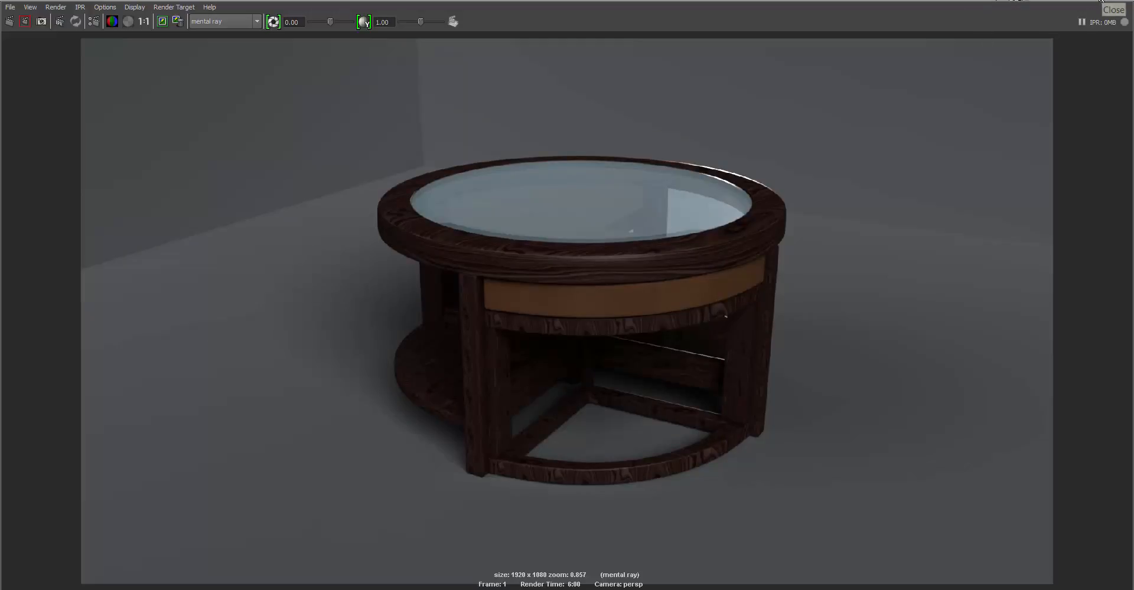
left_click(1103, 3)
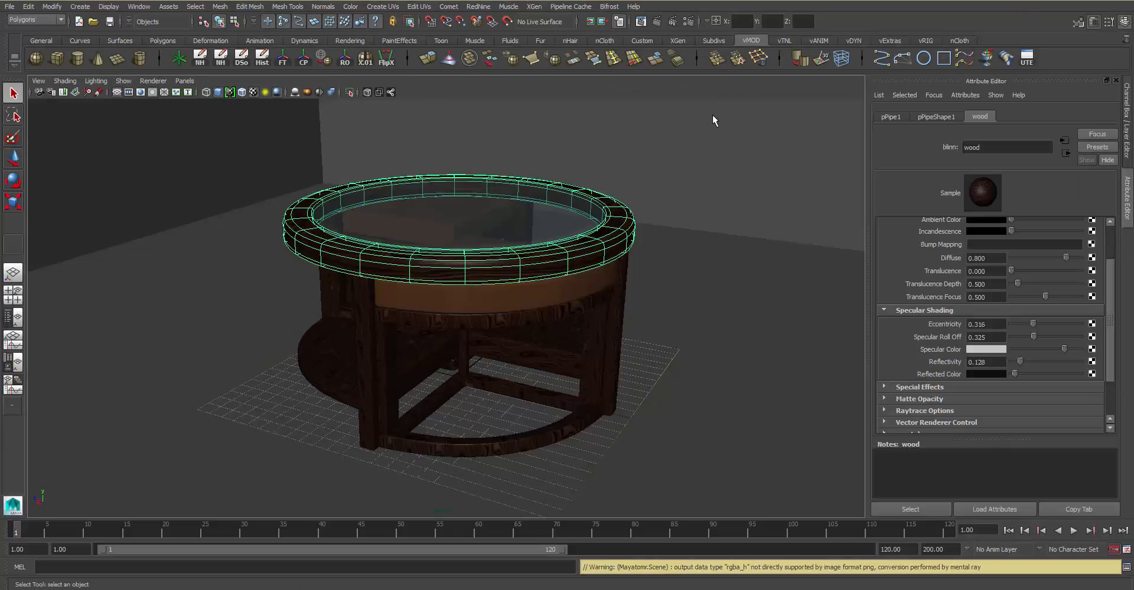
- Clear the selection and examine the table in its floor-and-wall set from several angles and distances
left_click(704, 129)
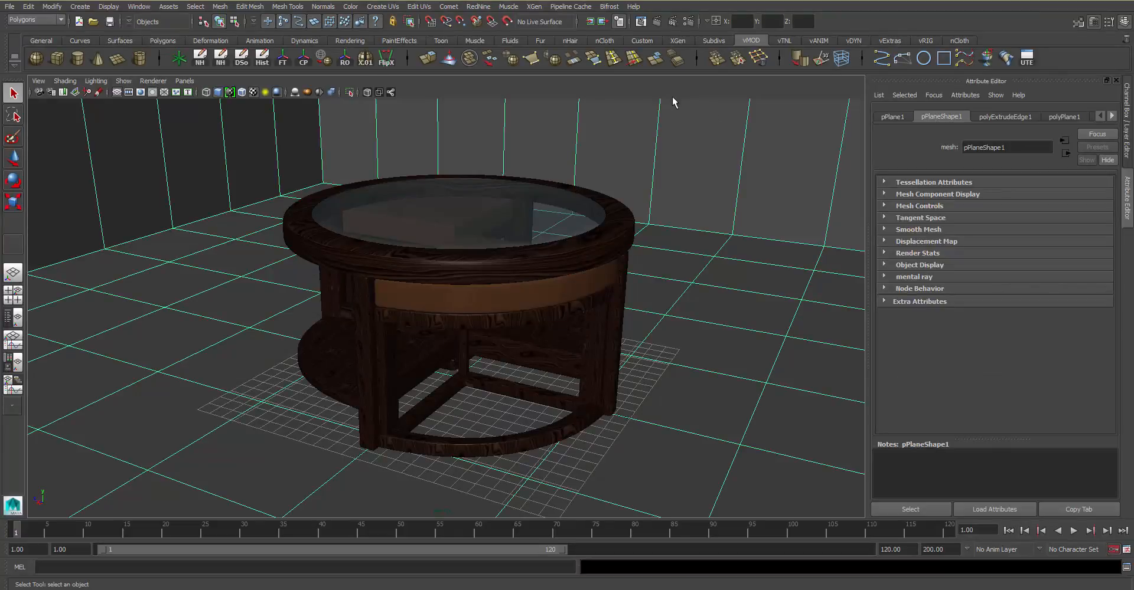
right_click_drag(746, 183, 698, 158, "alt")
left_click_drag(698, 157, 615, 167, "alt")
left_click(777, 150)
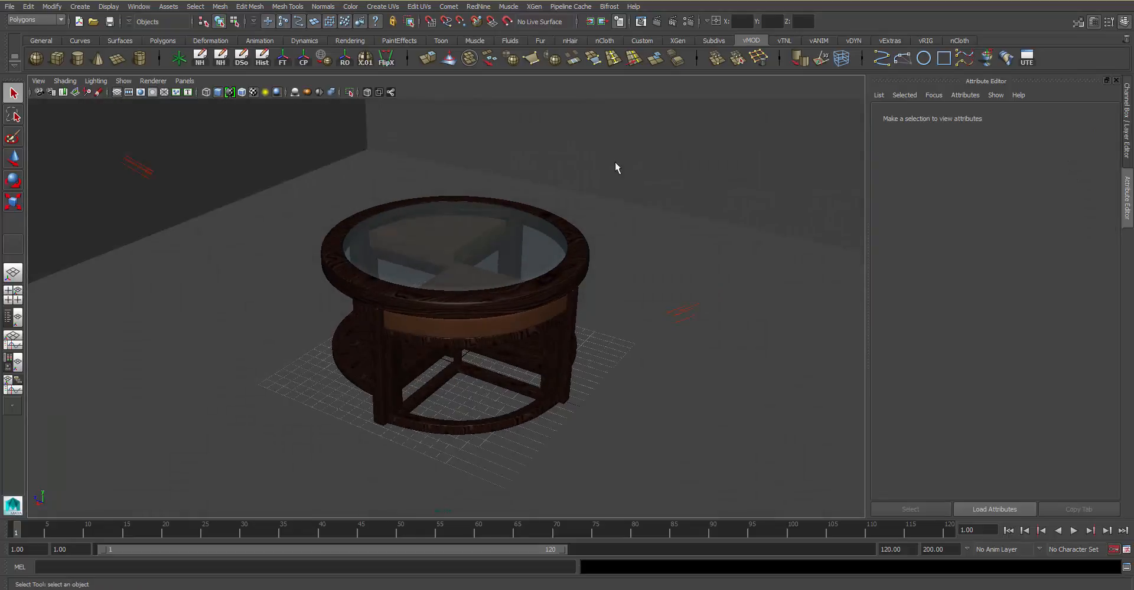
right_click_drag(615, 167, 670, 177, "alt")
left_click_drag(671, 177, 683, 151, "alt")
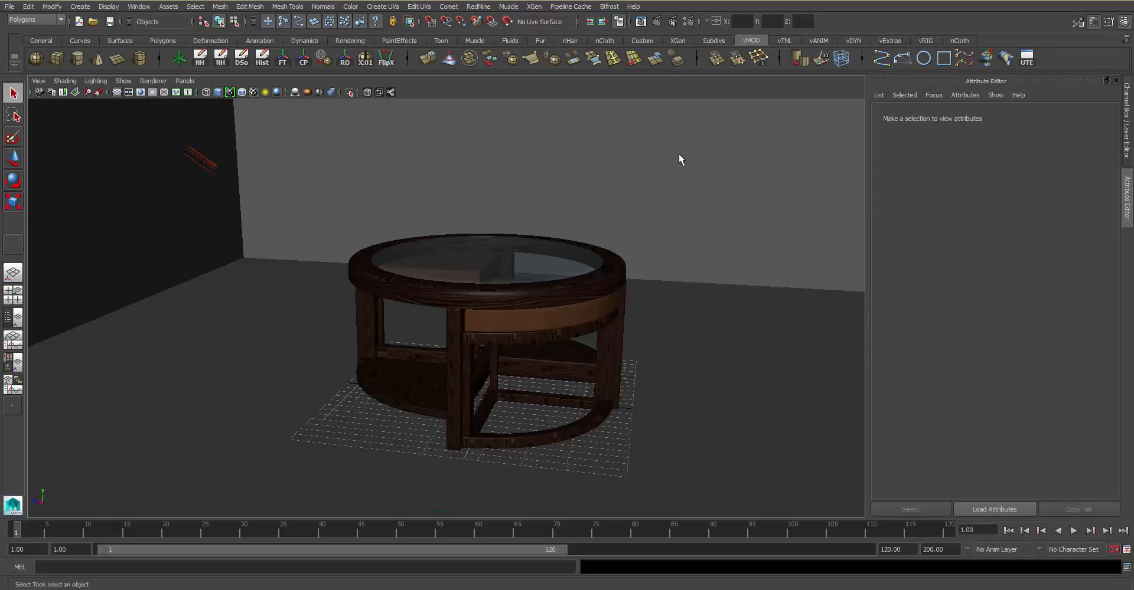
middle_click_drag(635, 155, 653, 152, "alt")
right_click_drag(653, 152, 665, 176, "alt")
left_click_drag(665, 177, 612, 171, "alt")
mouse_move(612, 171)
middle_mouse_down("alt")
mouse_move(622, 168)
mouse_move(600, 166)
middle_mouse_up("alt")
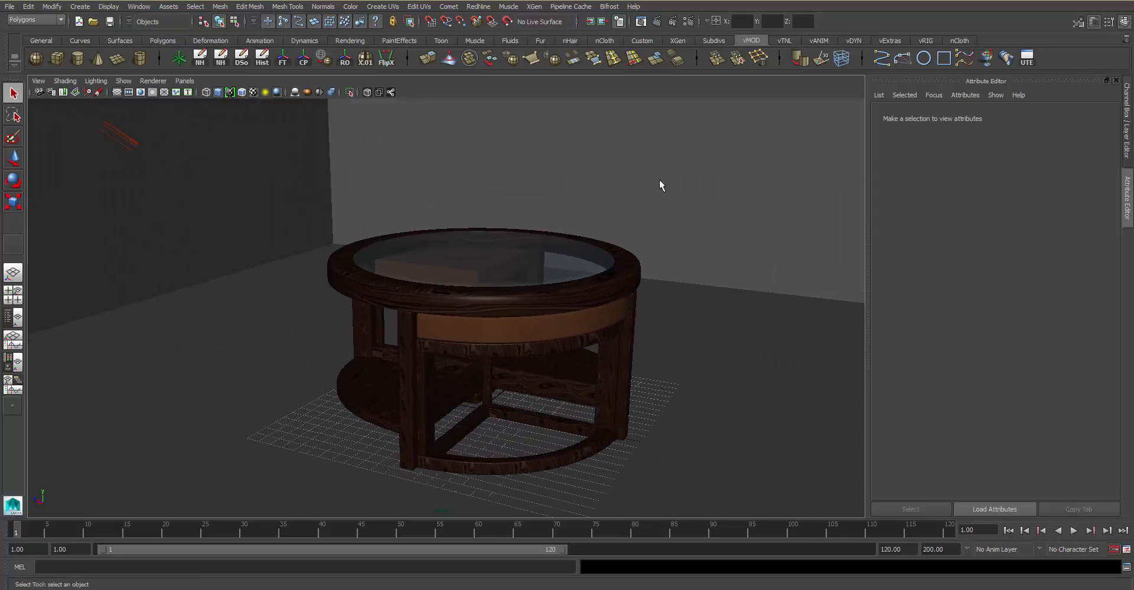